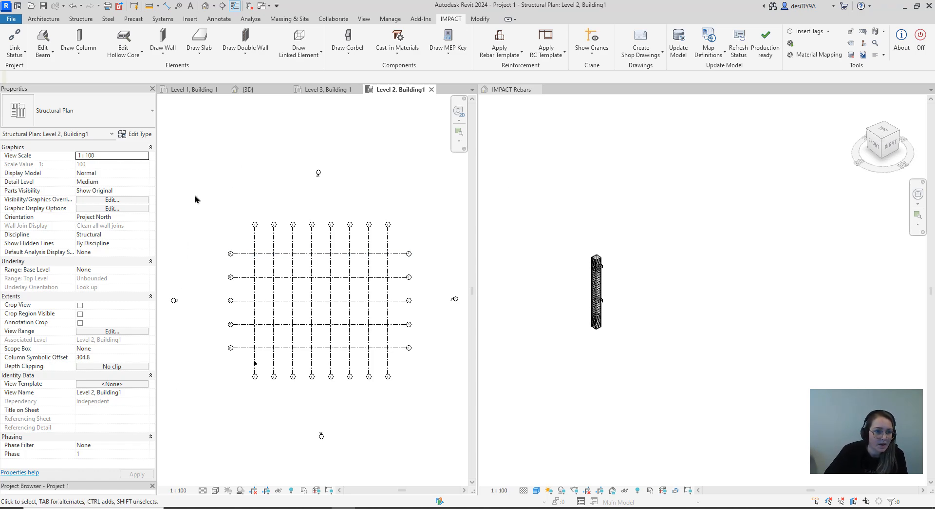
Enlarge the Project Browser beneath the Properties palette to expose the list of project views.
scroll(206, 220, down, 3)
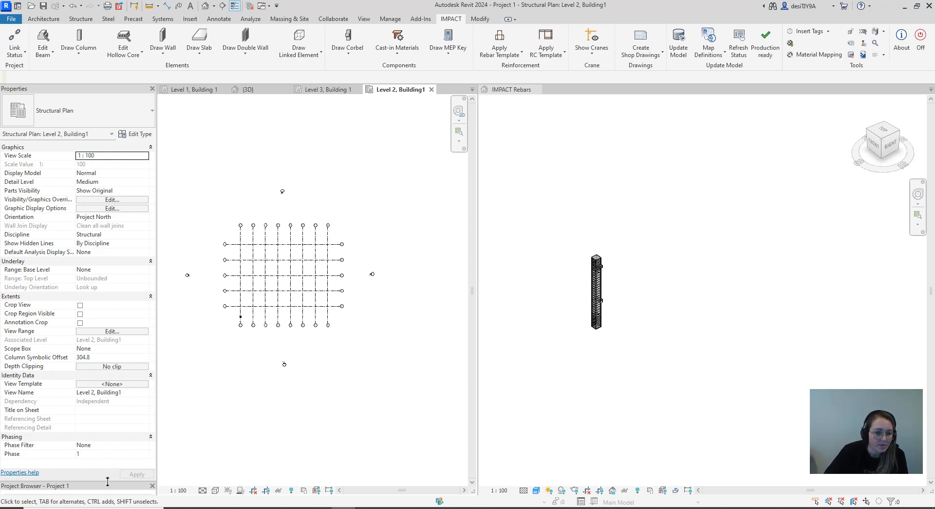
drag(108, 481, 110, 324)
scroll(336, 282, down, 2)
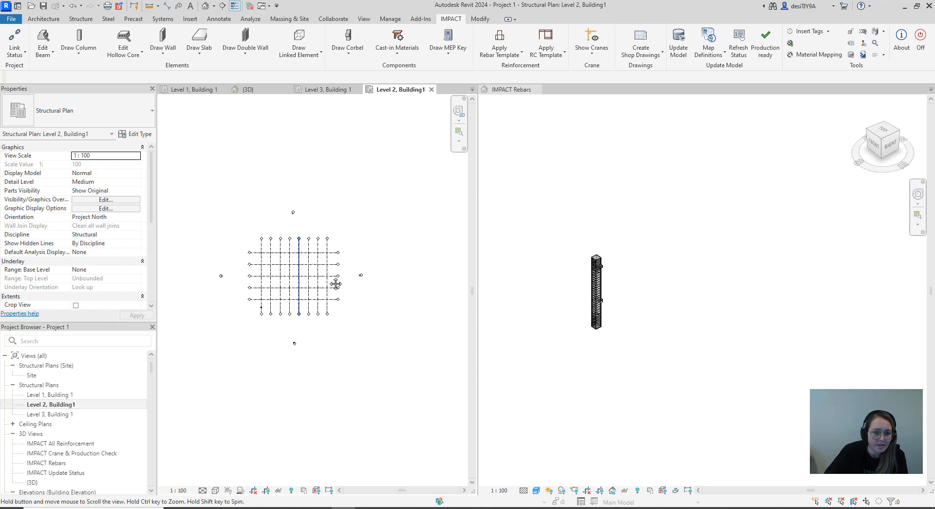
middle_drag(336, 284, 378, 322)
scroll(342, 280, up, 5)
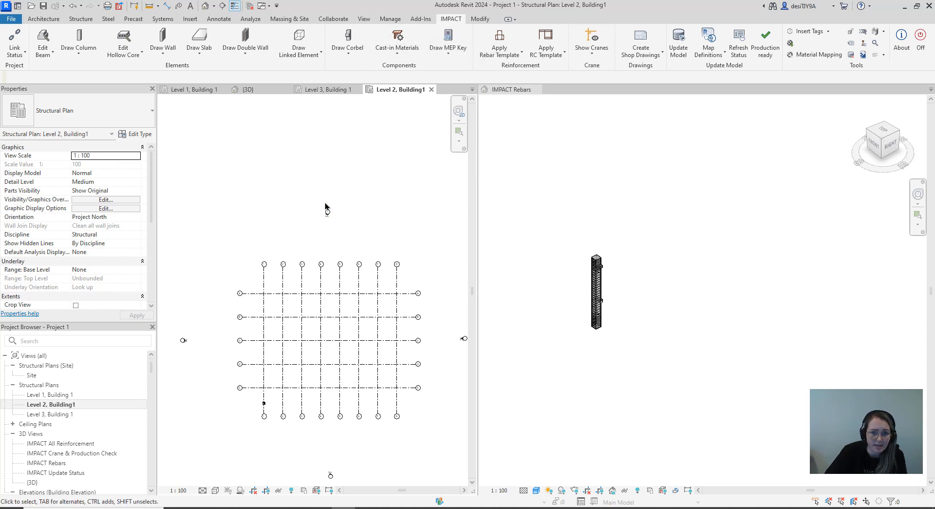
click(47, 58)
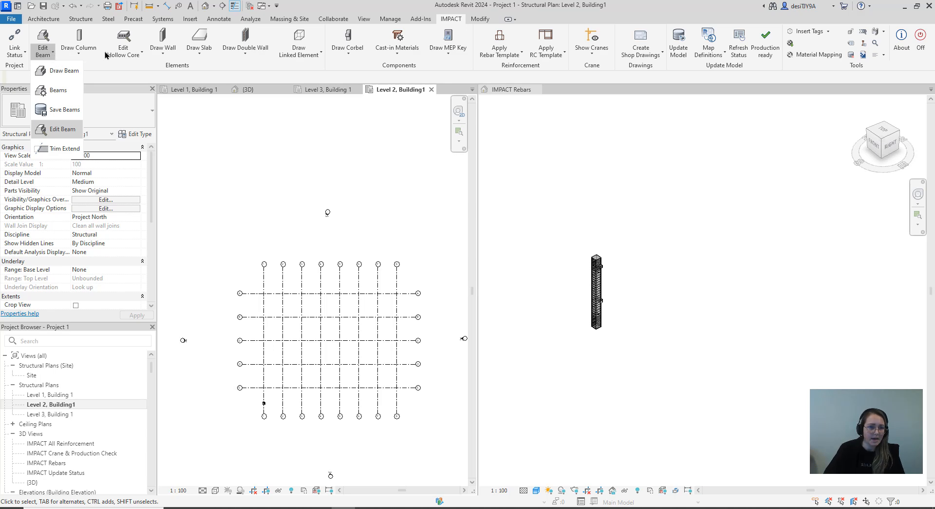
click(83, 56)
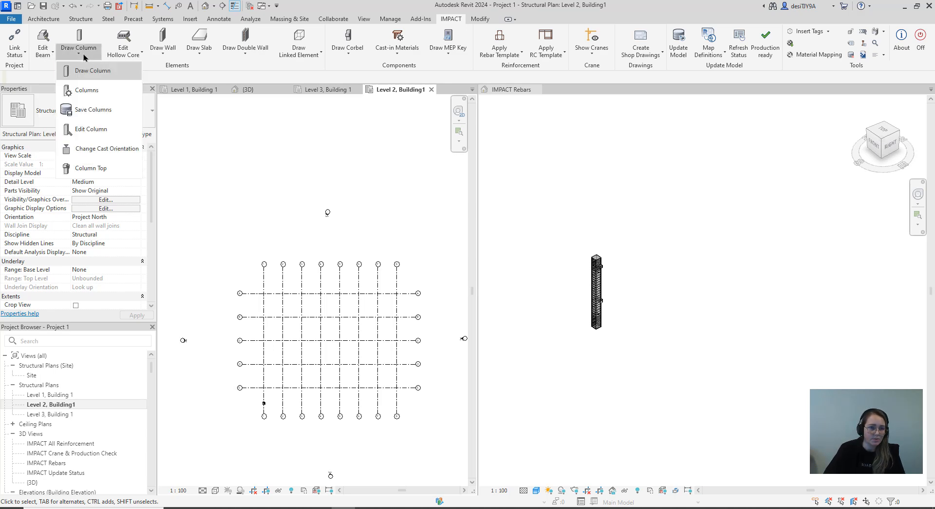
click(125, 57)
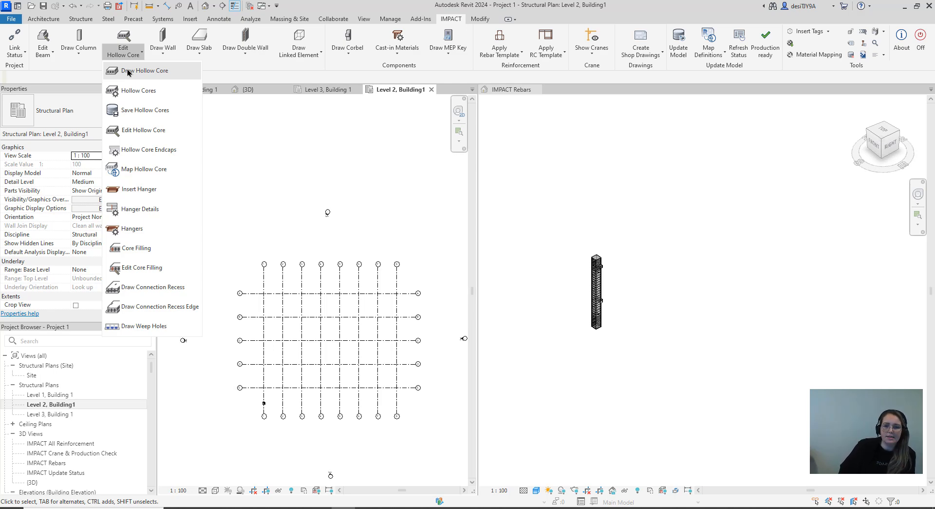
Examine the existing column with its reinforcement and corbels in the IMPACT Rebars 3D view.
click(703, 466)
scroll(593, 271, up, 5)
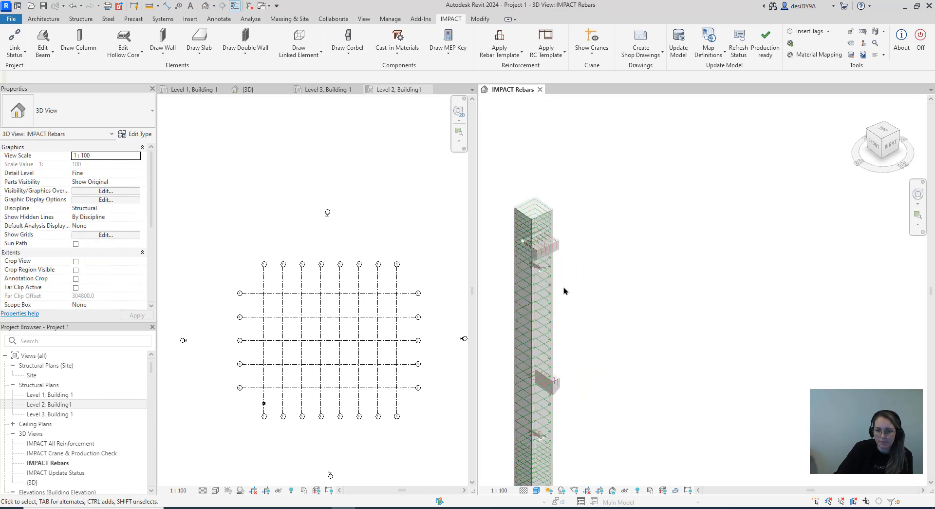
middle_drag(564, 290, 664, 240)
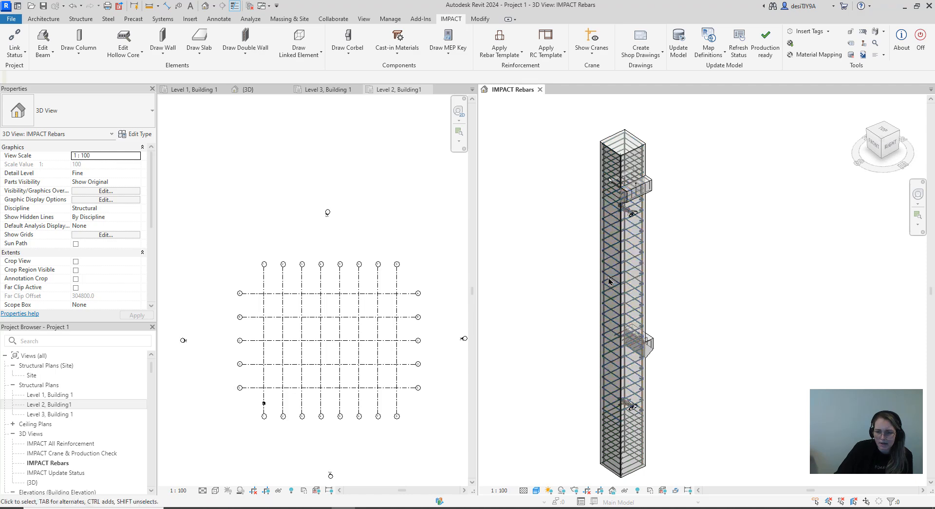
scroll(679, 273, down, 3)
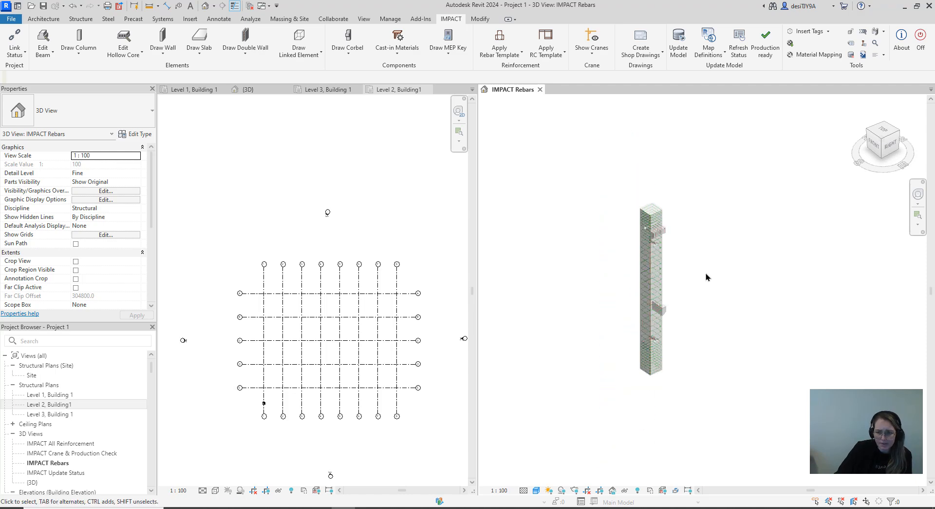
scroll(730, 270, down, 2)
middle_drag(779, 279, 642, 345)
scroll(641, 345, down, 1)
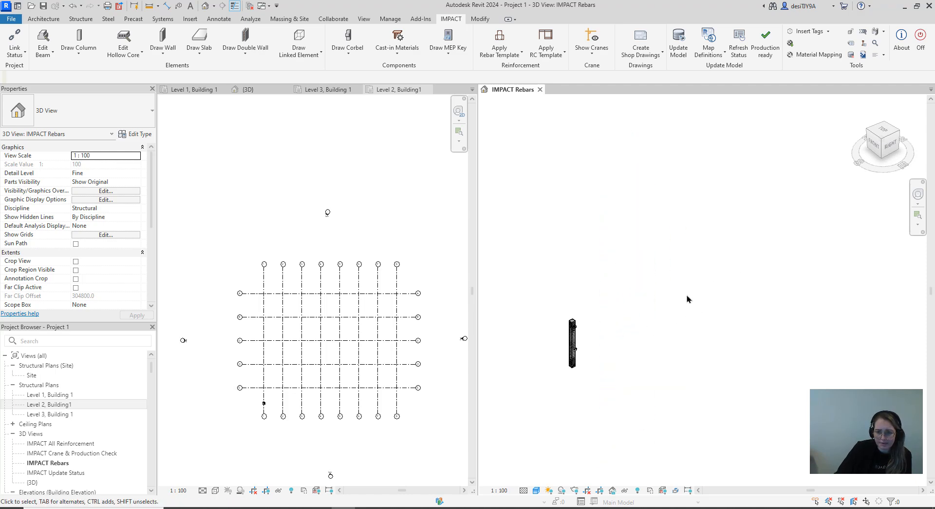
middle_drag(688, 299, 687, 312)
scroll(635, 307, up, 1)
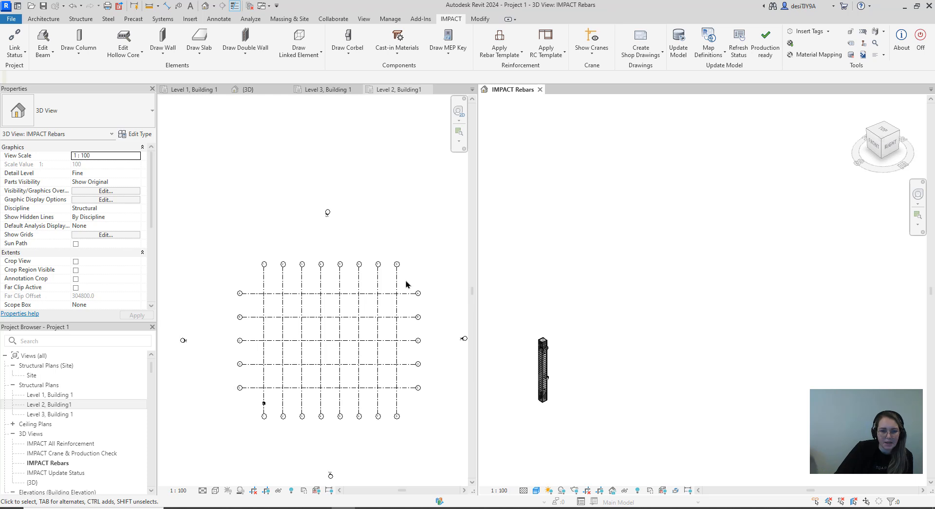
click(74, 59)
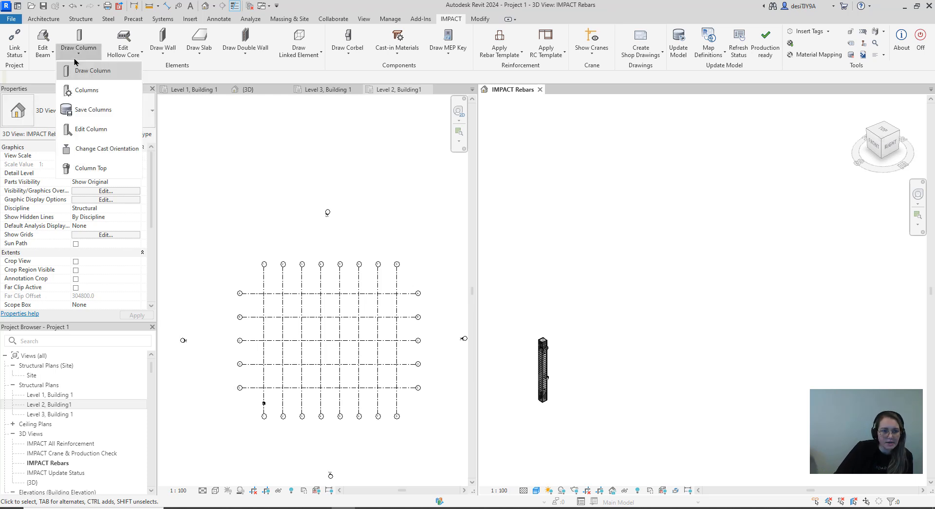
click(86, 71)
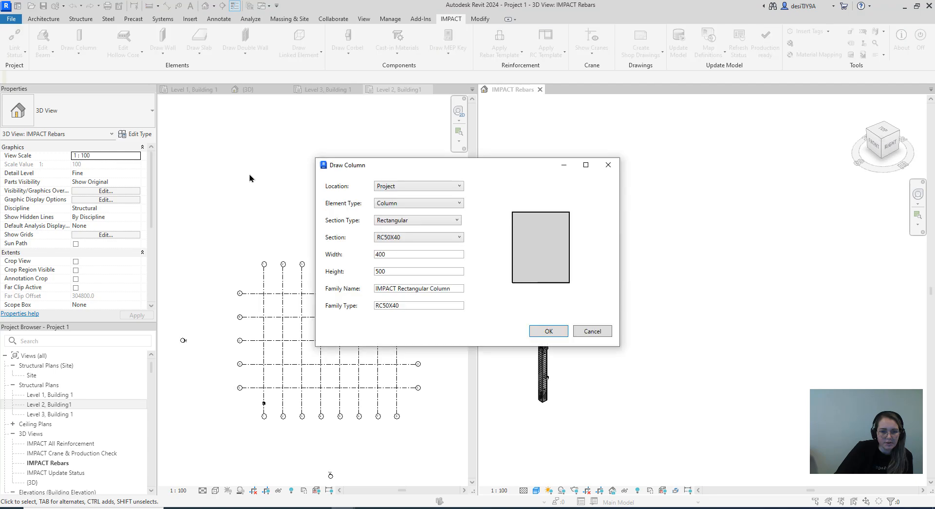
click(608, 165)
Open the Level 1, Building 1 structural plan and frame the whole grid beside the 3D view.
click(51, 395)
double_click(51, 396)
scroll(265, 285, up, 5)
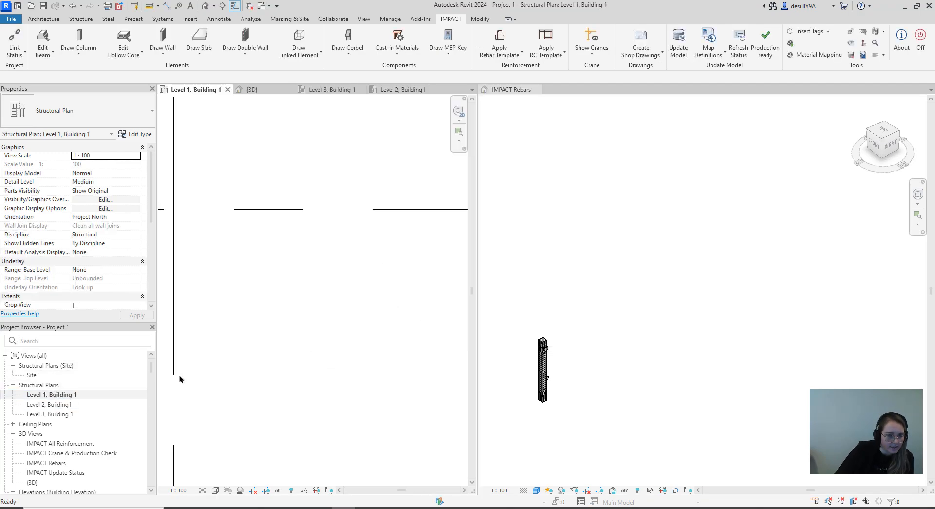
scroll(278, 273, down, 5)
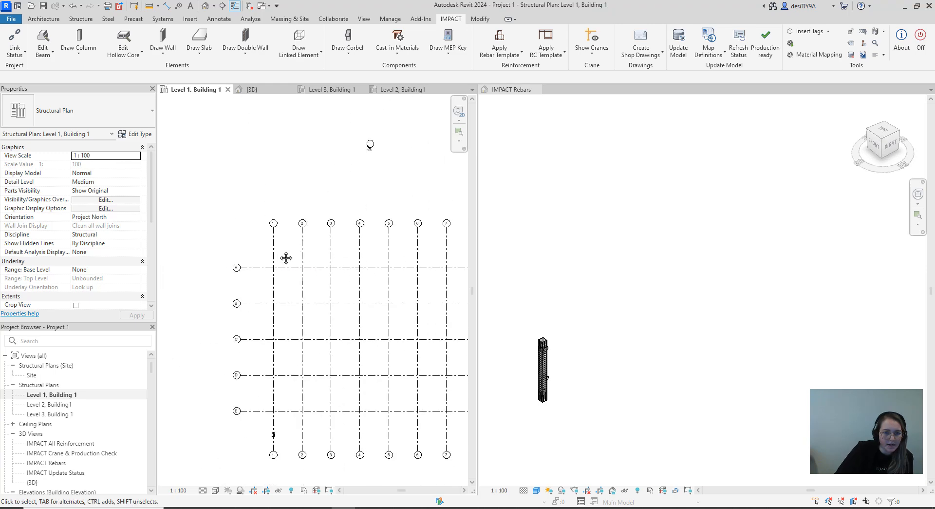
middle_drag(286, 259, 254, 255)
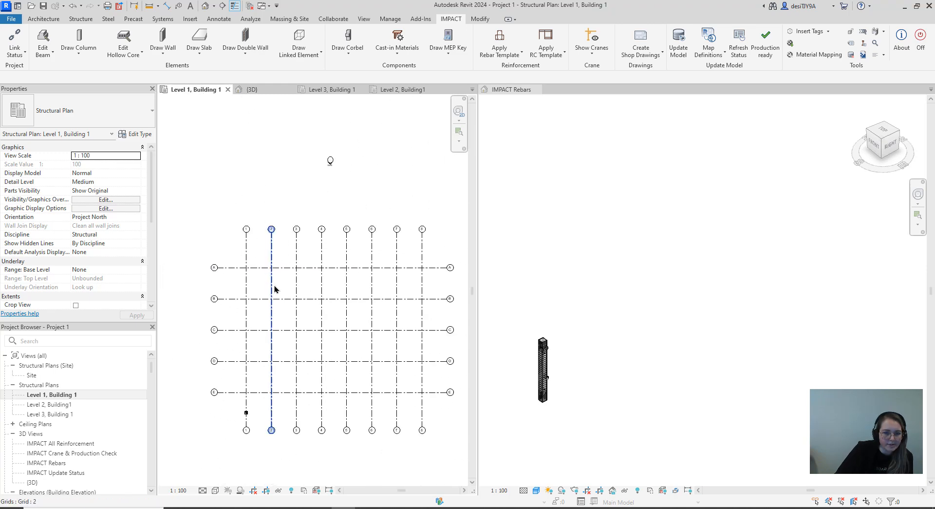
scroll(281, 300, down, 3)
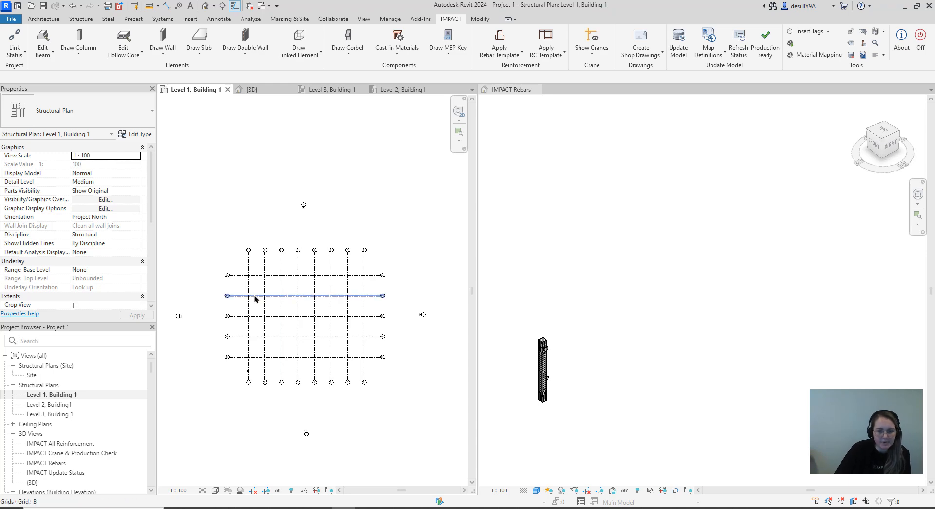
scroll(535, 287, down, 1)
scroll(607, 334, down, 1)
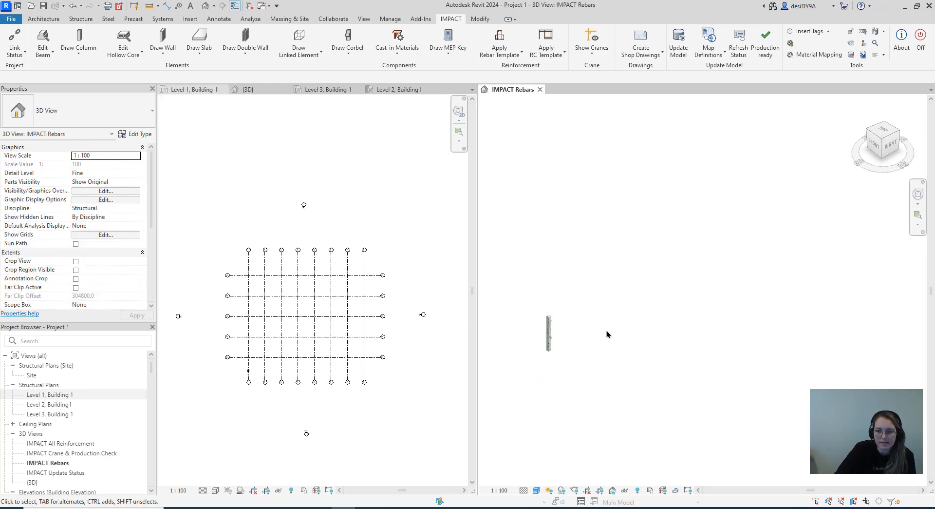
middle_drag(625, 302, 616, 333)
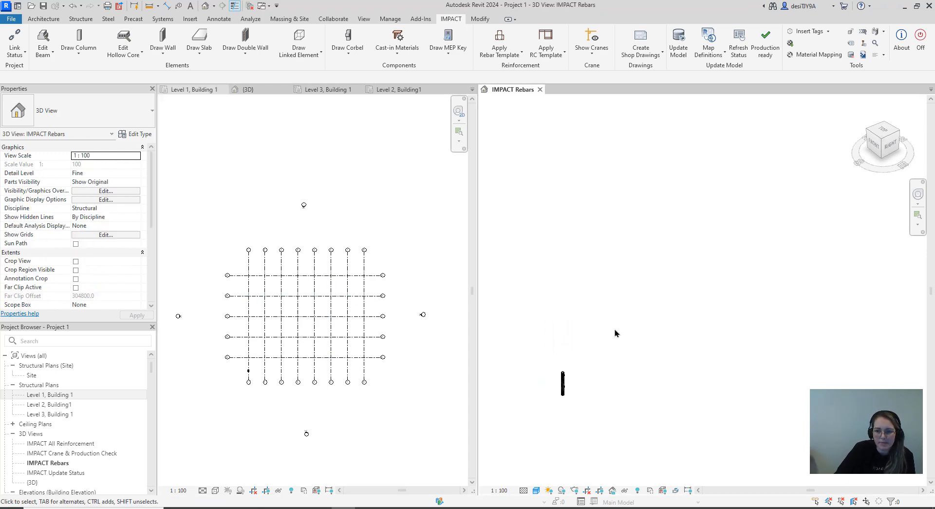
Start drawing a new IMPACT rectangular column with the RC50X50 section.
click(95, 63)
click(97, 71)
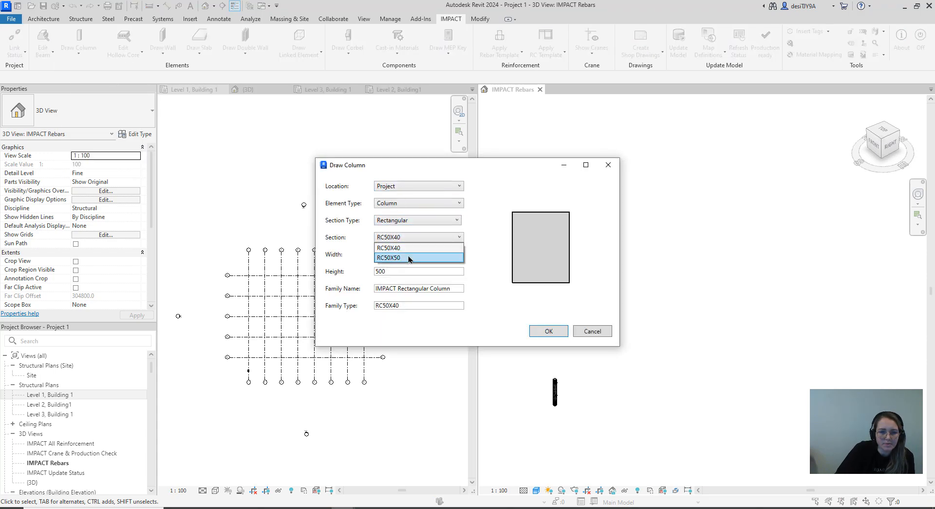
click(410, 257)
click(543, 331)
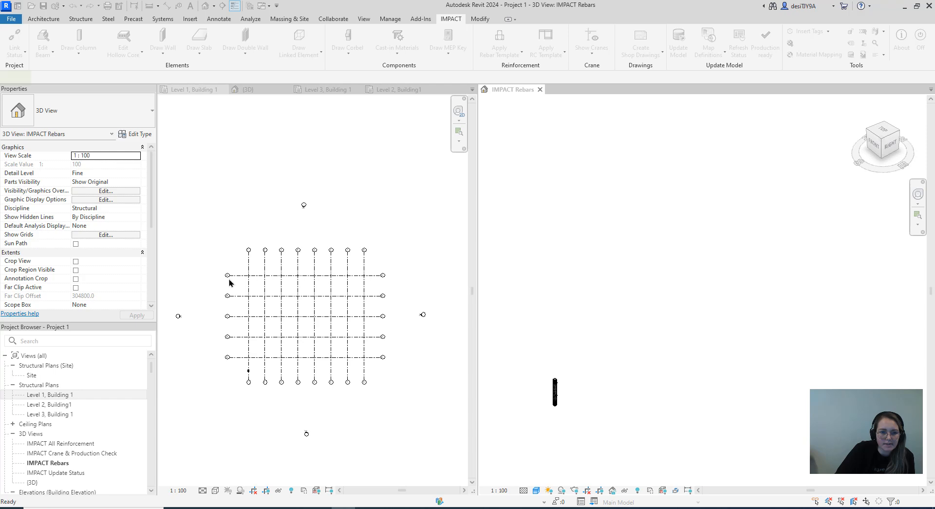
Place an RC50X50 column with its height up to Level 2 at the intersection of grids 1 and A.
scroll(246, 280, up, 5)
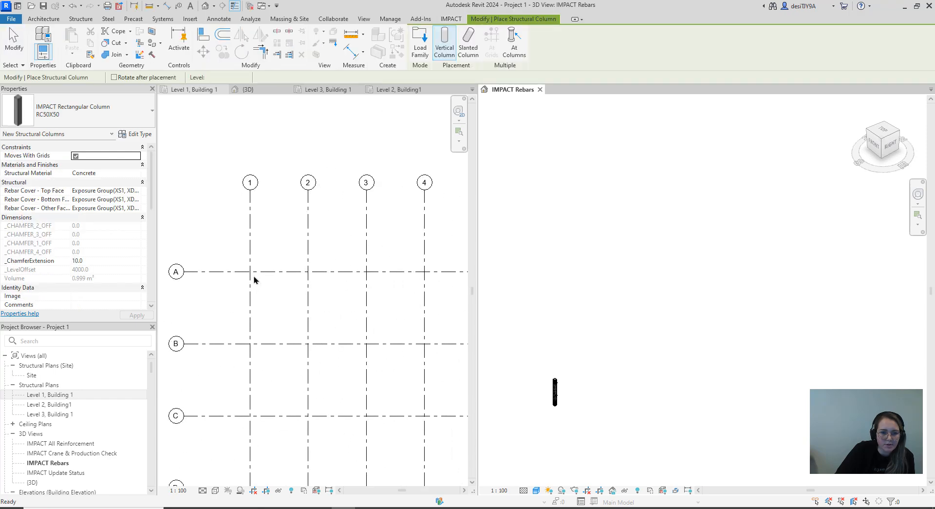
click(252, 278)
scroll(251, 268, up, 4)
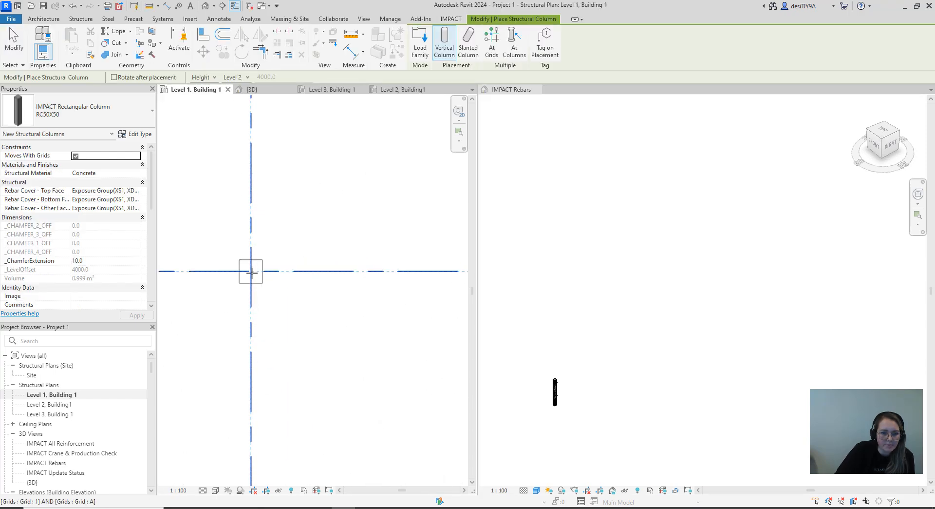
click(251, 271)
scroll(312, 278, down, 3)
middle_drag(359, 291, 267, 294)
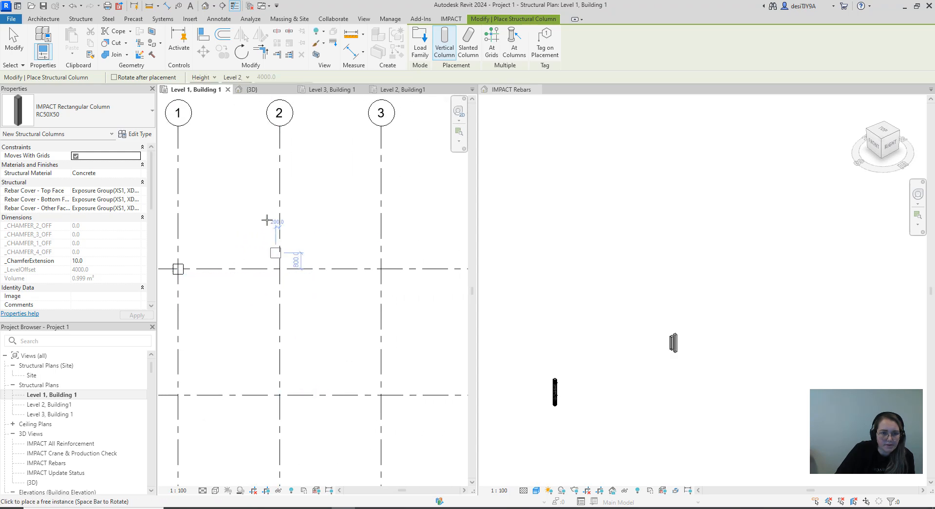
middle_drag(274, 173, 319, 203)
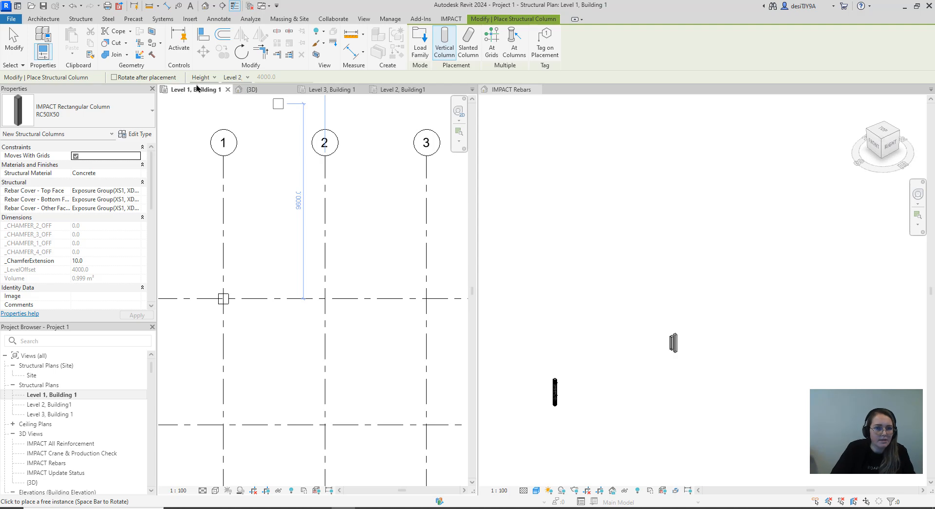
click(258, 117)
key(Escape)
key(Escape)
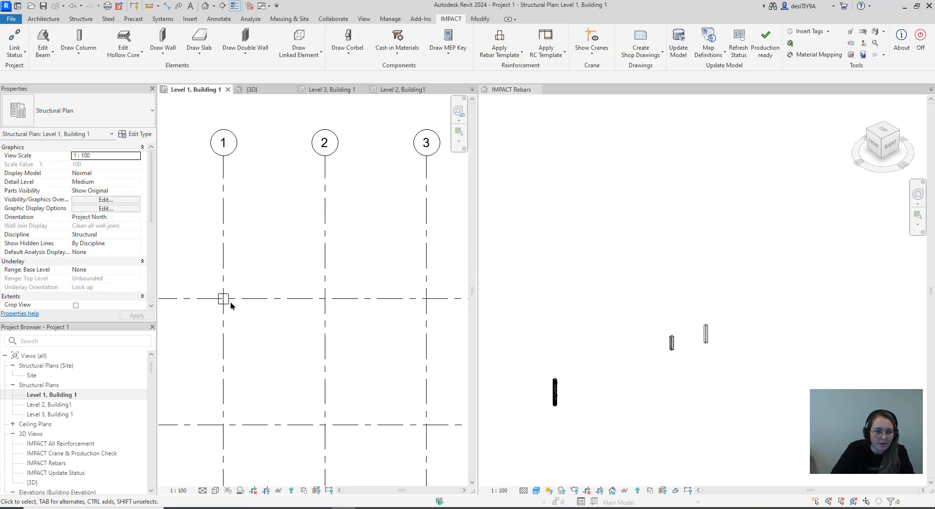
Delete the column at the intersection of grids 1 and A.
click(233, 300)
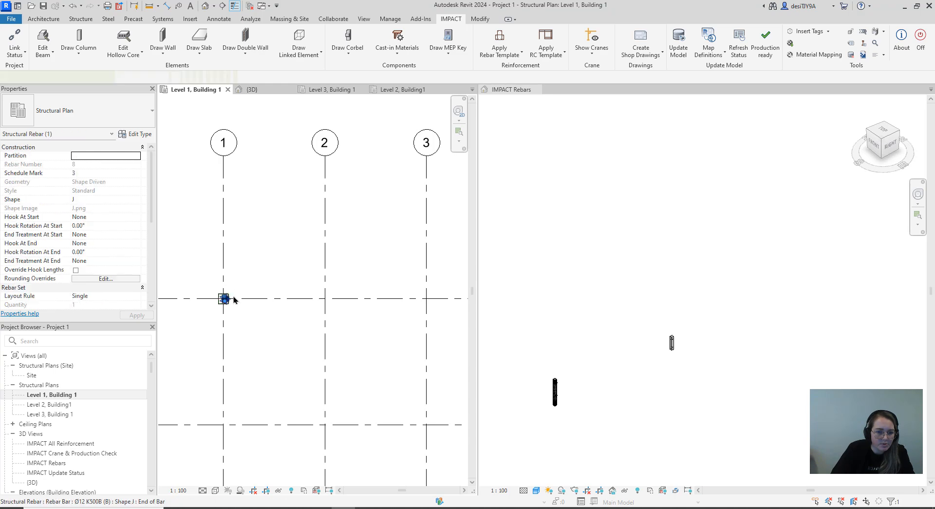
scroll(233, 295, up, 2)
key(Escape)
click(224, 295)
key(Delete)
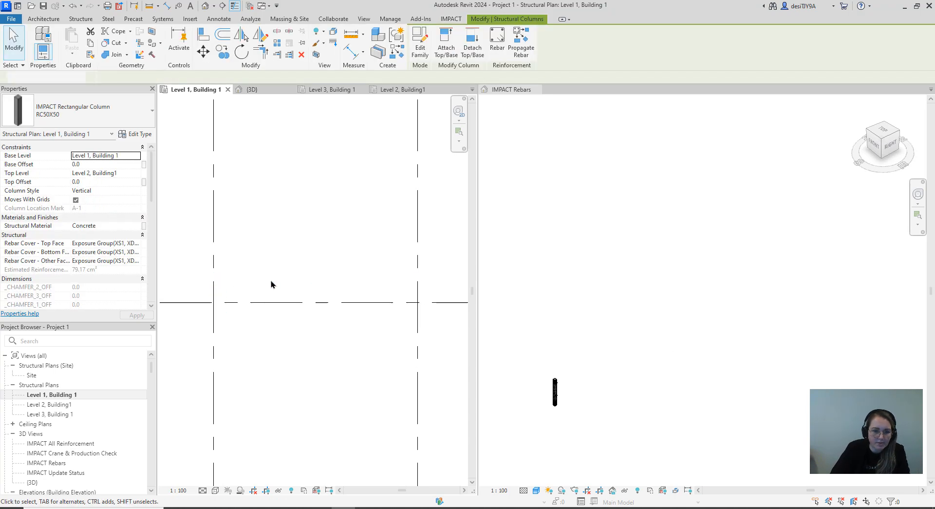
Place an RC50X50 column with its height up to Level 3 at the intersection of grids 1 and A.
scroll(260, 271, down, 2)
click(79, 49)
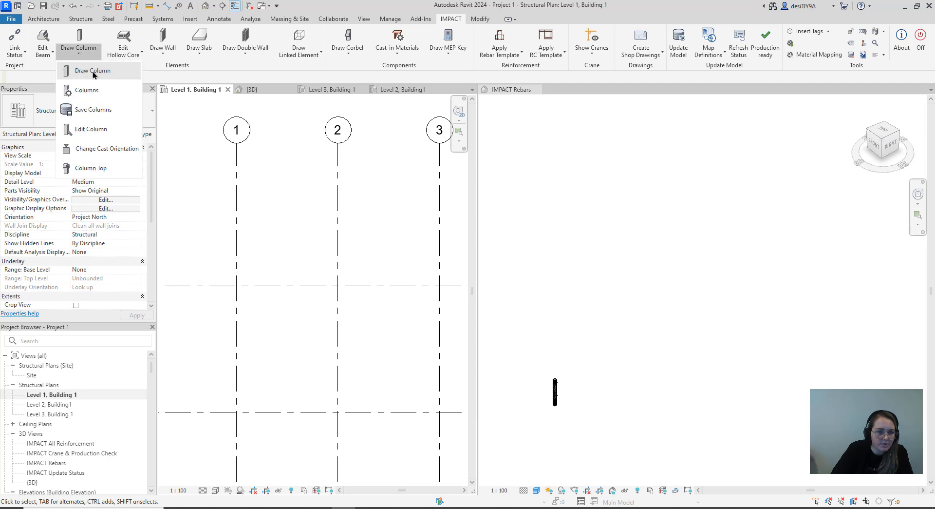
click(92, 72)
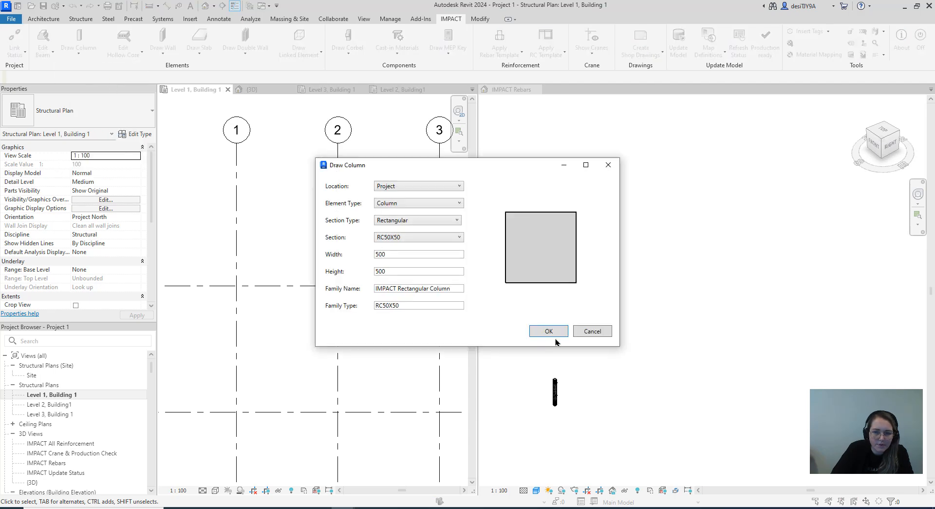
click(547, 331)
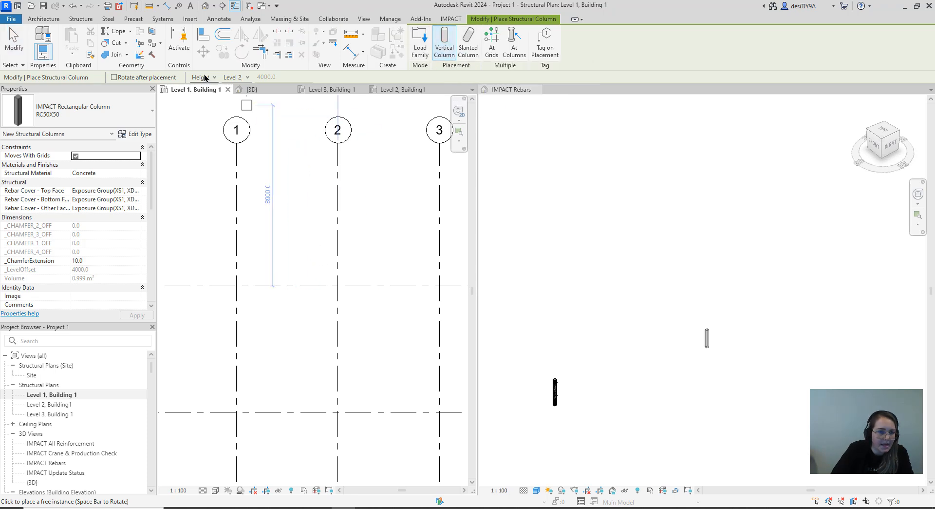
click(237, 78)
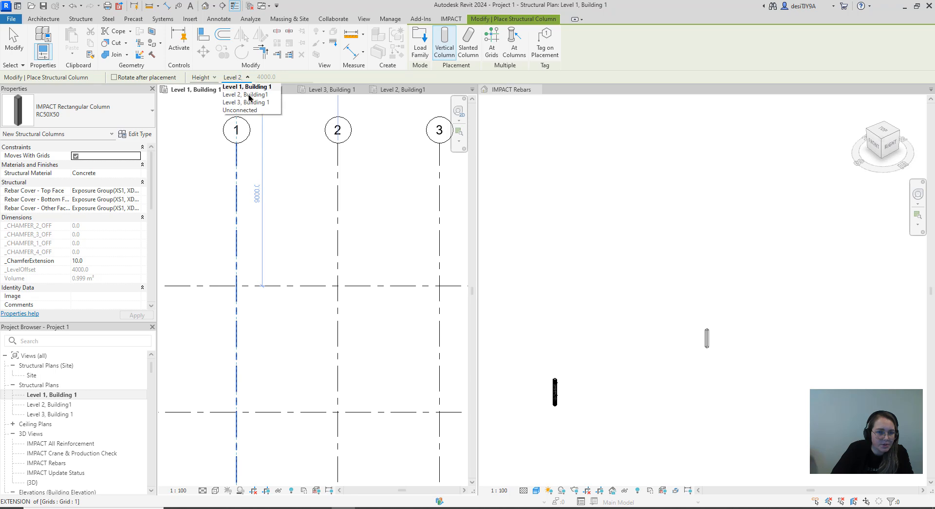
click(251, 104)
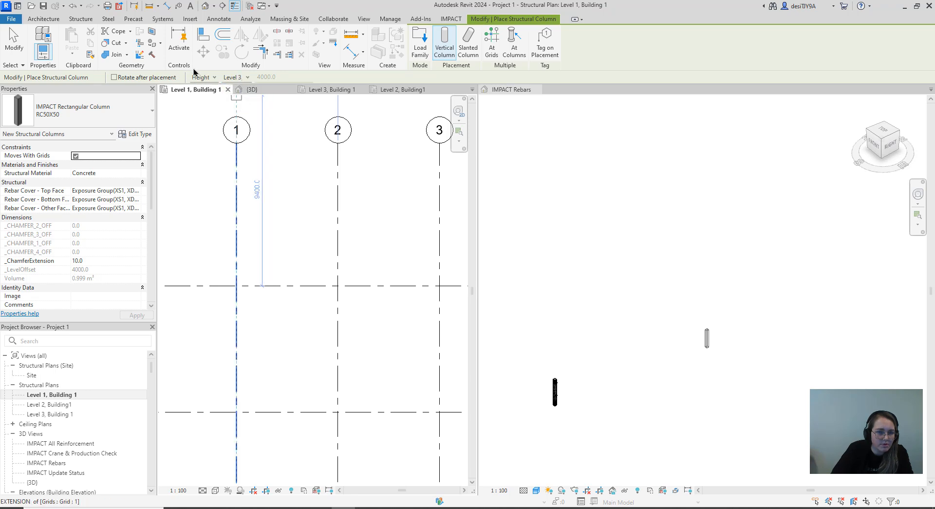
scroll(234, 283, up, 3)
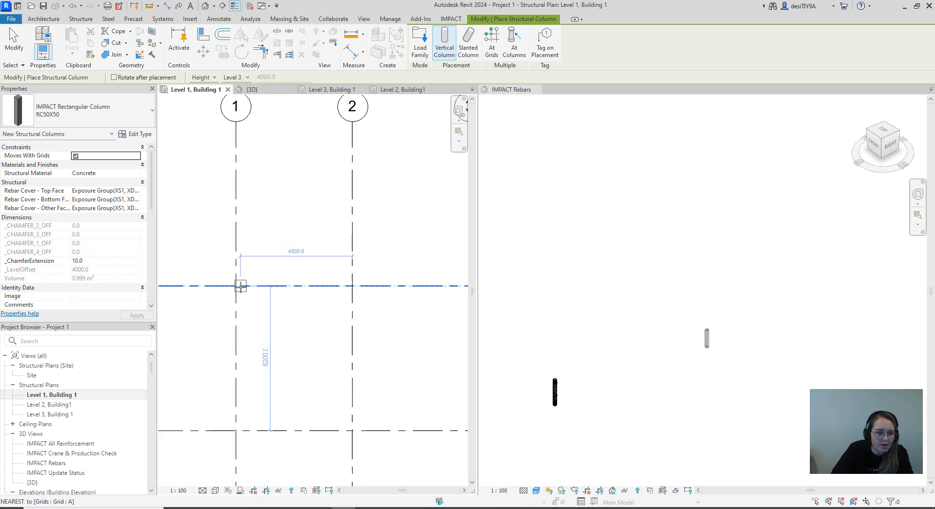
click(232, 285)
scroll(265, 288, down, 2)
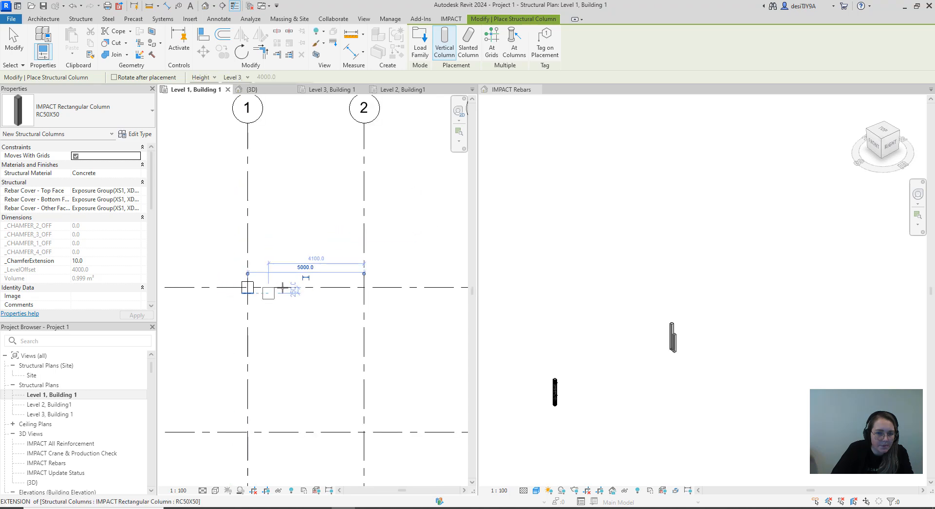
Place RC50X50 columns with height up to Level 3 where grid A crosses grids 2, 3 and 4.
scroll(349, 285, up, 2)
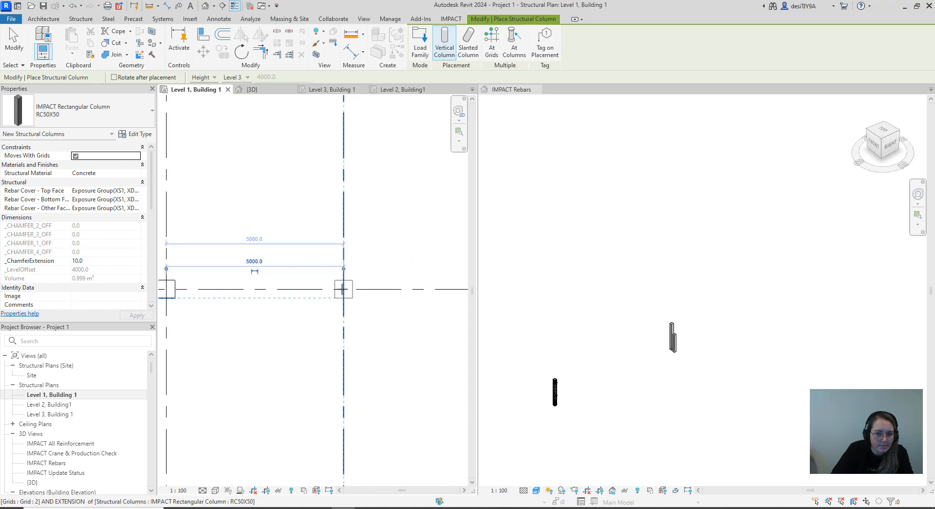
click(346, 288)
scroll(360, 300, down, 2)
middle_drag(298, 316, 257, 317)
scroll(373, 303, up, 2)
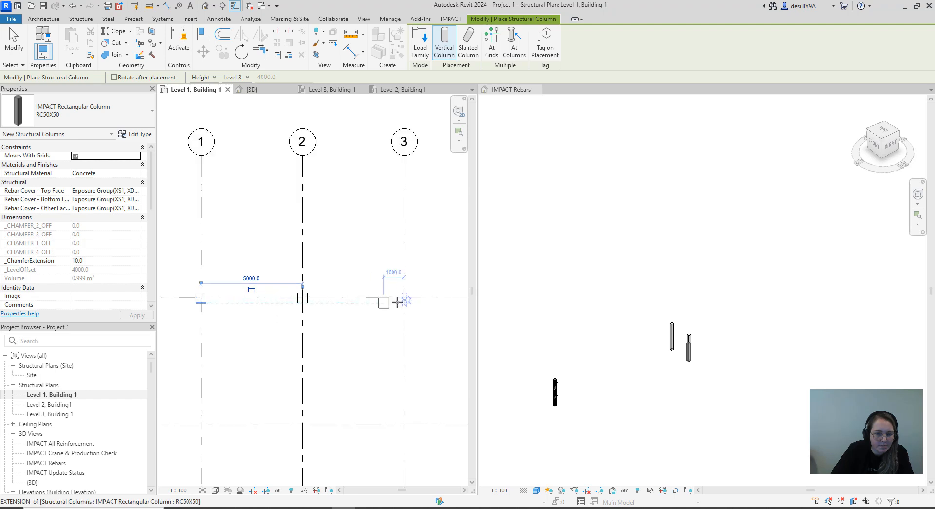
click(404, 298)
scroll(404, 298, down, 2)
middle_drag(428, 324, 272, 328)
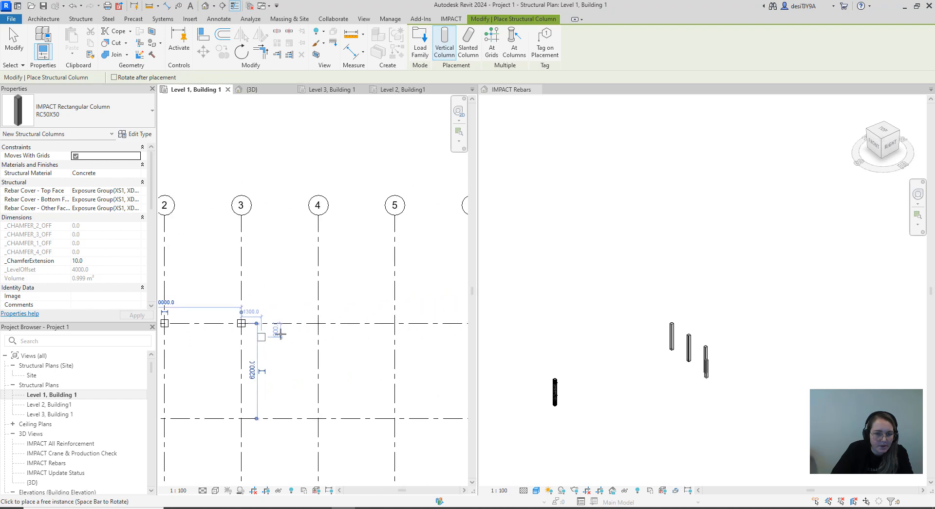
click(319, 322)
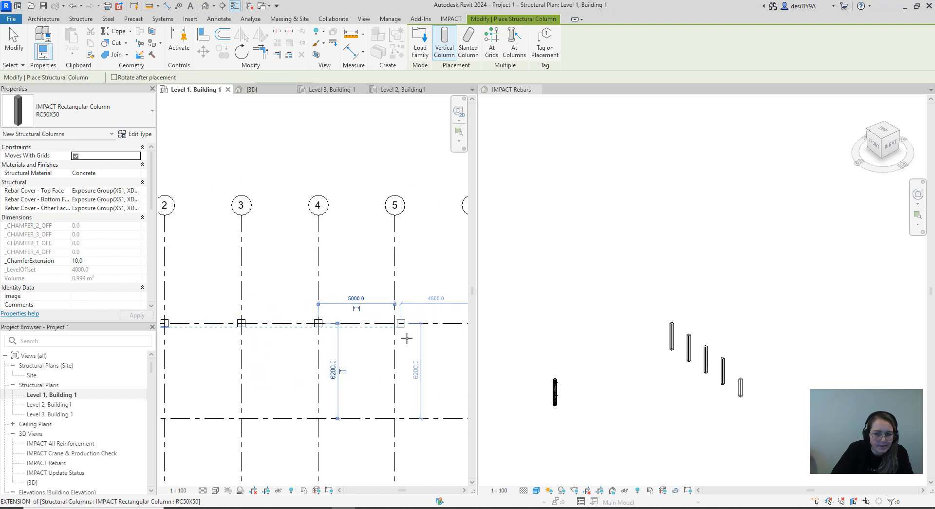
Place RC50X50 columns up to Level 3 where grid A crosses grids 5, 6, 7 and 8.
scroll(404, 337, up, 3)
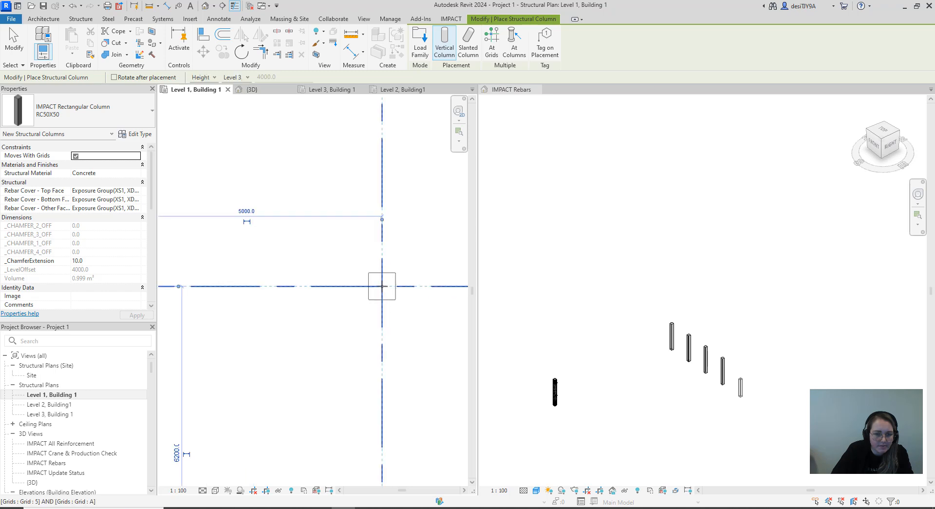
click(382, 286)
scroll(382, 292, down, 3)
middle_drag(378, 319, 240, 328)
click(367, 313)
scroll(409, 329, down, 1)
scroll(308, 322, up, 7)
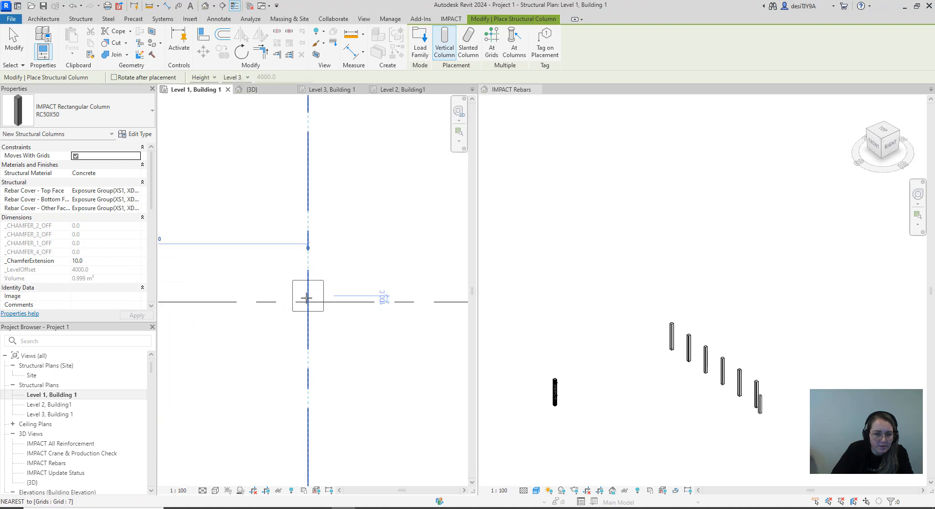
click(307, 301)
scroll(347, 322, down, 3)
middle_drag(338, 336, 217, 335)
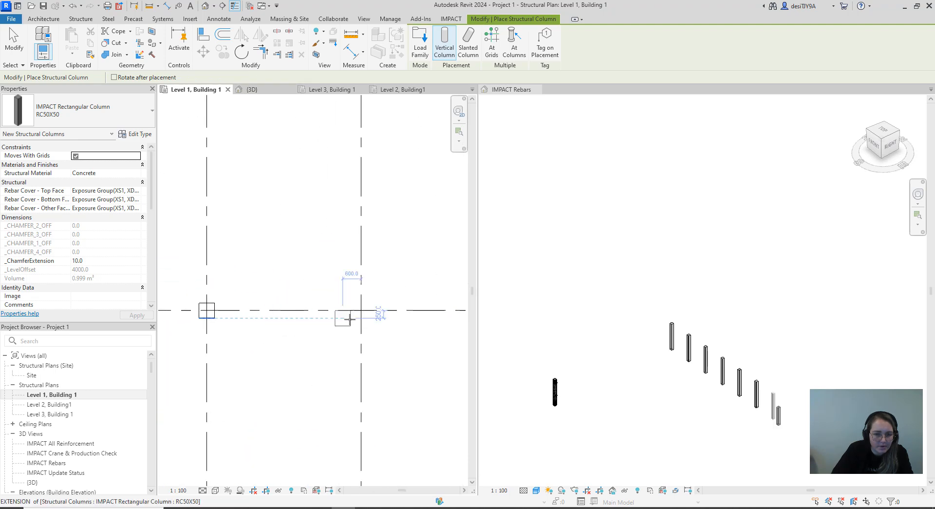
click(356, 310)
scroll(388, 334, down, 4)
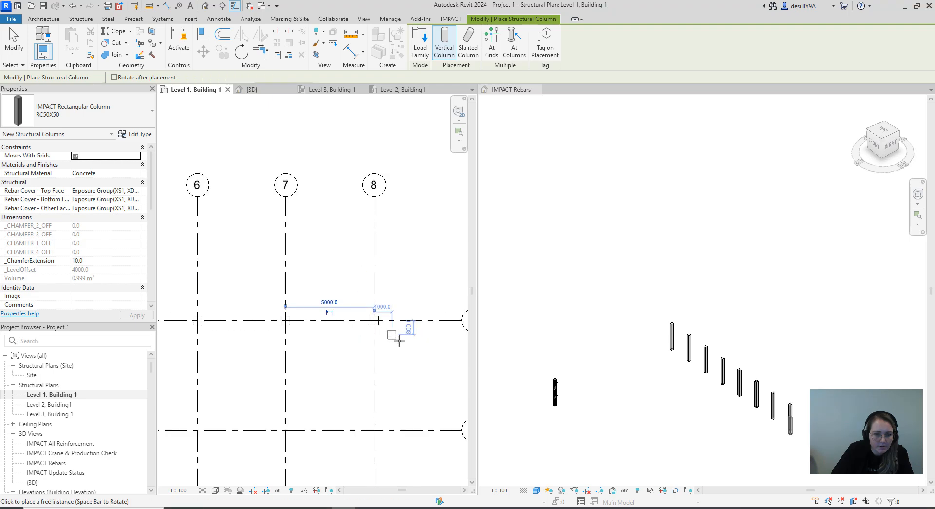
Place RC50X50 columns up to Level 3 where grid C crosses grids 1 and 2.
scroll(367, 340, down, 1)
middle_drag(367, 340, 431, 227)
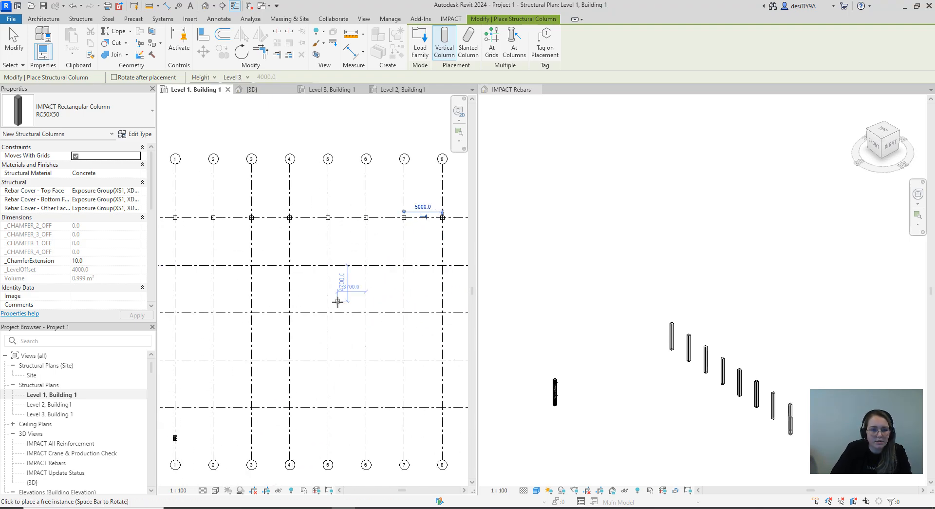
scroll(338, 310, down, 2)
middle_drag(338, 310, 371, 313)
scroll(266, 312, up, 4)
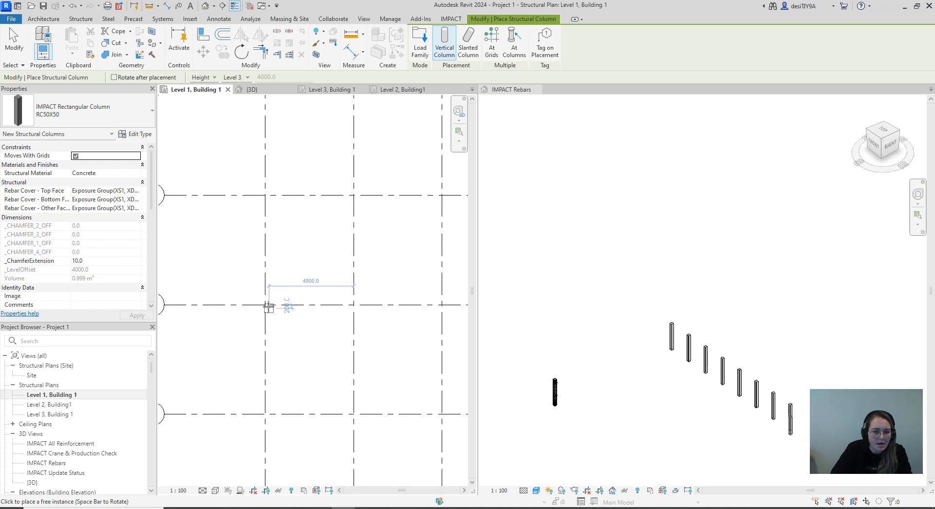
scroll(266, 302, up, 5)
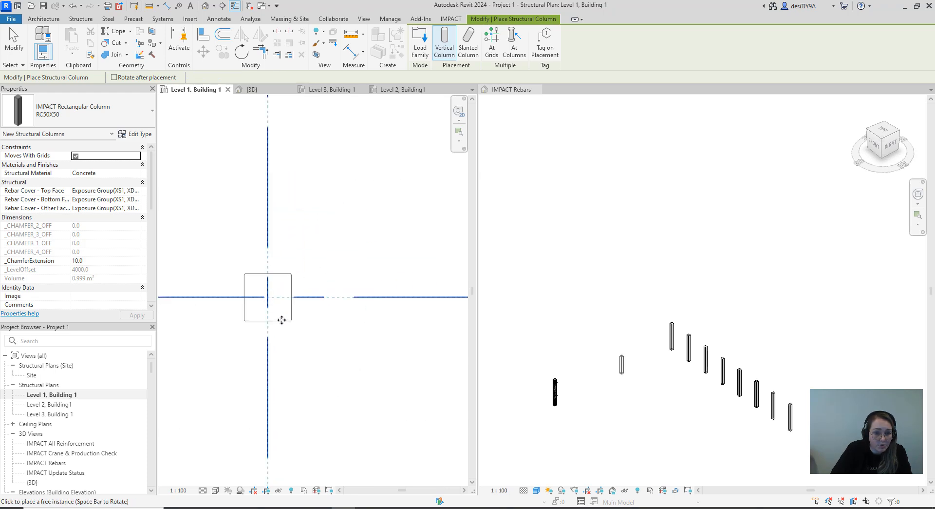
scroll(283, 319, down, 4)
scroll(376, 312, up, 3)
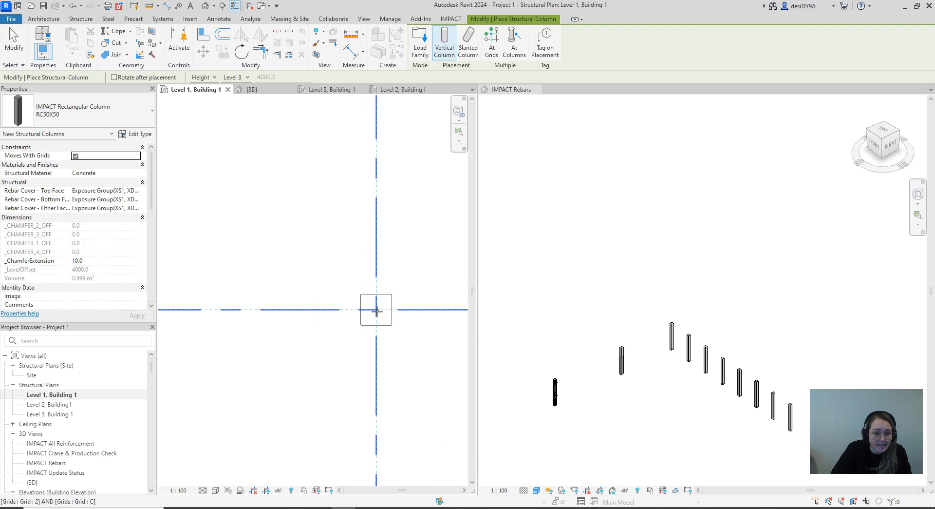
click(377, 311)
scroll(376, 311, down, 3)
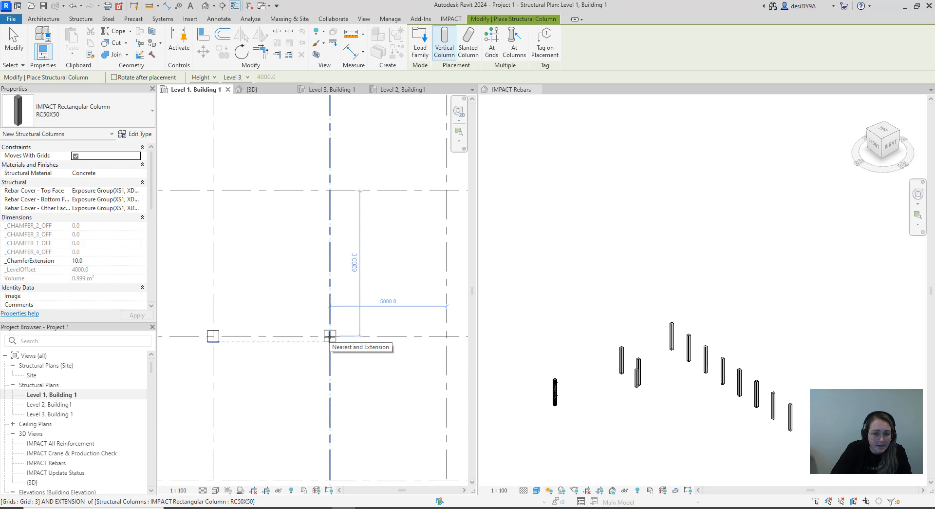
Place RC50X50 columns up to Level 3 where grid C crosses grids 3, 4 and 5.
click(330, 336)
scroll(355, 334, down, 2)
scroll(337, 344, up, 3)
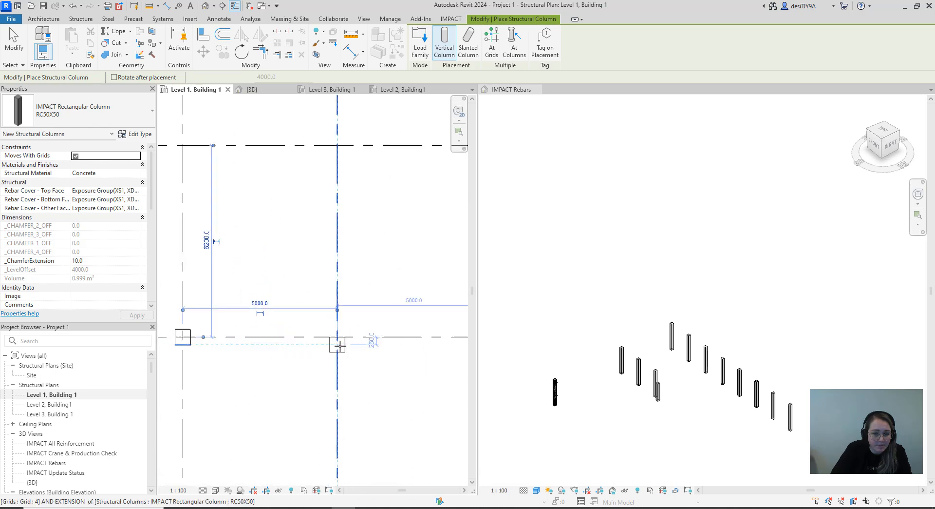
scroll(337, 341, up, 2)
scroll(336, 332, down, 3)
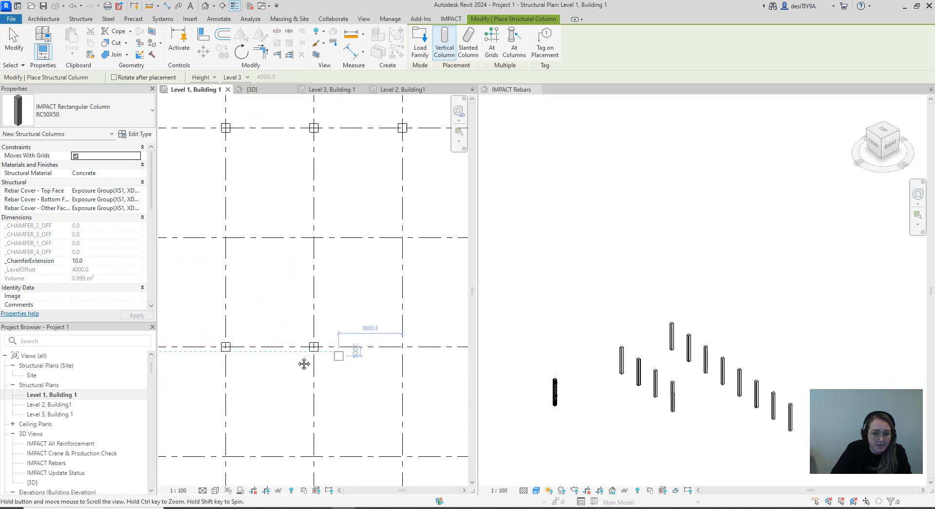
scroll(368, 344, up, 3)
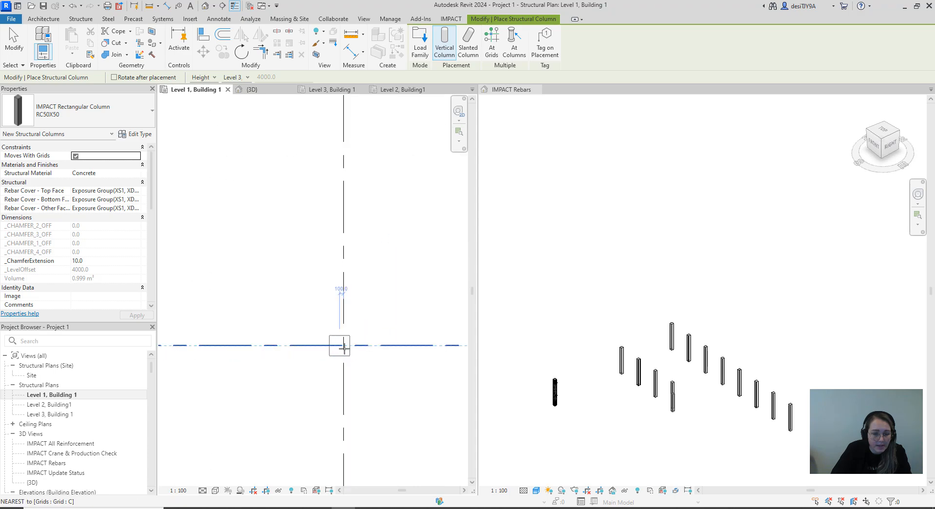
click(347, 346)
scroll(348, 347, down, 2)
middle_drag(408, 361, 284, 360)
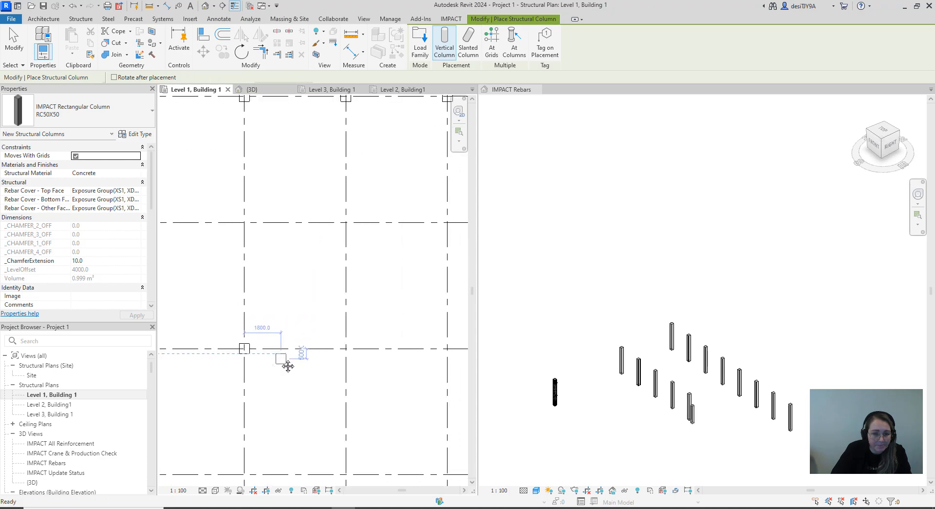
Place RC50X50 columns up to Level 3 where grid C crosses grids 6, 7 and 8, and finish column placement.
click(351, 352)
scroll(382, 362, down, 1)
middle_drag(410, 362, 279, 360)
scroll(316, 356, up, 3)
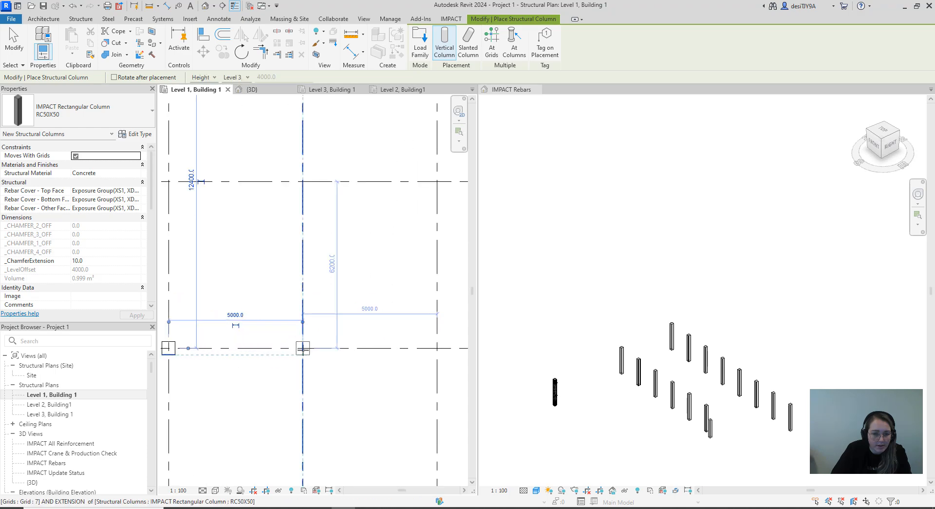
click(303, 349)
scroll(312, 353, down, 2)
scroll(338, 363, up, 2)
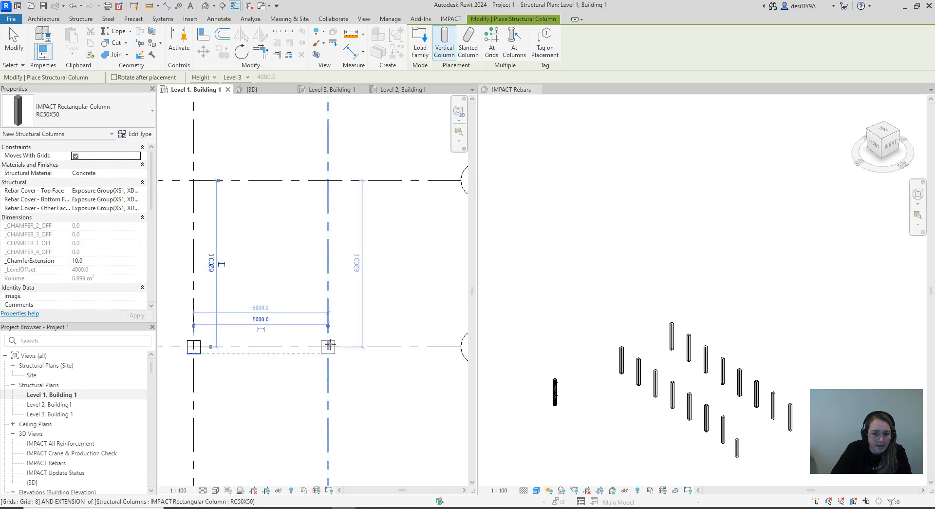
click(330, 344)
scroll(360, 369, down, 3)
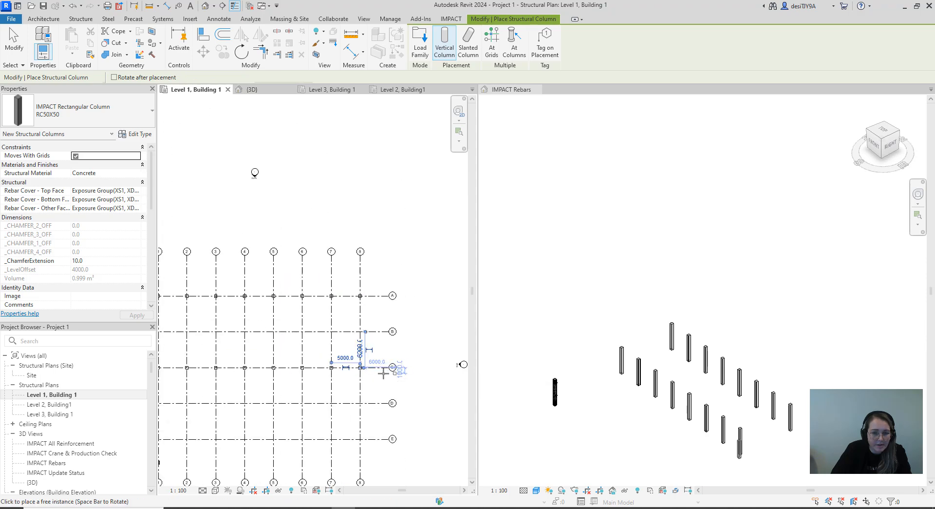
click(383, 373)
key(Escape)
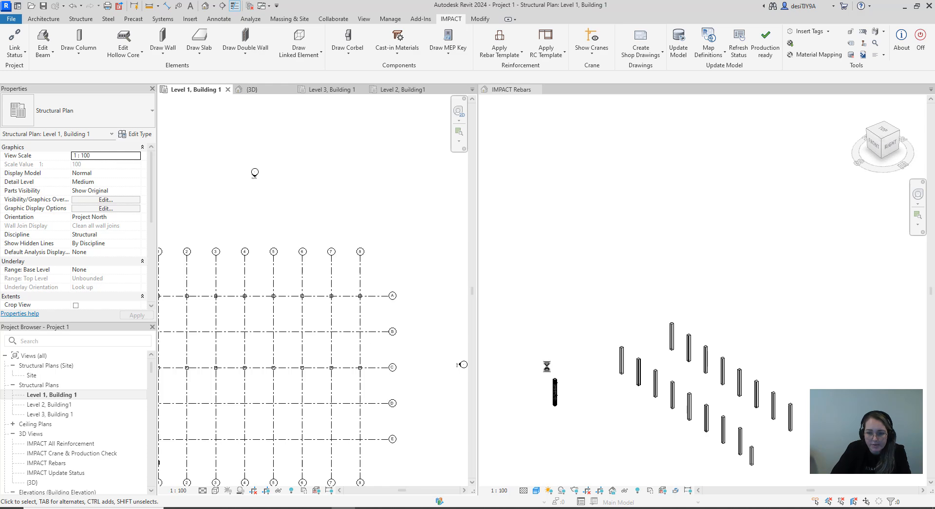
Examine the placed columns and their embedded lifting anchors and sleeves in the IMPACT Rebars 3D view.
click(602, 336)
scroll(664, 321, down, 2)
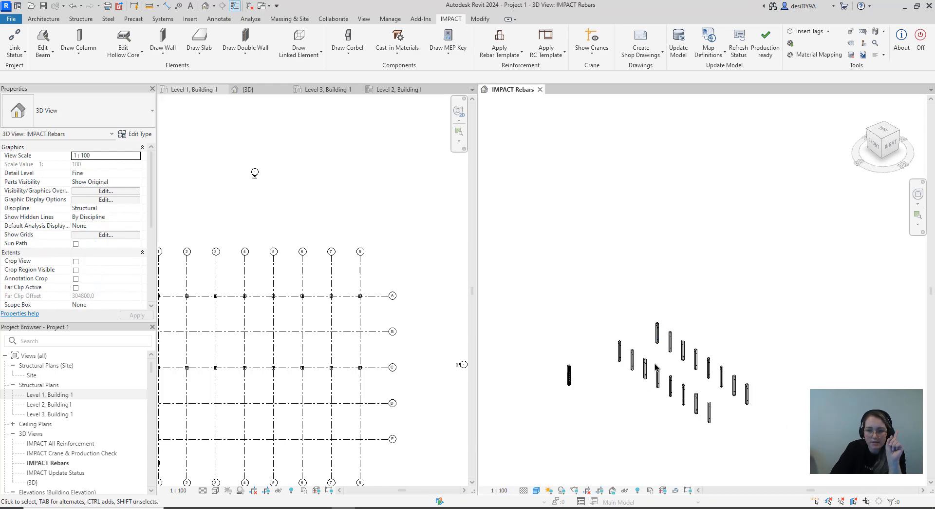
scroll(657, 365, up, 5)
scroll(598, 375, up, 6)
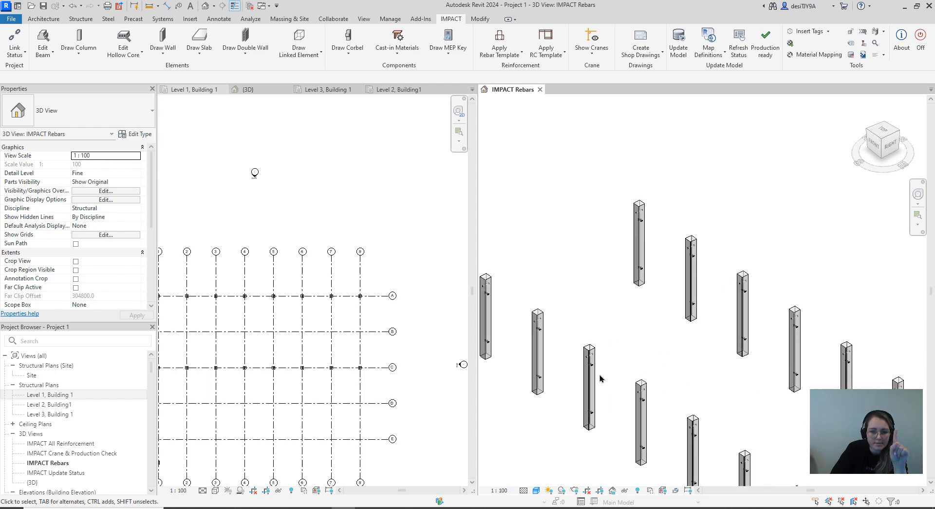
middle_drag(595, 359, 701, 226)
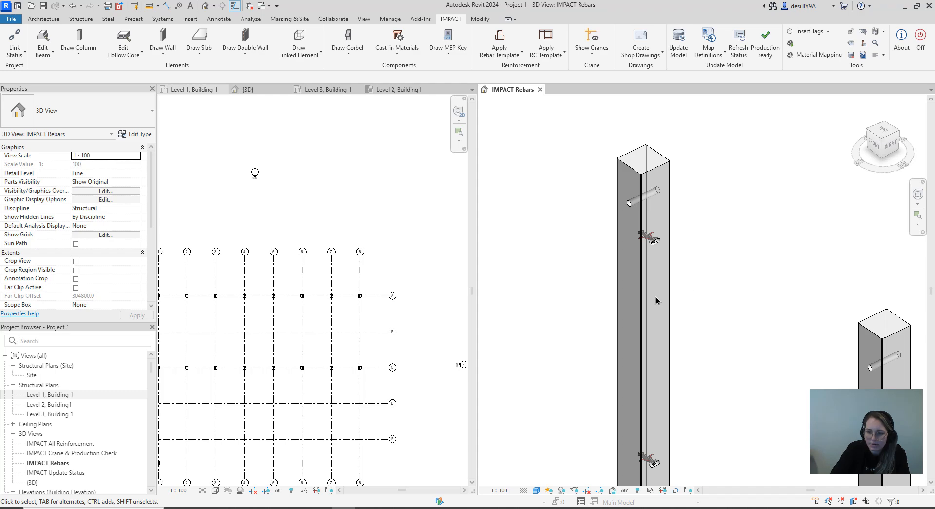
scroll(648, 243, up, 8)
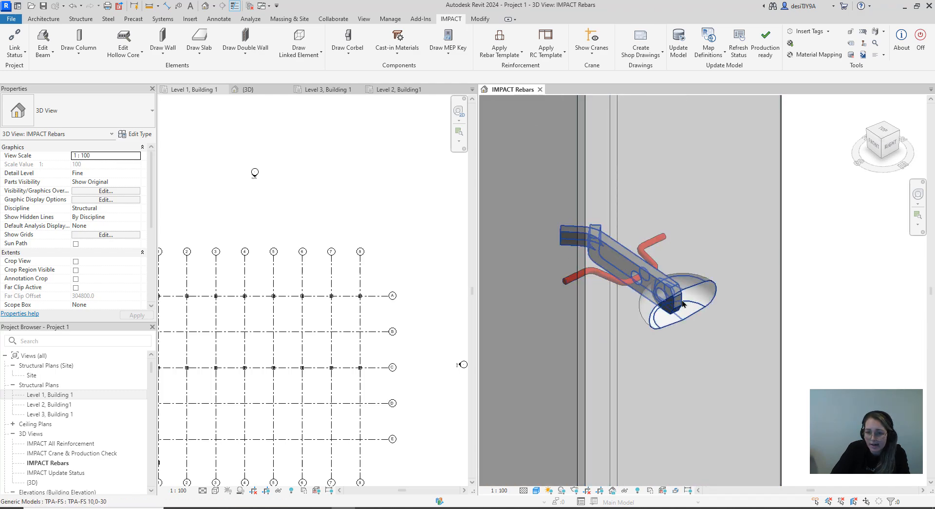
scroll(657, 313, down, 6)
scroll(653, 288, down, 5)
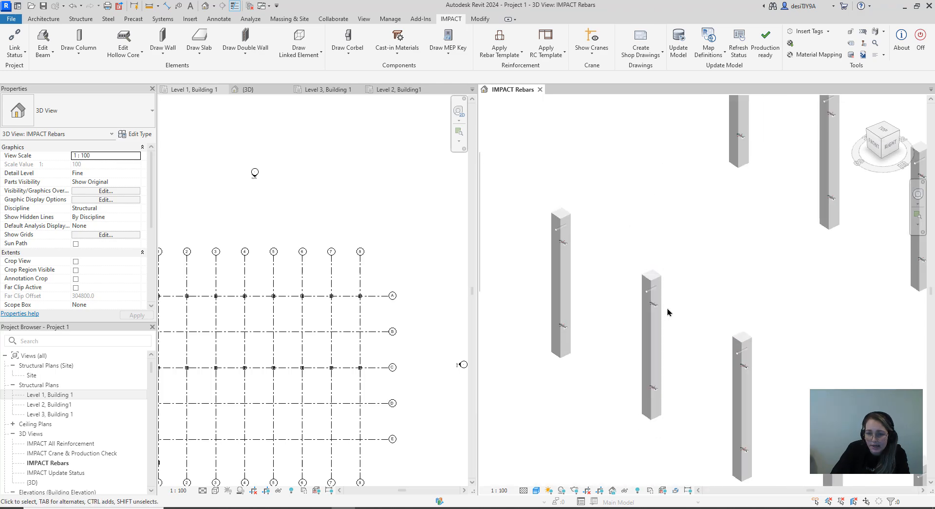
scroll(648, 282, up, 5)
scroll(616, 279, up, 5)
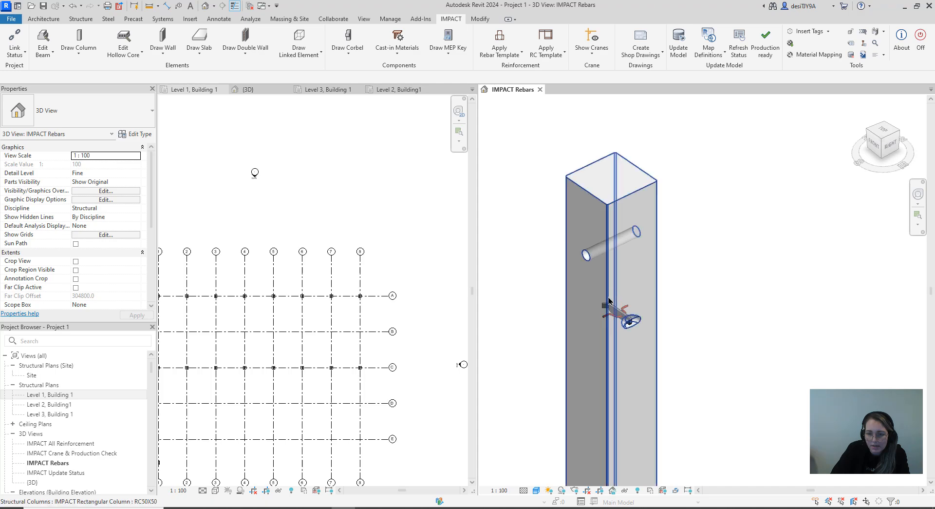
scroll(627, 307, down, 6)
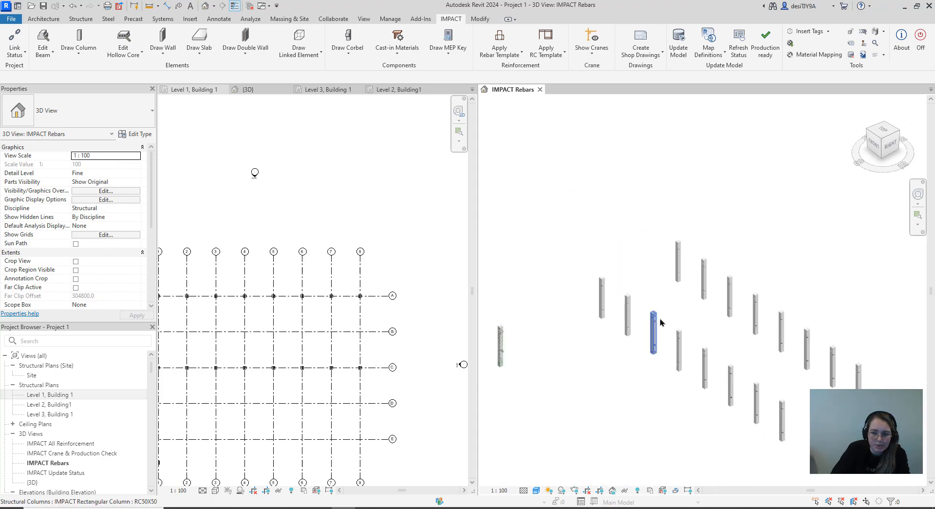
scroll(656, 323, down, 3)
middle_drag(692, 331, 711, 336)
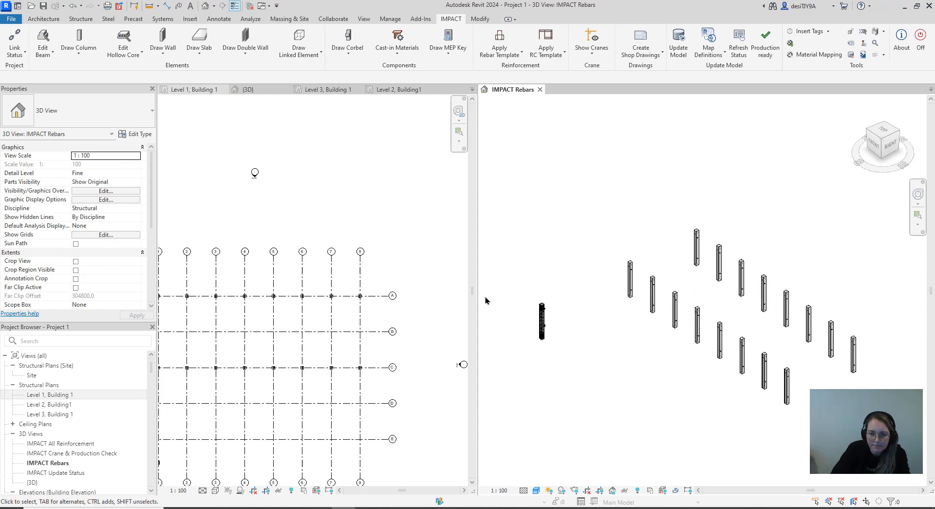
Widen the plan view beside the 3D view and return to the Level 1, Building 1 plan with the whole grid in view.
drag(510, 294, 509, 294)
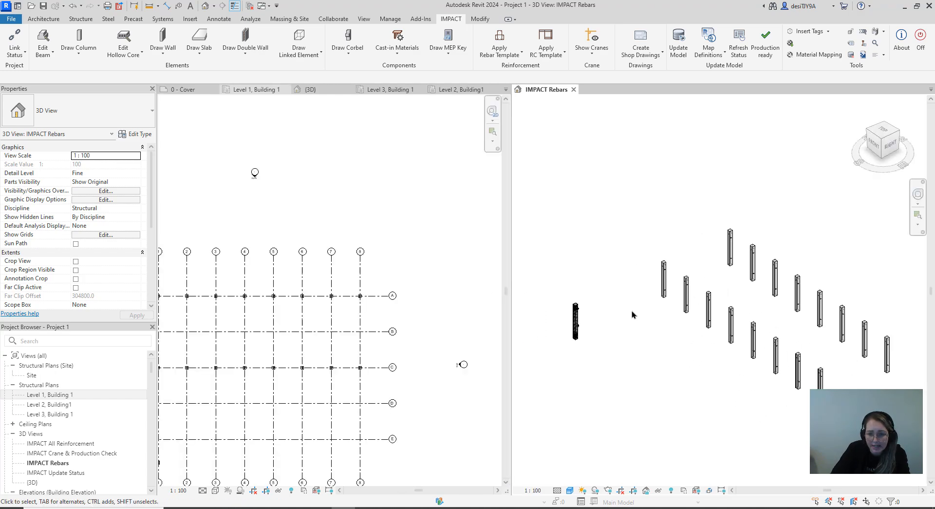
scroll(345, 347, down, 3)
click(415, 334)
scroll(236, 365, up, 7)
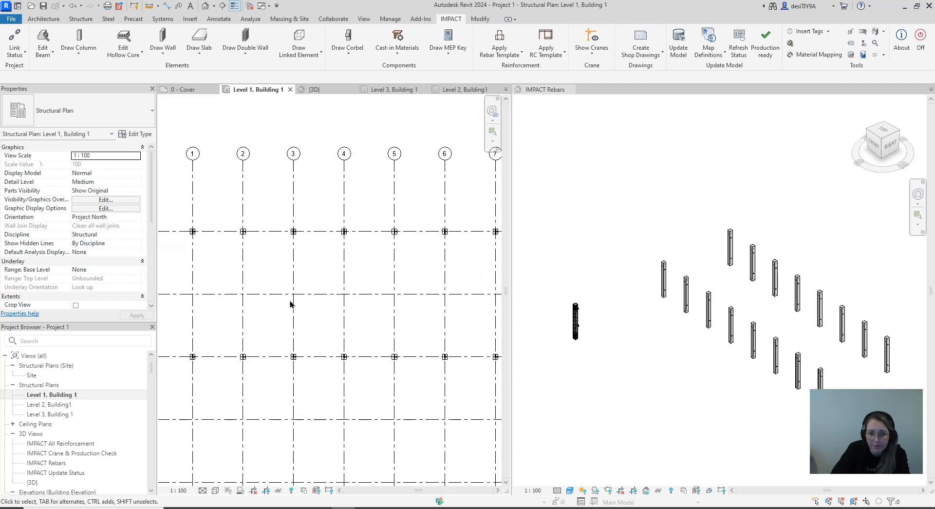
scroll(291, 304, down, 2)
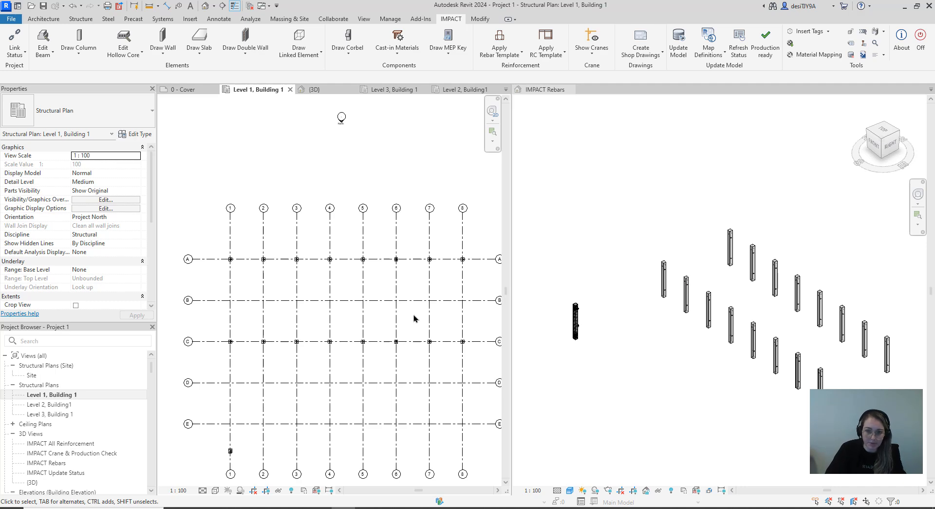
Set up a rectangular column with section RC50X40 for placement, with its height reaching Level 2.
click(90, 55)
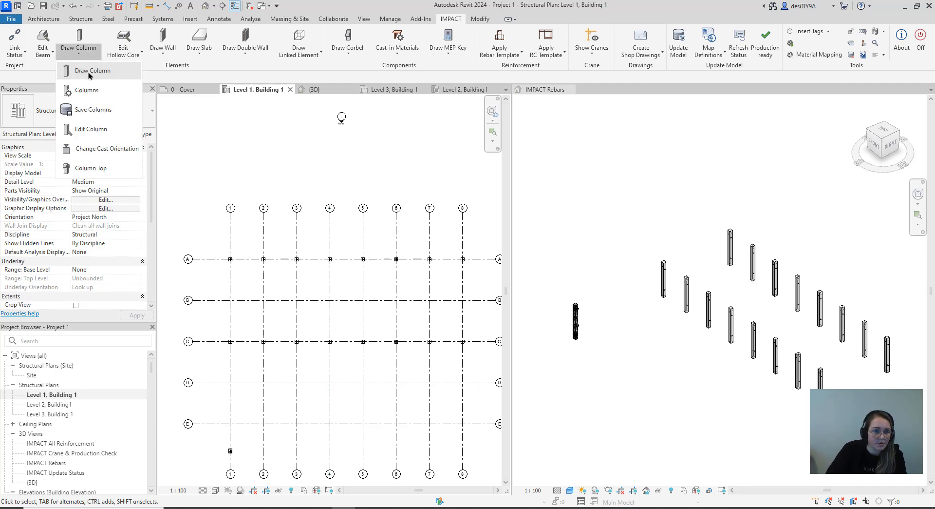
click(91, 74)
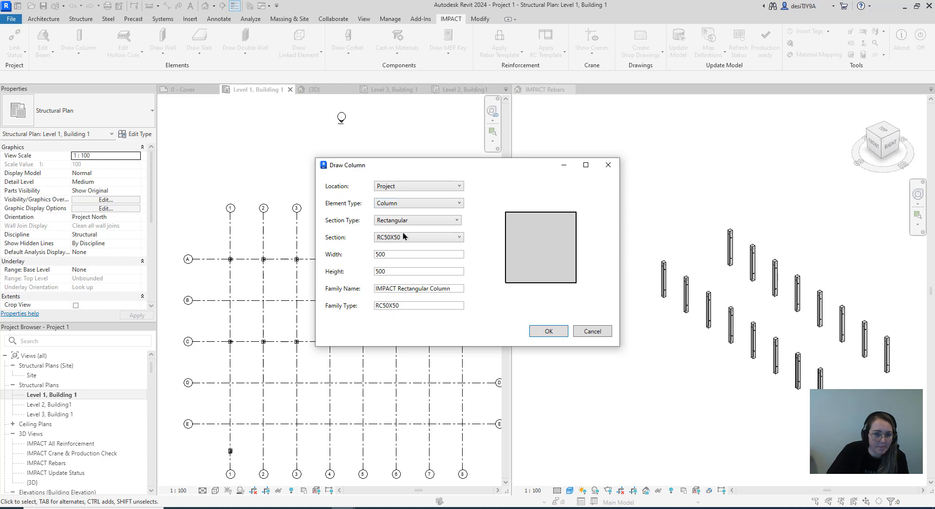
click(404, 236)
click(406, 254)
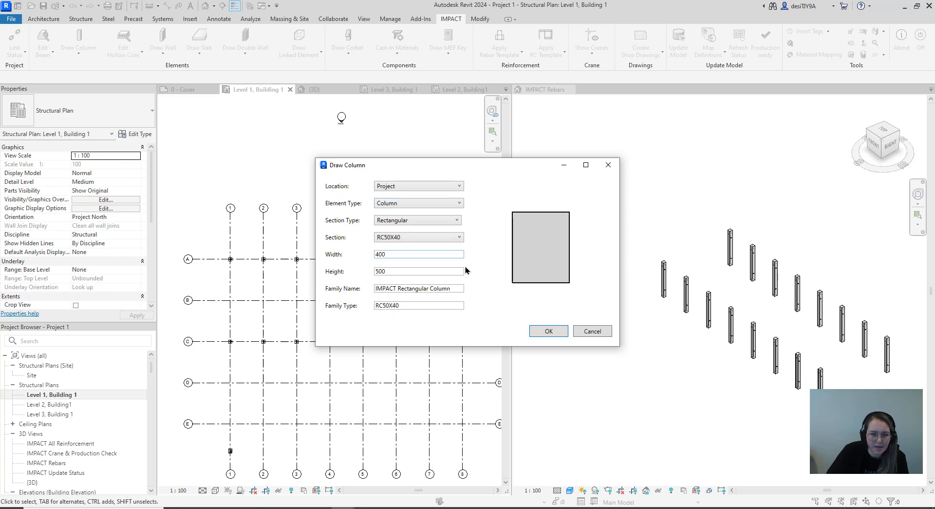
click(542, 332)
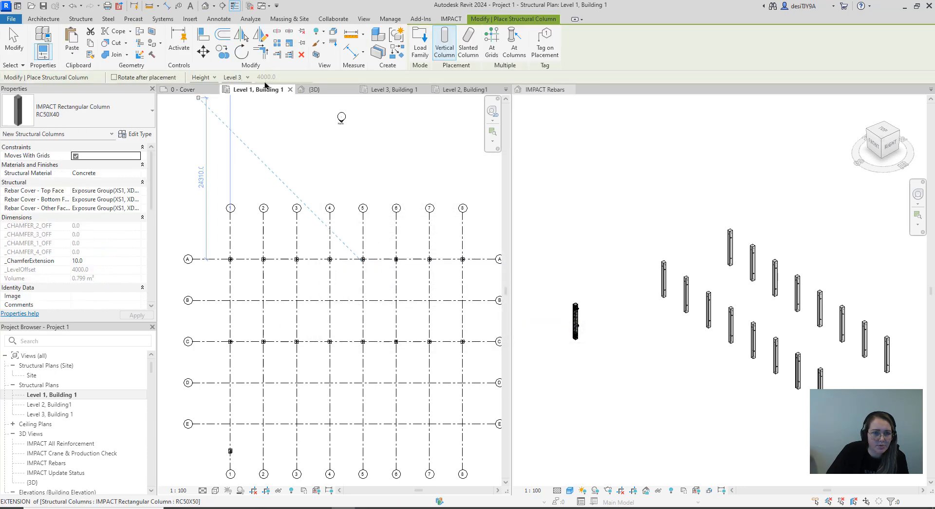
click(246, 94)
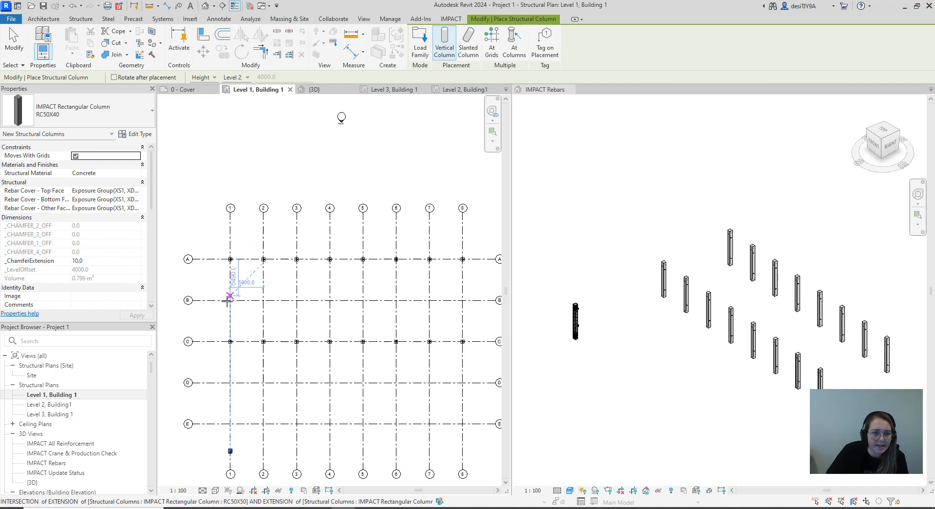
Place RC50X40 columns where grid B crosses grids 1 and 2, and finish column placement.
scroll(236, 302, up, 4)
scroll(235, 301, up, 8)
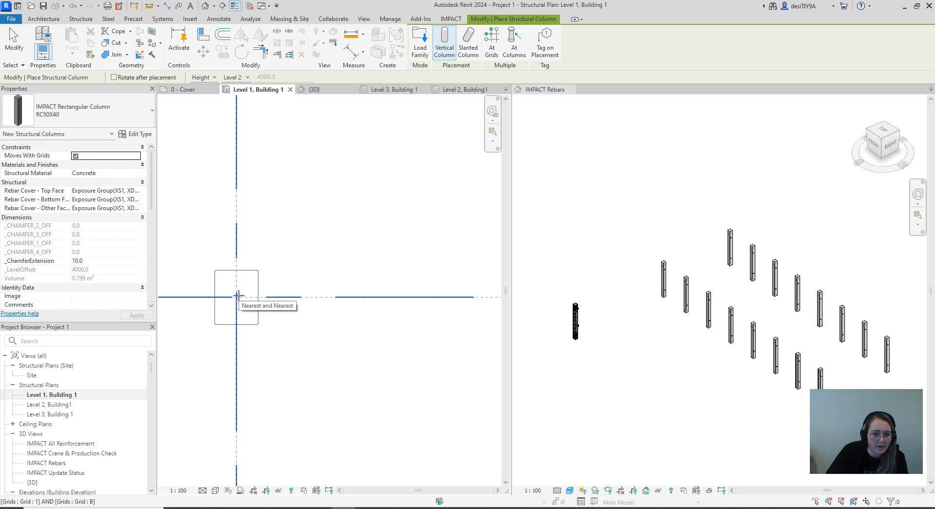
click(238, 295)
scroll(239, 295, down, 4)
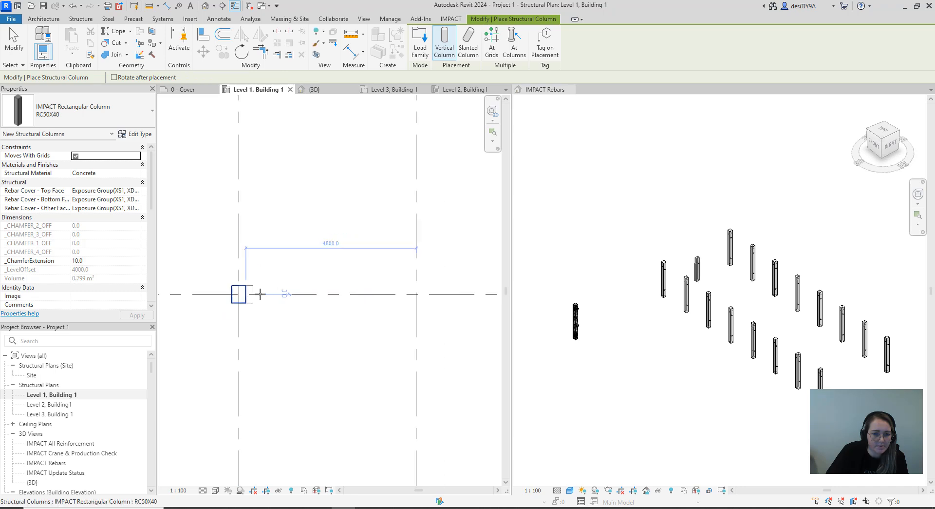
scroll(408, 301, up, 3)
click(400, 296)
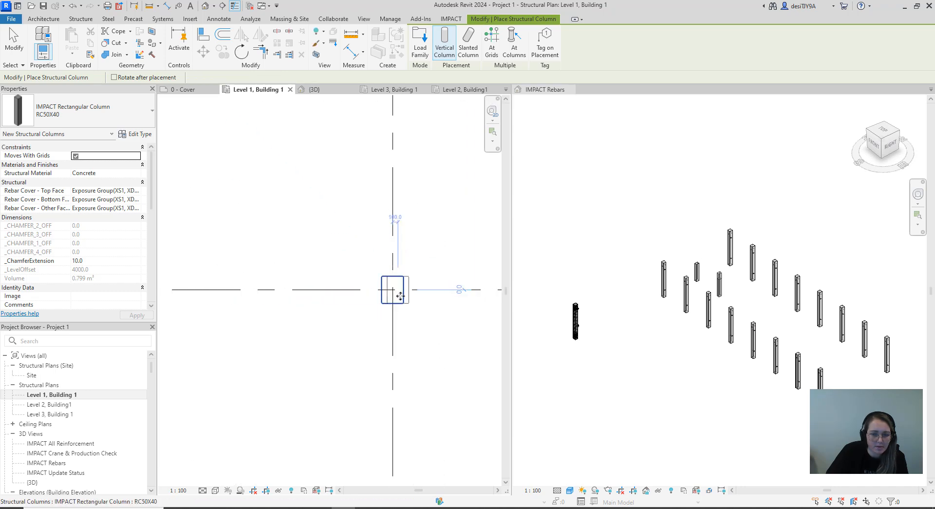
scroll(400, 296, down, 3)
key(Escape)
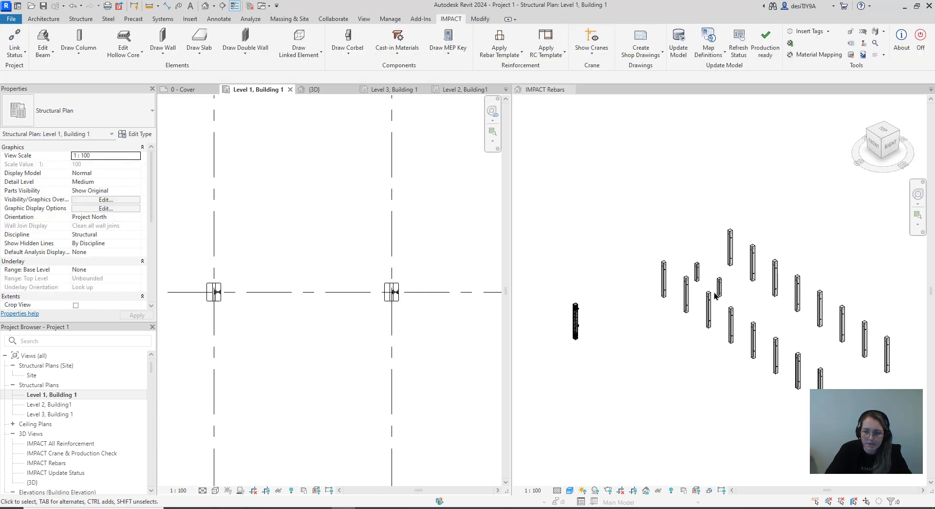
Examine the two RC50X40 columns on grid B in the IMPACT Rebars 3D view and in the Level 1 plan.
scroll(715, 295, up, 5)
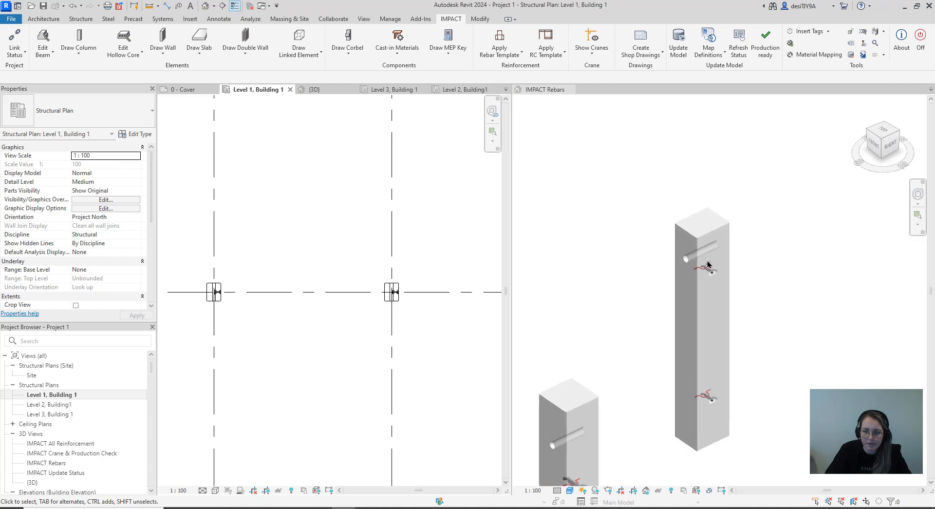
scroll(709, 264, up, 2)
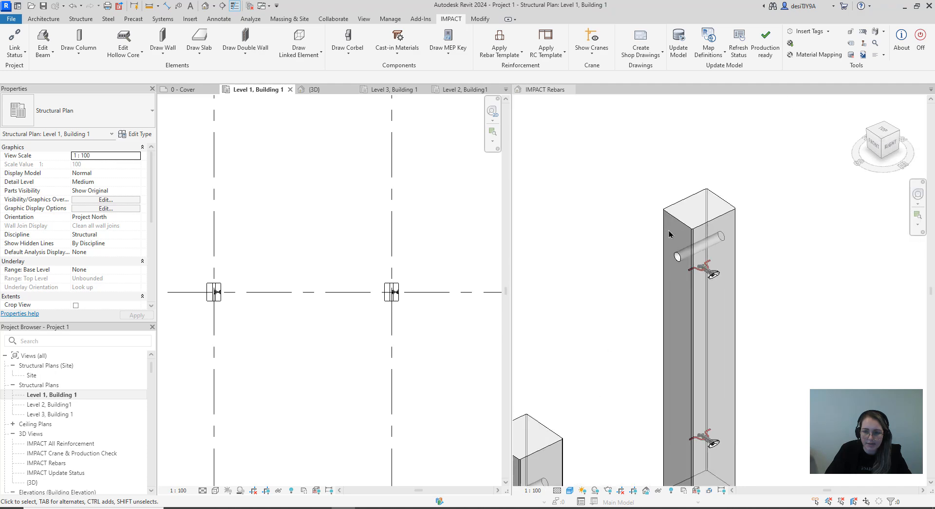
scroll(679, 246, down, 6)
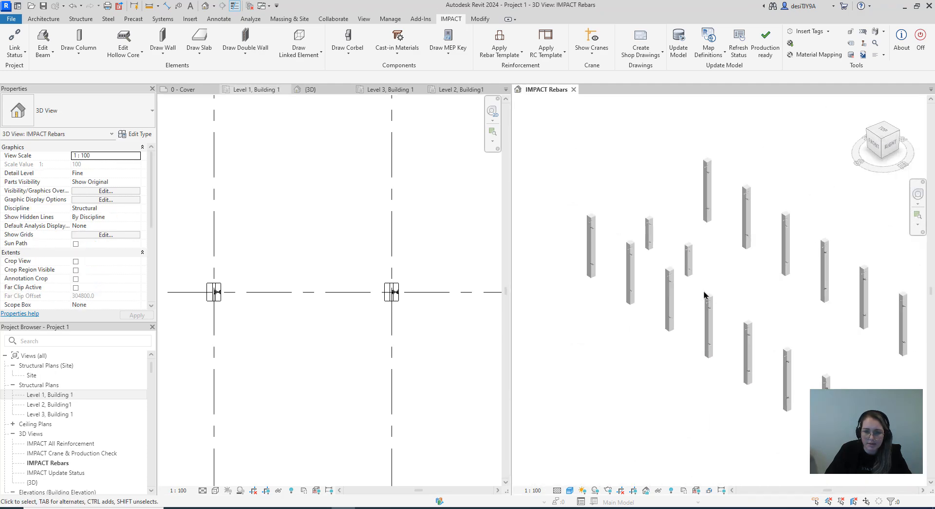
scroll(705, 295, down, 2)
scroll(410, 346, down, 5)
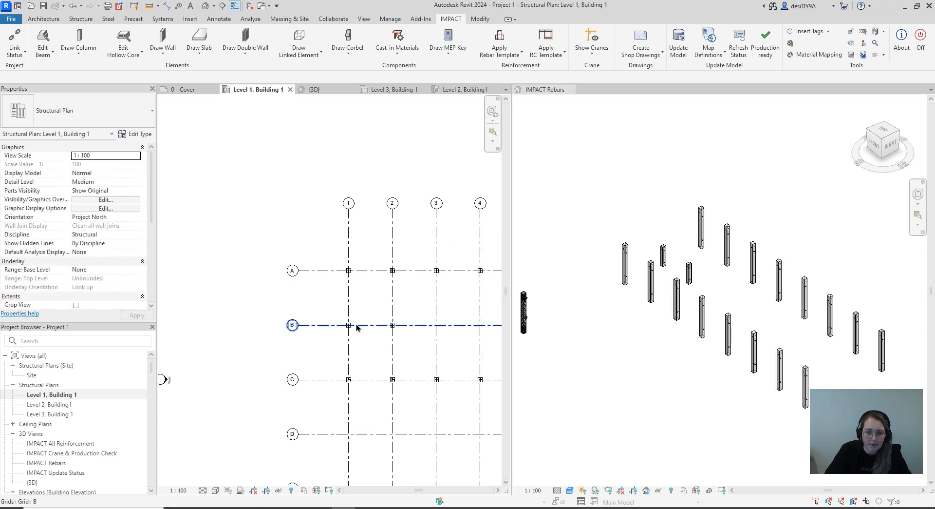
scroll(385, 334, down, 3)
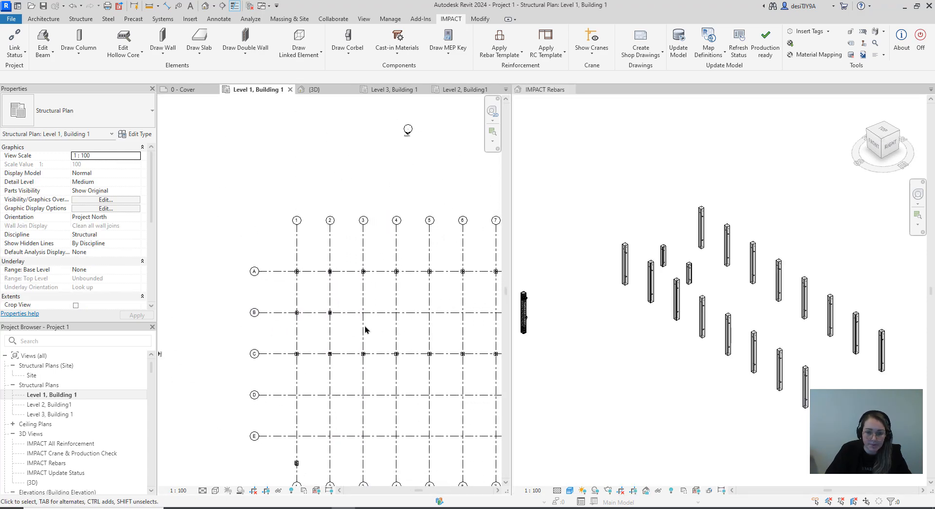
middle_drag(365, 329, 322, 293)
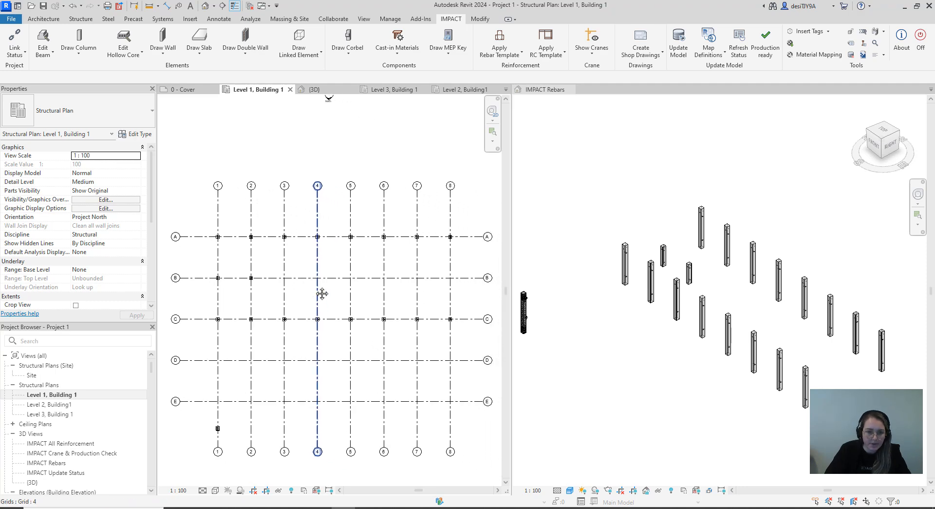
Open the Level 3, Building 1 structural plan with the whole grid in view.
double_click(71, 414)
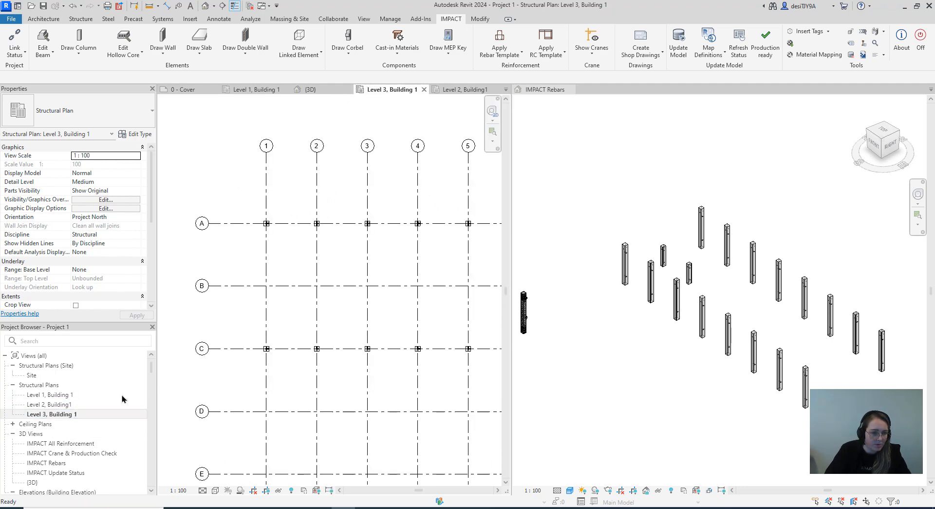
scroll(215, 321, down, 3)
middle_drag(263, 314, 266, 321)
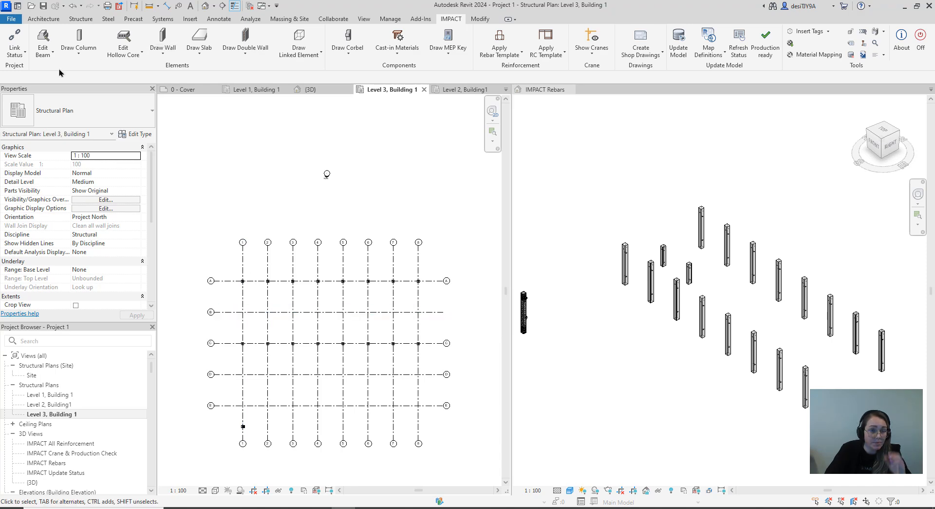
Set up an IMPACT beam for drawing with section type Rectangular and section RB_18X58.
click(44, 58)
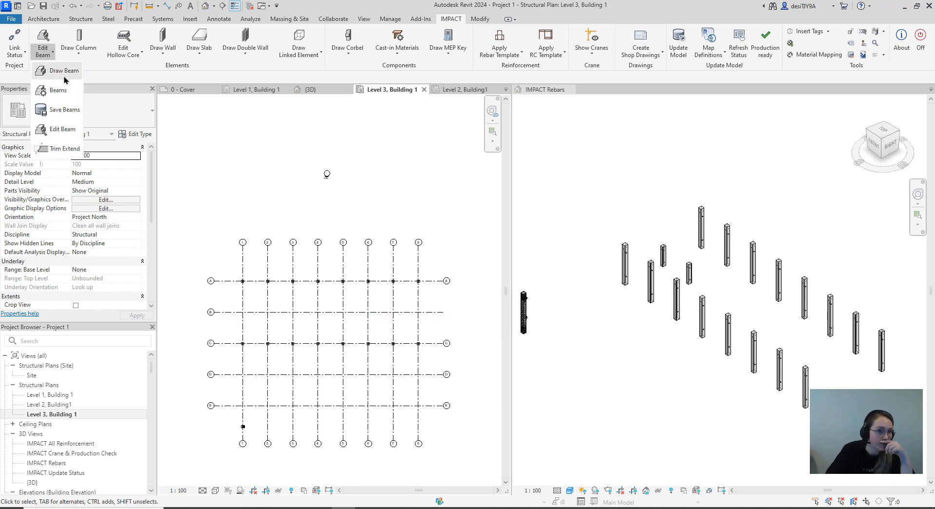
click(64, 75)
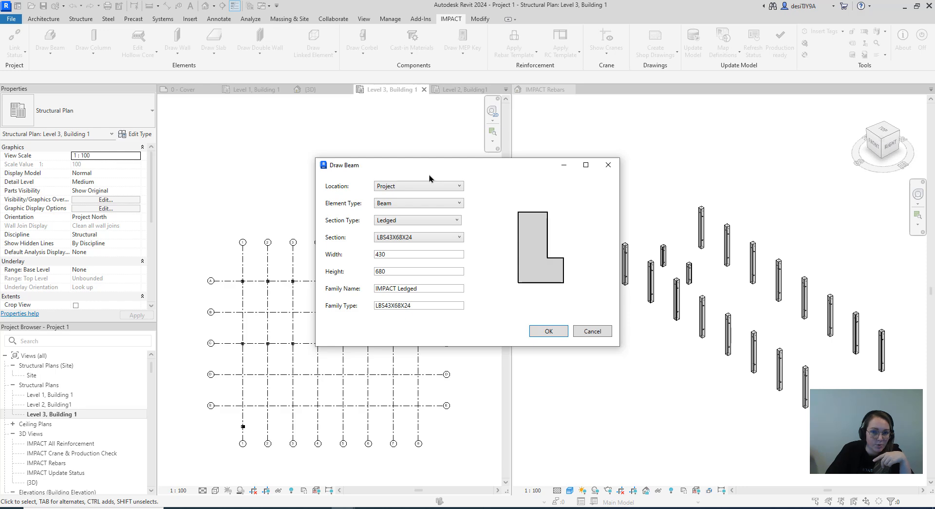
click(409, 225)
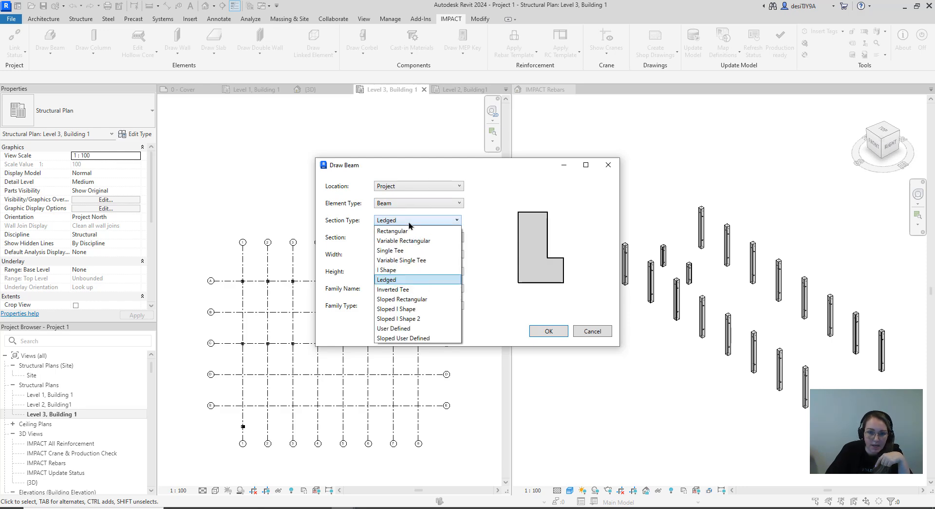
click(407, 231)
click(406, 237)
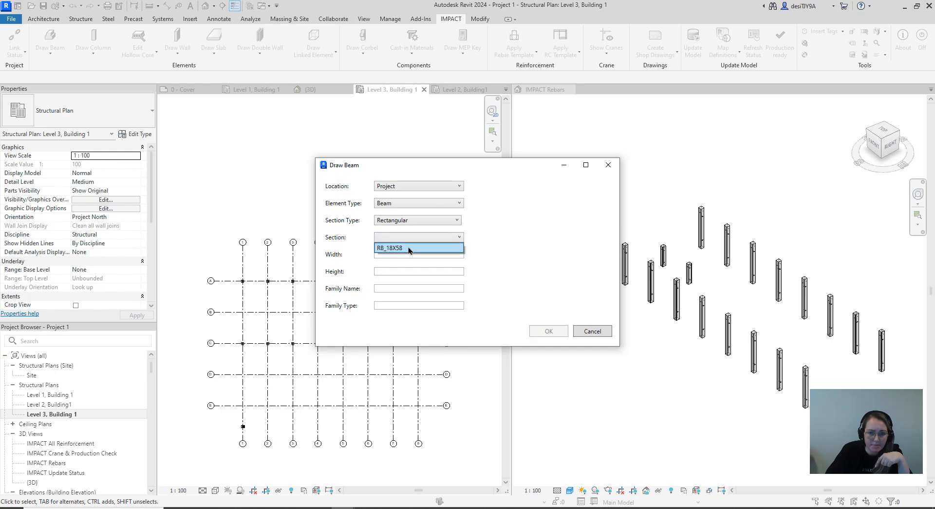
click(409, 248)
click(547, 332)
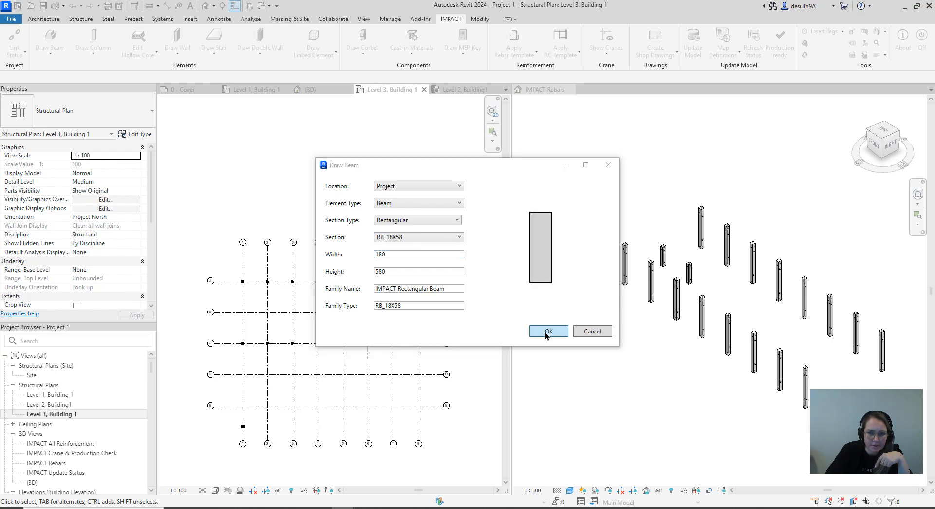
Draw an RB_18X58 beam on grid A between the facing sides of the columns at grids 1 and 2.
scroll(244, 281, up, 3)
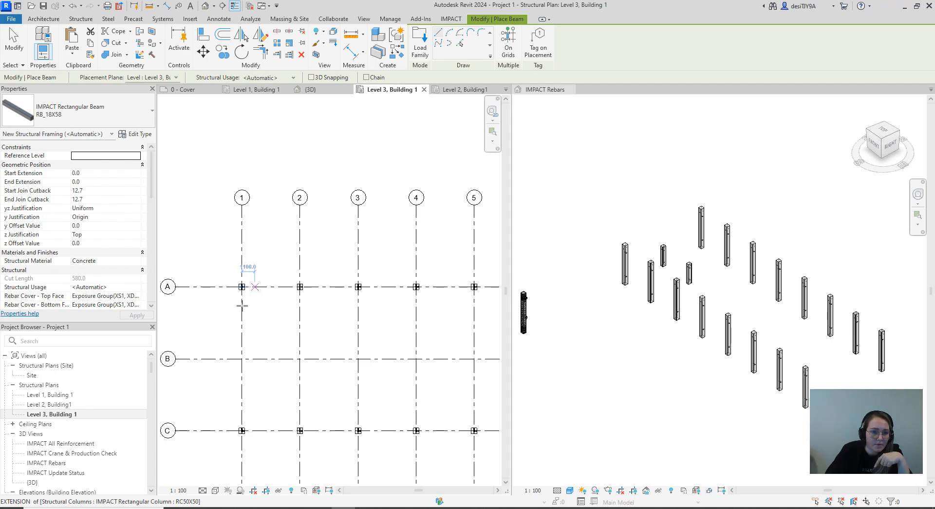
scroll(242, 305, up, 5)
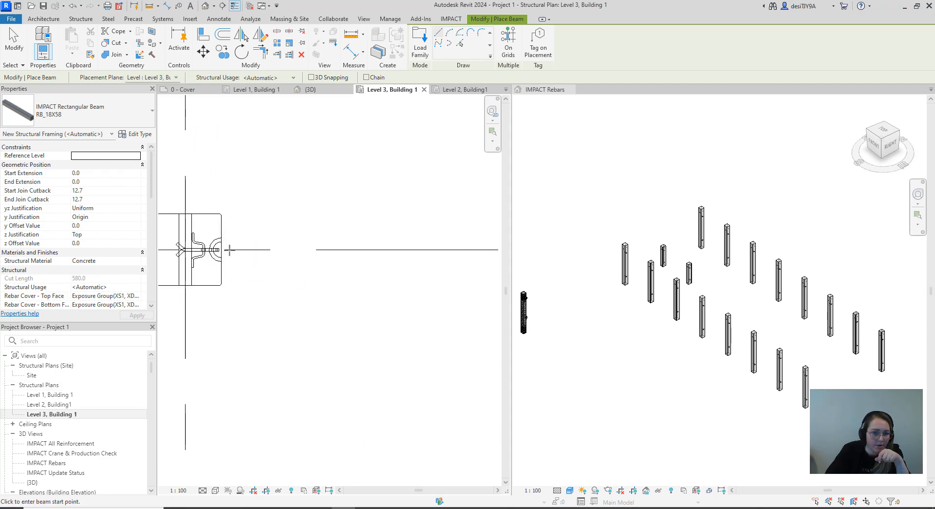
scroll(229, 249, up, 2)
click(215, 250)
scroll(328, 250, down, 3)
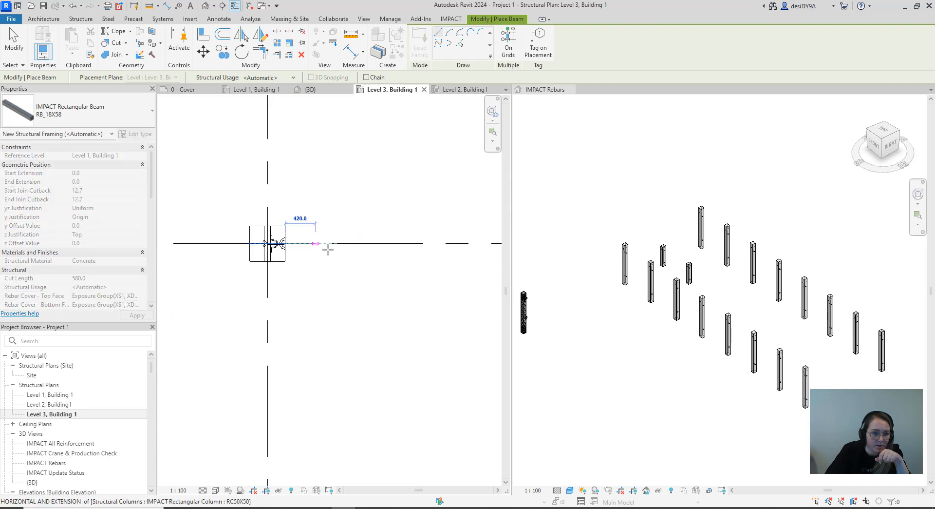
scroll(317, 252, down, 3)
scroll(324, 246, up, 5)
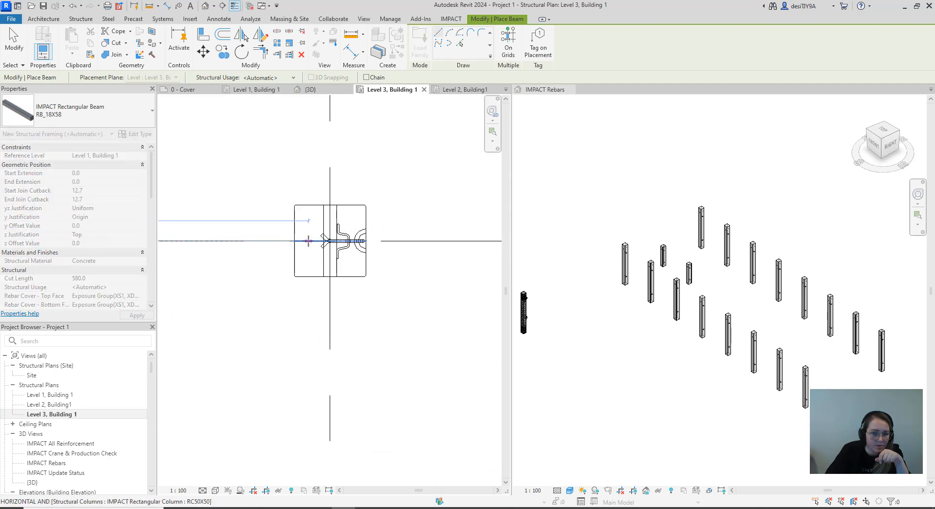
click(294, 241)
Draw an RB_18X58 beam along grid A between the columns at grids 2 and 3.
scroll(342, 263, down, 3)
middle_drag(342, 269, 270, 268)
scroll(294, 251, up, 3)
click(267, 246)
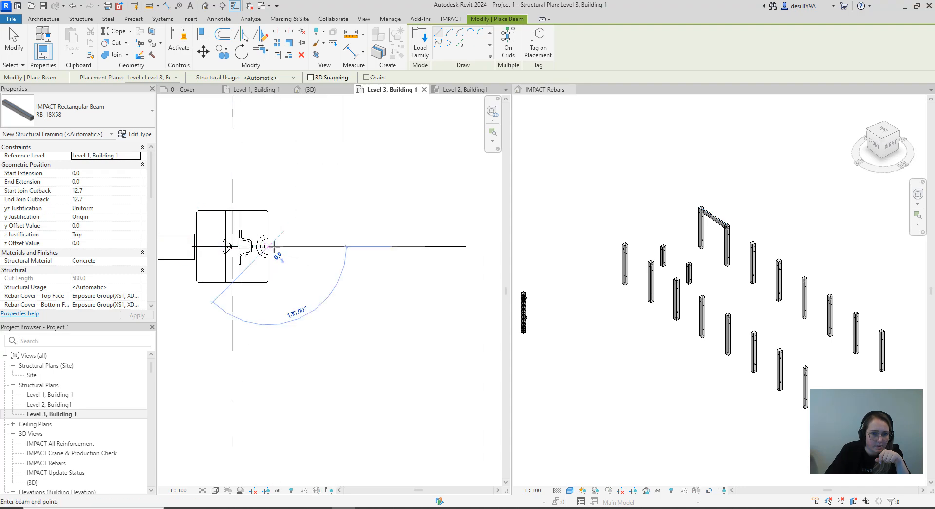
scroll(347, 259, down, 3)
middle_drag(346, 258, 244, 278)
scroll(408, 239, up, 2)
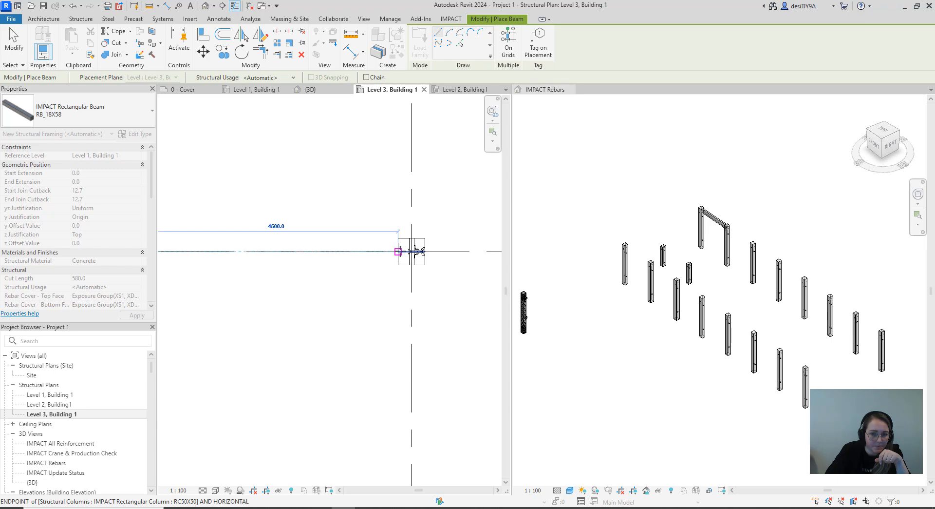
click(414, 251)
Draw an RB_18X58 beam along grid A between the columns at grids 3 and 4.
scroll(411, 251, down, 4)
scroll(303, 253, up, 4)
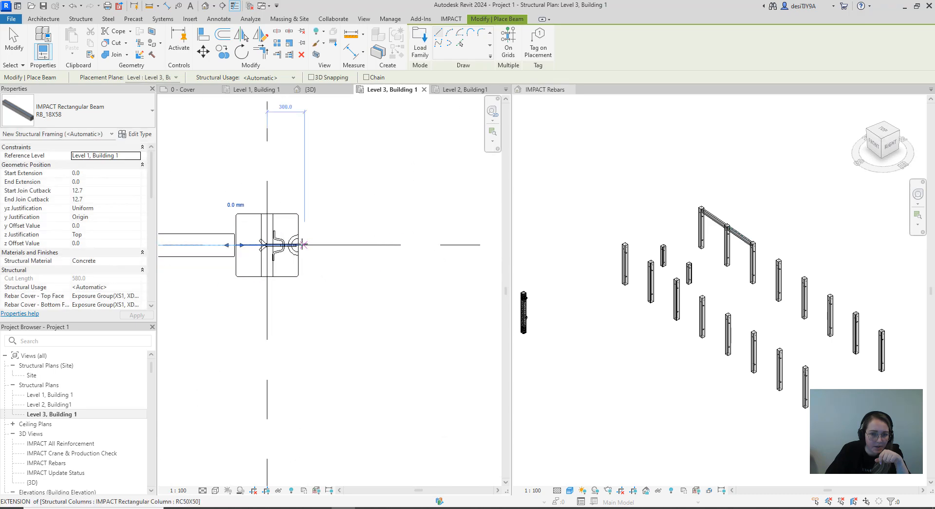
click(298, 245)
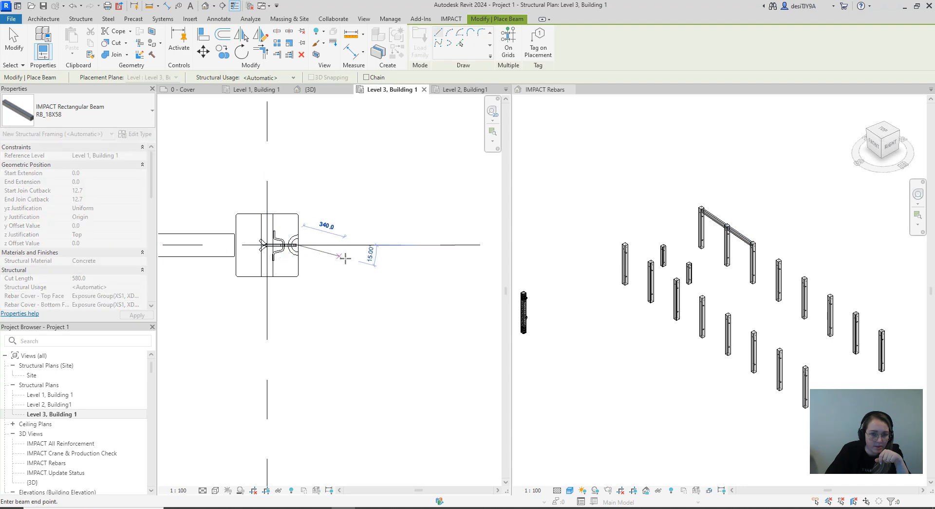
scroll(348, 260, down, 3)
middle_drag(375, 273, 183, 300)
scroll(350, 274, up, 3)
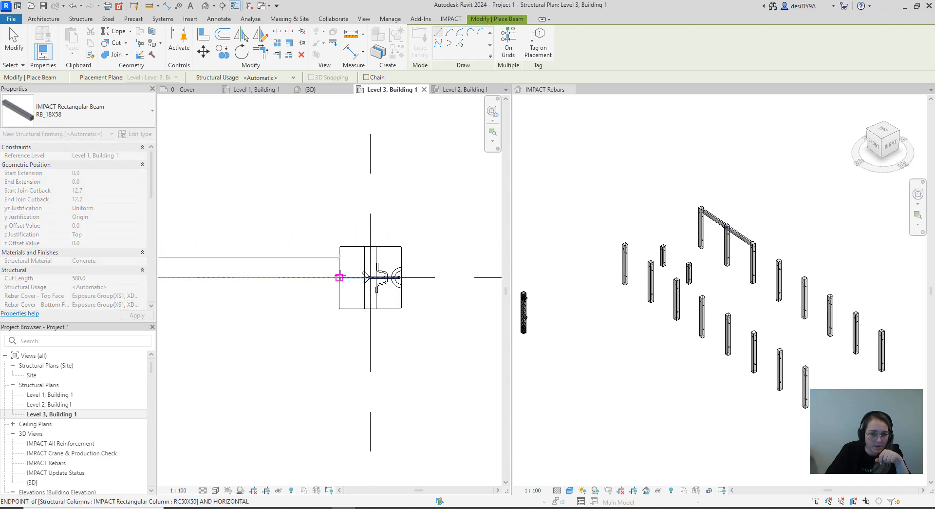
click(340, 277)
Draw an RB_18X58 beam along grid A between the columns at grids 4 and 5.
scroll(411, 288, down, 3)
middle_drag(413, 288, 270, 299)
scroll(269, 297, up, 5)
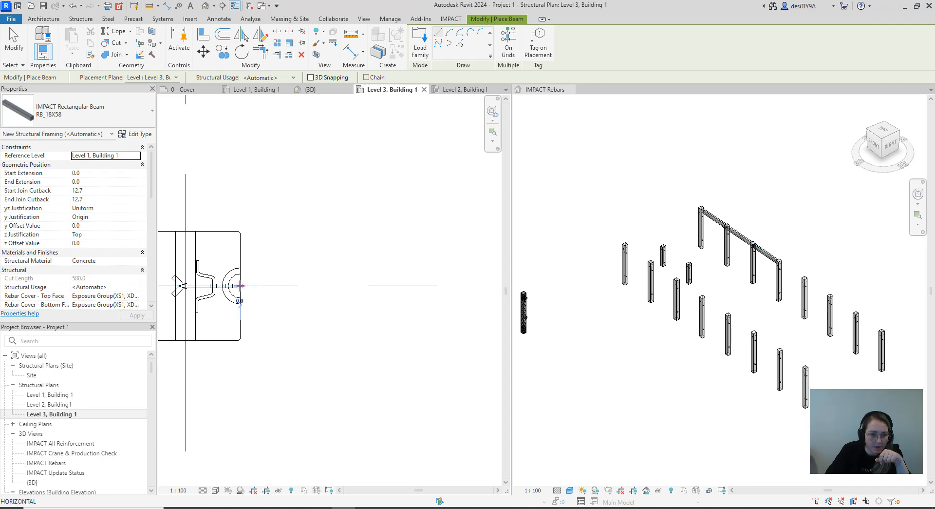
click(240, 285)
scroll(239, 285, down, 3)
scroll(395, 302, up, 2)
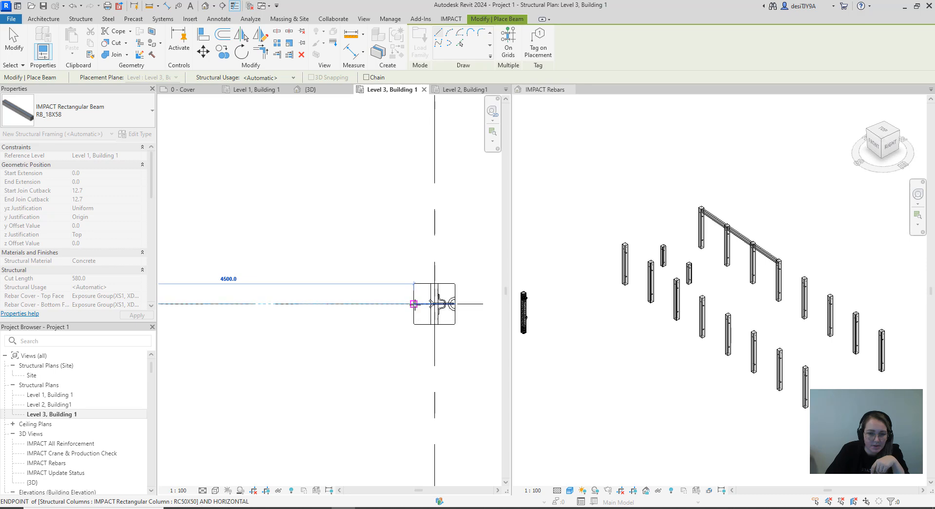
click(413, 303)
Draw an RB_18X58 beam along grid A between the facing sides of the columns at grids 5 and 6.
scroll(277, 316, down, 2)
scroll(283, 289, up, 4)
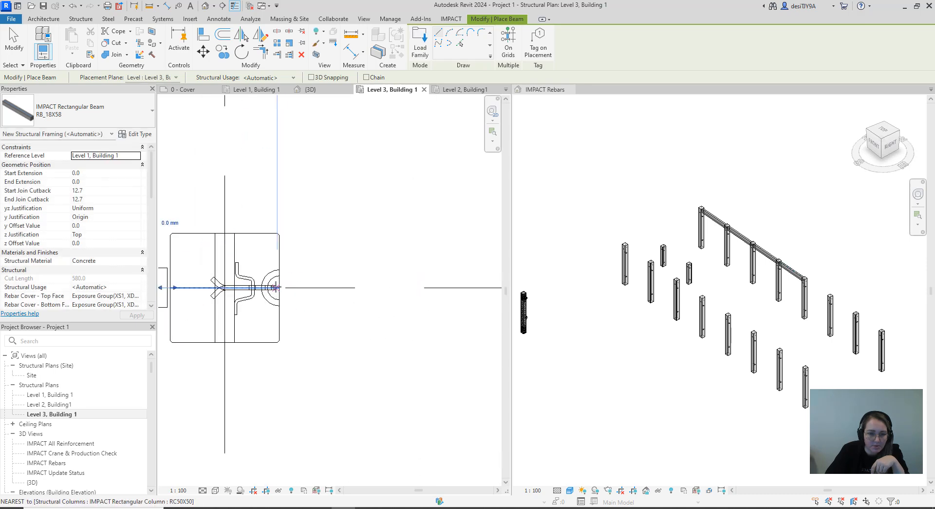
click(279, 288)
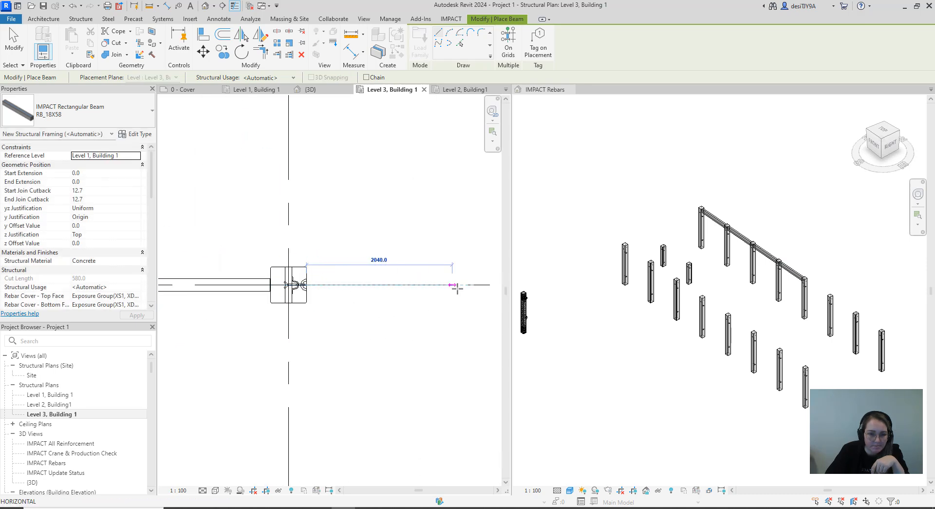
scroll(408, 272, down, 4)
scroll(418, 302, up, 2)
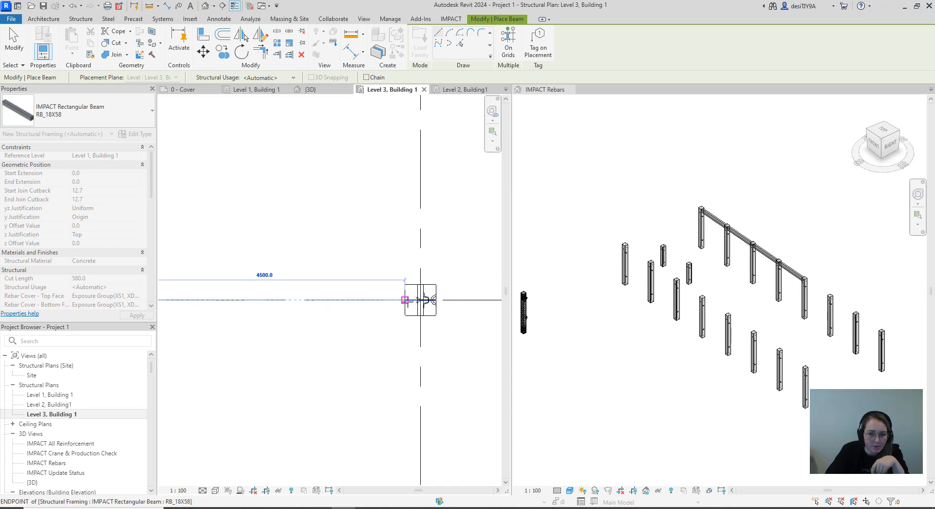
click(405, 300)
Draw an RB_18X58 beam along grid A between the columns at grids 6 and 7.
scroll(328, 316, down, 2)
scroll(326, 286, up, 4)
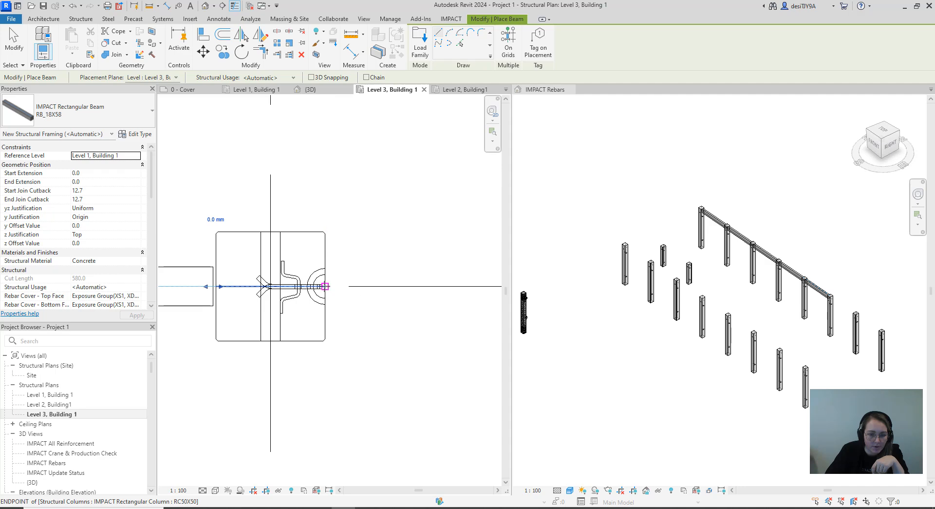
click(326, 286)
scroll(341, 291, down, 4)
scroll(358, 297, up, 2)
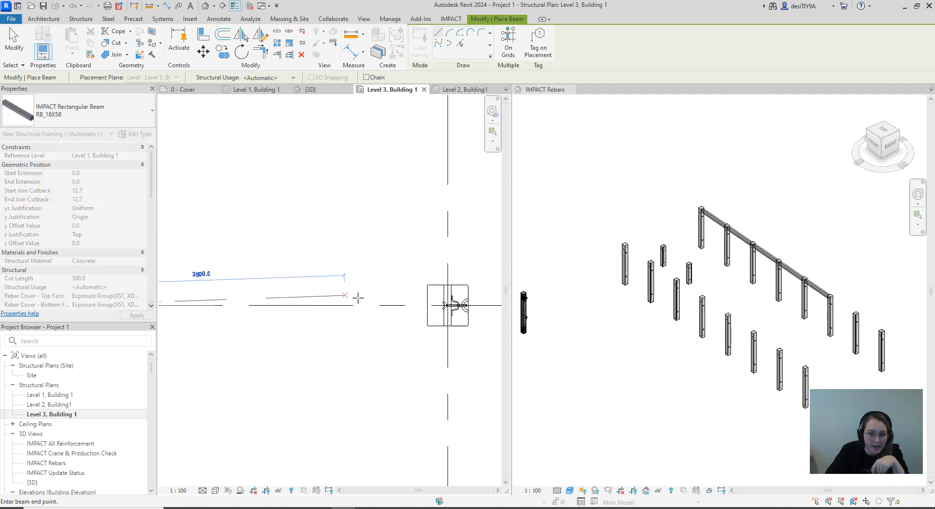
click(428, 305)
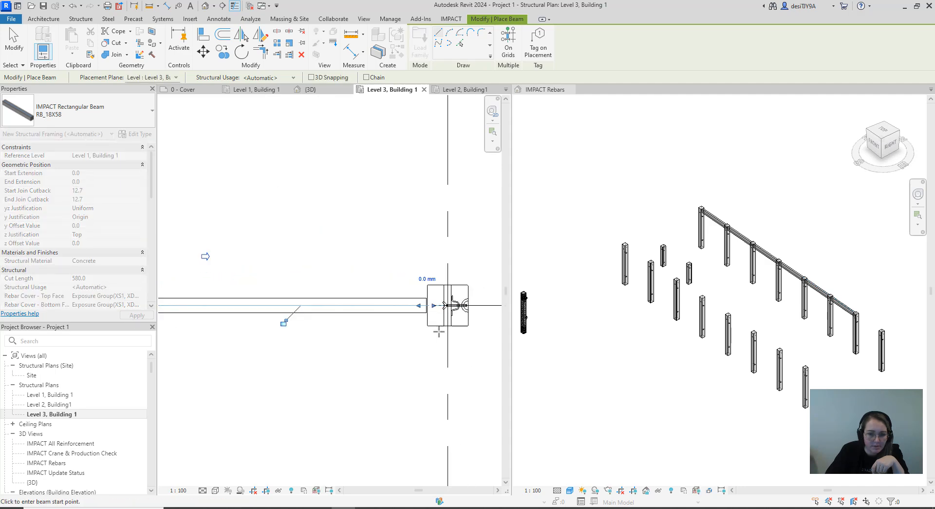
Draw an RB_18X58 beam along grid A between the columns at grids 7 and 8, and end beam placement.
scroll(355, 328, down, 3)
scroll(280, 312, up, 4)
scroll(287, 301, up, 2)
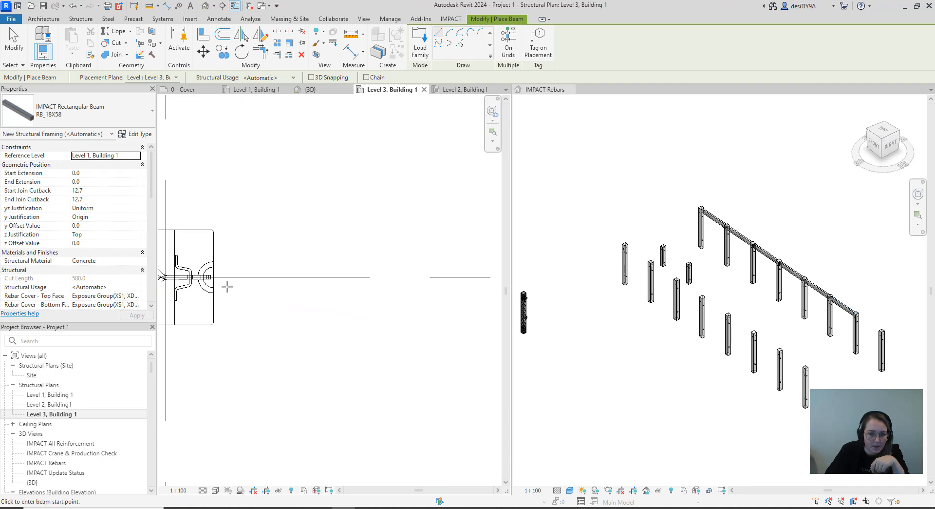
click(214, 278)
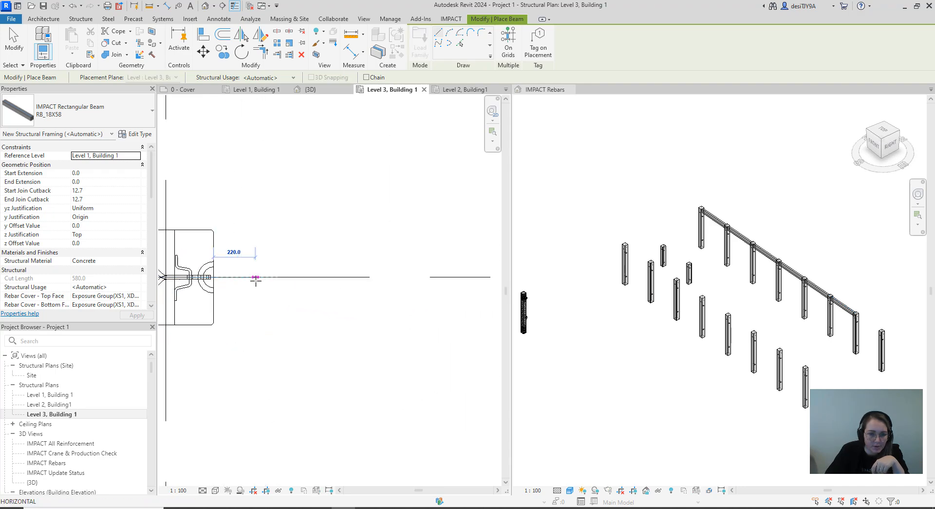
scroll(268, 278, down, 3)
middle_drag(407, 300, 271, 299)
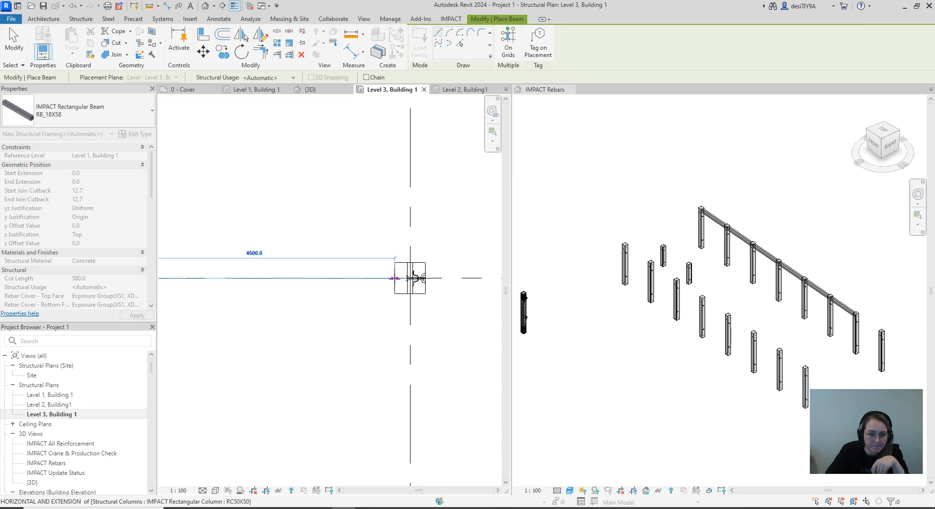
click(413, 278)
scroll(414, 278, down, 3)
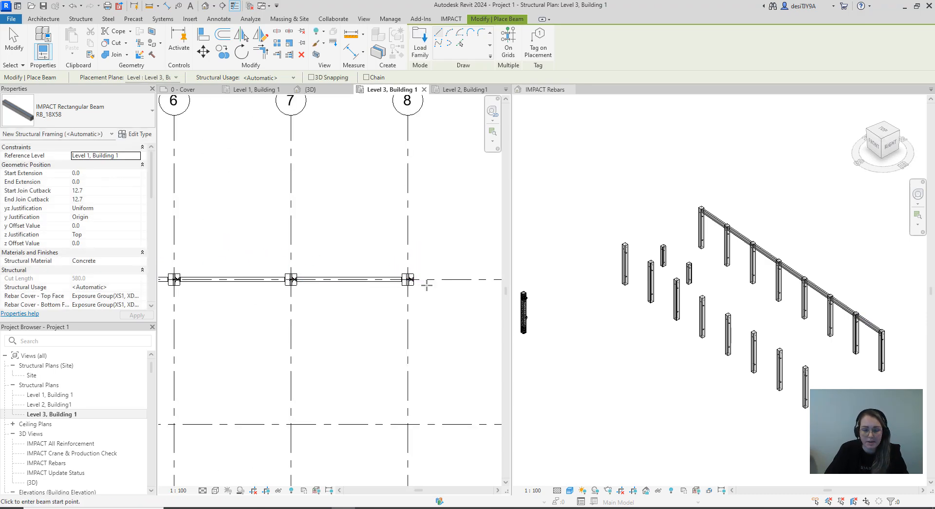
key(Escape)
key(Escape)
Start an IMPACT rectangular beam with section RB_18X58 and draw it along grid C between the columns at grids 1 and 2.
scroll(428, 320, down, 2)
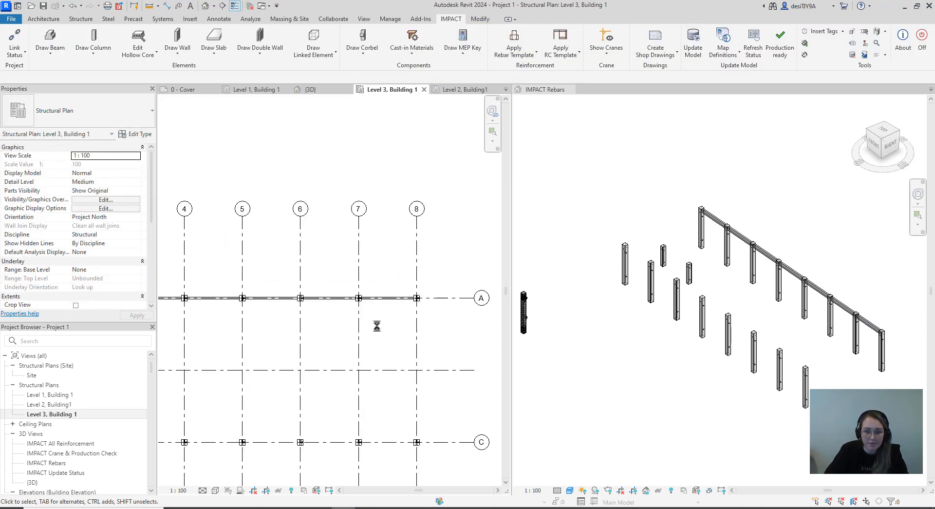
scroll(416, 328, down, 1)
scroll(257, 340, up, 3)
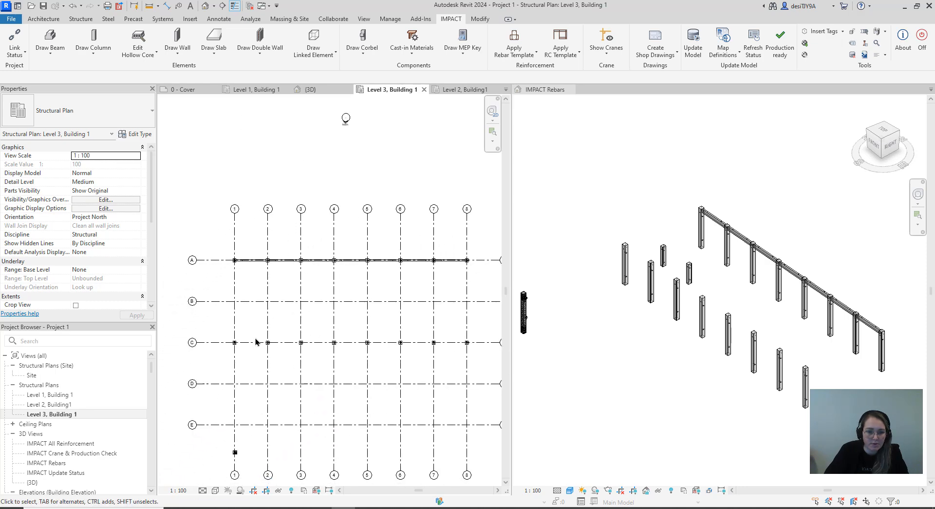
scroll(221, 352, up, 1)
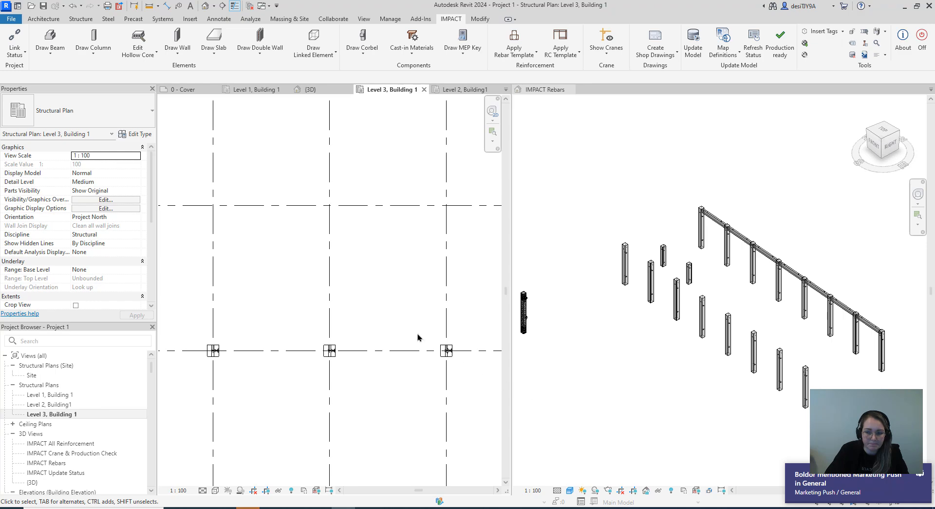
click(50, 48)
click(57, 69)
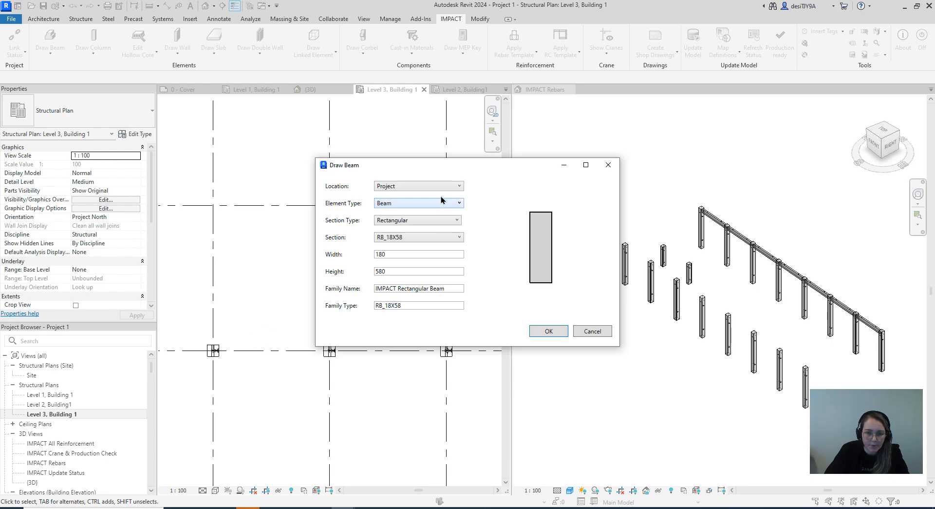
click(557, 329)
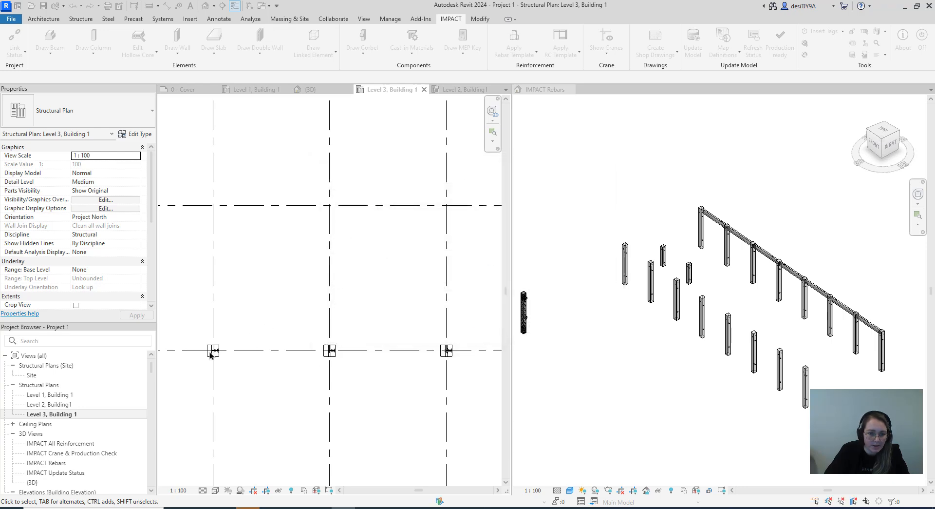
scroll(215, 350, up, 5)
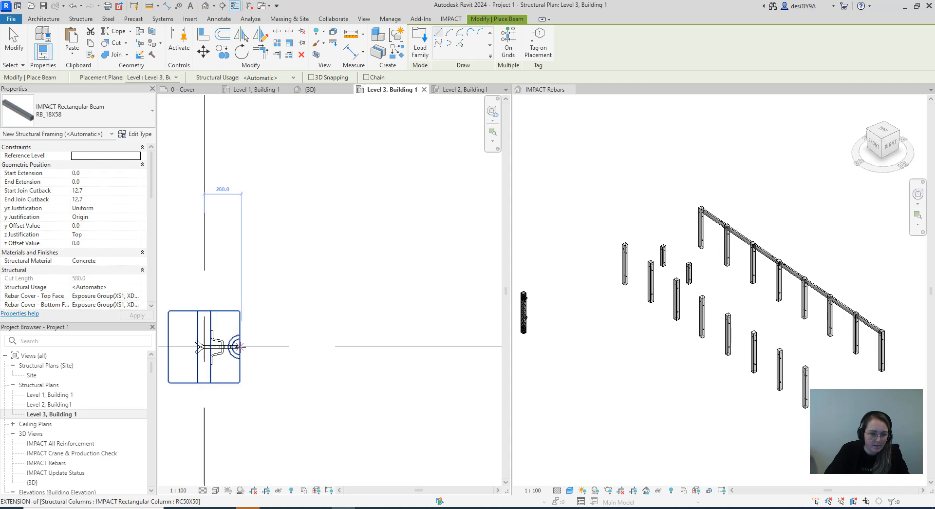
click(239, 347)
scroll(341, 341, down, 3)
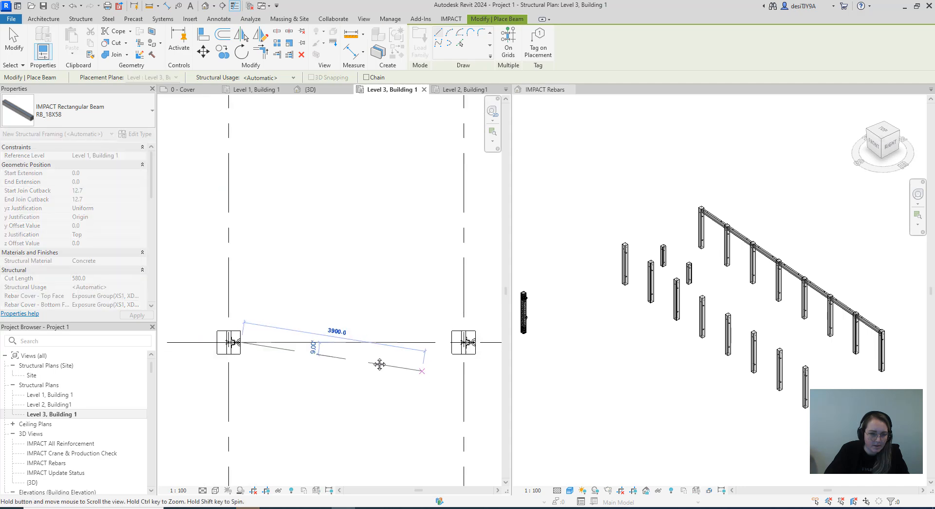
click(385, 329)
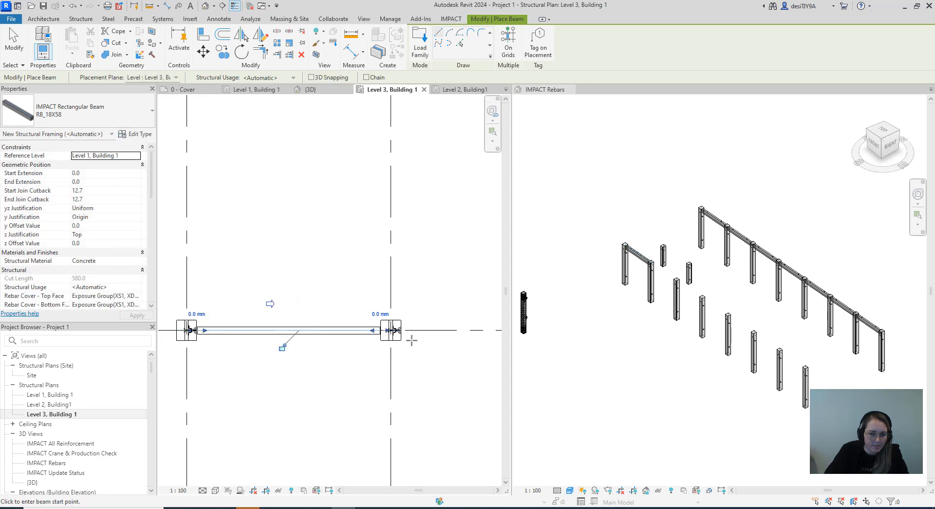
Draw an RB_18X58 beam along grid C between the columns at grids 2 and 3, and end beam placement.
middle_drag(431, 350, 334, 349)
scroll(361, 327, up, 3)
click(383, 328)
scroll(414, 332, down, 2)
middle_drag(467, 348, 331, 348)
click(404, 334)
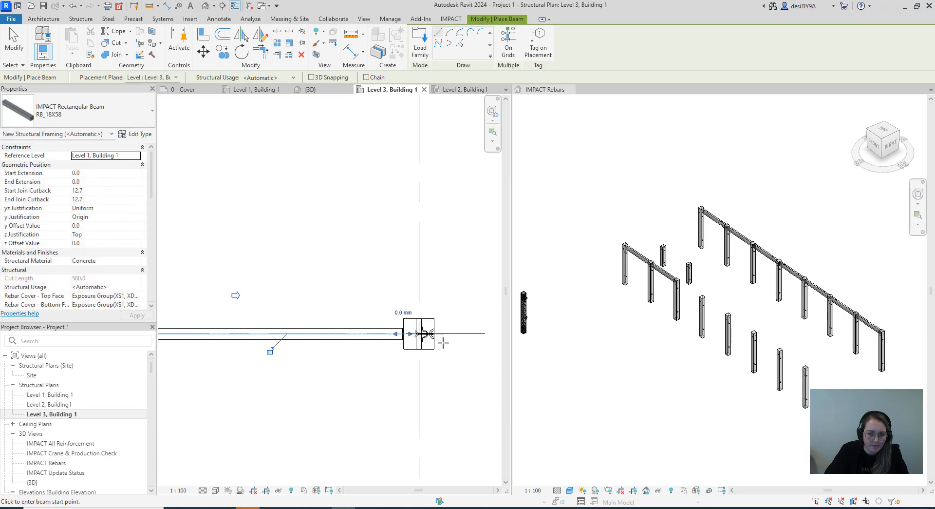
key(Escape)
key(Escape)
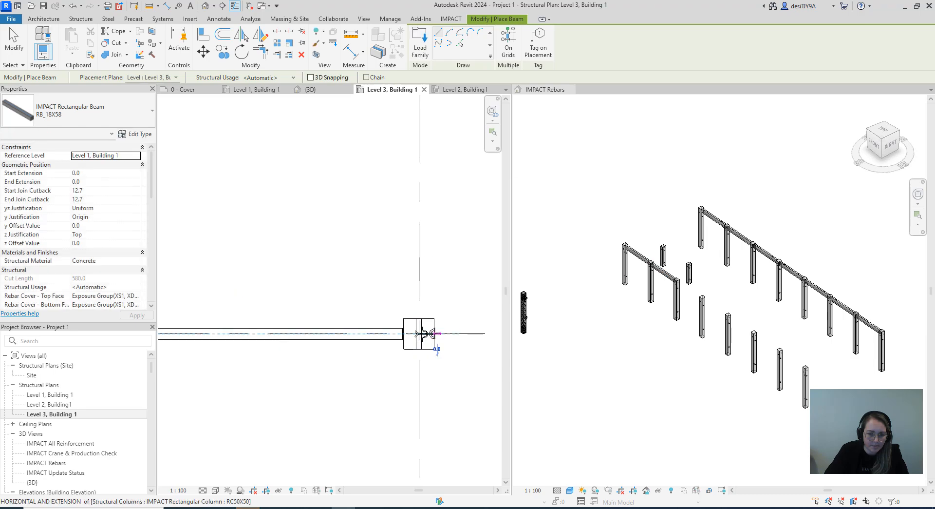
Restart the IMPACT beam command with section RB_18X58 and draw a beam along grid C between the columns at grids 3 and 4.
middle_drag(472, 334, 266, 340)
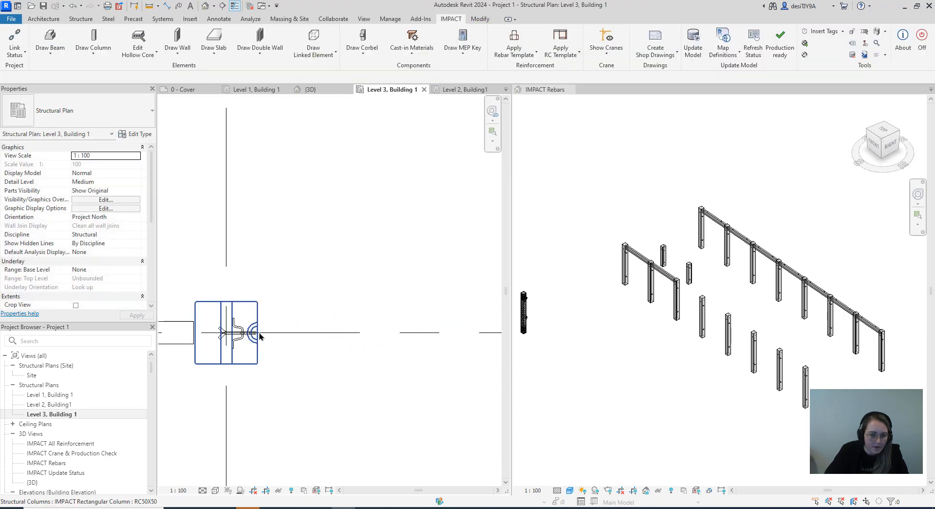
scroll(263, 335, up, 3)
click(43, 55)
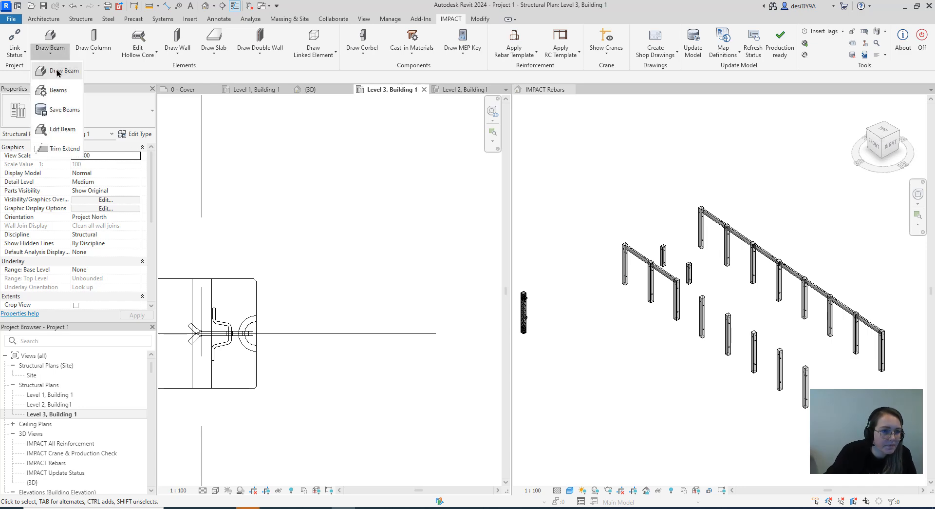
click(56, 71)
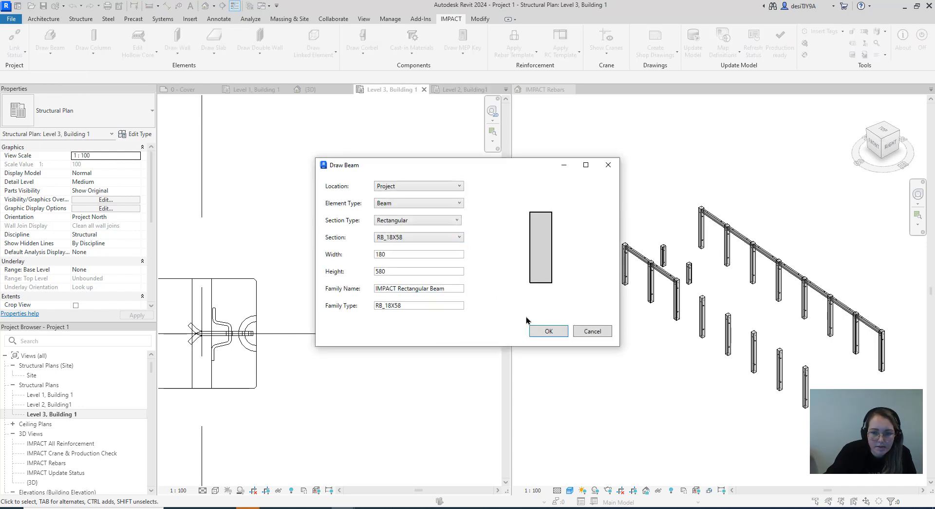
click(546, 331)
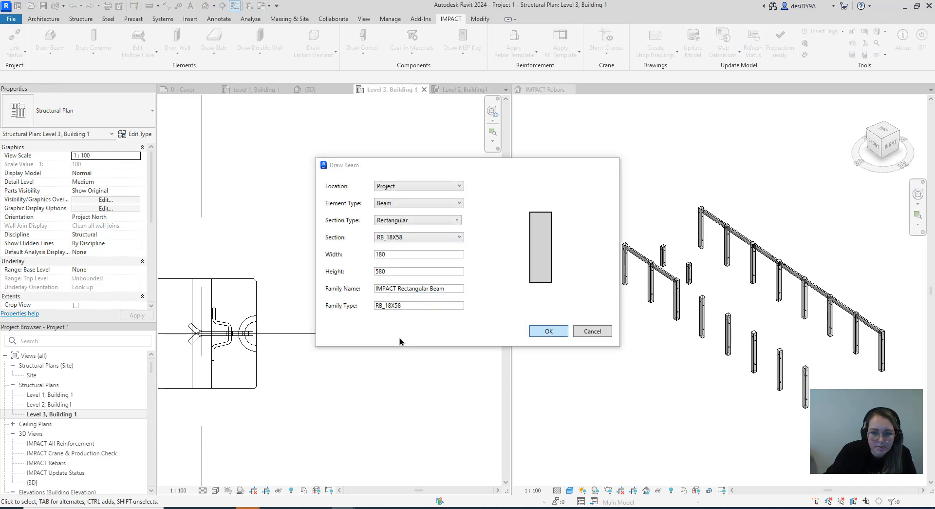
click(257, 334)
scroll(322, 336, down, 2)
middle_drag(356, 336, 109, 343)
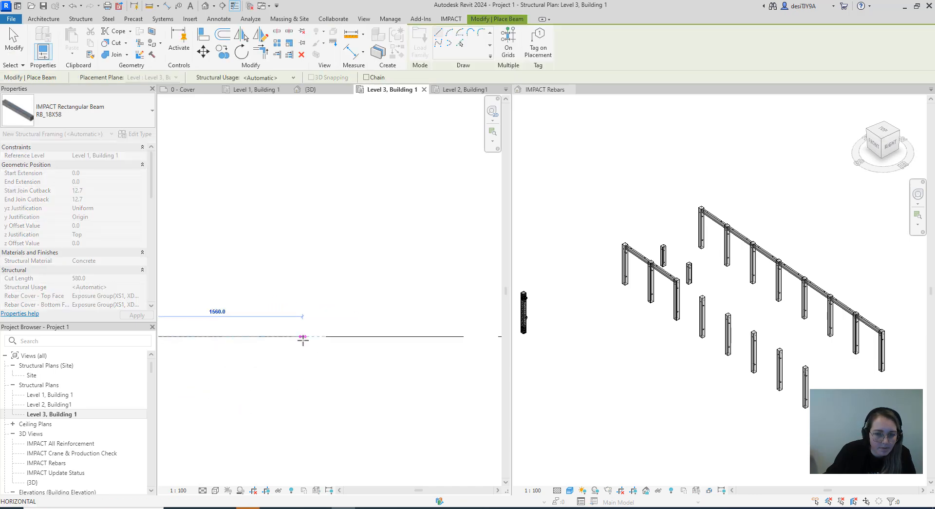
scroll(303, 338, down, 3)
scroll(463, 343, up, 3)
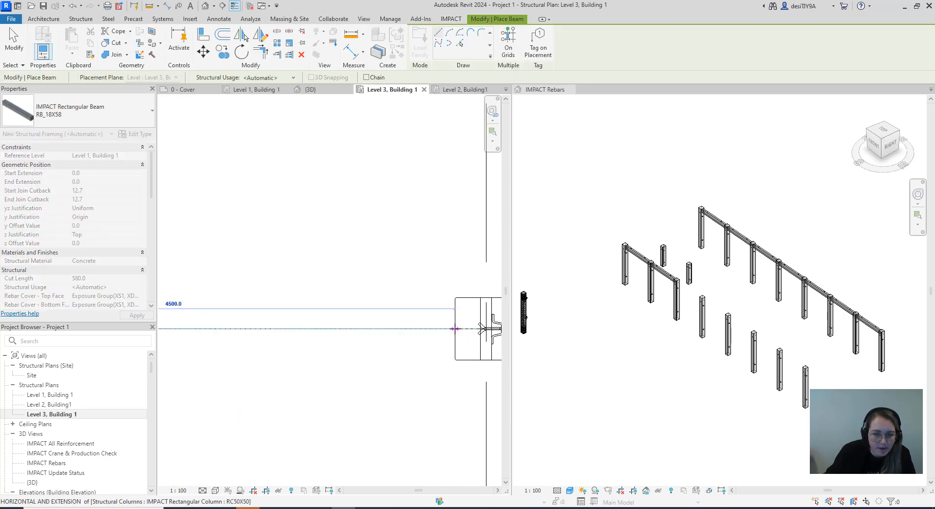
click(456, 329)
Draw an RB_18X58 beam along grid C between the columns at grids 4 and 5.
middle_drag(386, 349, 131, 345)
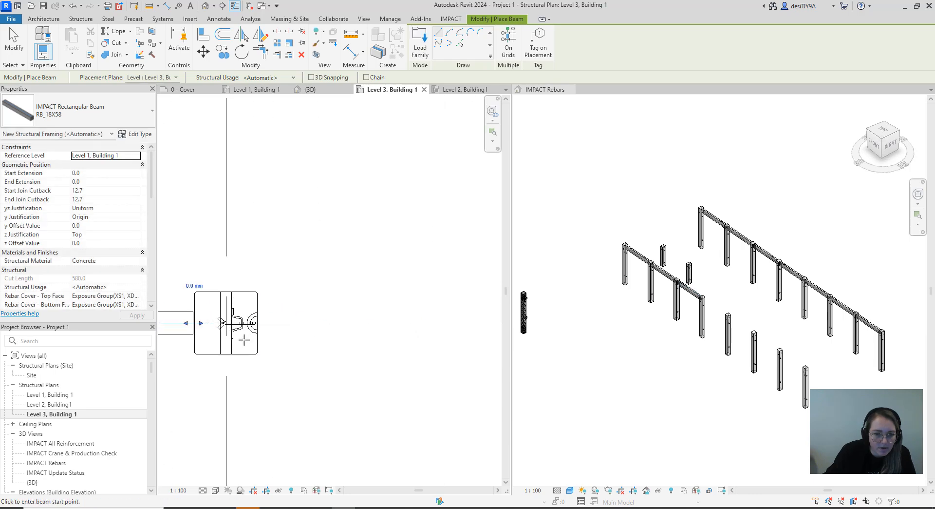
scroll(263, 332, up, 2)
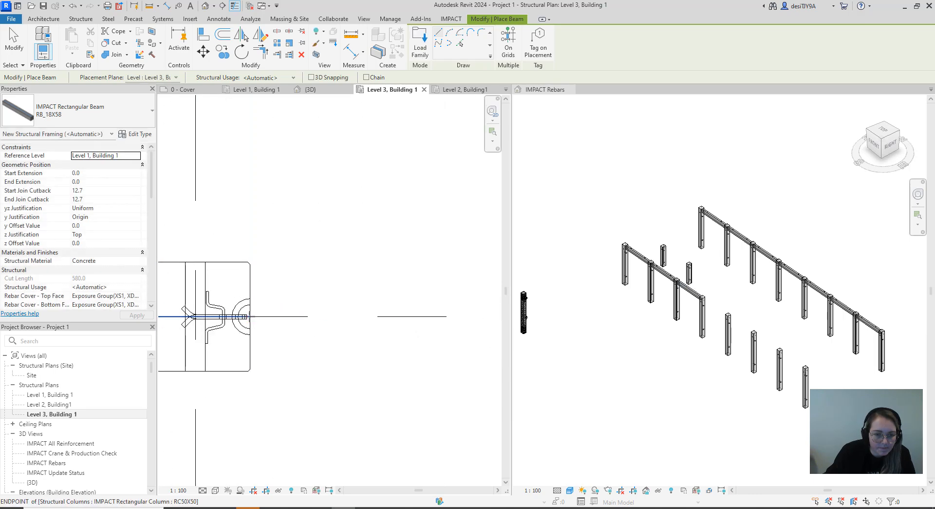
click(250, 316)
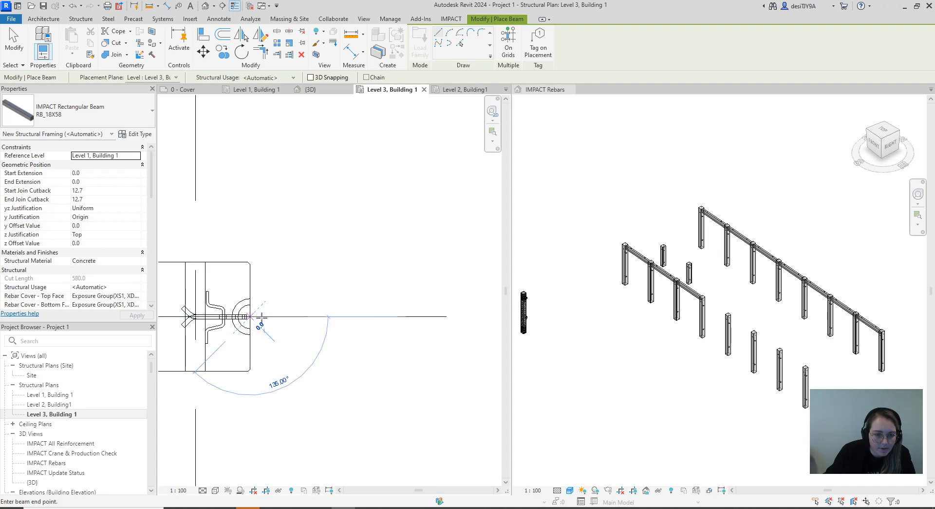
scroll(287, 318, down, 1)
scroll(406, 327, down, 4)
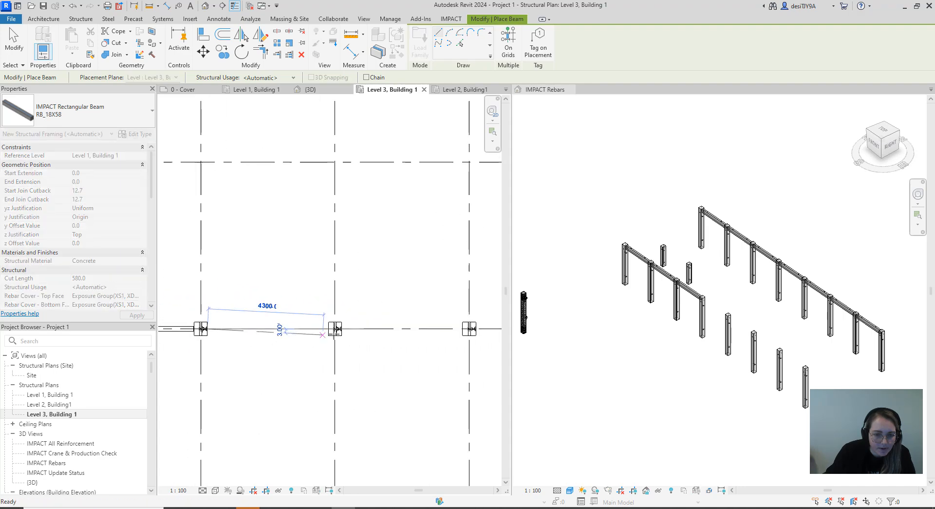
scroll(340, 317, up, 3)
click(316, 318)
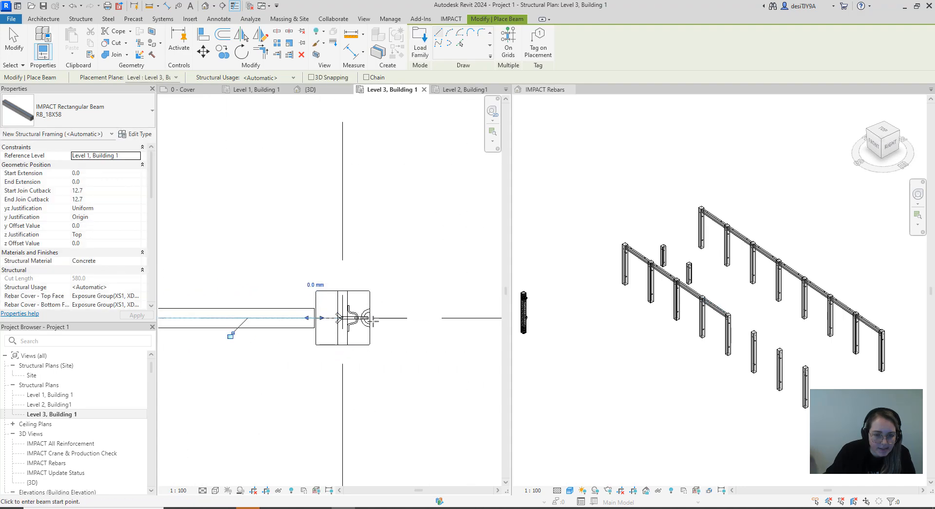
Draw an RB_18X58 beam along grid C between the columns at grids 5 and 6.
scroll(371, 319, up, 2)
click(380, 316)
scroll(378, 315, down, 2)
middle_drag(418, 315, 161, 341)
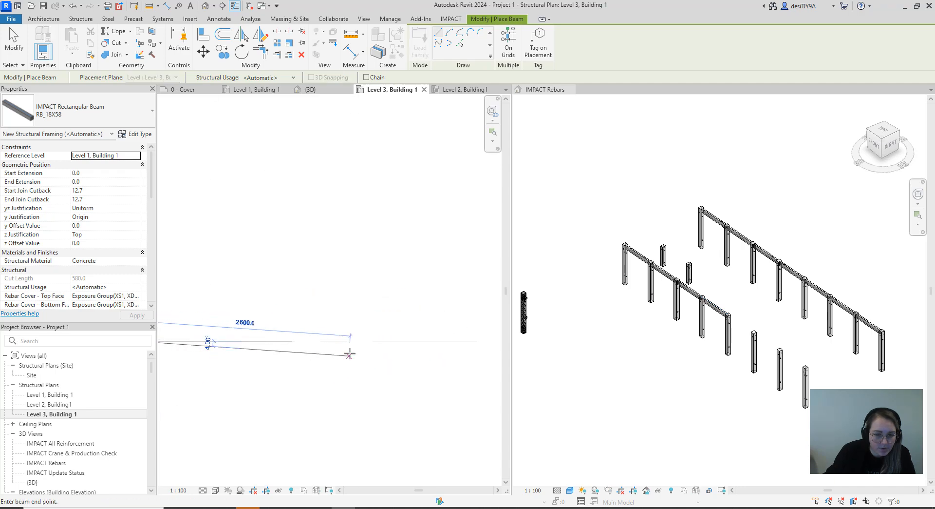
scroll(349, 352, down, 2)
scroll(434, 345, up, 2)
scroll(424, 346, up, 2)
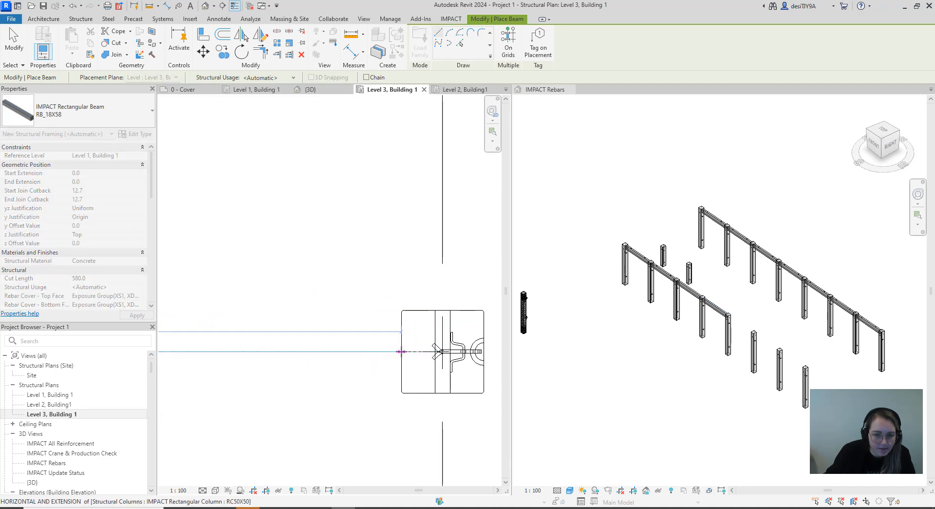
click(402, 351)
Draw an RB_18X58 beam along grid C between the columns at grids 6 and 7.
middle_drag(397, 350, 282, 351)
scroll(282, 351, up, 2)
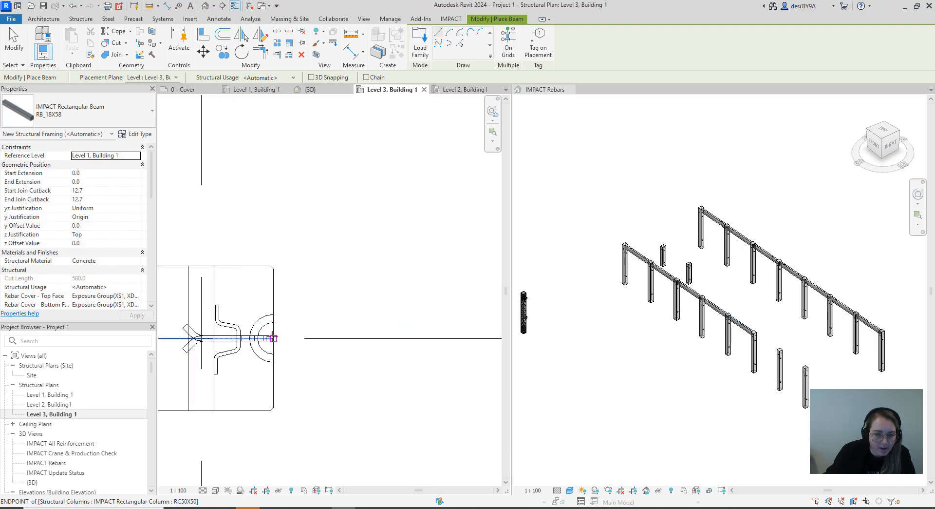
click(273, 338)
scroll(393, 348, down, 3)
scroll(417, 361, up, 1)
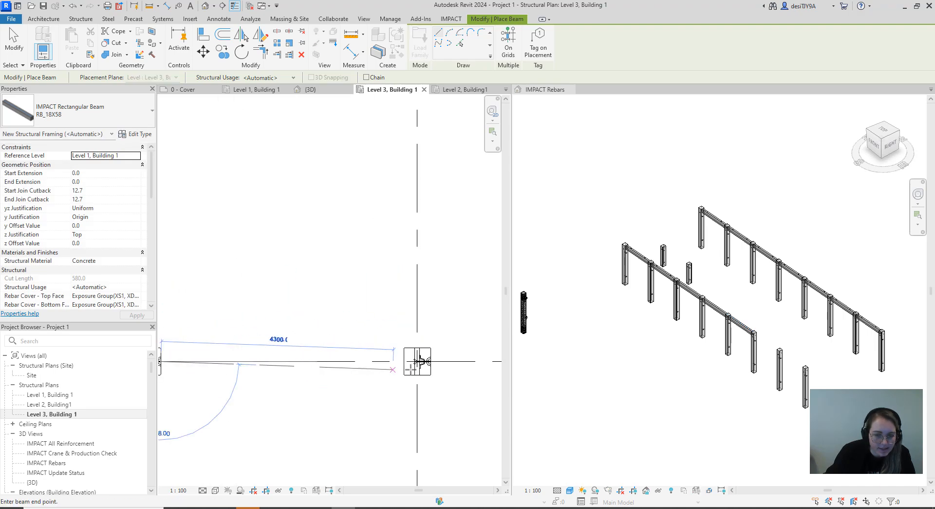
scroll(412, 360, up, 3)
click(409, 354)
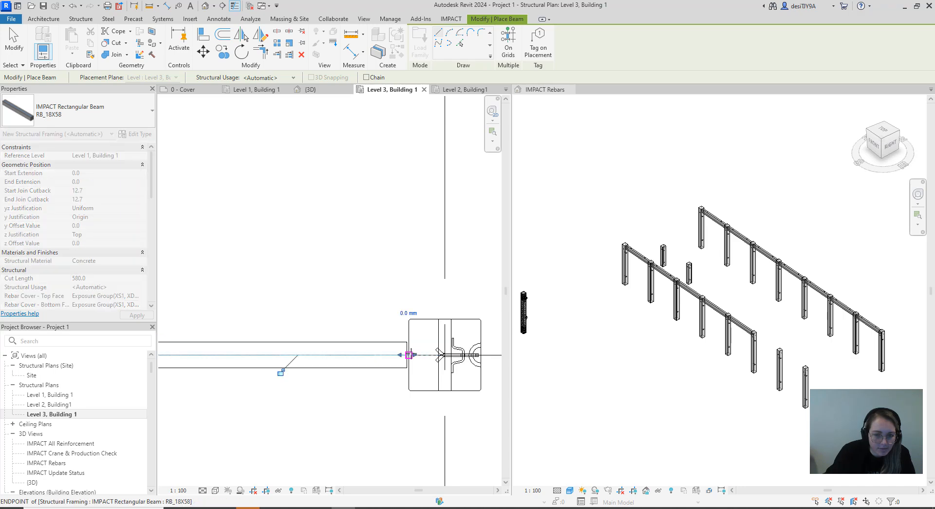
Draw an RB_18X58 beam along grid C between the columns at grids 7 and 8, and end beam placement.
scroll(411, 356, down, 2)
scroll(345, 351, up, 2)
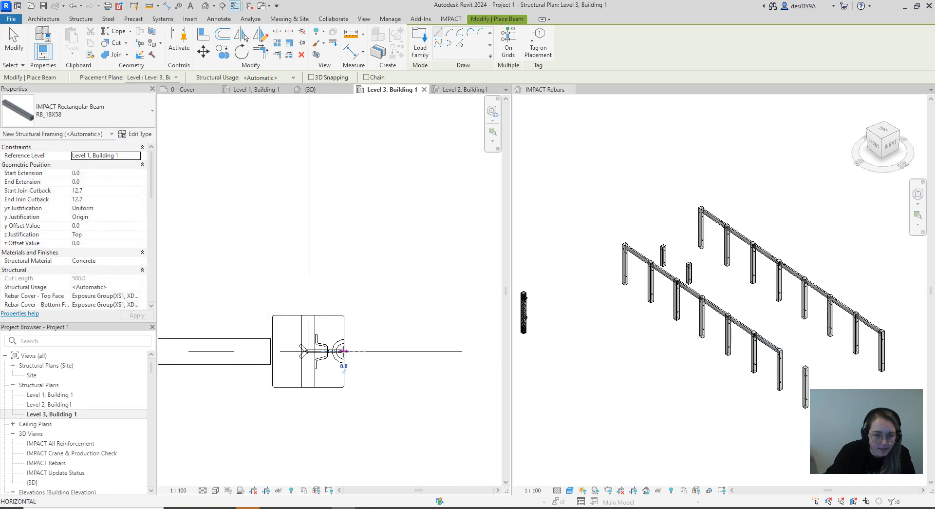
click(345, 351)
scroll(344, 352, down, 3)
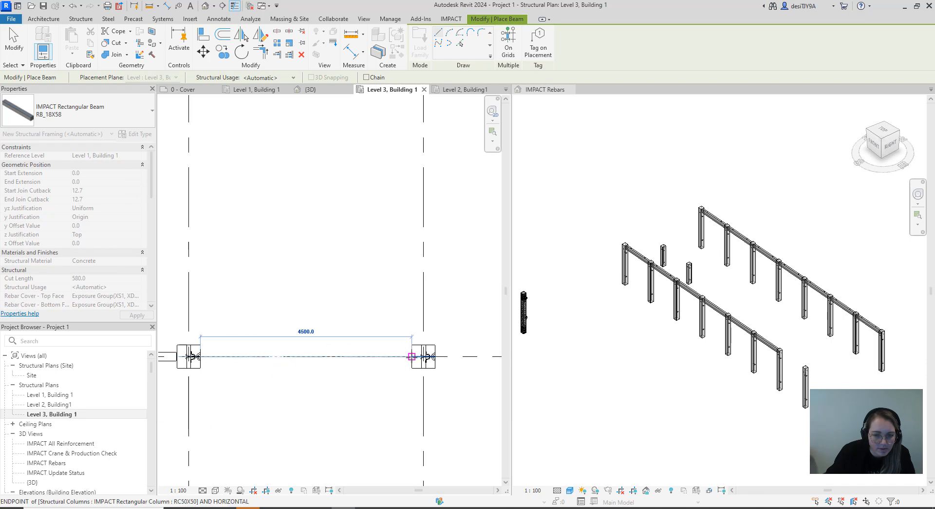
click(412, 357)
scroll(418, 378, down, 1)
middle_drag(420, 377, 298, 363)
scroll(298, 363, down, 2)
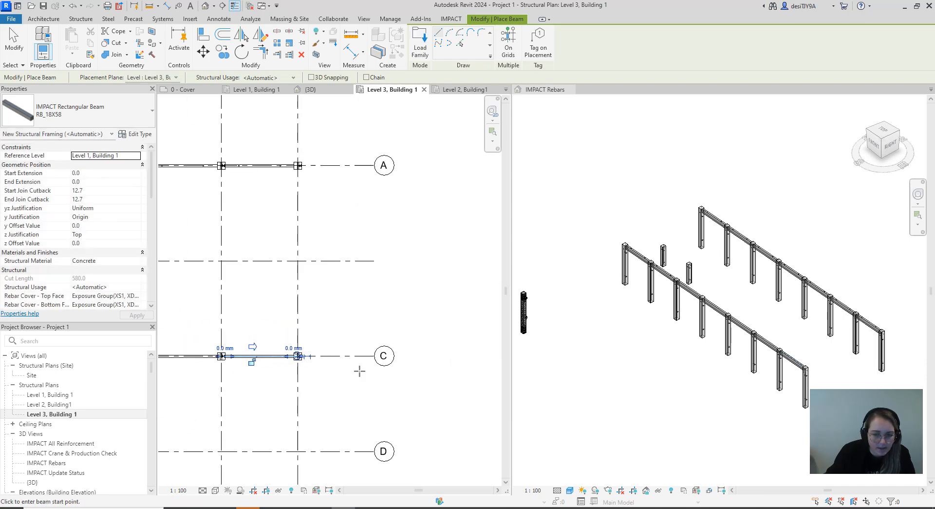
key(Escape)
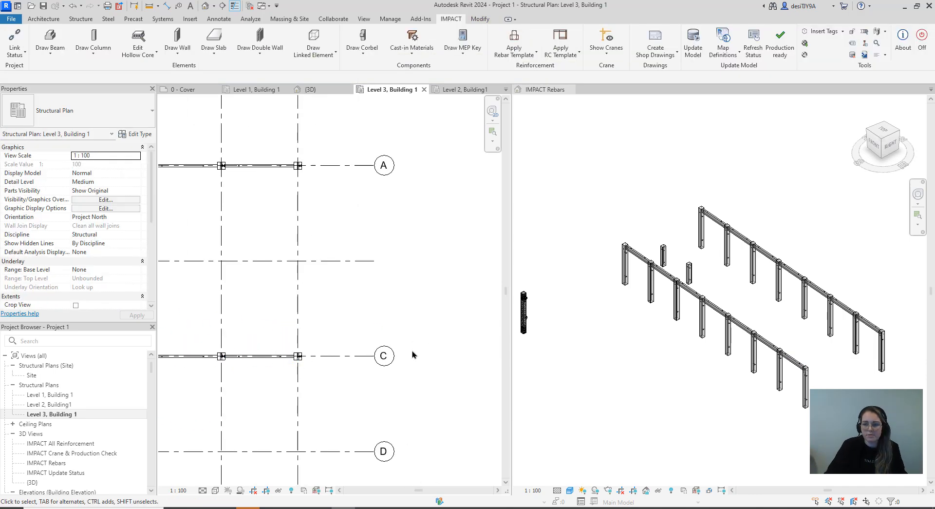
Set up an IMPACT beam with section type Ledged and section LBS43X68X24, and leave placement without drawing on Level 3.
scroll(419, 301, down, 5)
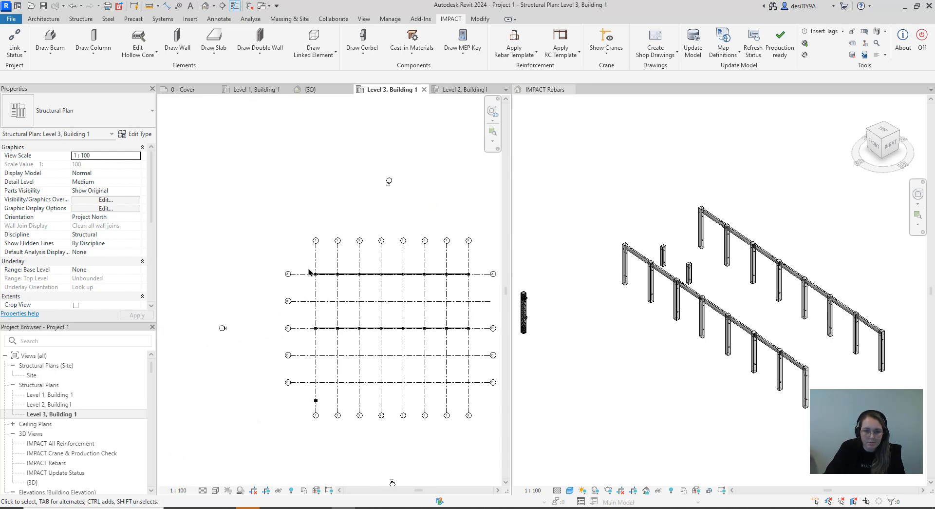
scroll(326, 279, up, 3)
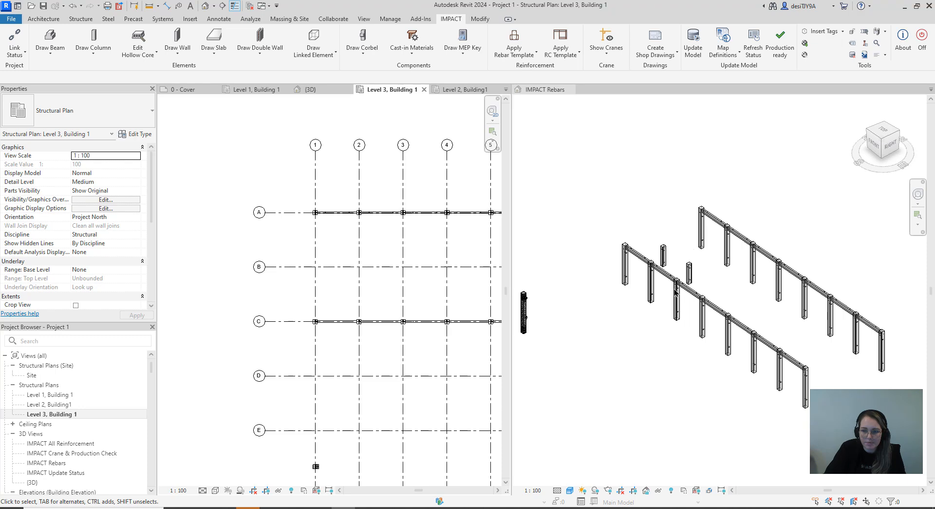
click(57, 56)
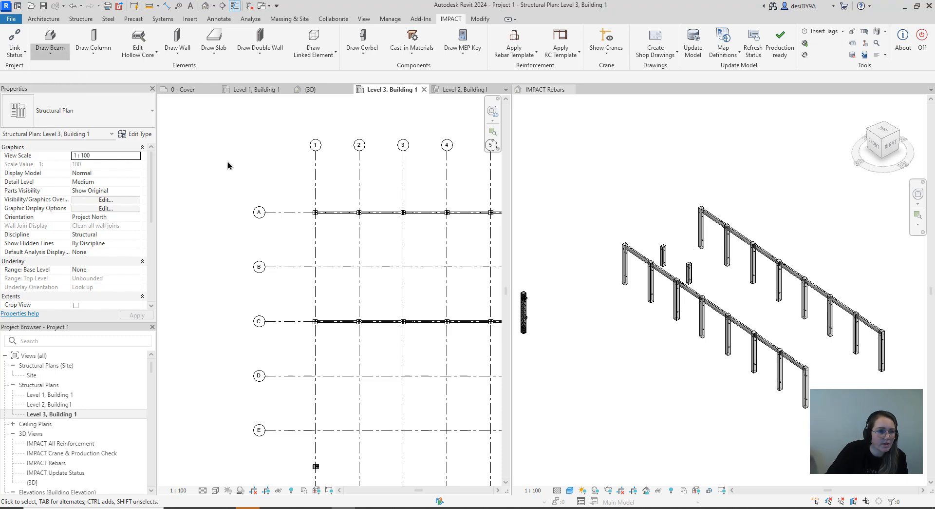
click(411, 220)
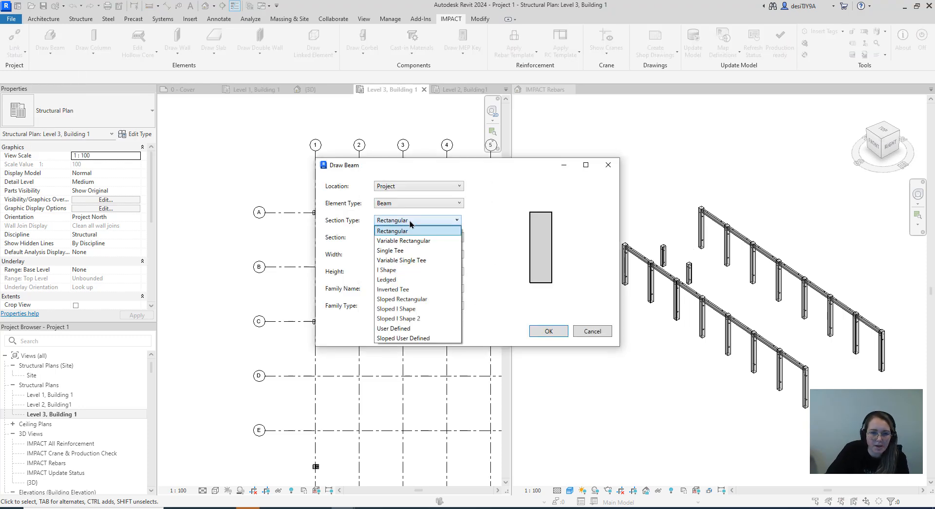
click(398, 281)
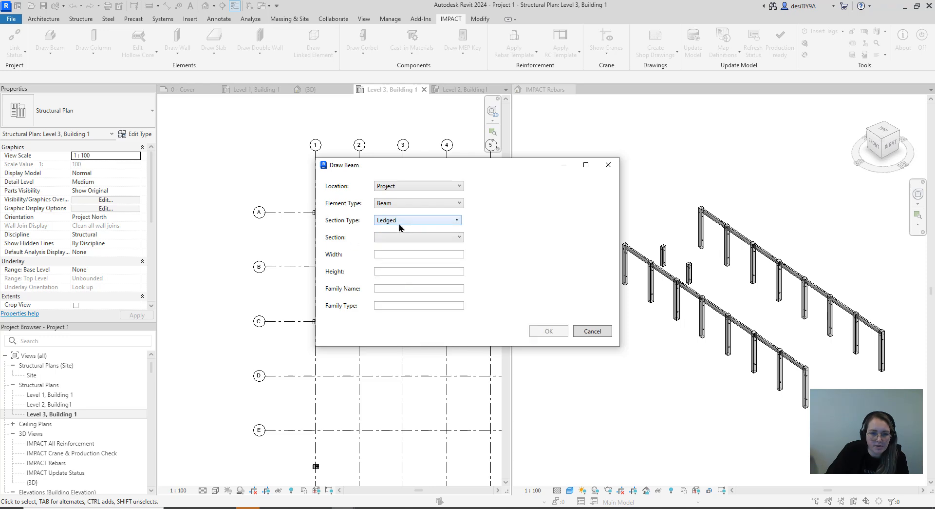
click(403, 249)
click(564, 334)
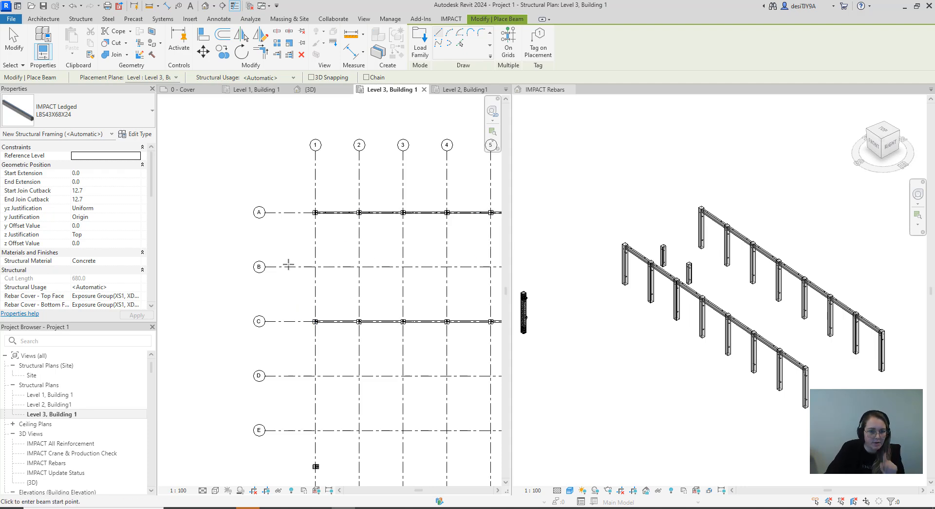
key(Escape)
Open the Level 2, Building1 structural plan and restart the IMPACT beam command with the ledged section LBS43X68X24.
double_click(51, 404)
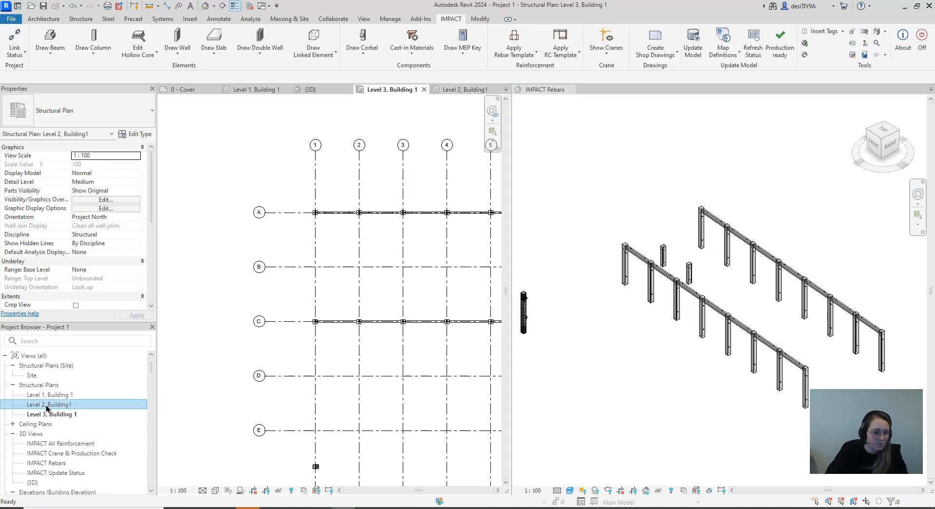
scroll(257, 324, up, 5)
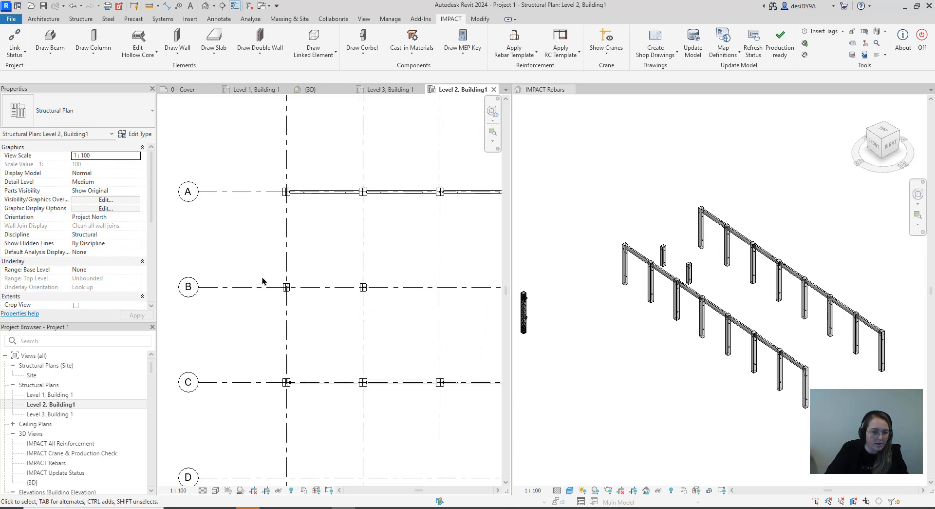
click(50, 61)
click(60, 77)
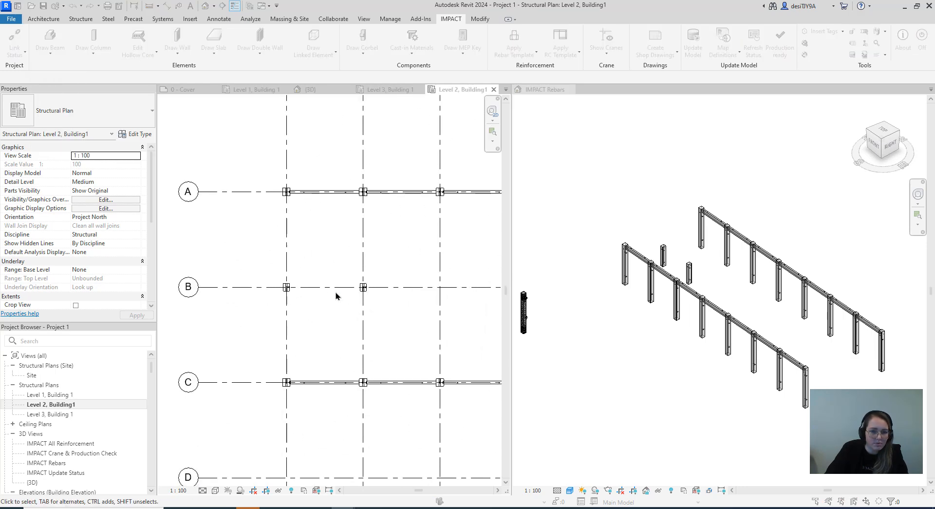
click(542, 331)
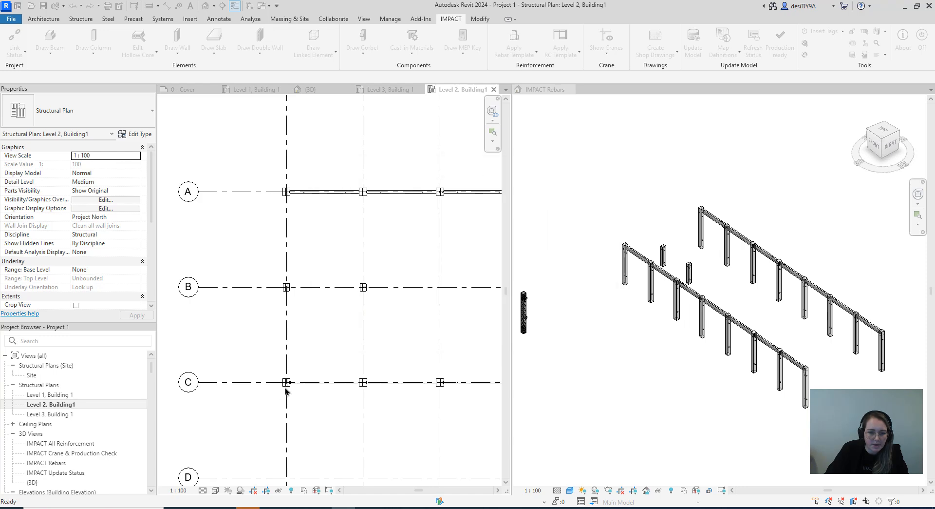
Draw an LBS43X68X24 ledged beam along grid 1 from the column at grid C to the column at grid B.
scroll(287, 378, up, 8)
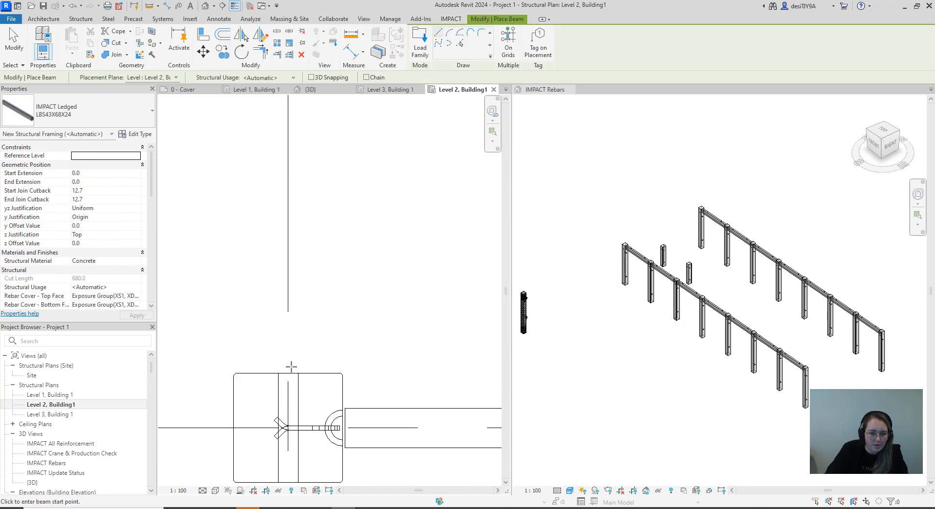
click(288, 373)
scroll(312, 273, down, 8)
middle_drag(335, 213, 302, 365)
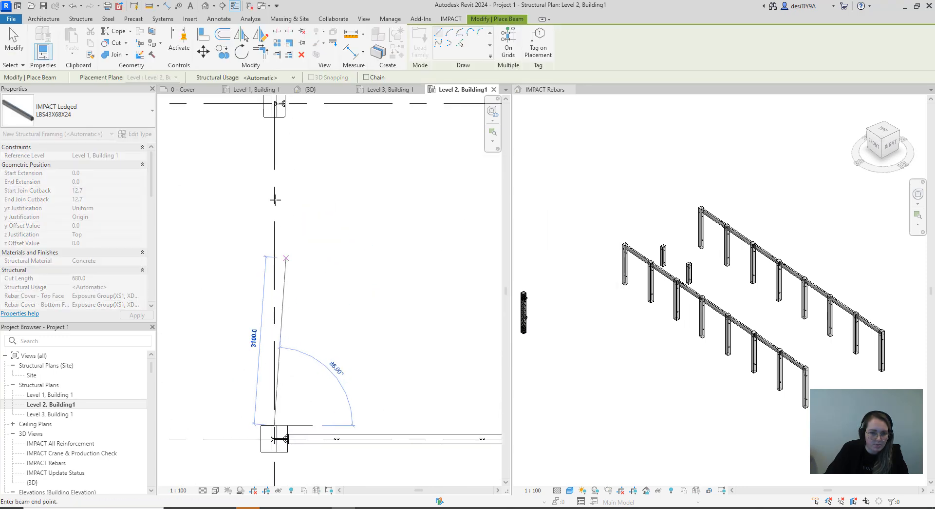
scroll(279, 104, up, 4)
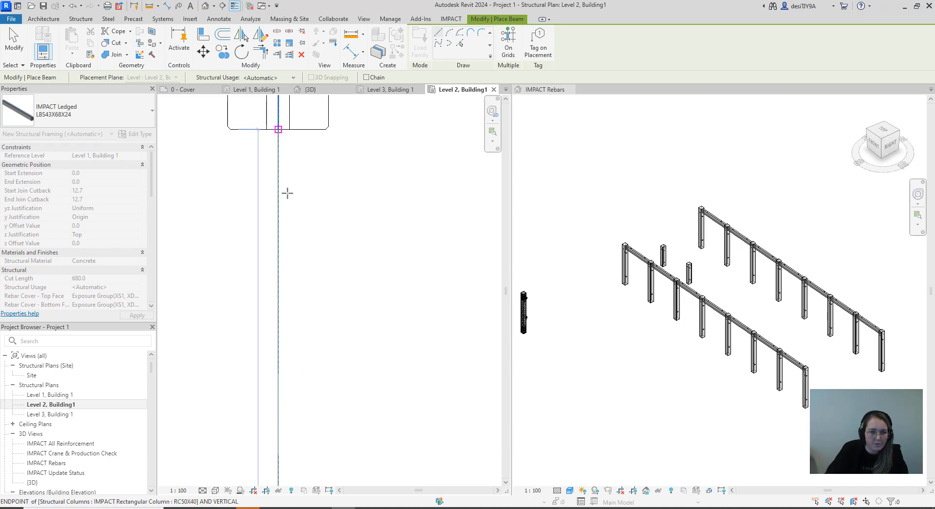
click(278, 129)
Draw an LBS43X68X24 ledged beam along grid 1 from the column at grid B to the column at grid A.
scroll(291, 200, down, 6)
middle_drag(317, 232, 313, 311)
scroll(288, 259, up, 5)
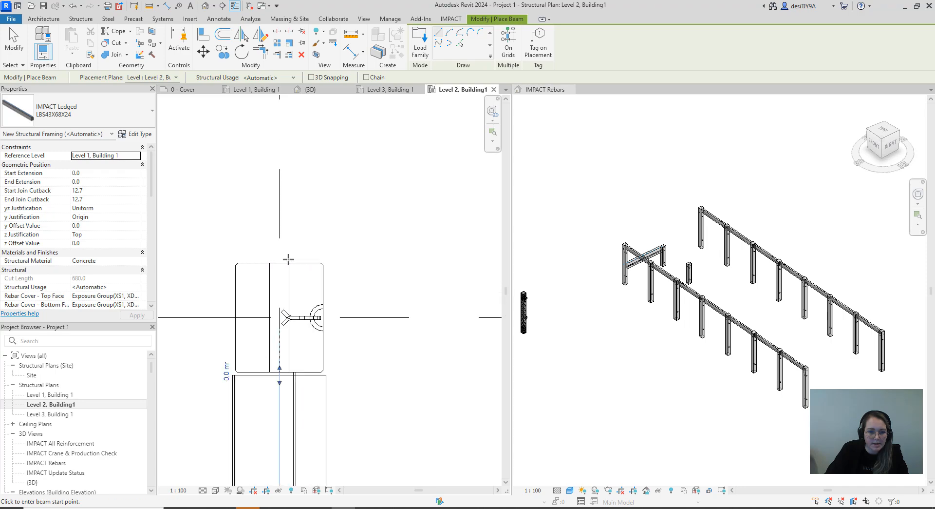
click(279, 262)
scroll(283, 273, down, 6)
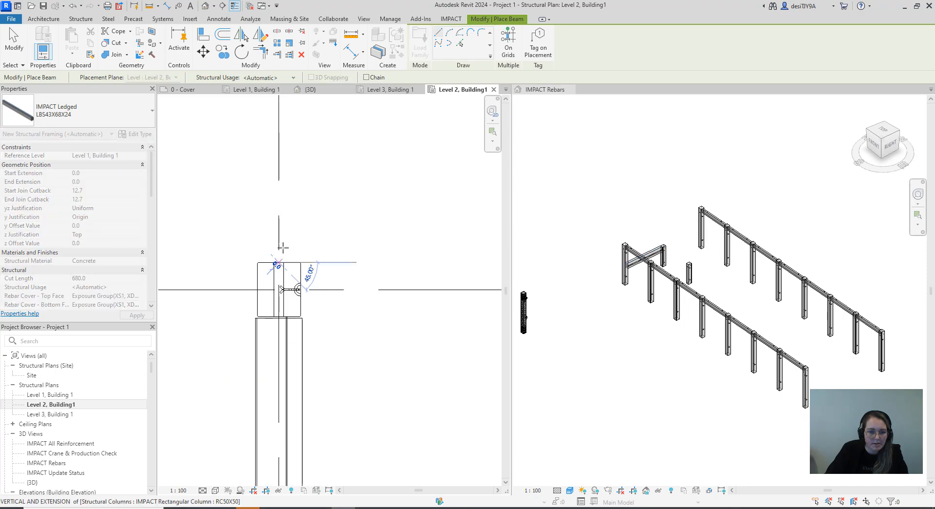
scroll(288, 176, up, 8)
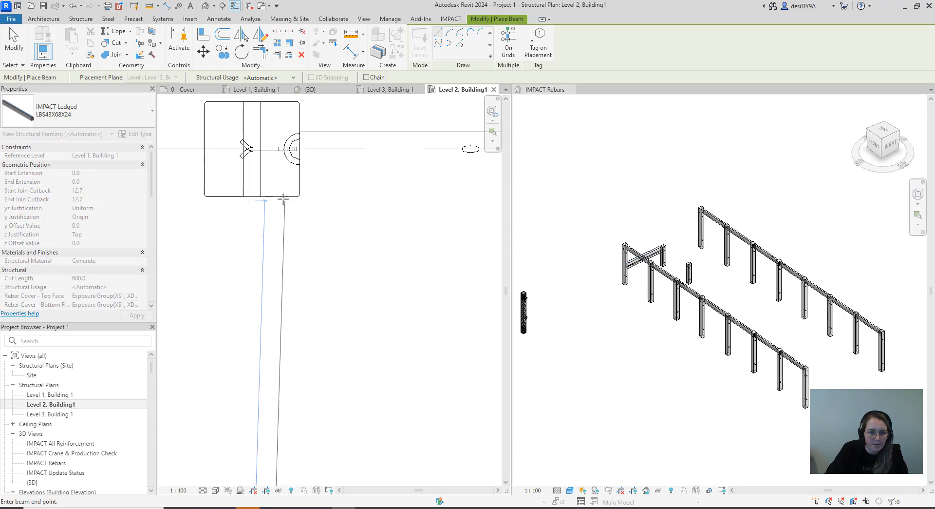
click(255, 210)
scroll(258, 217, down, 4)
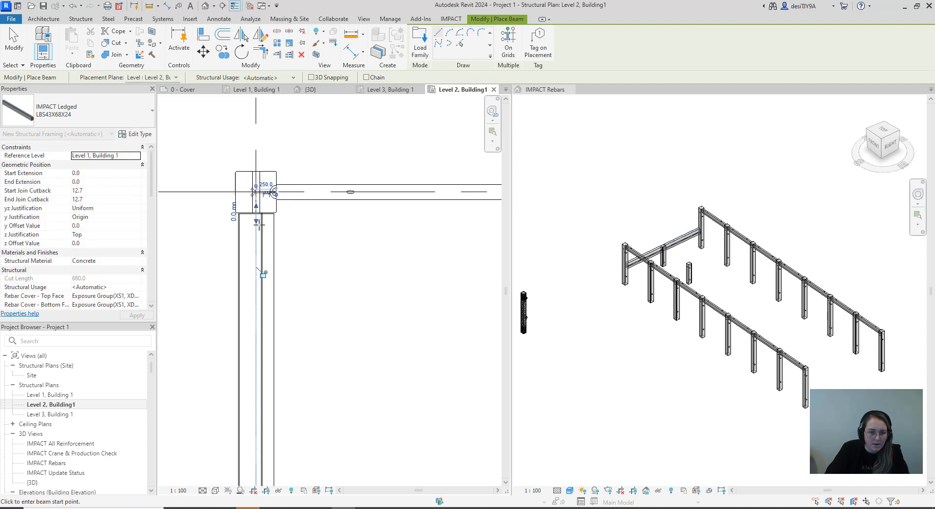
Draw an LBS43X68X24 ledged beam along grid 2 from the column at grid A to the column at grid B.
scroll(341, 258, down, 5)
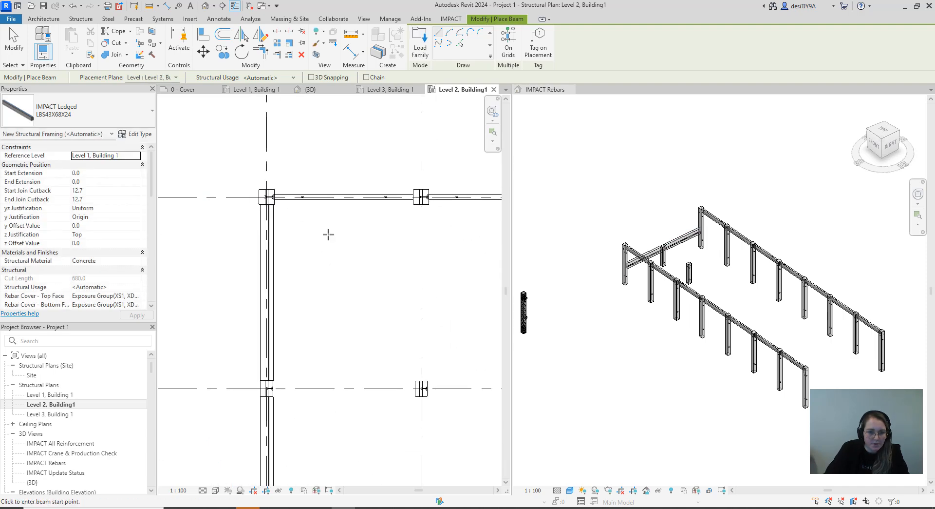
scroll(414, 254, up, 3)
scroll(397, 209, up, 6)
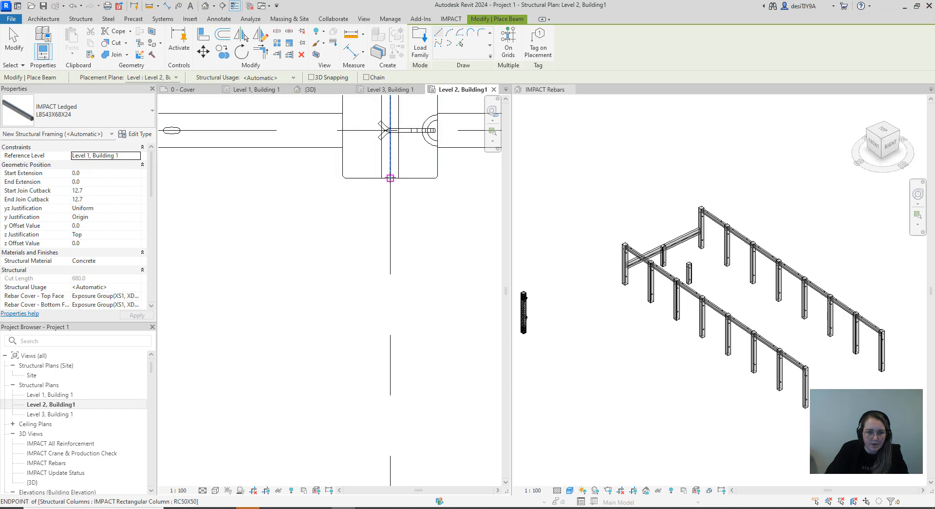
click(391, 179)
scroll(392, 248, down, 3)
scroll(696, 244, up, 6)
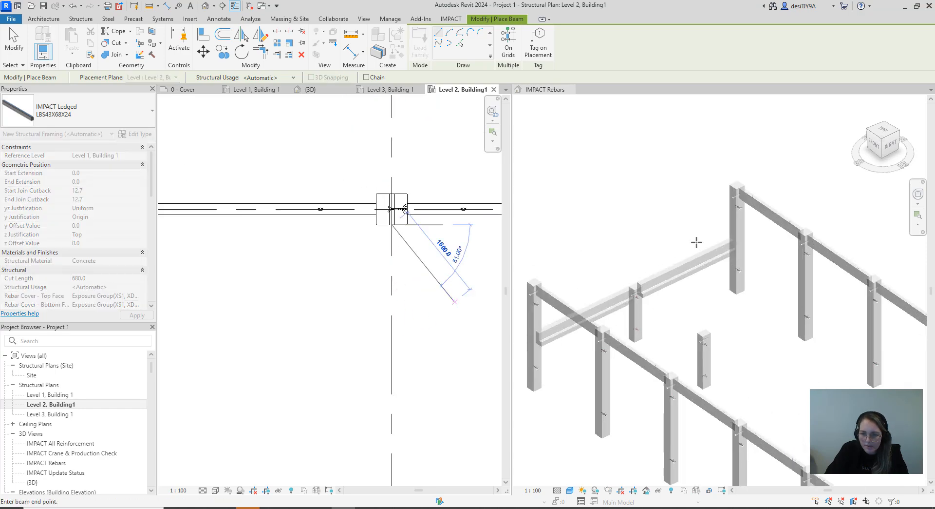
scroll(745, 250, down, 5)
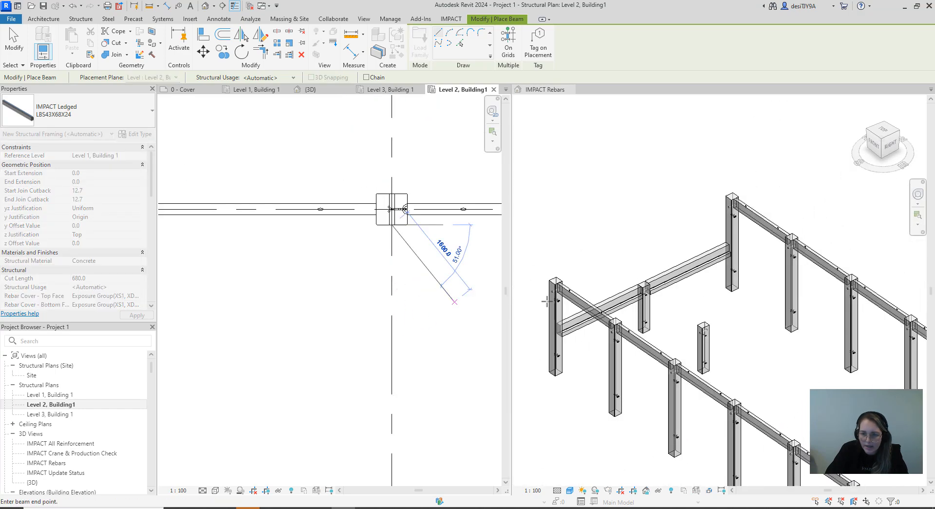
scroll(426, 330, down, 2)
scroll(426, 329, down, 1)
middle_drag(425, 330, 372, 211)
scroll(351, 317, up, 6)
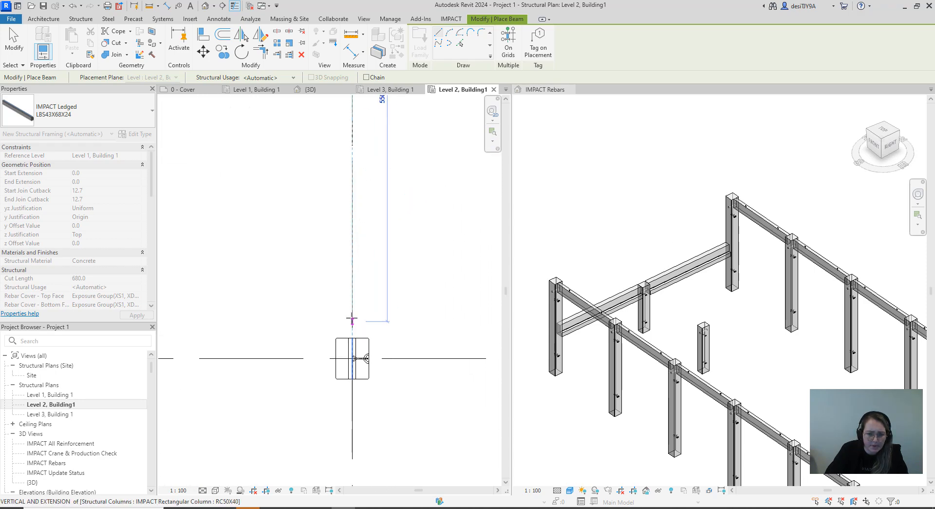
click(354, 346)
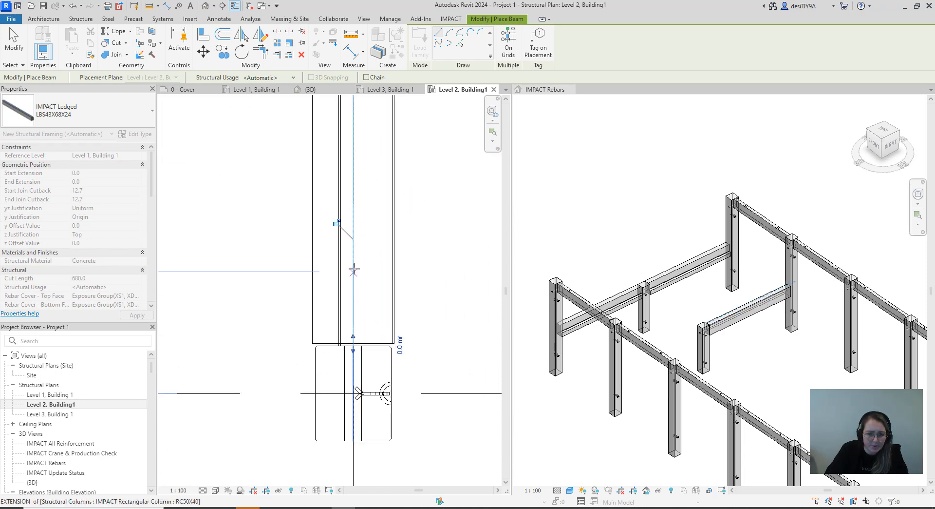
Draw an LBS43X68X24 ledged beam along grid 2 from the column at grid B to the column at grid C, and end beam placement.
scroll(359, 341, down, 2)
middle_drag(359, 365, 345, 269)
scroll(334, 210, up, 2)
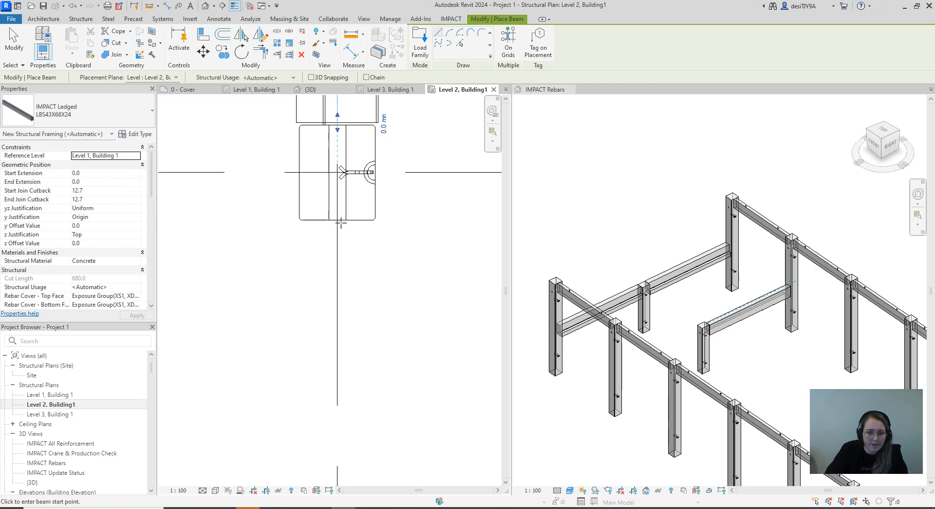
click(337, 220)
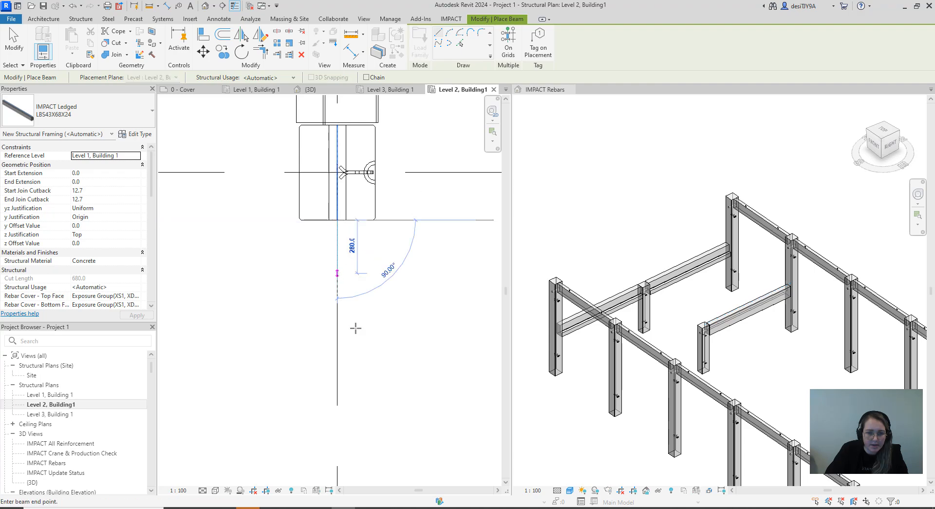
scroll(355, 328, down, 4)
middle_drag(361, 321, 331, 163)
scroll(313, 361, up, 4)
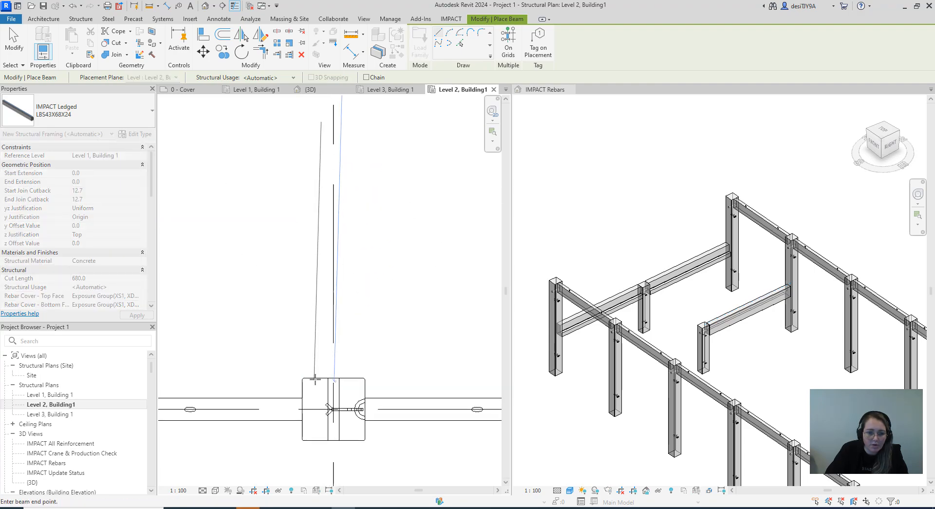
click(342, 377)
scroll(346, 332, down, 2)
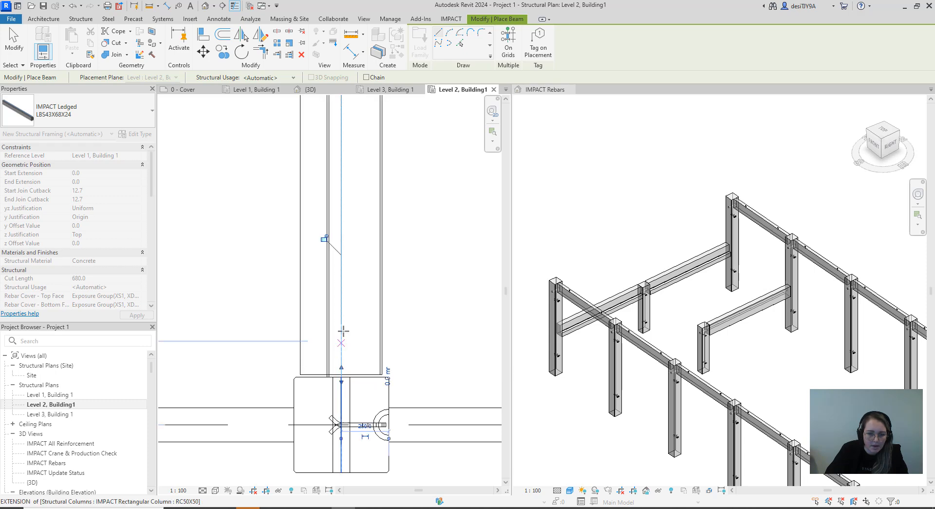
key(Escape)
key(Escape)
scroll(358, 307, down, 5)
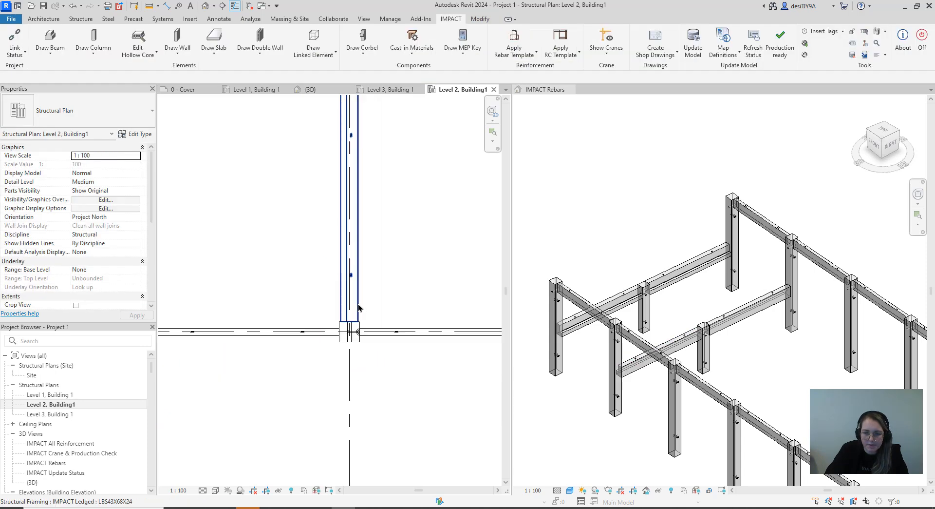
scroll(386, 316, down, 4)
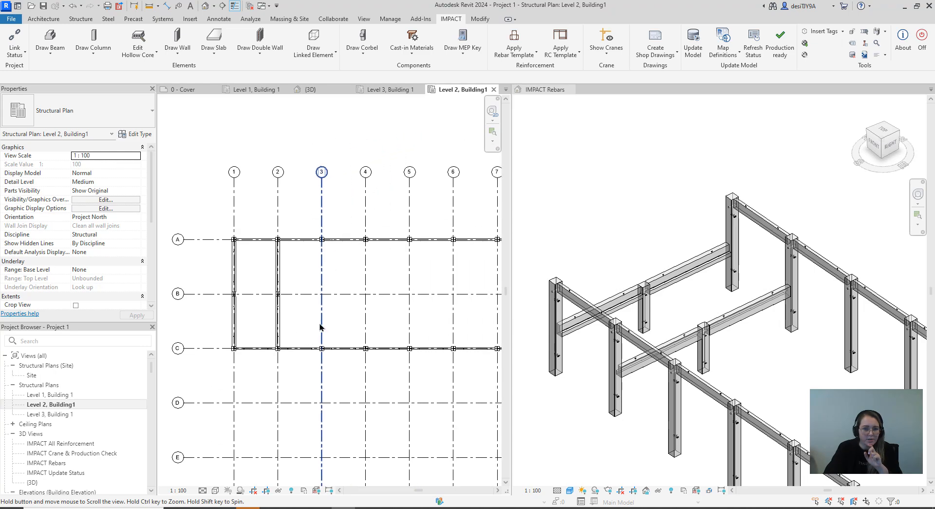
scroll(718, 296, down, 2)
click(742, 288)
scroll(742, 288, down, 3)
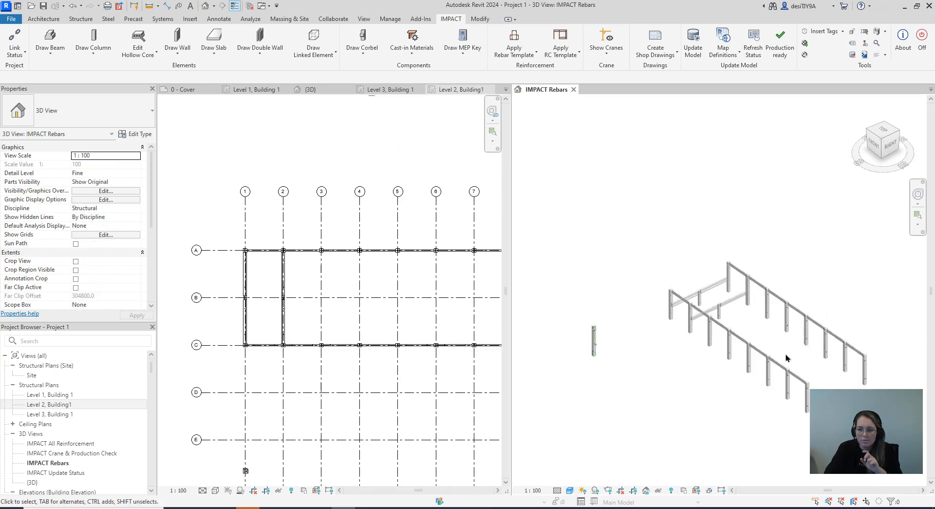
click(363, 53)
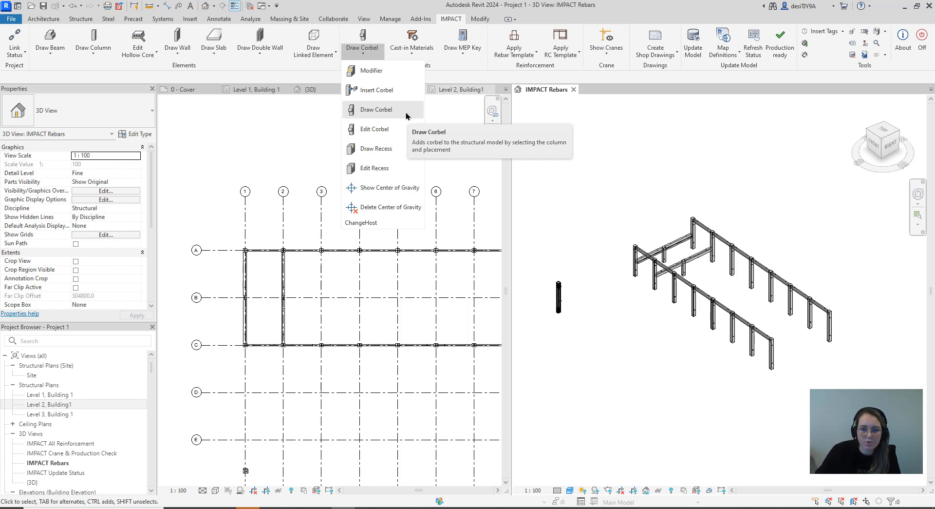
click(376, 90)
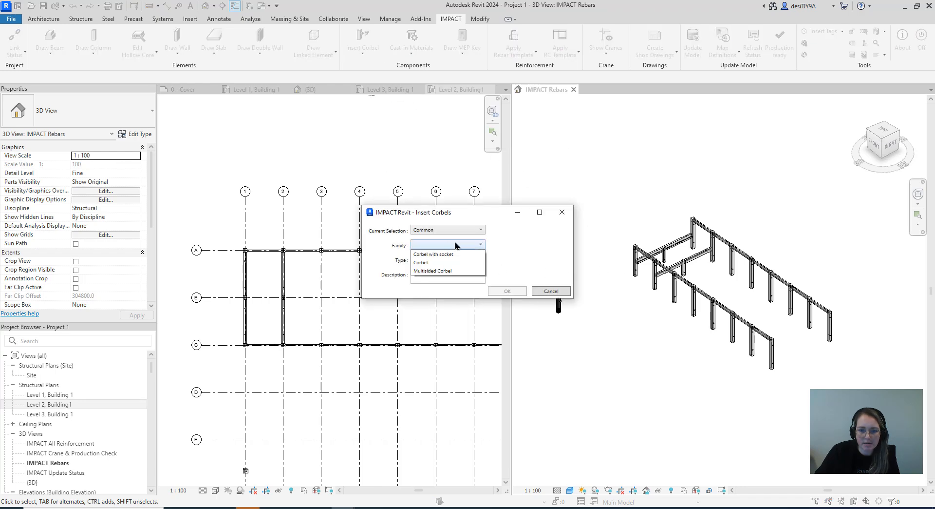
click(561, 213)
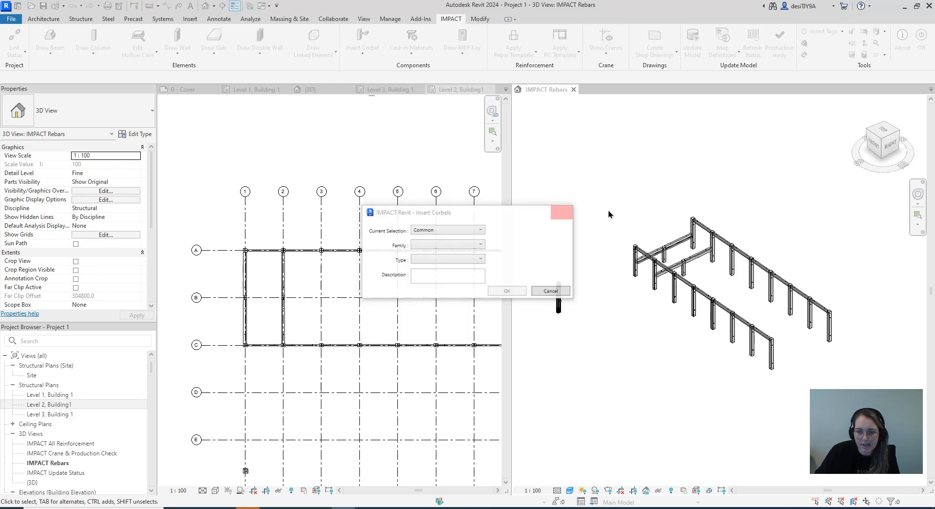
click(561, 212)
Select the whole column and beam frame in the 3D view and insert Corbel with socket corbels of type (150+350)x300.
drag(861, 401, 620, 194)
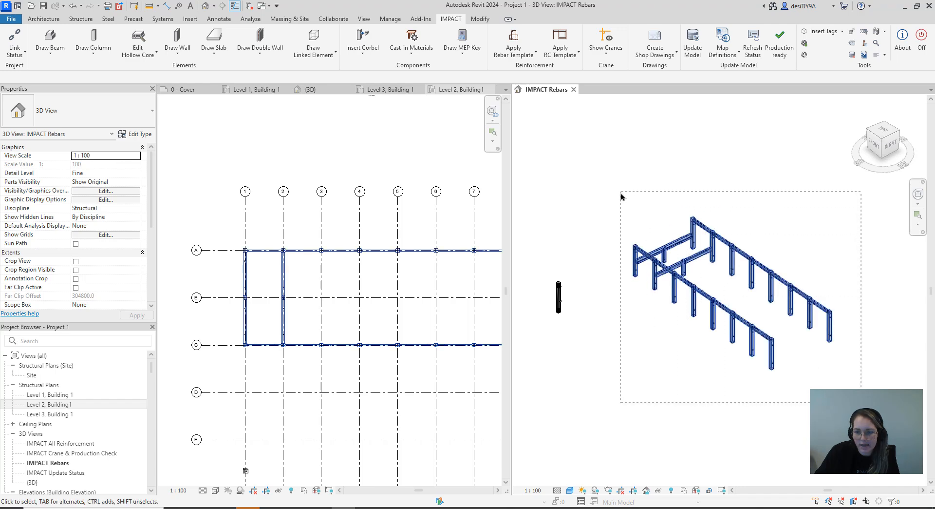
click(450, 19)
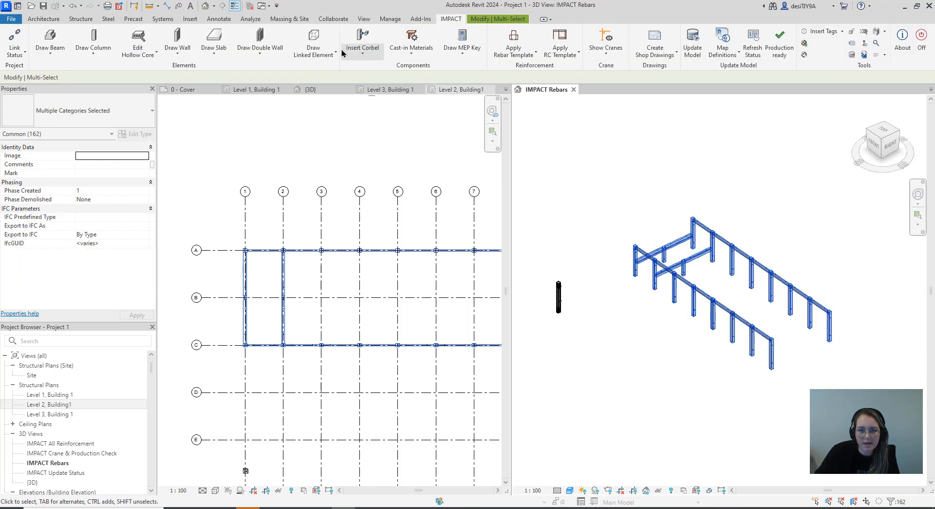
click(364, 49)
click(383, 91)
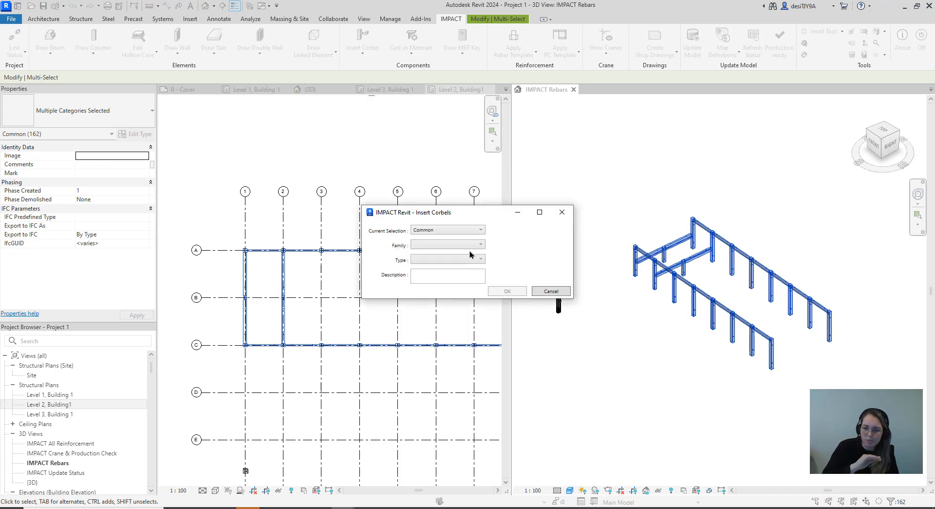
click(469, 245)
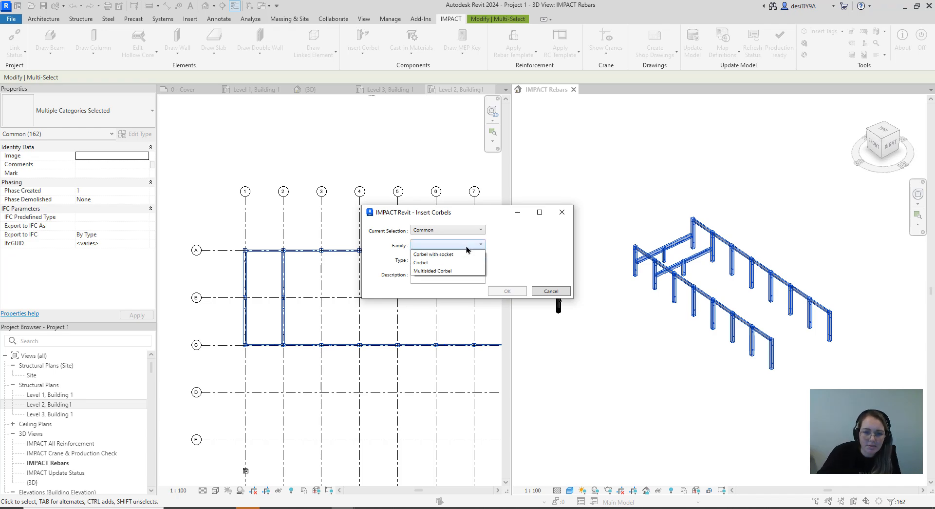
click(444, 257)
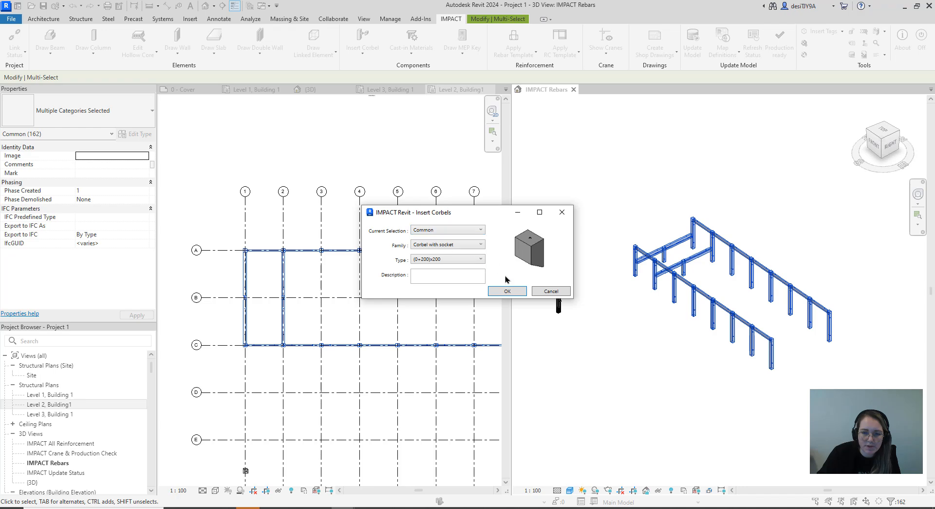
click(451, 260)
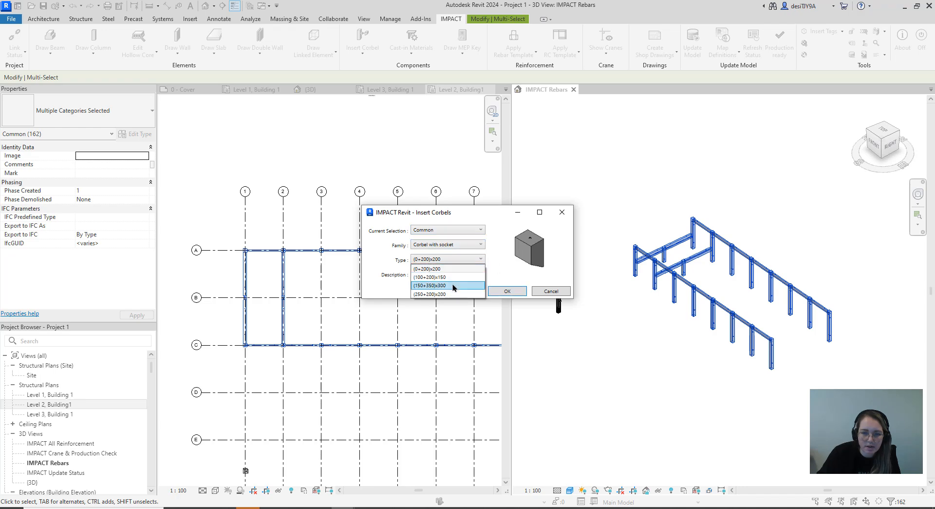
click(429, 279)
click(508, 291)
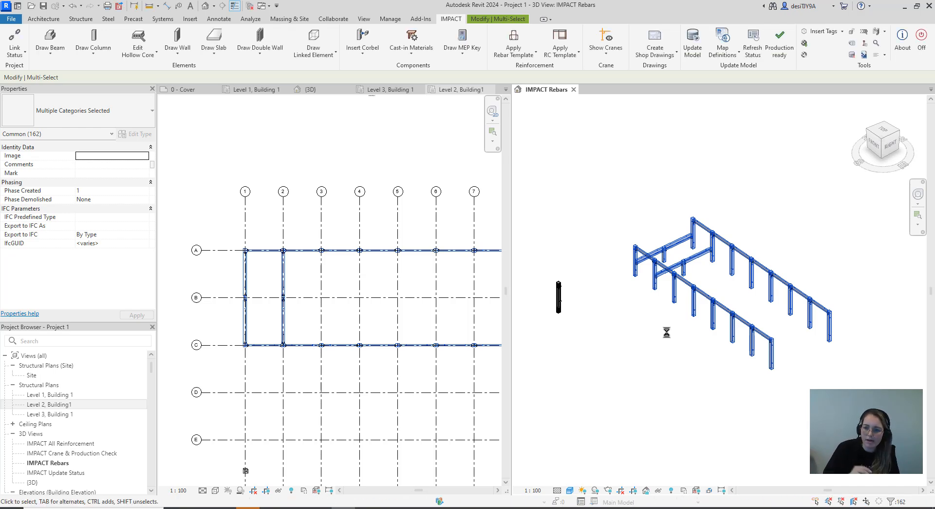
Examine how the inserted corbels sit under the beam ends at the columns, and clear the selection.
scroll(663, 266, up, 8)
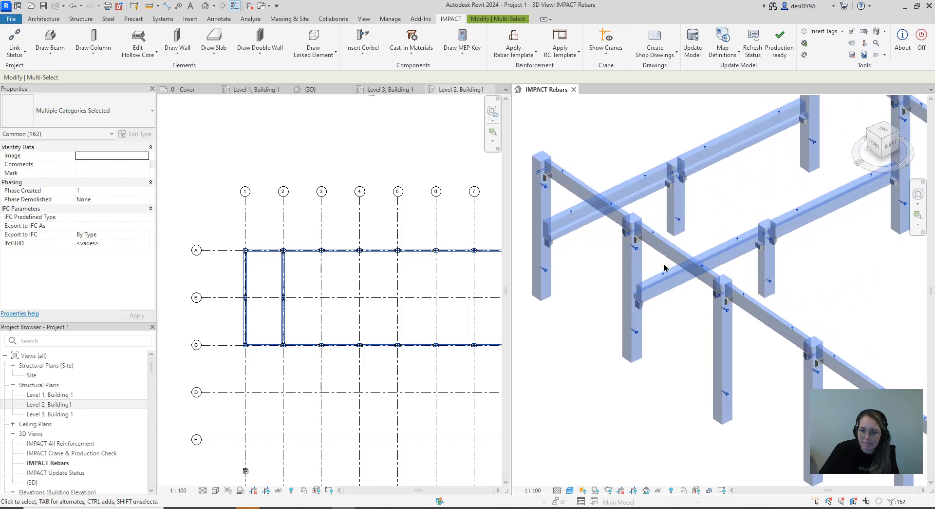
scroll(630, 209, up, 8)
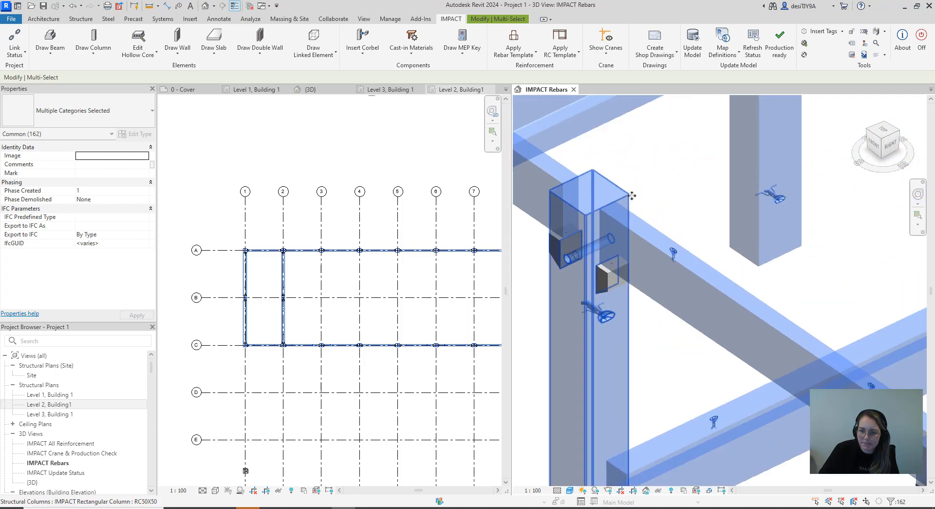
scroll(601, 207, up, 3)
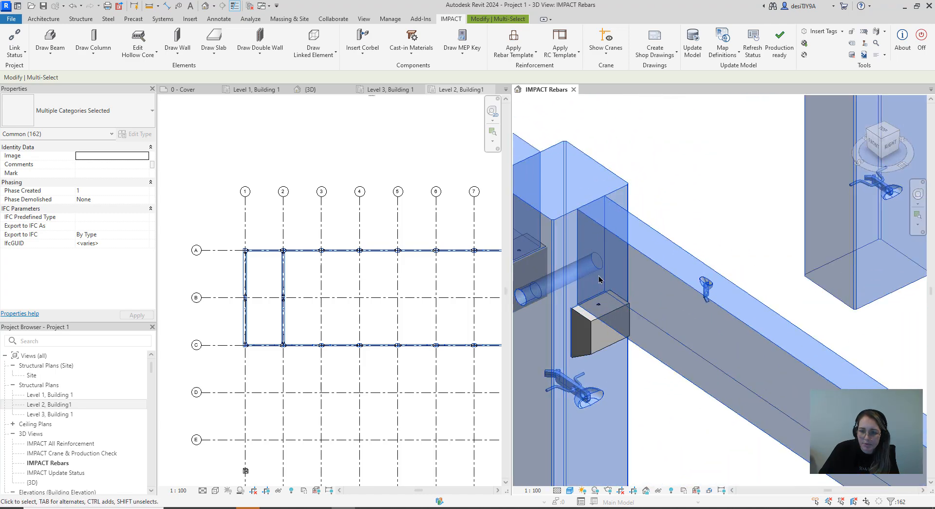
scroll(622, 266, down, 5)
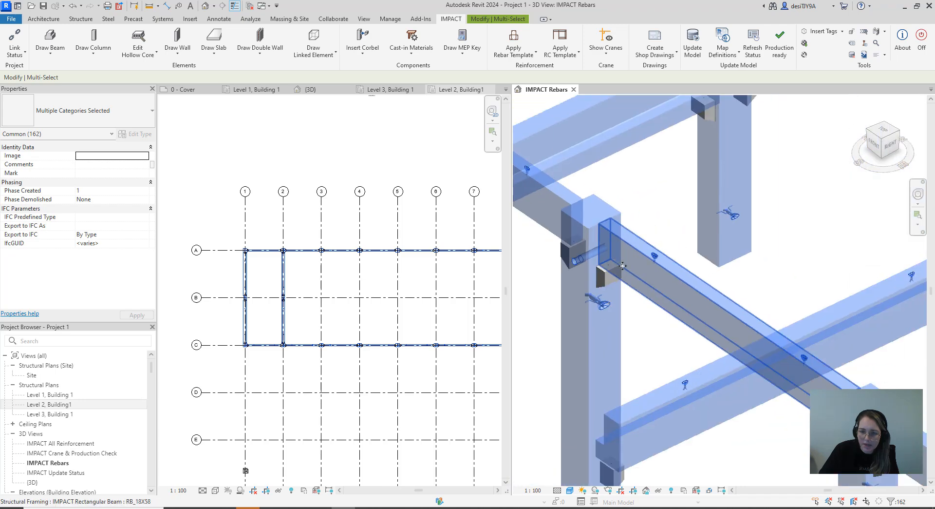
scroll(623, 265, up, 5)
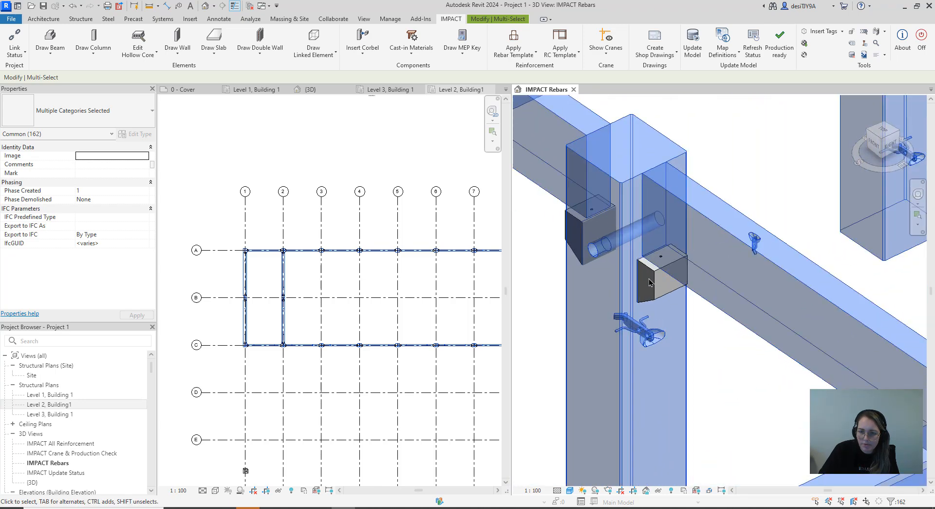
key(Escape)
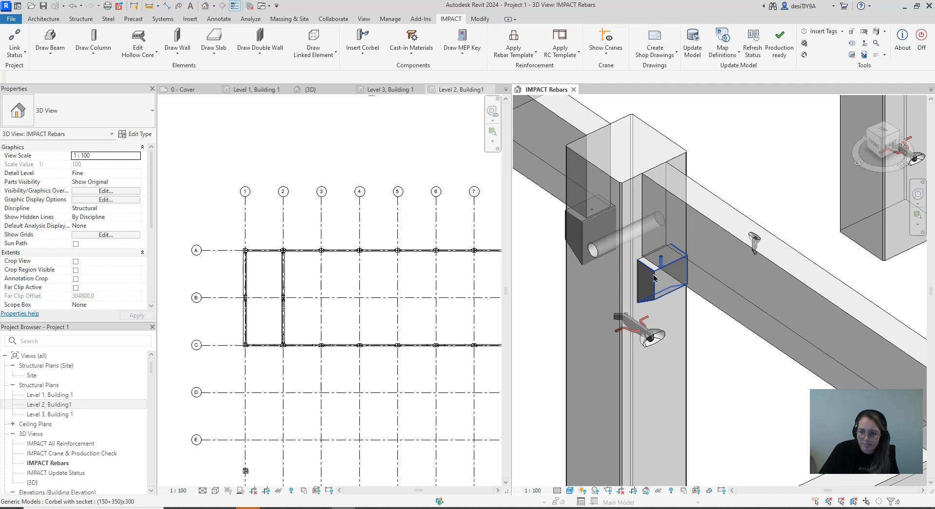
Enlarge the properties area and review one corbel's parameters down to its Full Width option.
click(654, 278)
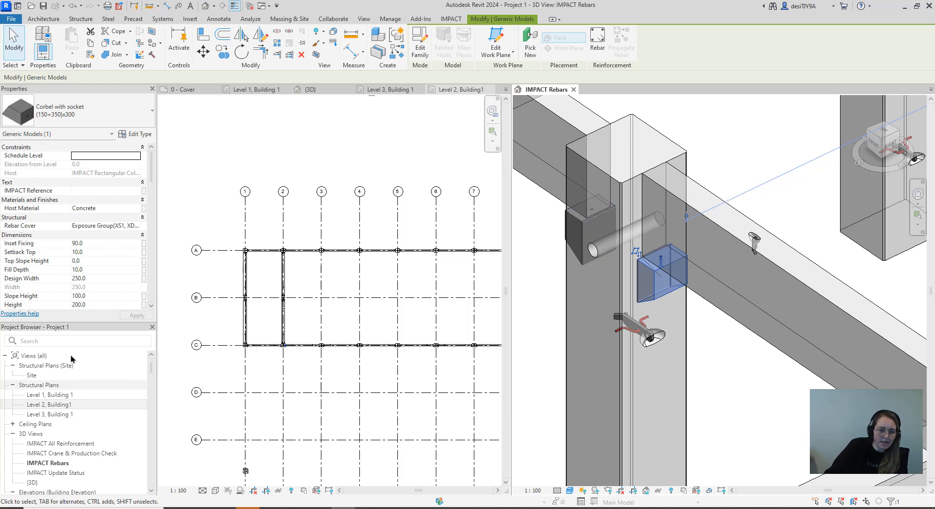
drag(73, 349, 73, 493)
scroll(72, 363, down, 10)
scroll(70, 363, down, 1)
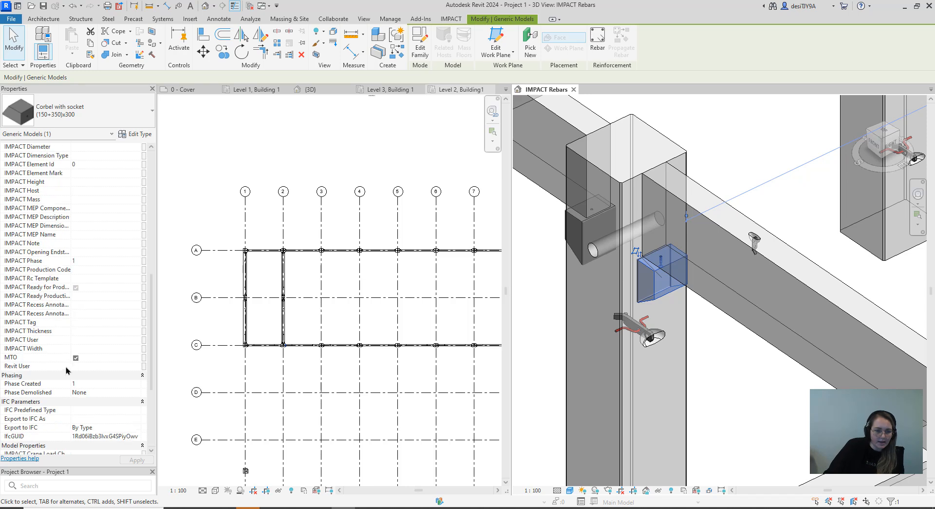
scroll(42, 369, down, 6)
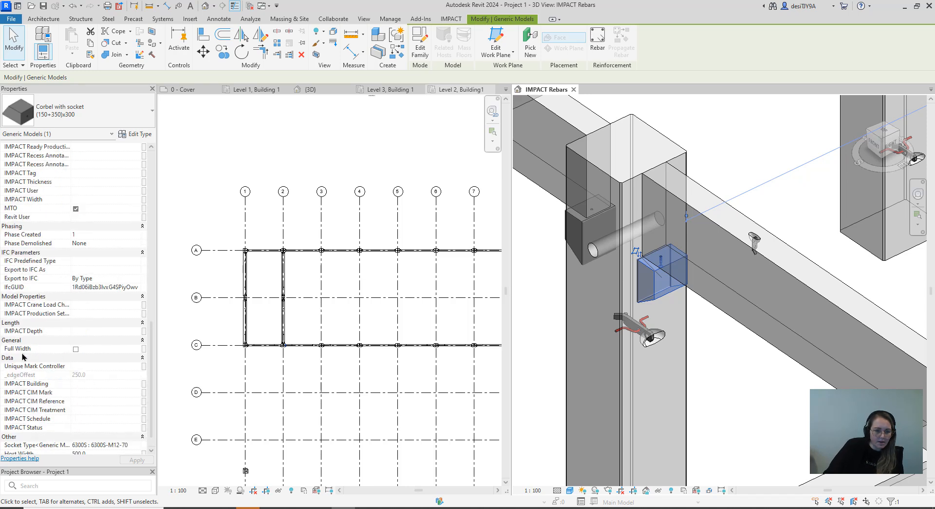
click(777, 407)
Select all instances of the (150+350)x300 socket corbel visible in the 3D view and enable Full Width for them.
scroll(759, 389, down, 5)
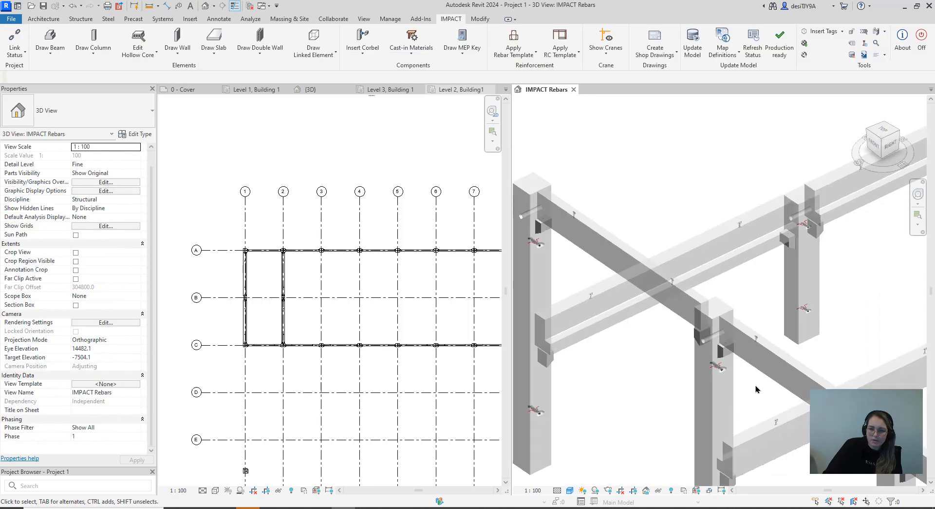
scroll(747, 371, up, 2)
mouse_move(745, 365)
middle_down()
mouse_move(751, 376)
mouse_move(737, 365)
middle_up()
click(701, 325)
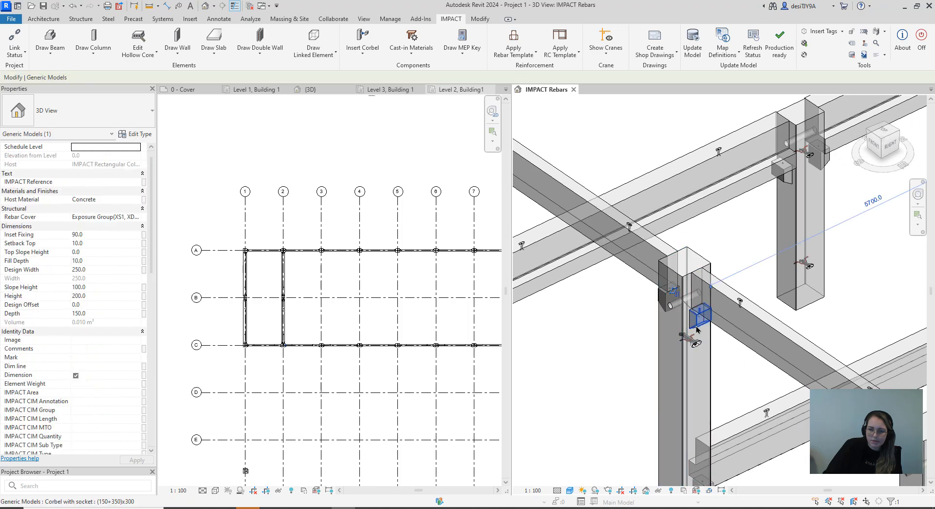
right_click(702, 322)
mouse_move(695, 162)
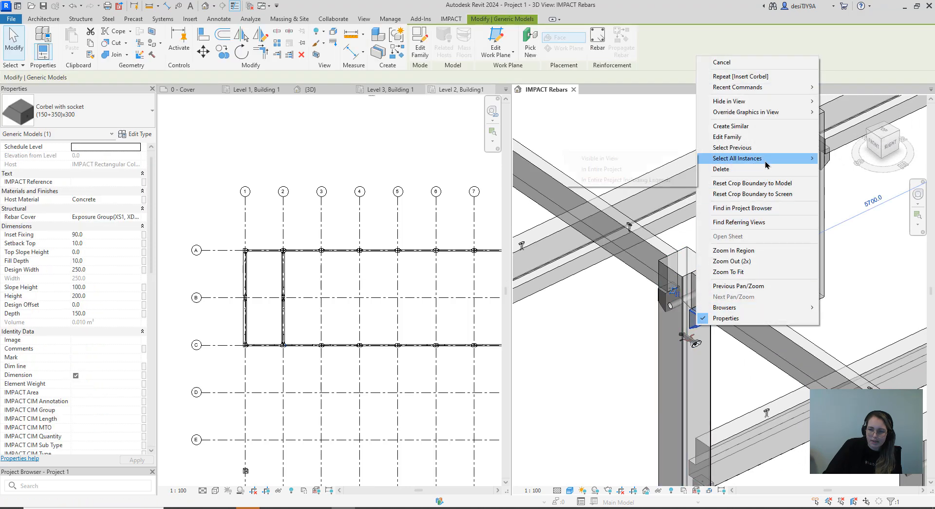
click(649, 159)
scroll(649, 342, down, 5)
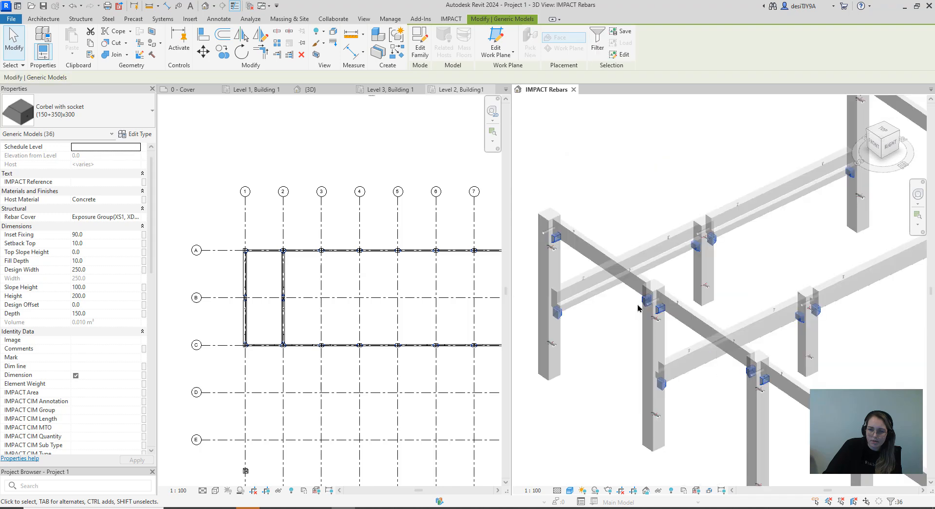
scroll(649, 342, down, 4)
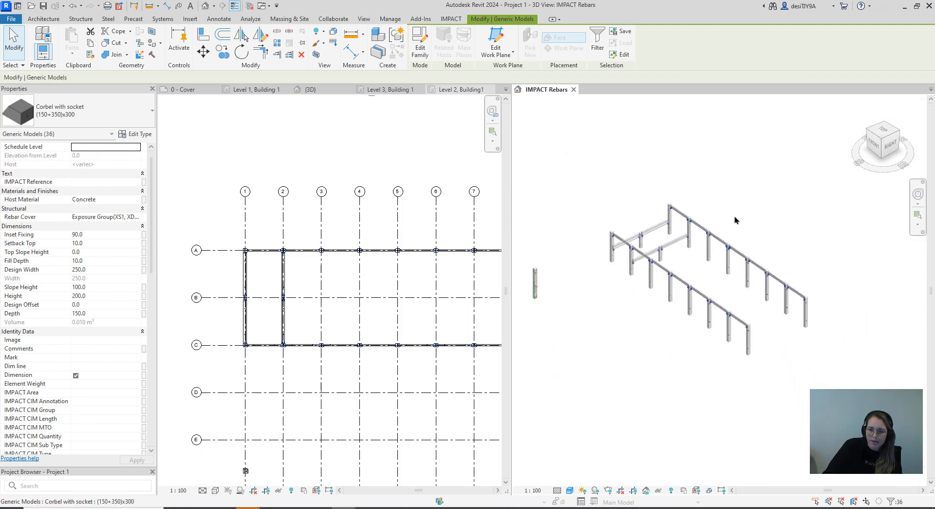
scroll(88, 383, down, 10)
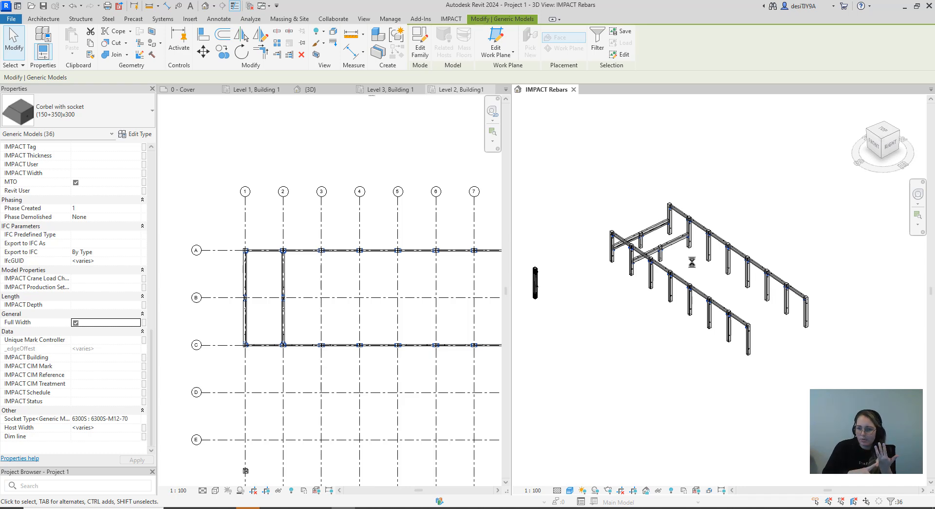
Examine the full-width corbels supporting the rectangular and ledged beams at the columns.
scroll(650, 262, up, 10)
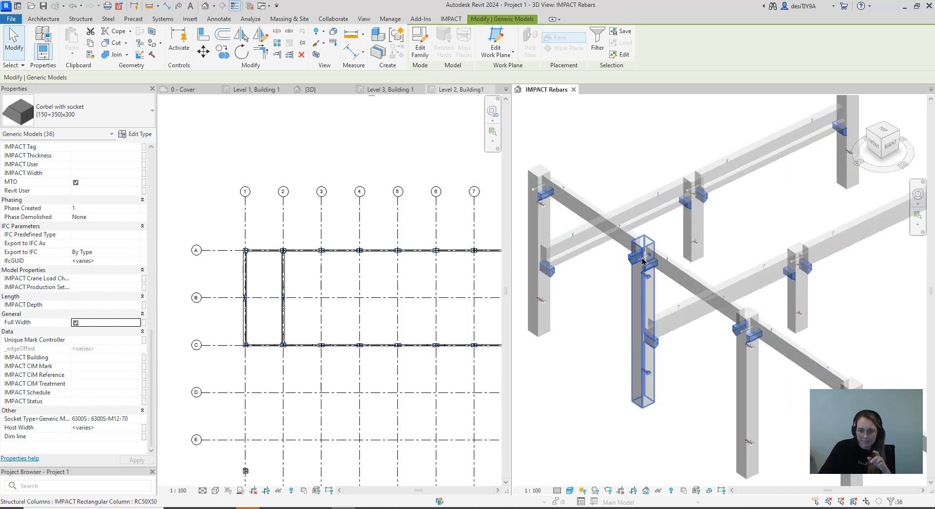
scroll(650, 262, up, 12)
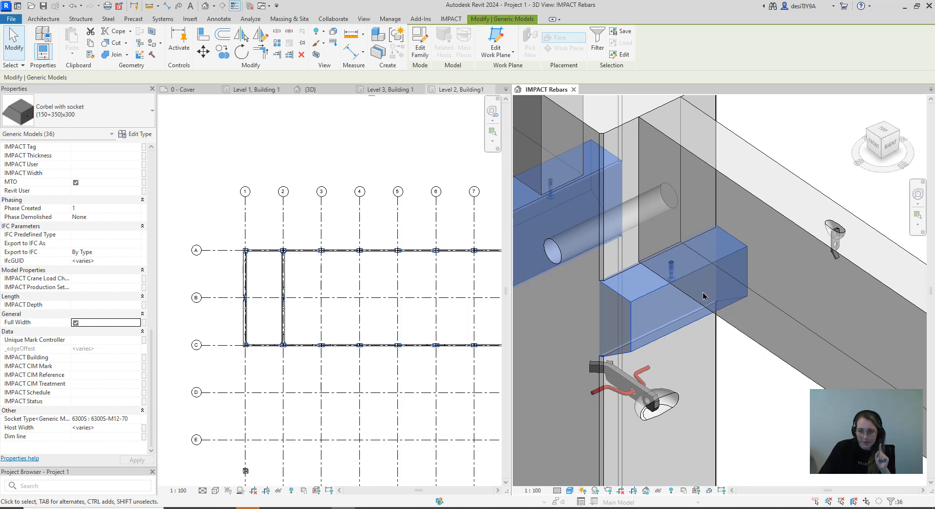
scroll(703, 295, down, 8)
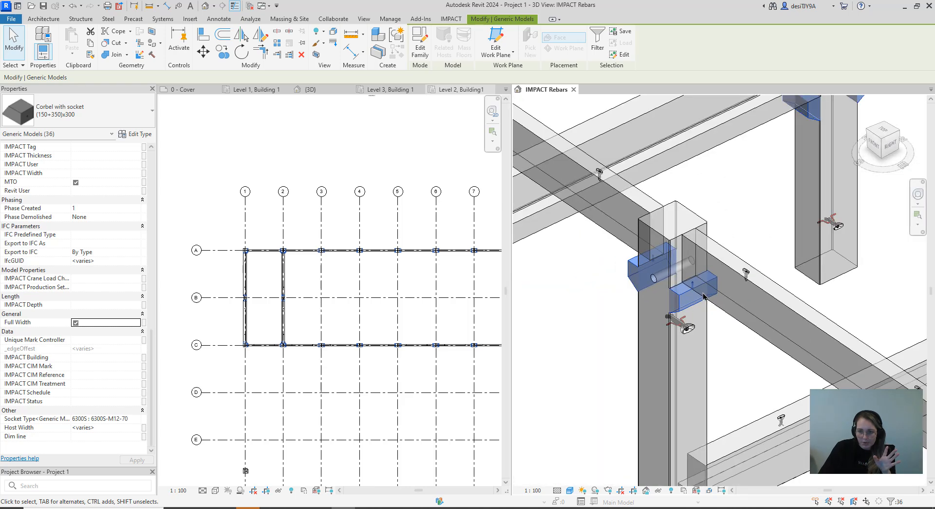
scroll(743, 195, down, 3)
middle_drag(794, 214, 836, 296)
scroll(836, 296, down, 1)
middle_drag(695, 230, 720, 271)
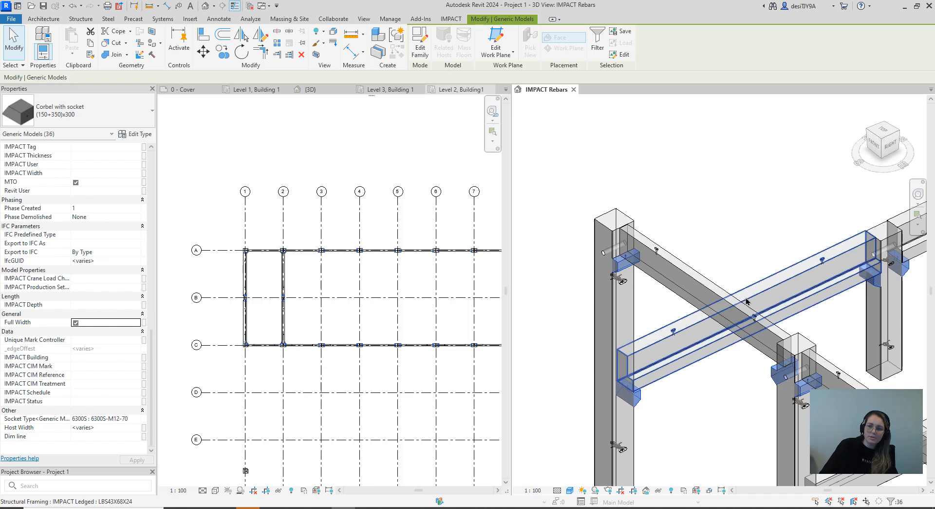
Inspect the socket in the corner column's corbel and its position under the rectangular beam end.
scroll(625, 218, up, 3)
scroll(626, 218, up, 3)
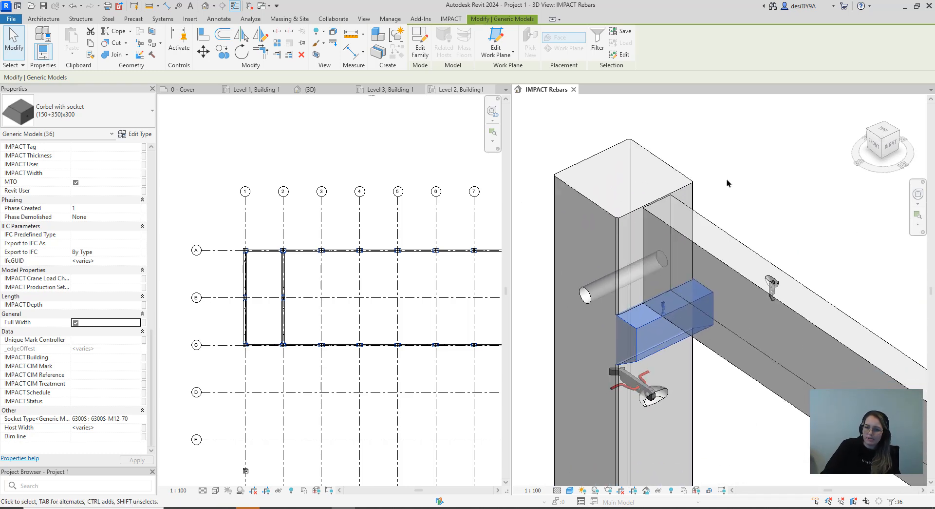
scroll(633, 299, up, 5)
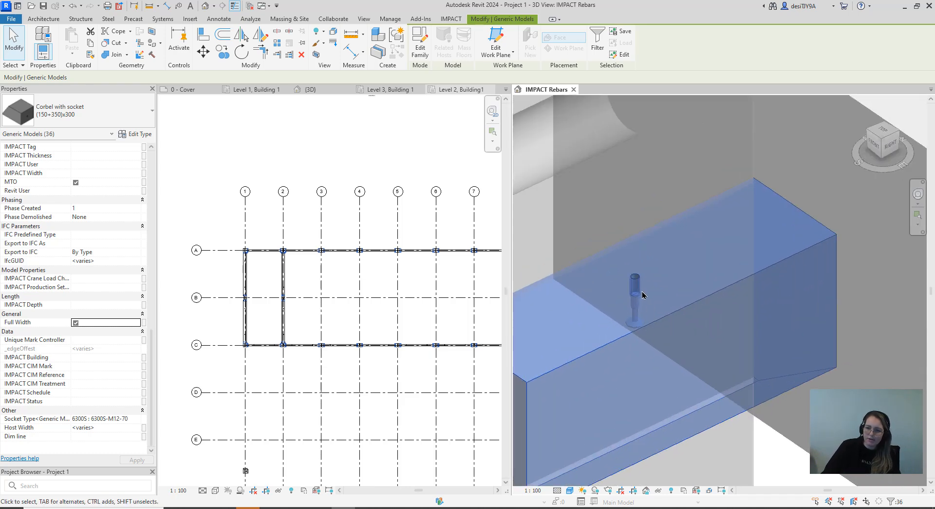
scroll(640, 301, down, 5)
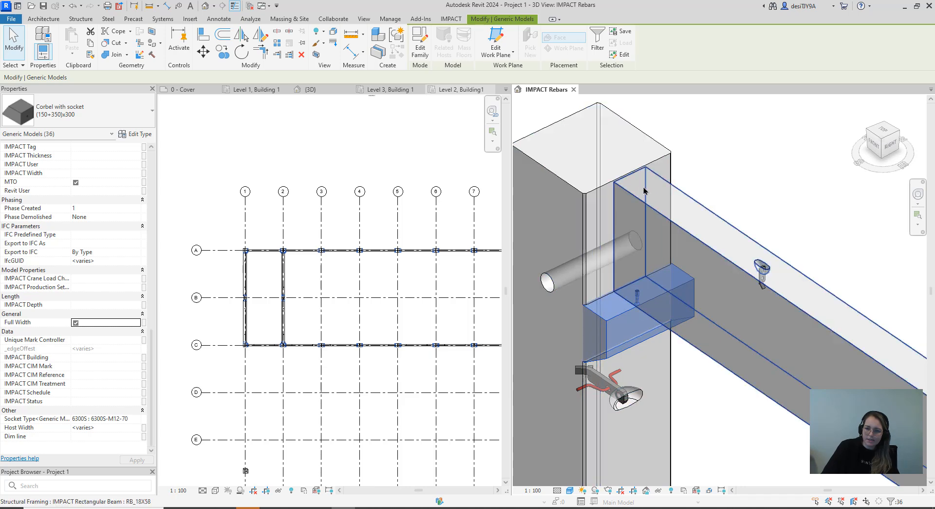
scroll(644, 191, down, 3)
middle_drag(695, 176, 720, 191)
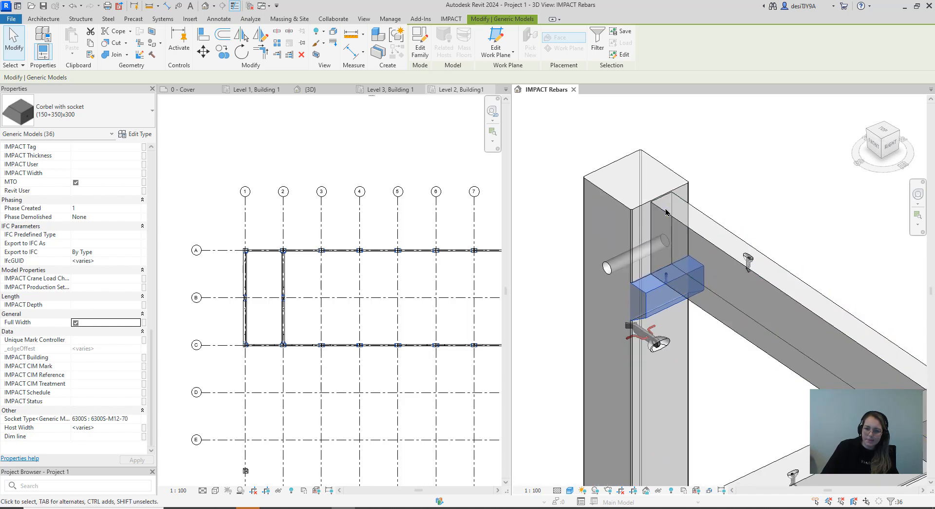
Open the end settings of the RB_18X58 rectangular beam resting on the corner column's corbel for editing.
scroll(668, 201, up, 2)
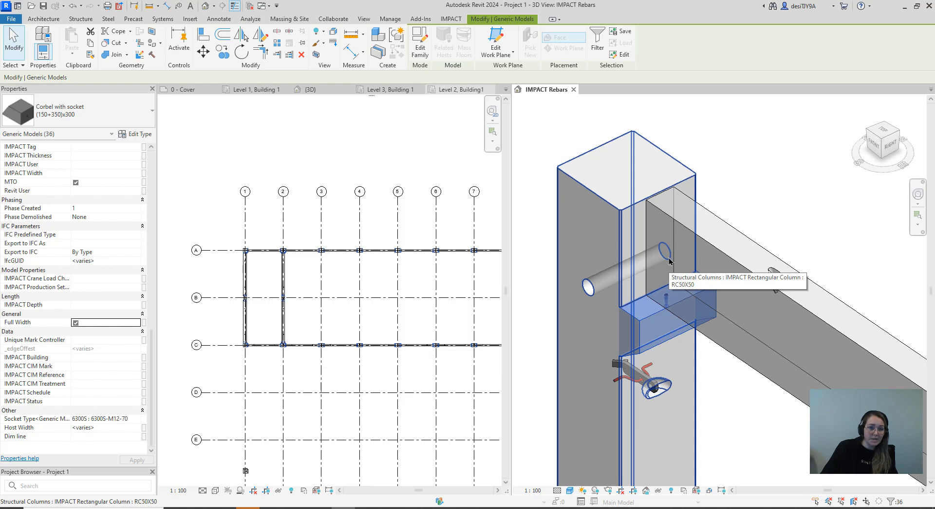
click(763, 199)
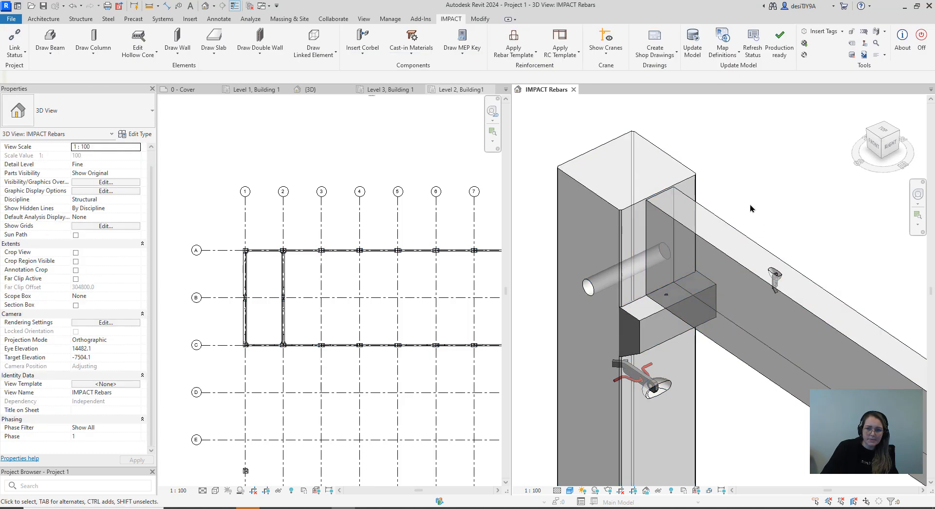
scroll(738, 217, down, 1)
middle_drag(738, 217, 673, 228)
click(674, 228)
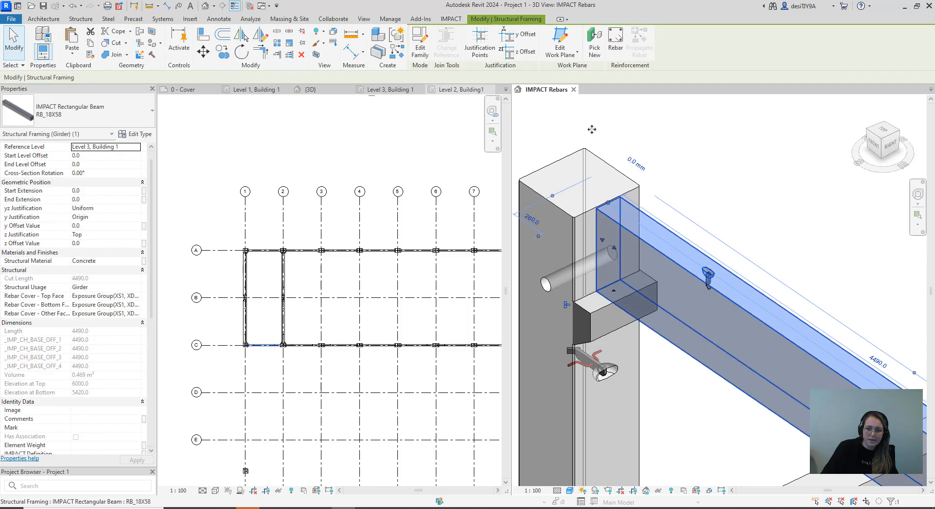
click(50, 52)
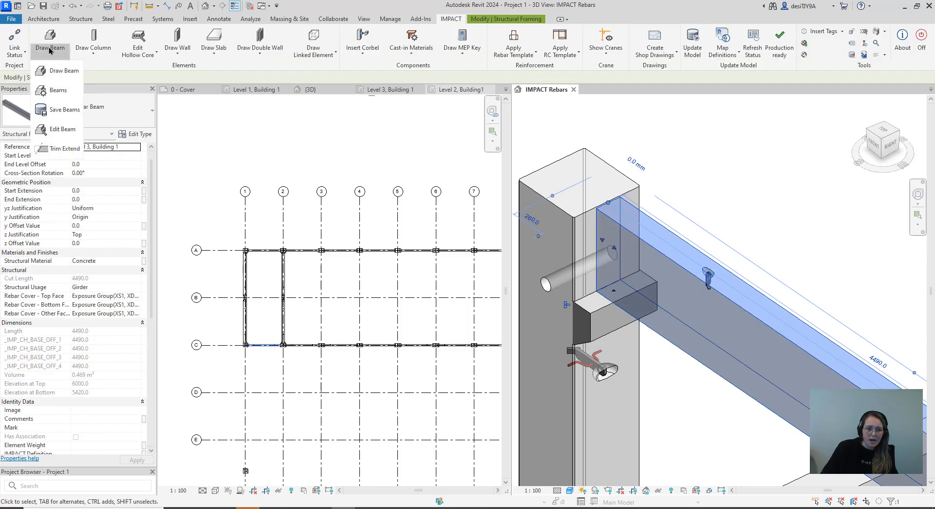
click(52, 132)
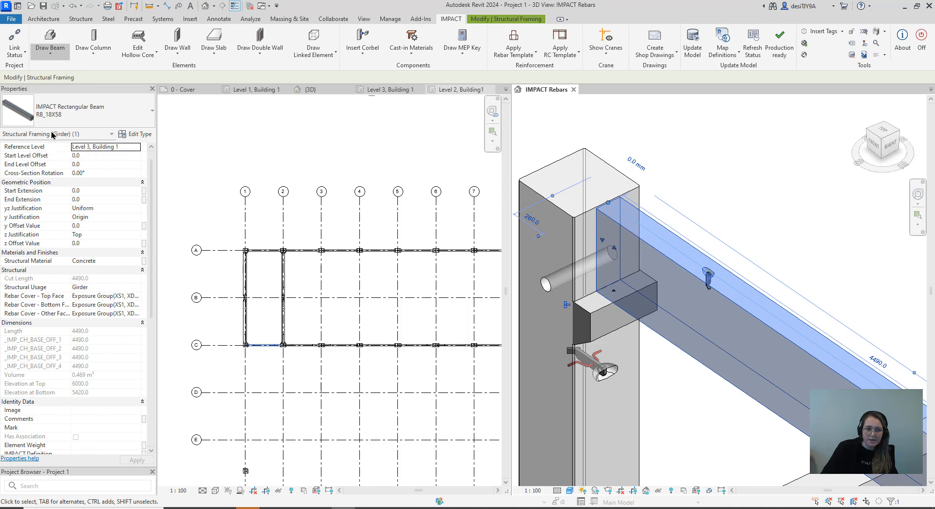
drag(323, 92, 207, 110)
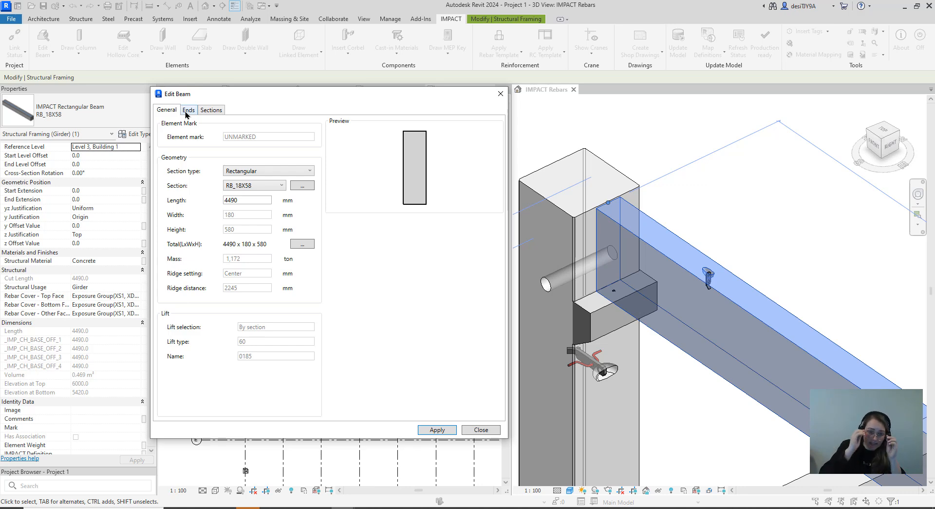
click(185, 113)
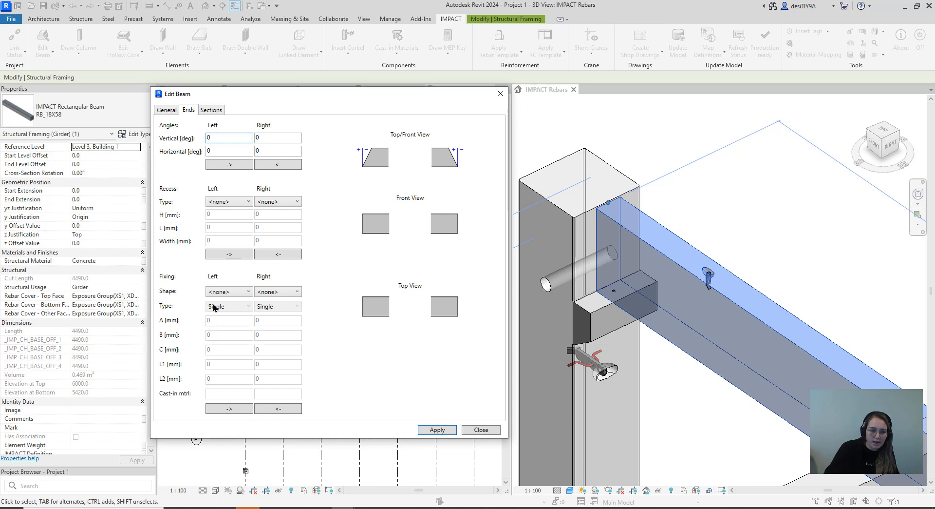
Give the beam's left end a circular, single symmetric fixing with A 30 mm and L1 60 mm.
click(225, 293)
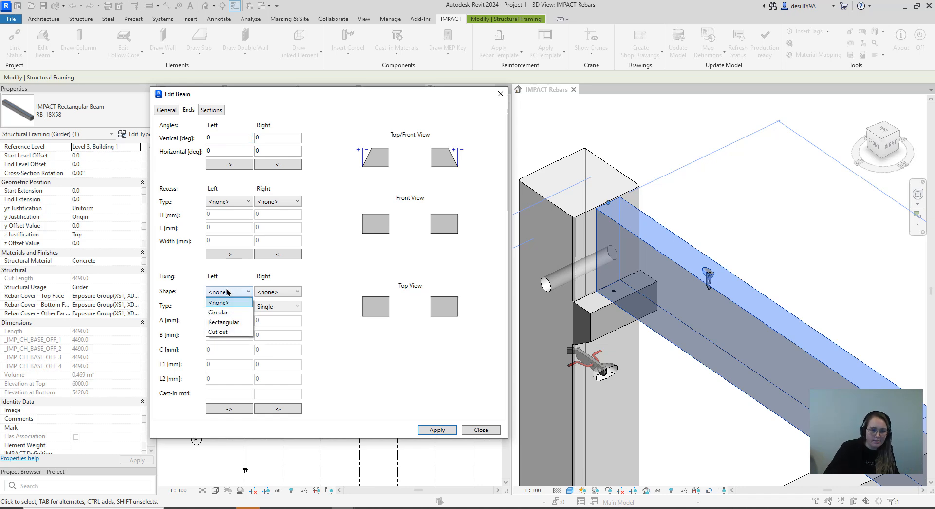
click(233, 316)
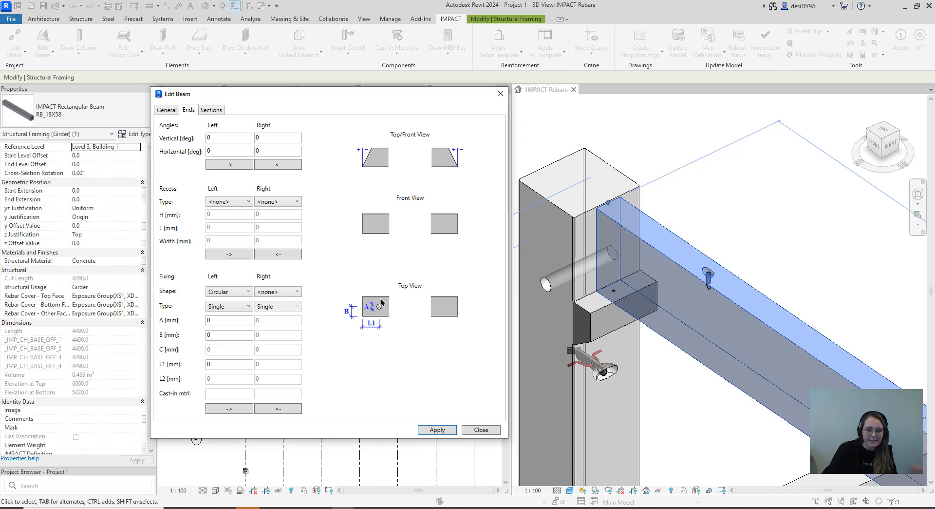
click(234, 308)
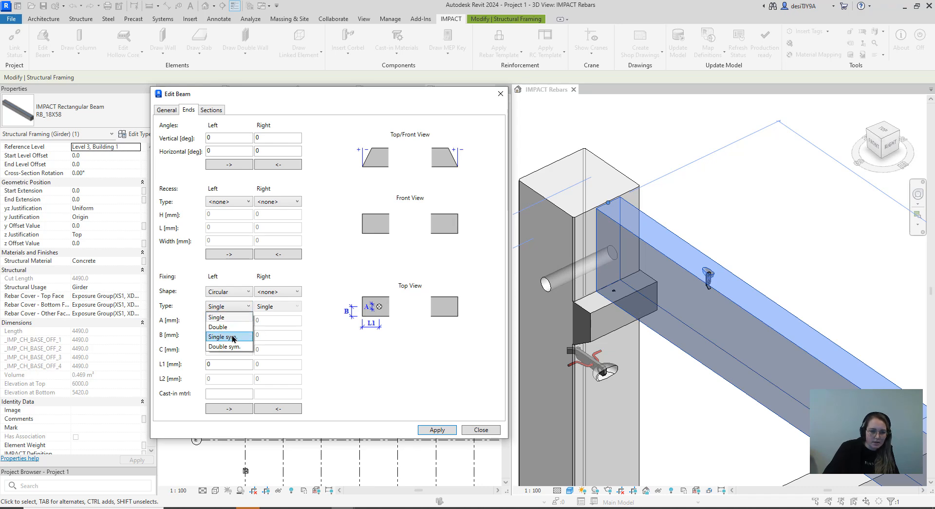
click(235, 337)
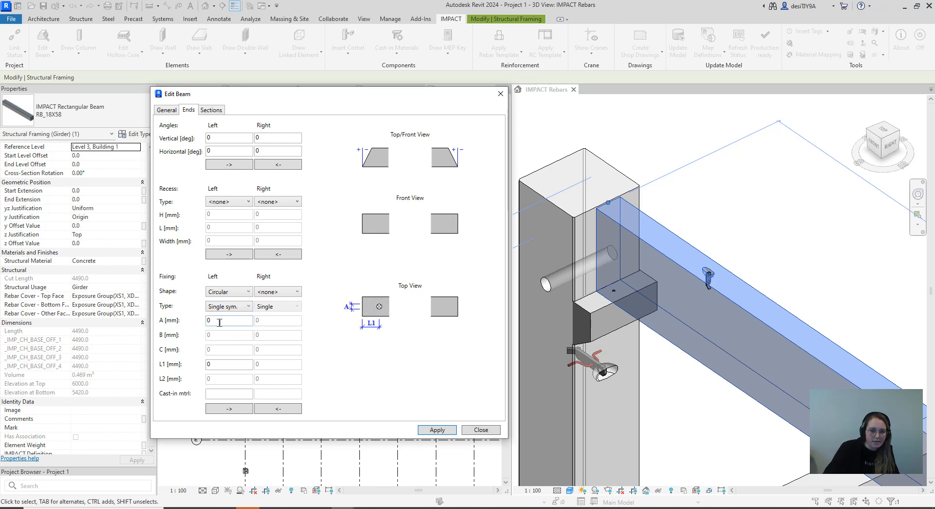
click(235, 319)
click(218, 365)
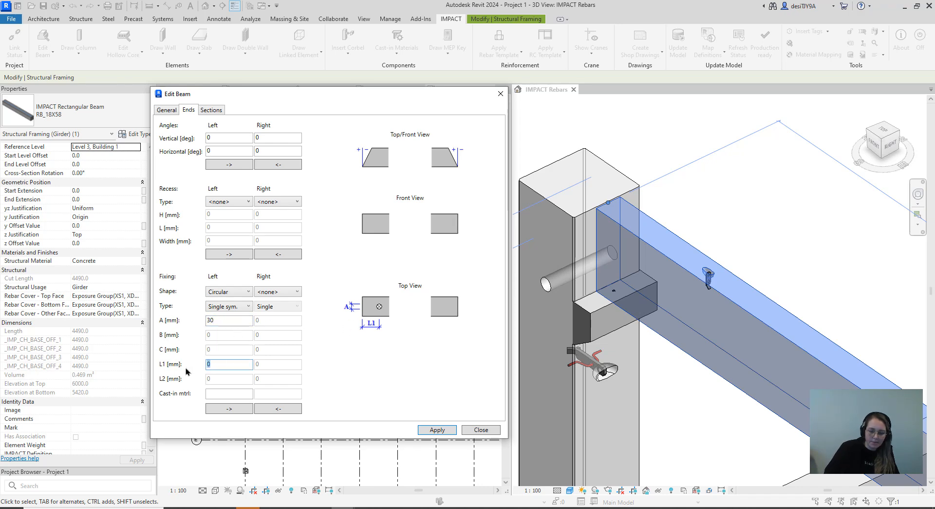
text(60)
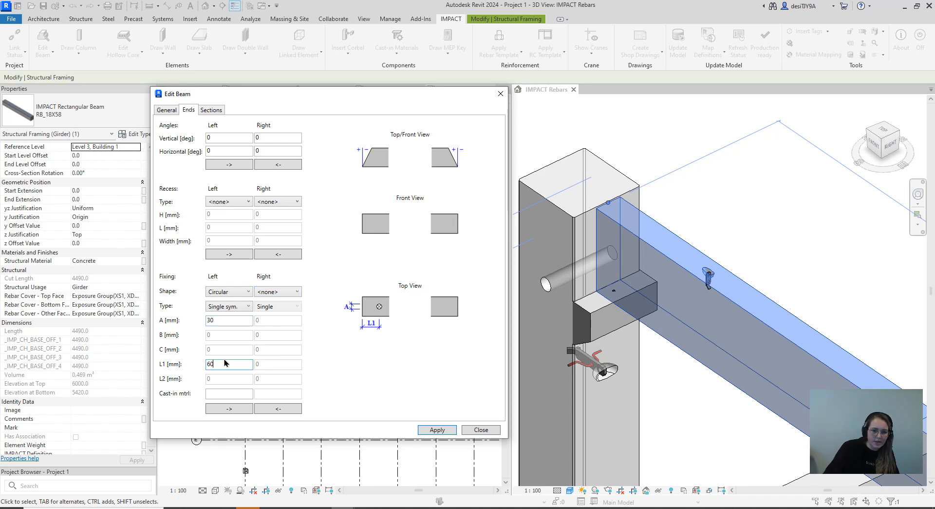
Copy the left fixing settings to the right end and apply them to the beam, updating its lifts.
click(230, 409)
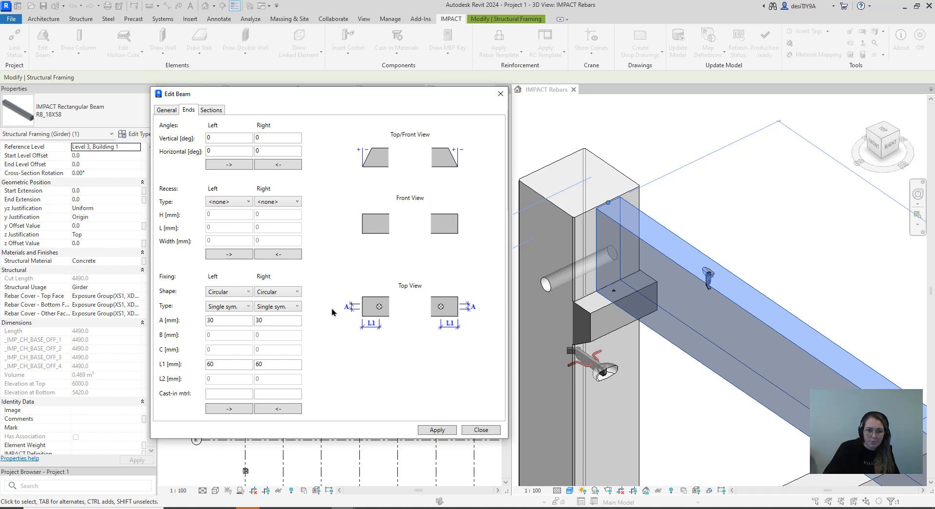
click(429, 431)
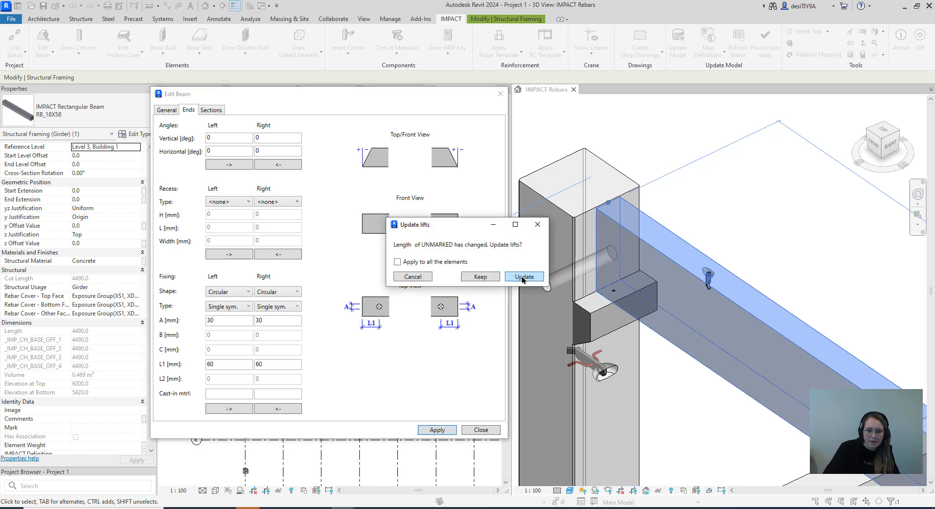
click(525, 276)
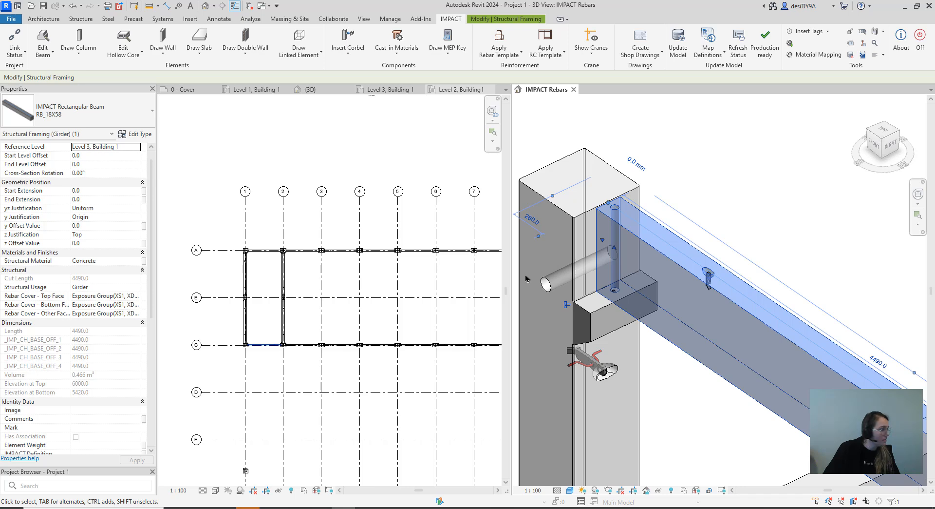
Examine the circular recesses at both ends of the edited beam and their alignment with the corbel sockets.
scroll(525, 278, down, 5)
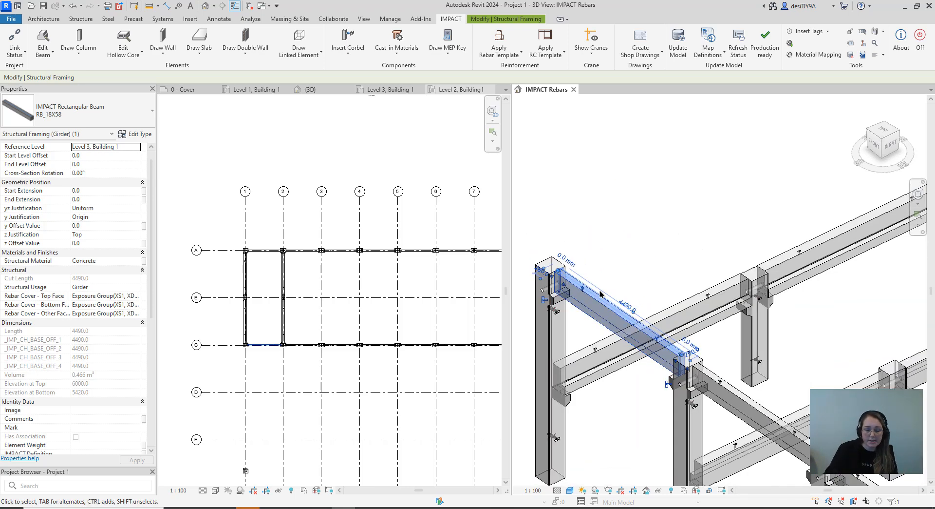
click(613, 258)
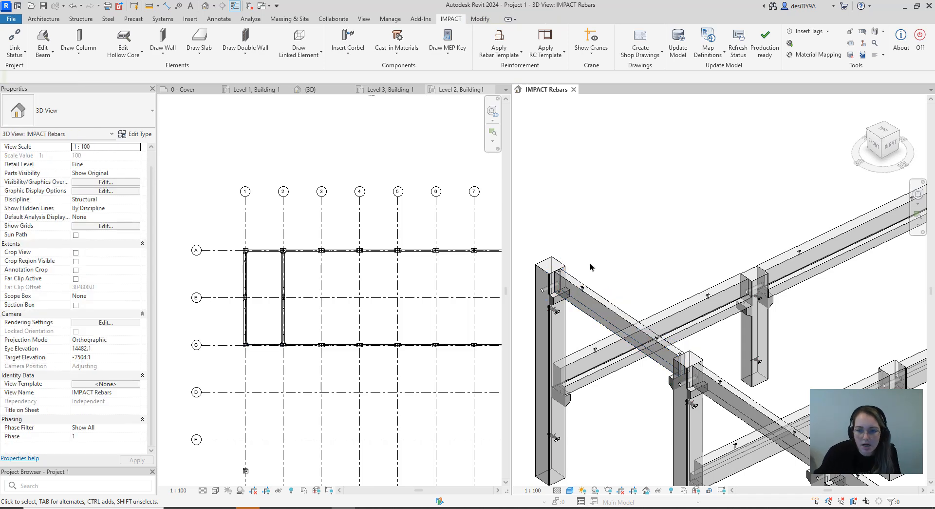
scroll(682, 354, up, 5)
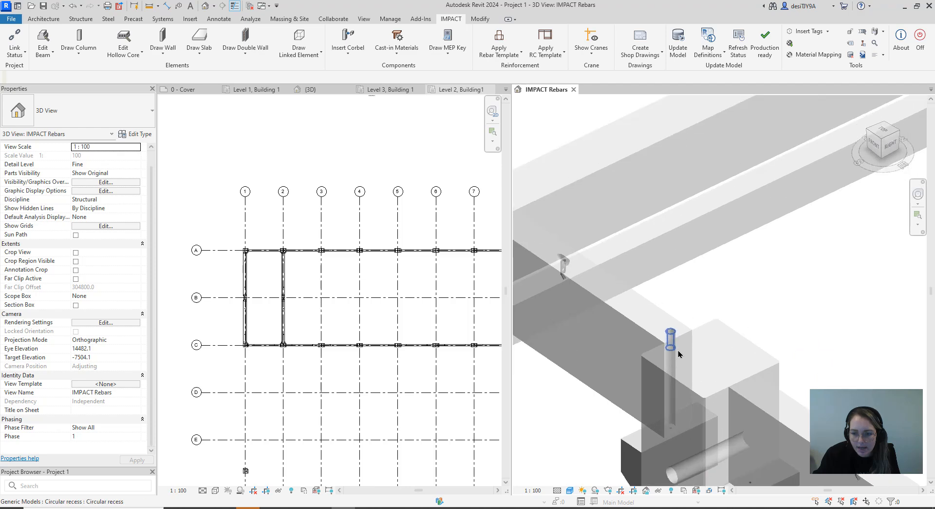
scroll(607, 202, up, 6)
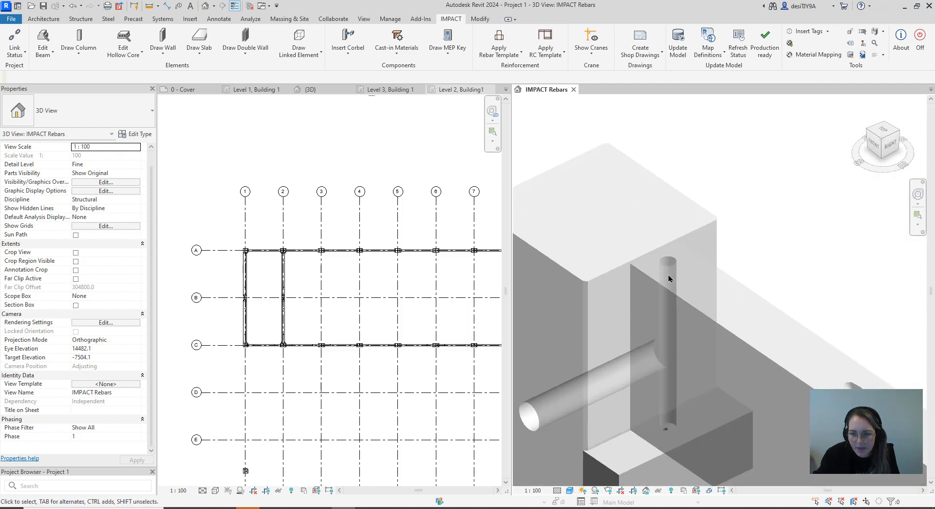
scroll(673, 292, down, 3)
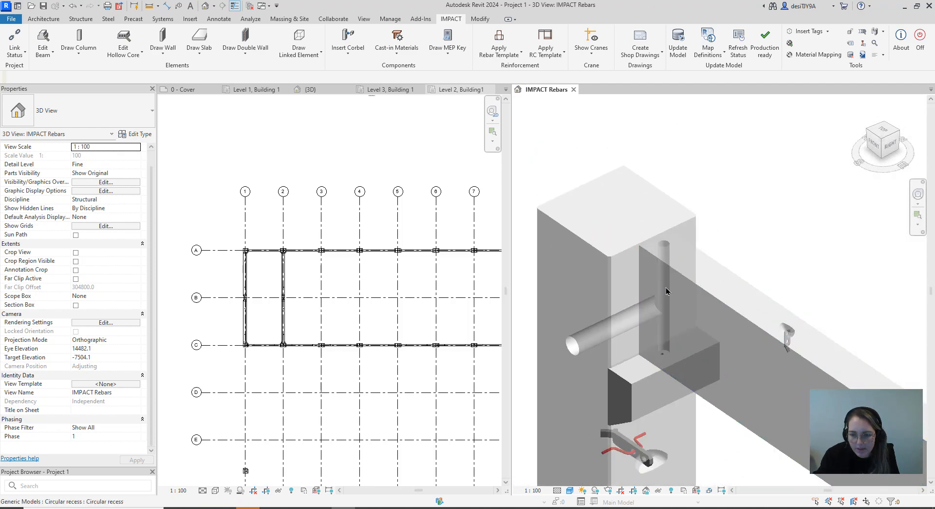
scroll(669, 350, up, 5)
scroll(670, 351, up, 3)
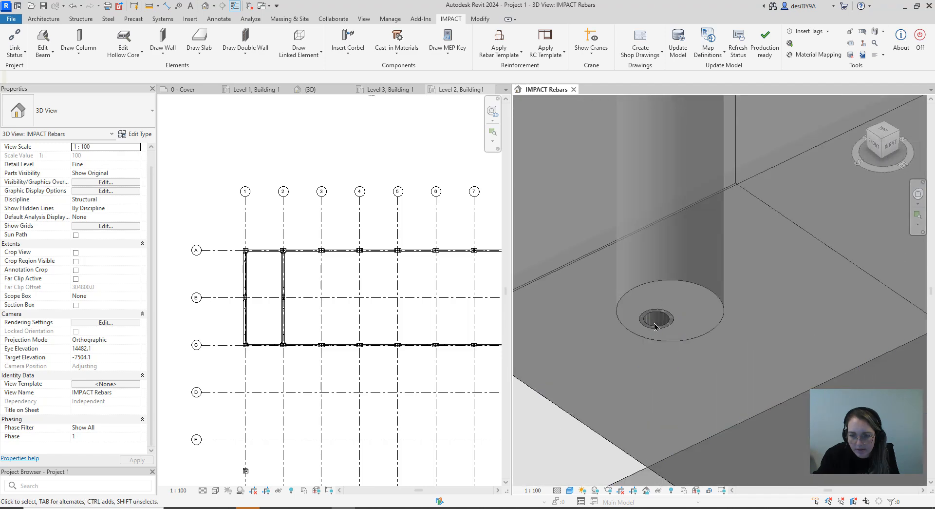
scroll(700, 320, down, 10)
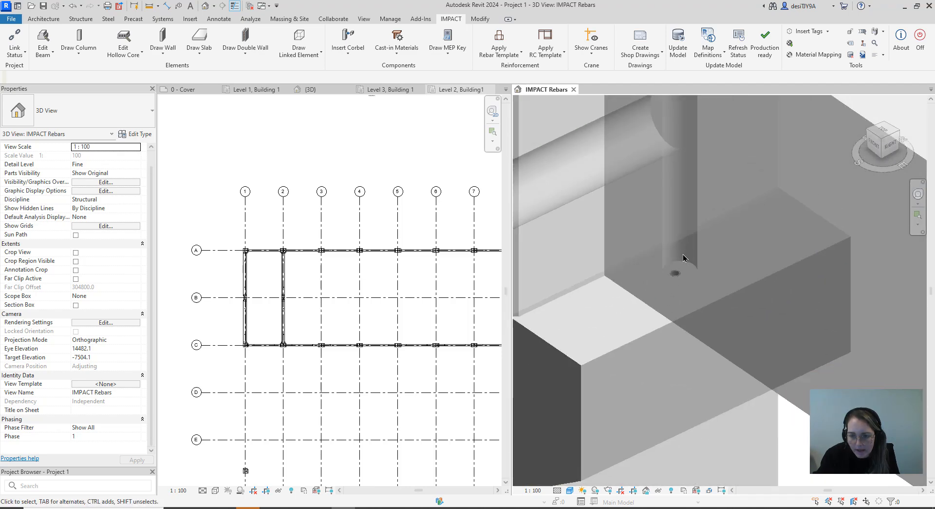
scroll(755, 279, down, 5)
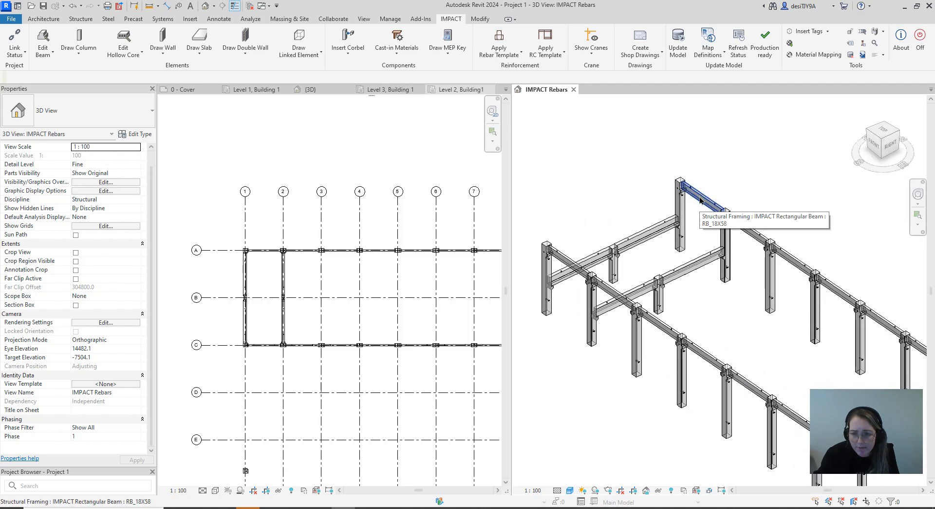
Select all RB_18X58 rectangular beams except the already edited one on grid C between grids 1 and 2.
click(700, 200)
right_click(700, 198)
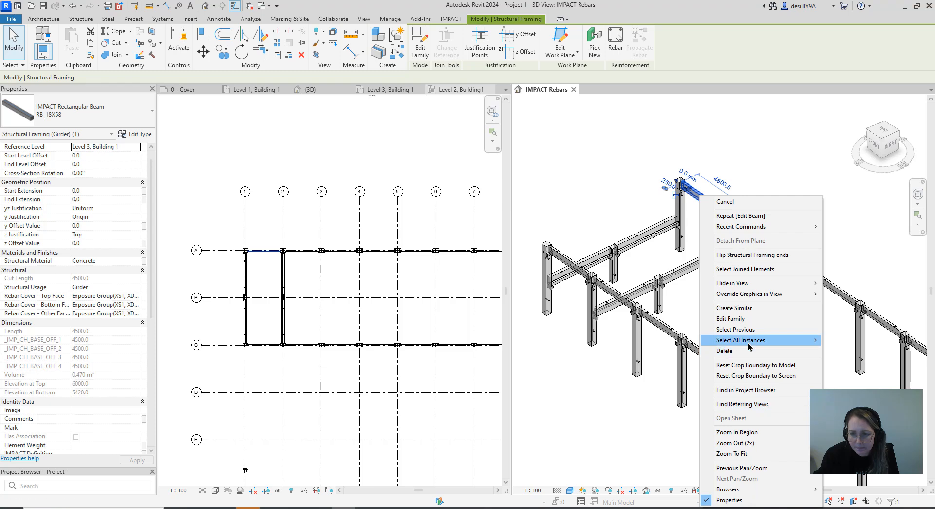
mouse_move(745, 340)
click(662, 345)
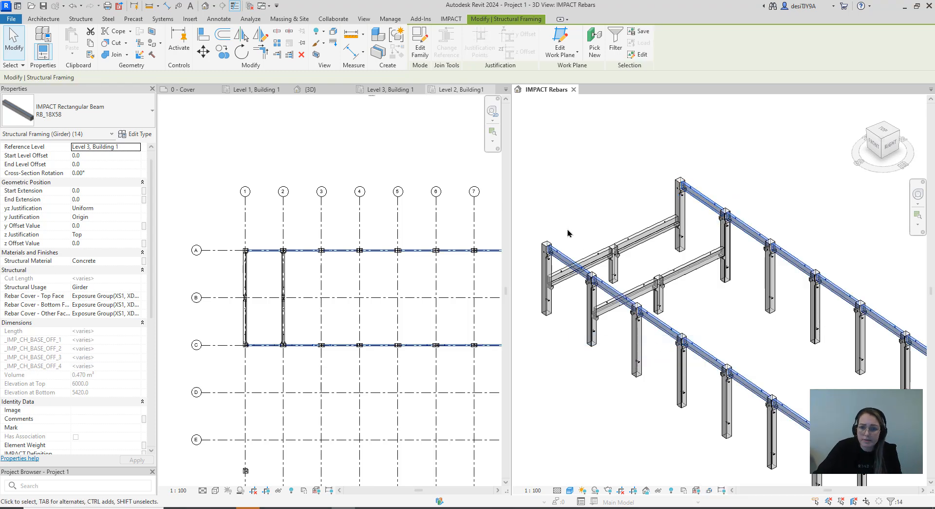
shift+click(567, 265)
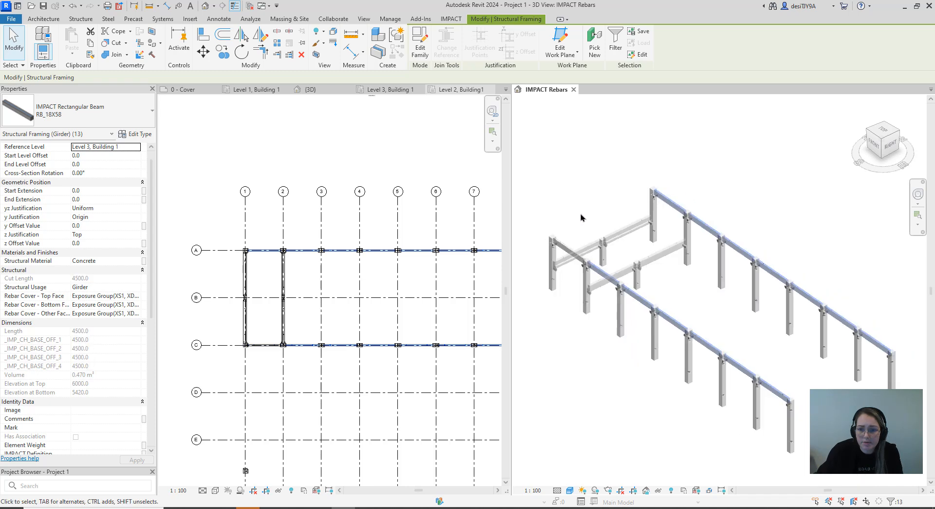
scroll(576, 212, down, 4)
Edit the selected beams' ends and set the left fixing to a circular shape of type Single sym.
click(451, 18)
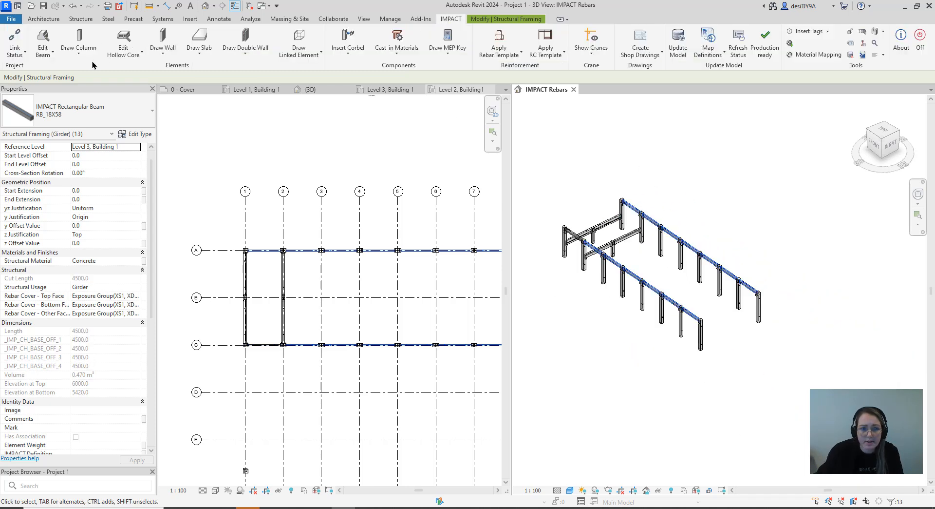
click(48, 55)
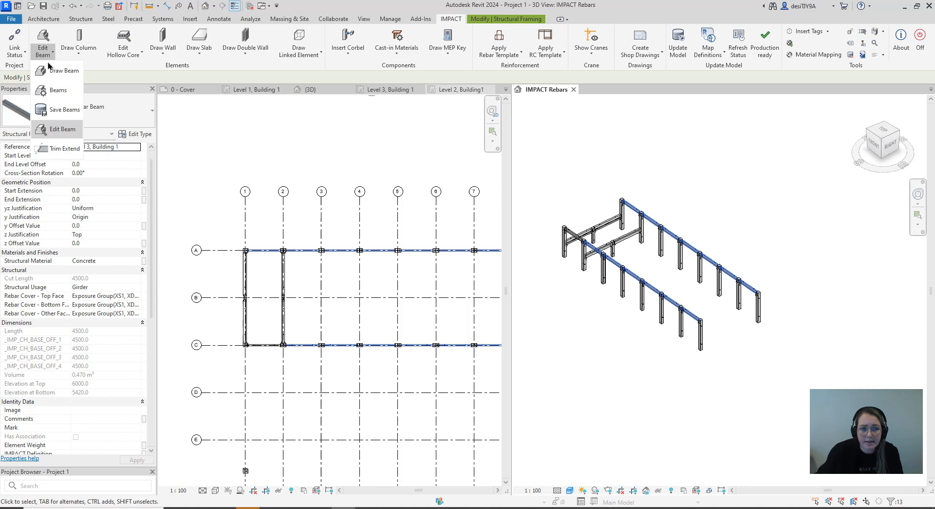
click(55, 128)
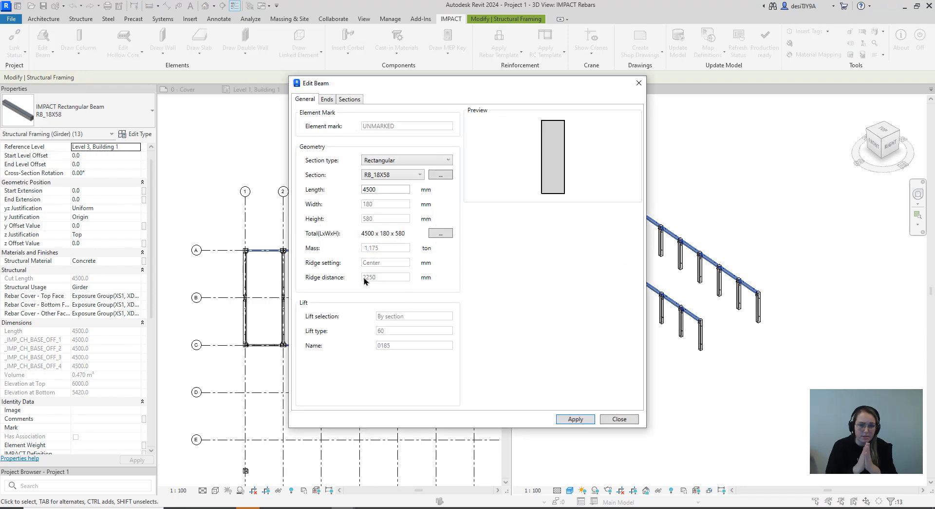
click(327, 99)
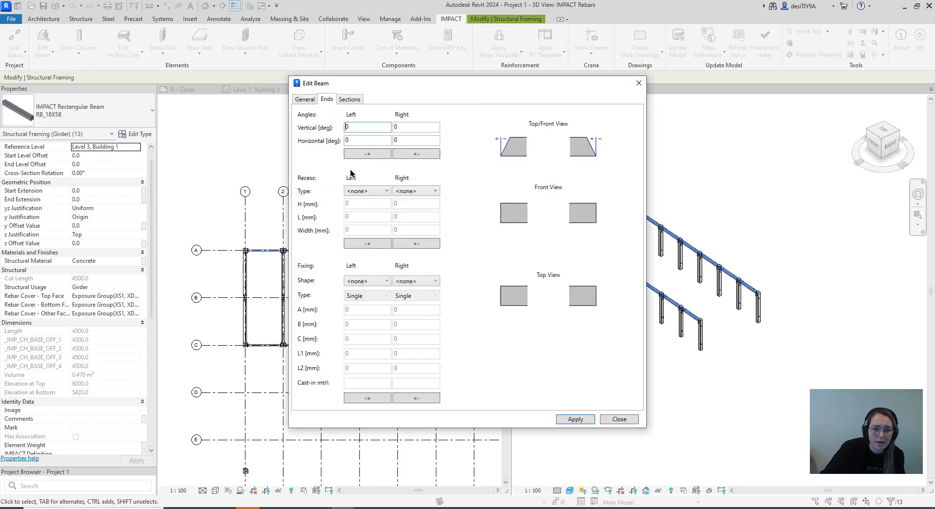
click(373, 281)
click(373, 301)
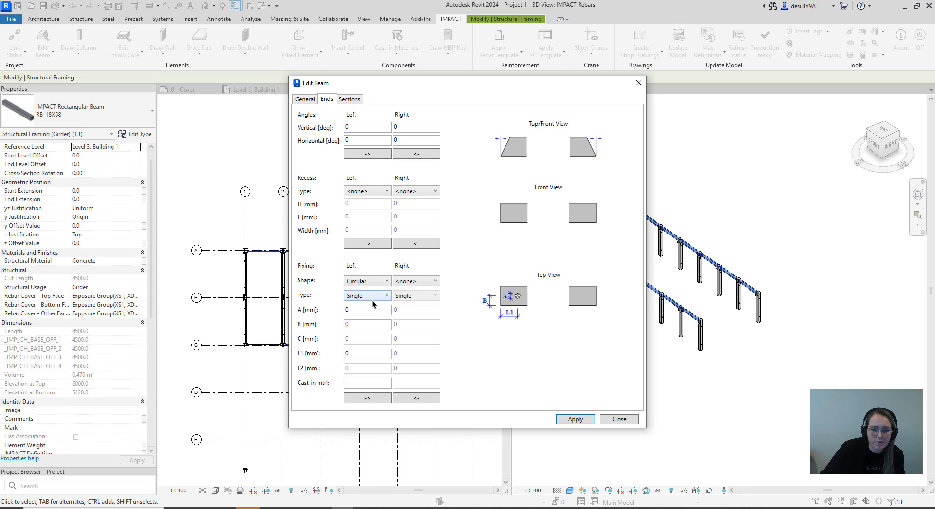
click(377, 296)
click(372, 326)
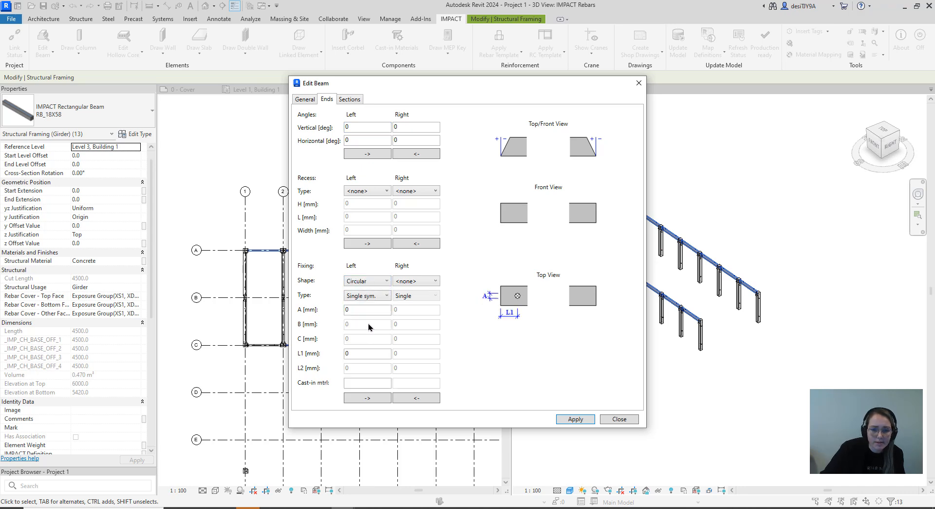
Set the selected beams' left fixing dimensions to A 30 mm and L1 60 mm.
click(366, 311)
text(30)
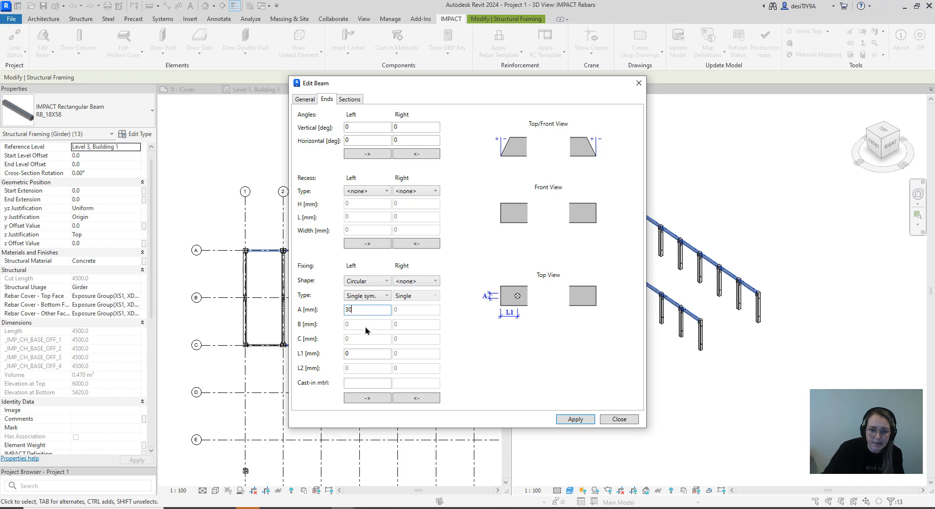
click(362, 354)
text(6)
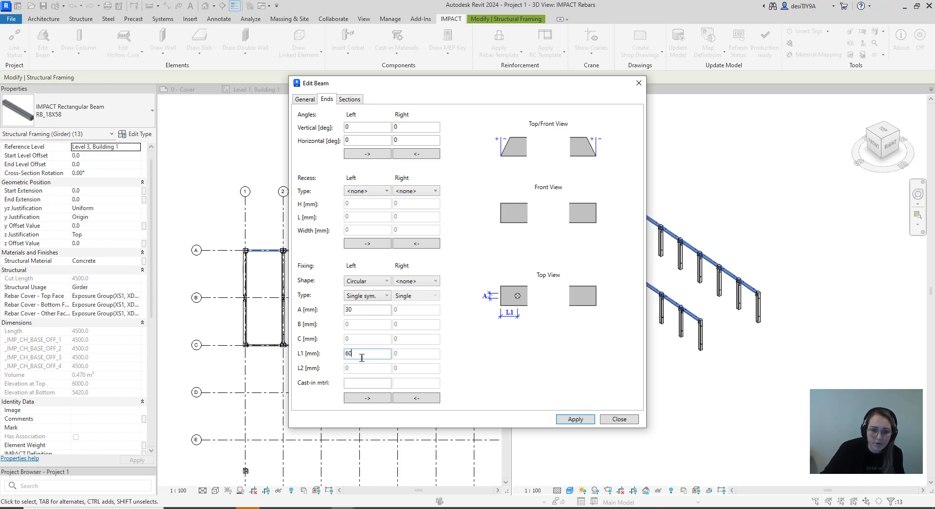
Copy the left fixing settings to the right ends of the selected beams and apply the changes.
click(355, 401)
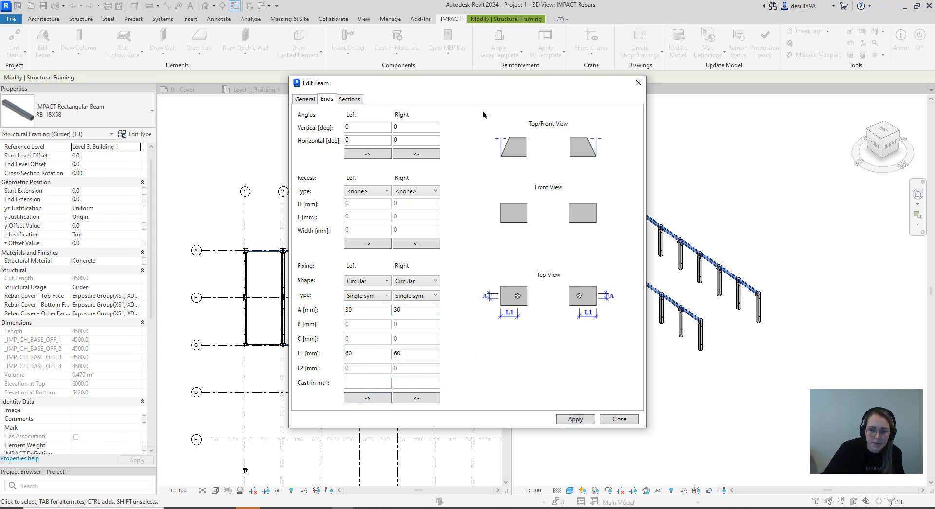
click(588, 420)
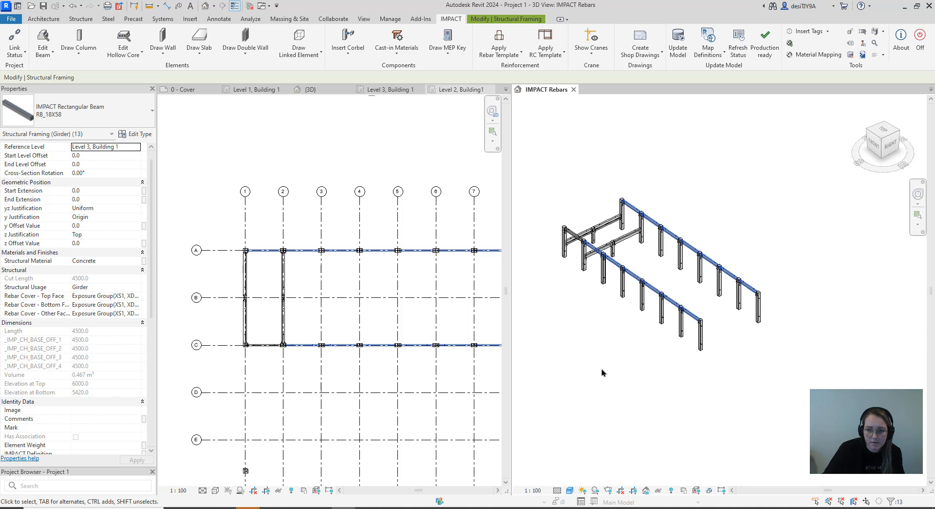
Examine the circular fixing recesses at the edited beams' ends and their fit with the corbels along grid C.
scroll(579, 246, up, 6)
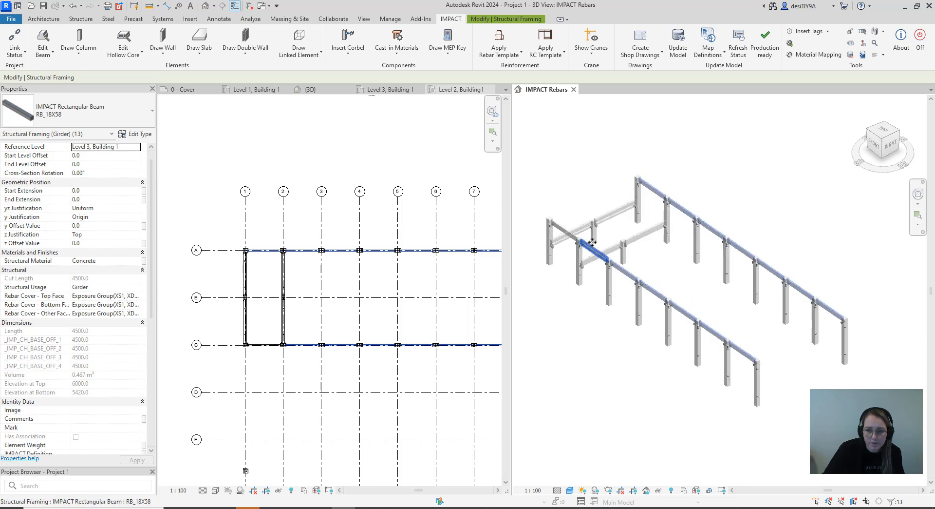
scroll(579, 246, up, 8)
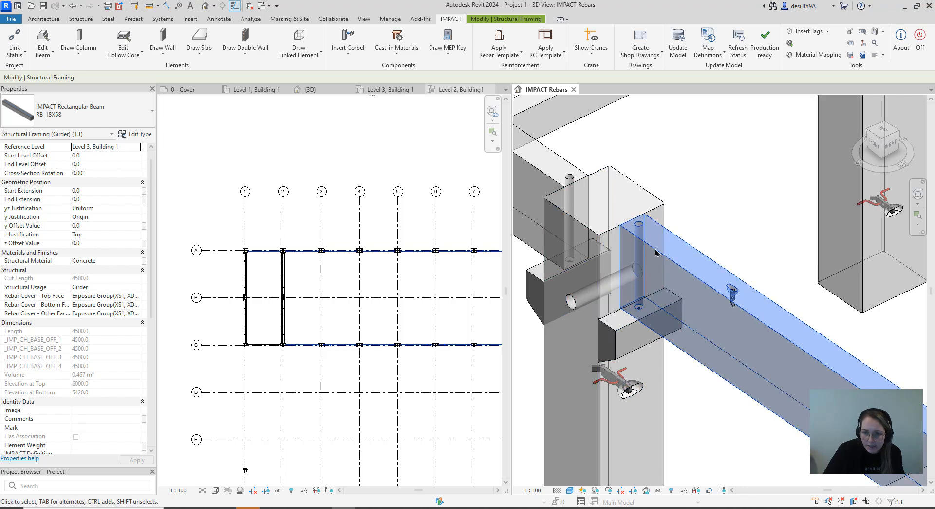
scroll(640, 224, up, 2)
scroll(640, 224, up, 2)
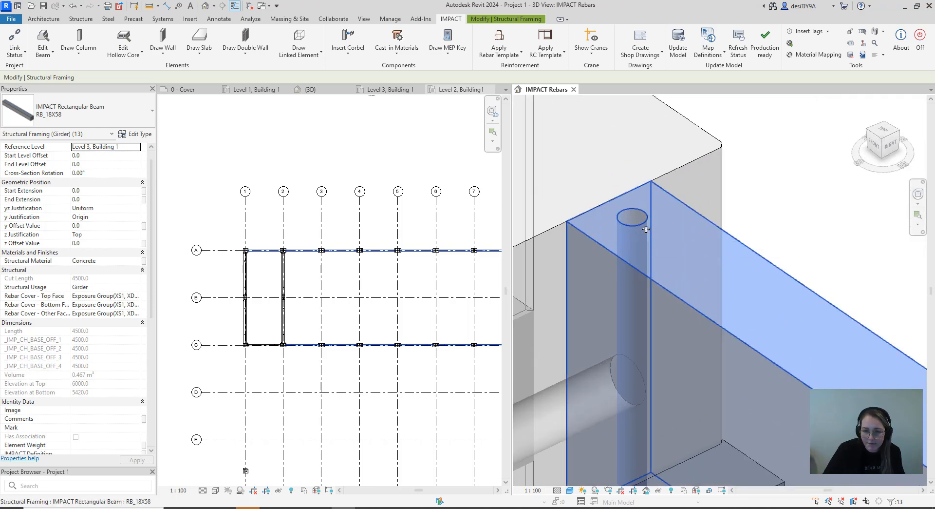
scroll(646, 229, down, 5)
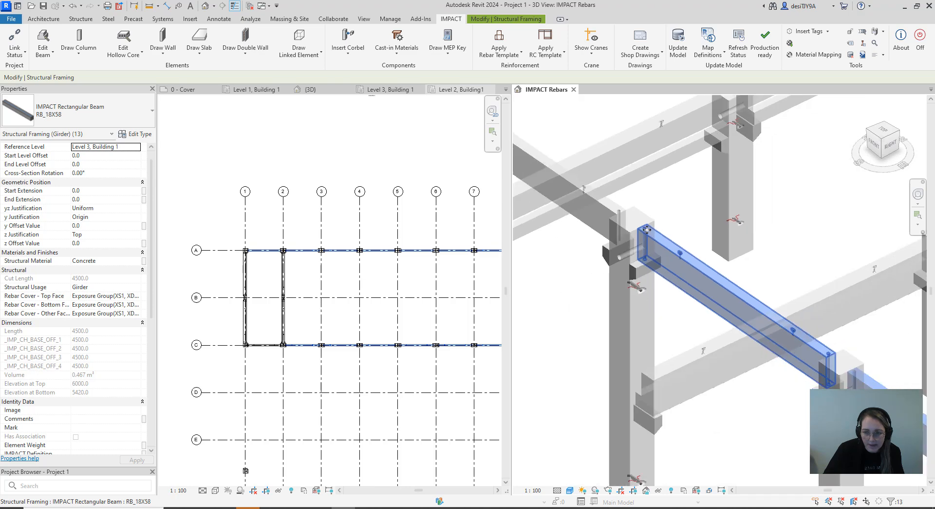
scroll(647, 230, down, 4)
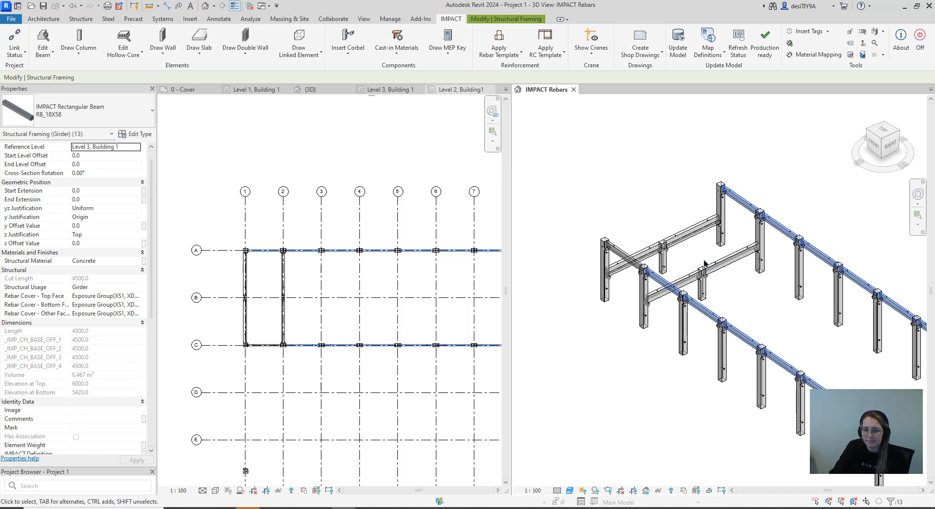
scroll(705, 263, down, 2)
scroll(731, 321, up, 4)
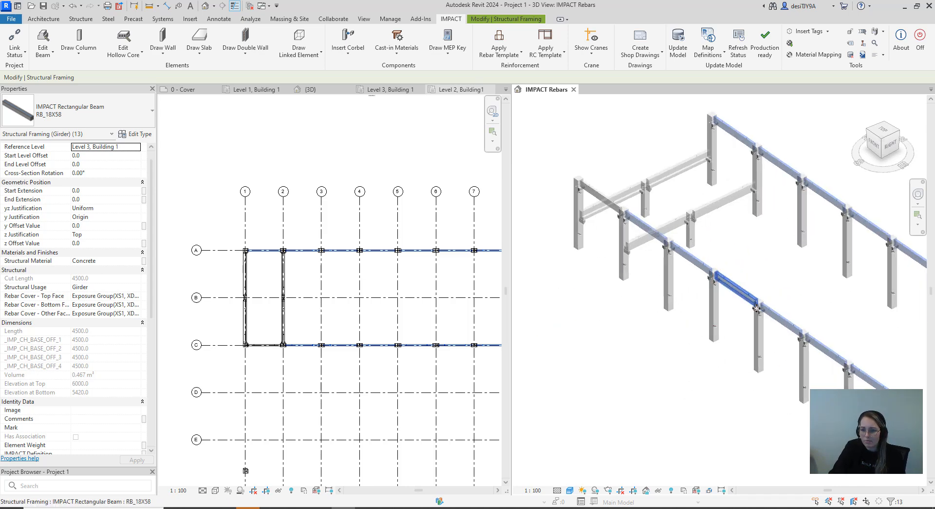
scroll(757, 307, up, 3)
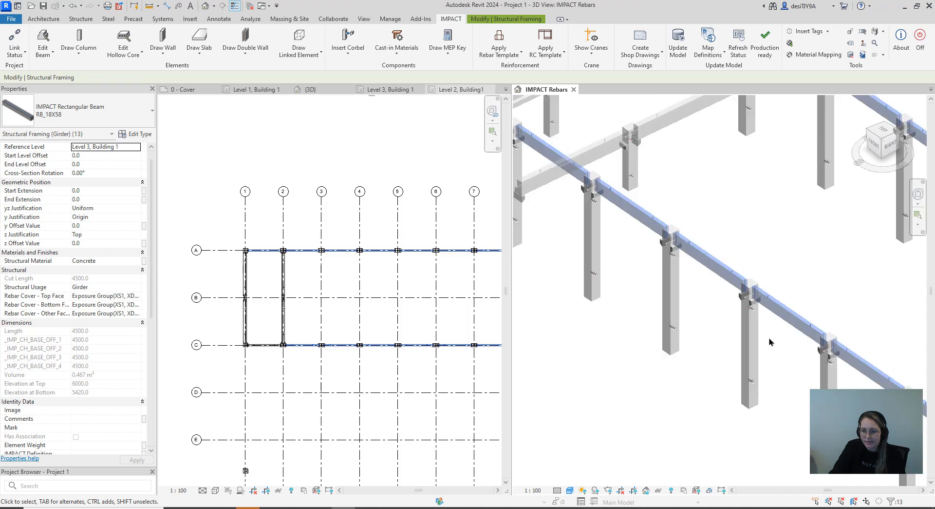
Examine the rebar and corbels of the standalone reinforced column beside the building frame.
scroll(780, 342, down, 5)
scroll(675, 383, up, 1)
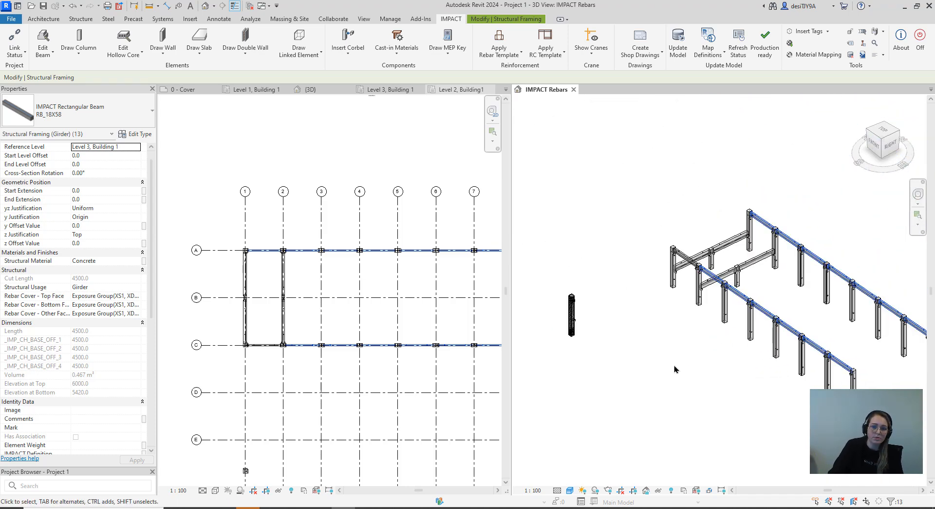
scroll(571, 315, up, 3)
scroll(572, 311, up, 5)
middle_drag(614, 314, 651, 294)
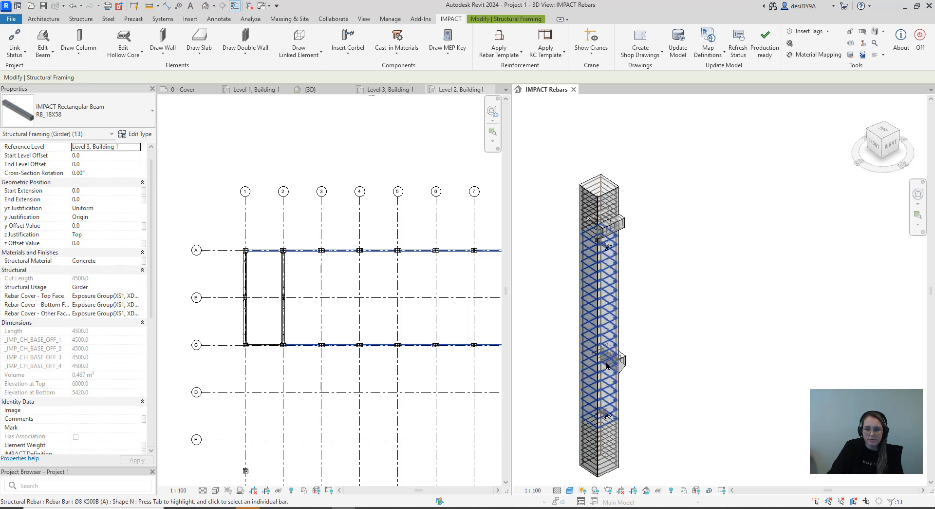
scroll(607, 365, down, 3)
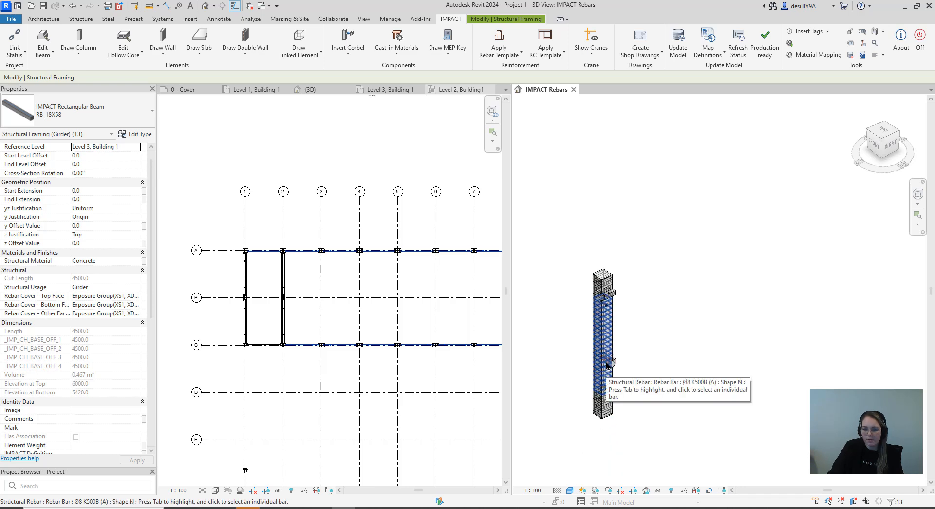
scroll(614, 306, down, 2)
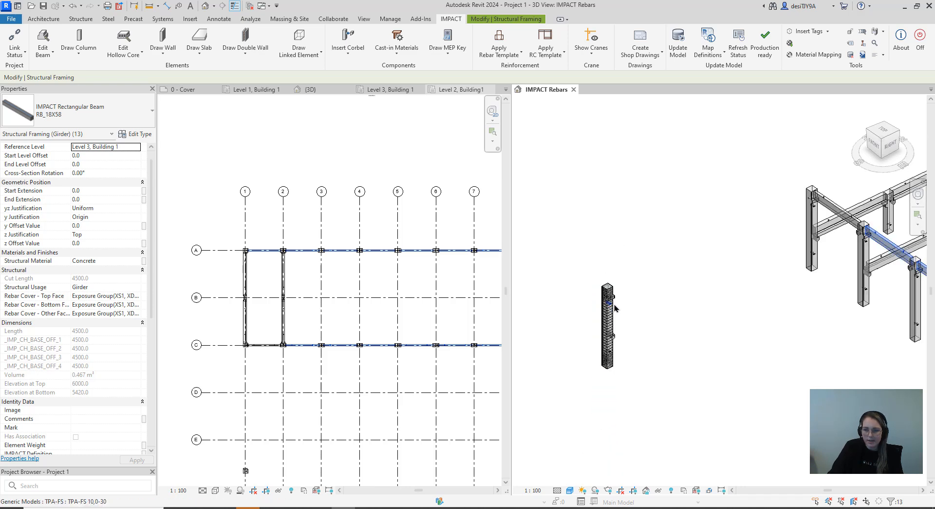
scroll(615, 308, up, 3)
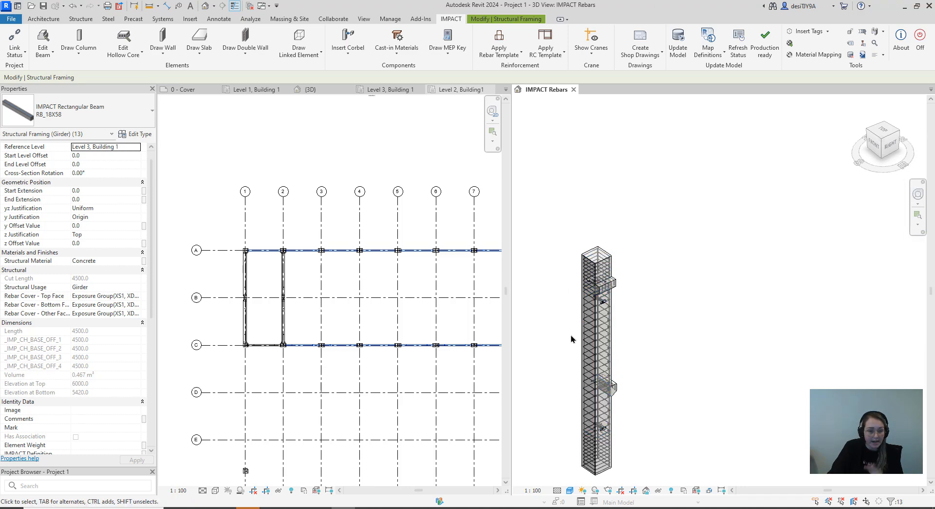
scroll(592, 322, up, 1)
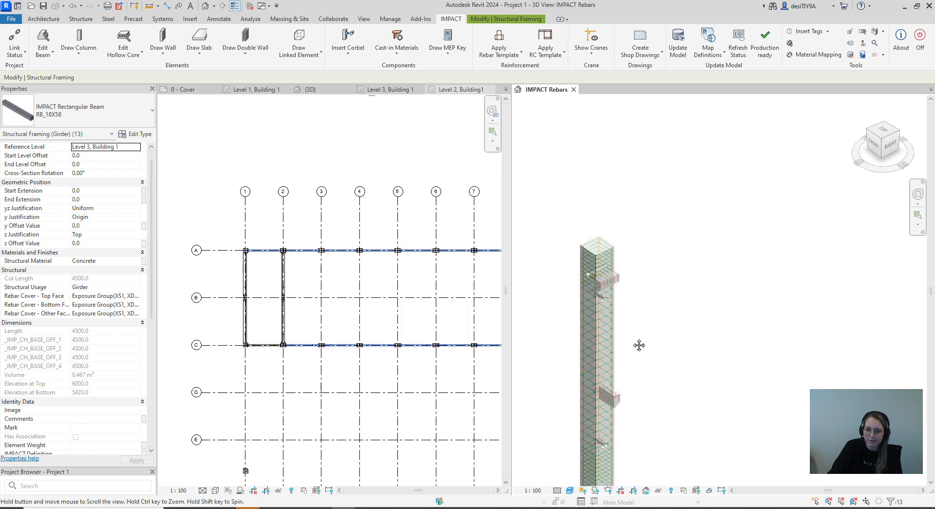
middle_drag(639, 345, 632, 271)
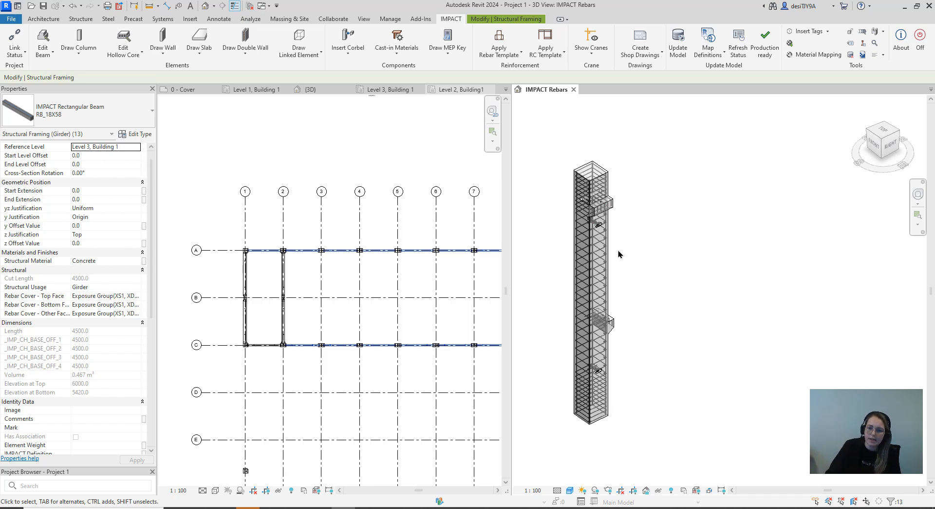
scroll(631, 258, down, 2)
middle_drag(634, 261, 622, 295)
scroll(612, 294, down, 1)
scroll(590, 290, down, 5)
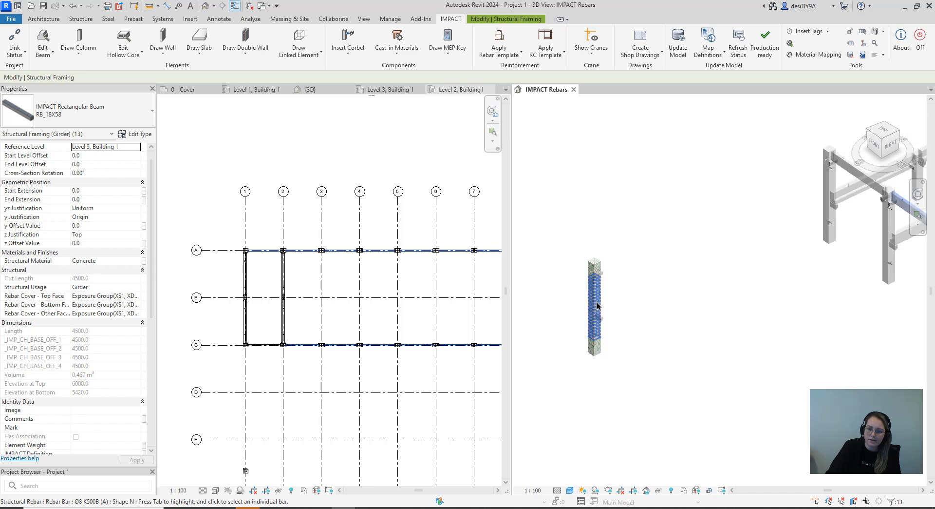
middle_drag(818, 305, 751, 388)
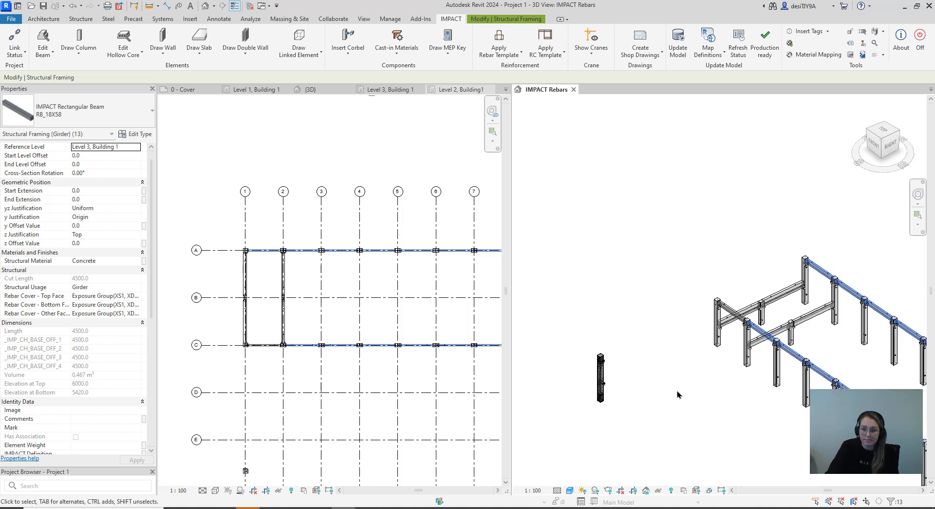
scroll(616, 411, up, 6)
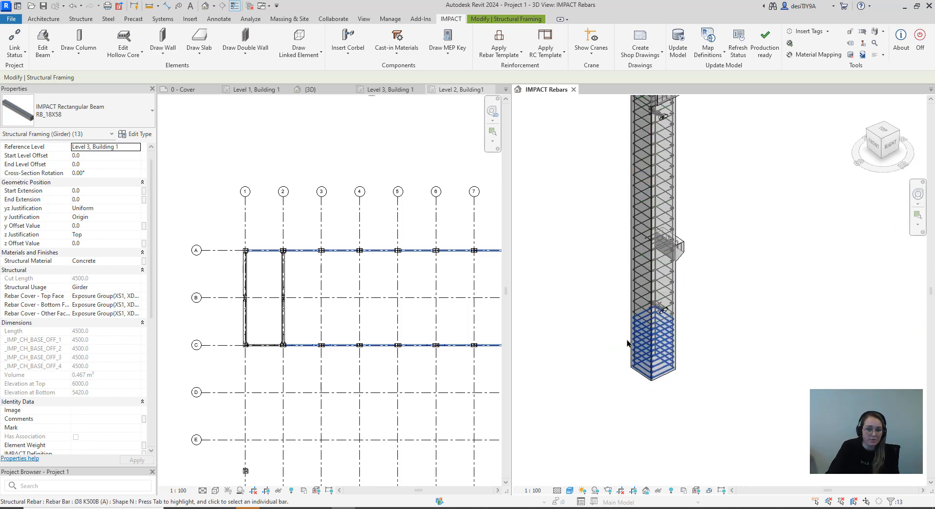
scroll(714, 278, down, 5)
middle_drag(714, 278, 620, 277)
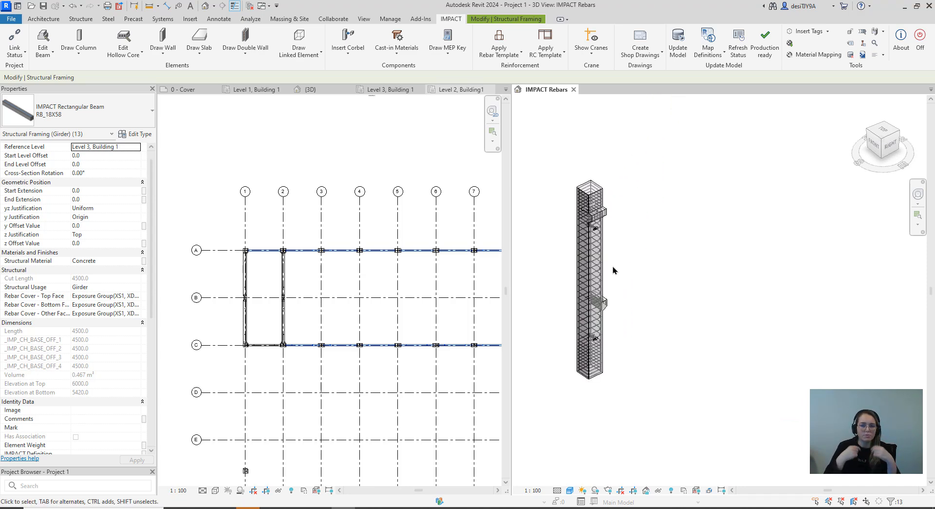
scroll(617, 236, down, 3)
middle_drag(619, 238, 555, 301)
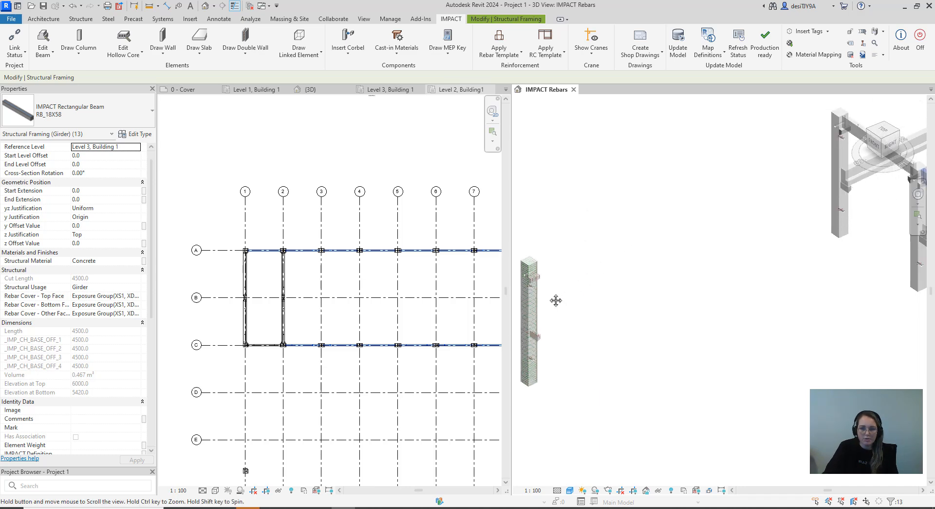
scroll(585, 292, down, 5)
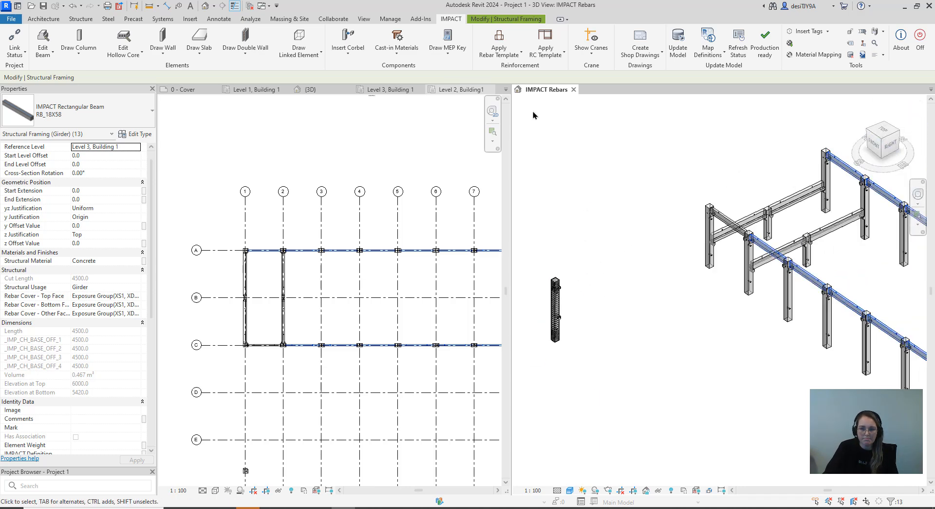
Create a project column rebar template named A6 with description "N+A shape" from the standalone reinforced column and save its rebar configuration.
click(502, 53)
click(510, 55)
click(517, 90)
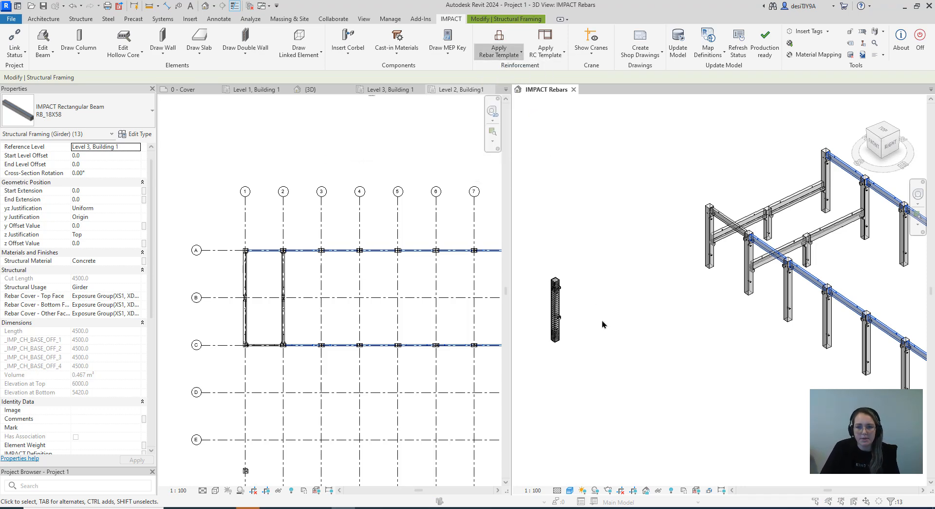
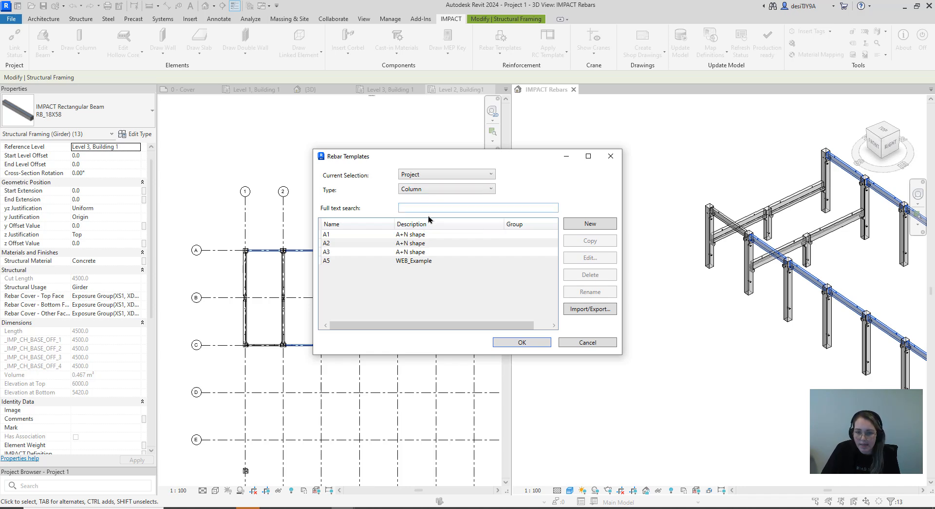
click(572, 227)
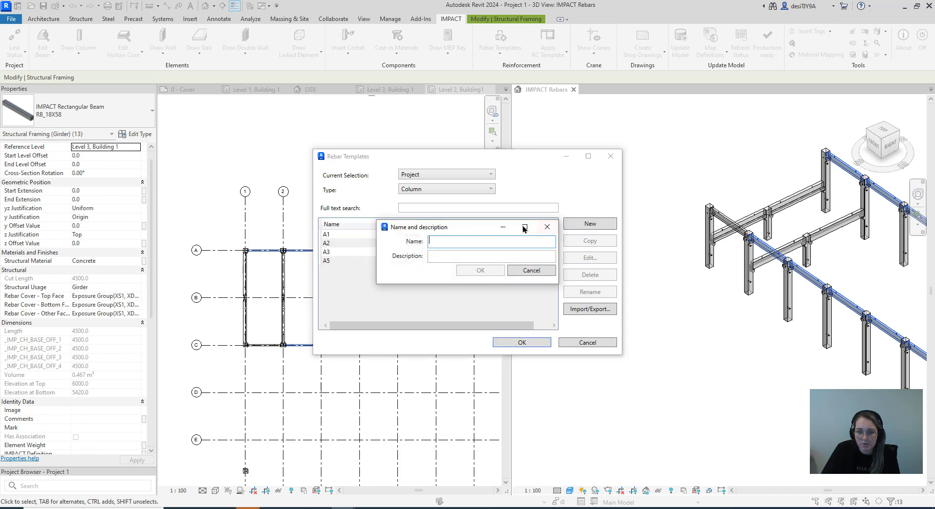
text(A6)
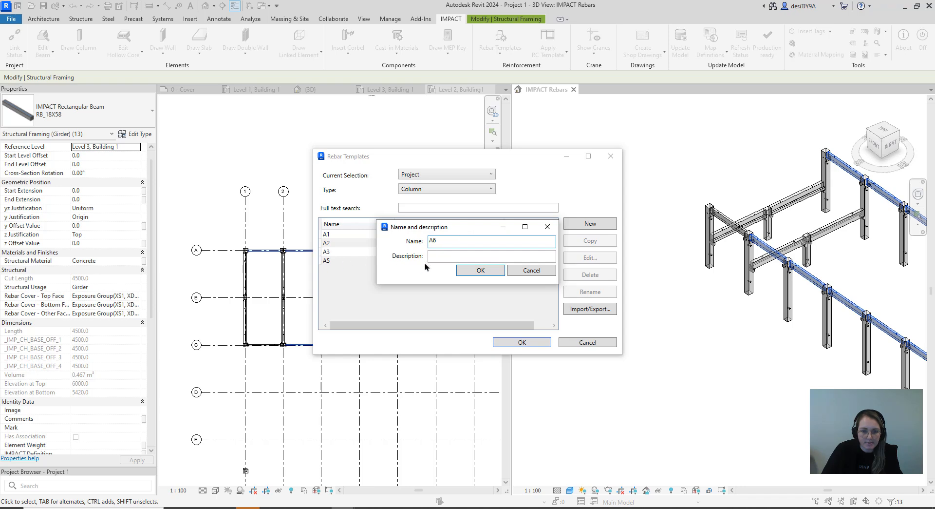
click(439, 259)
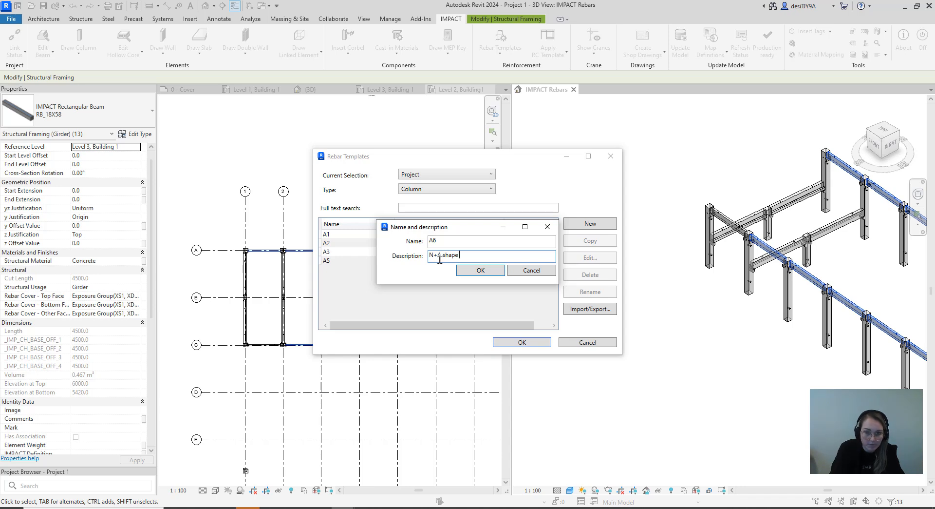
click(481, 270)
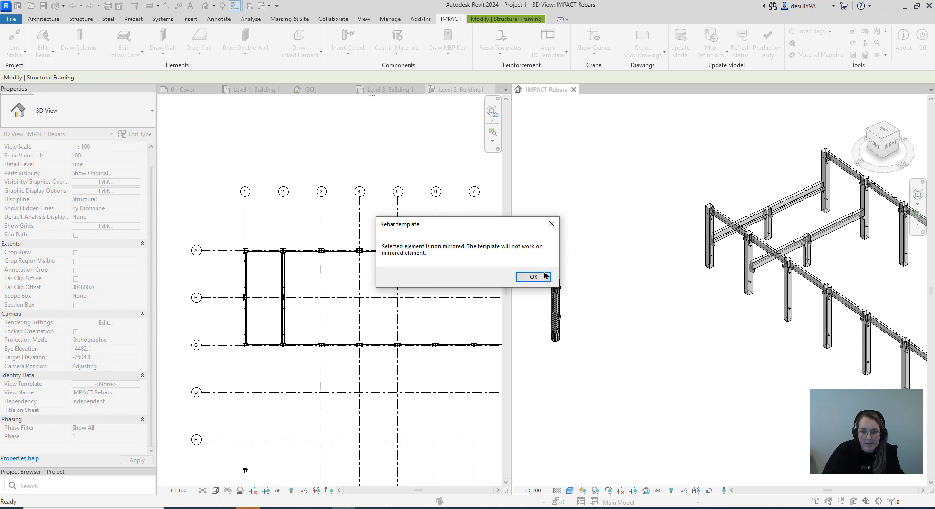
click(533, 276)
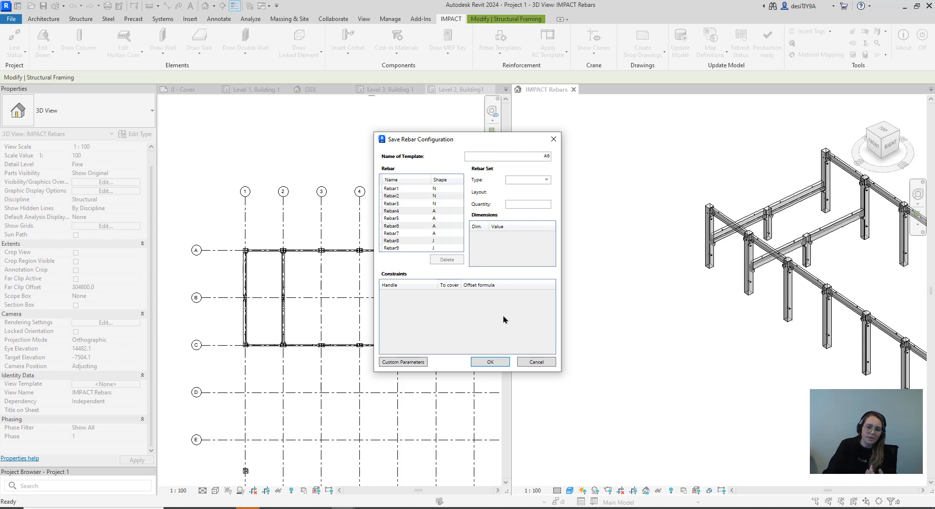
click(496, 364)
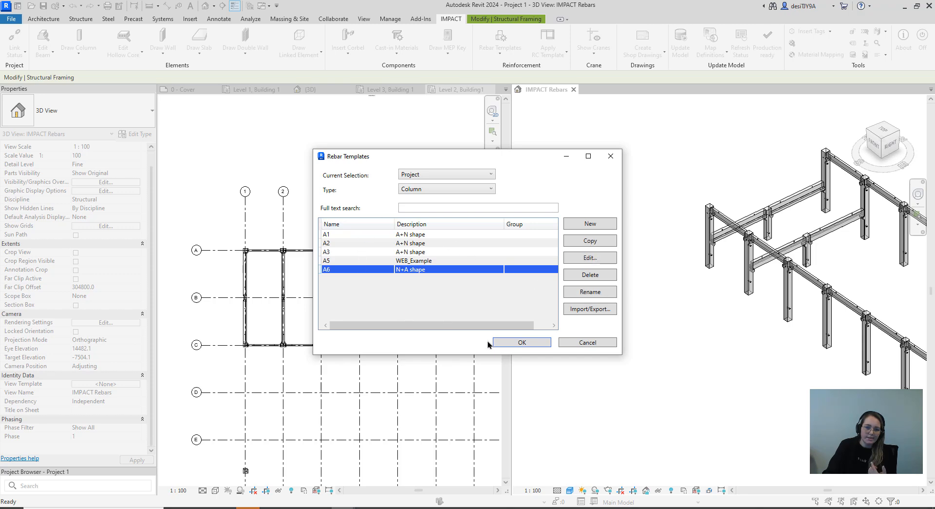
click(521, 343)
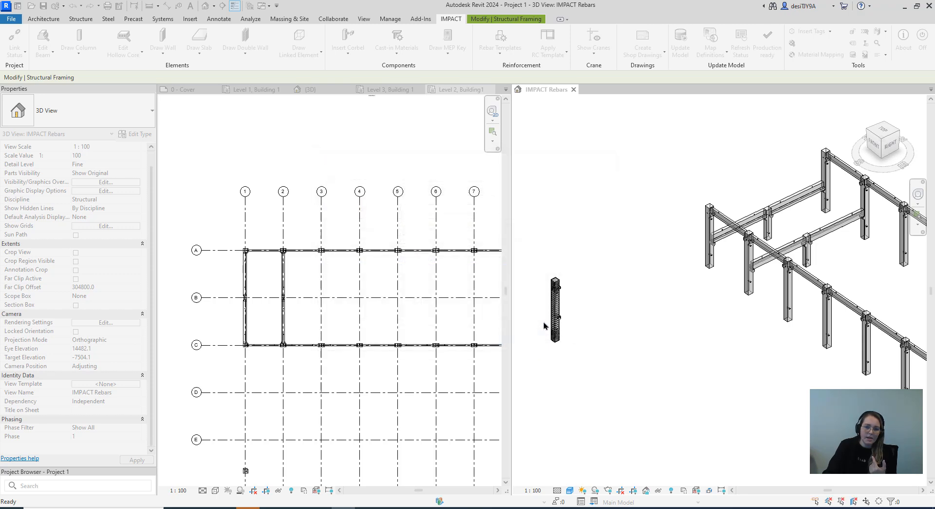
Select all visible columns of the corner column's RC50X50 type, excluding the standalone reinforced column.
scroll(606, 289, down, 3)
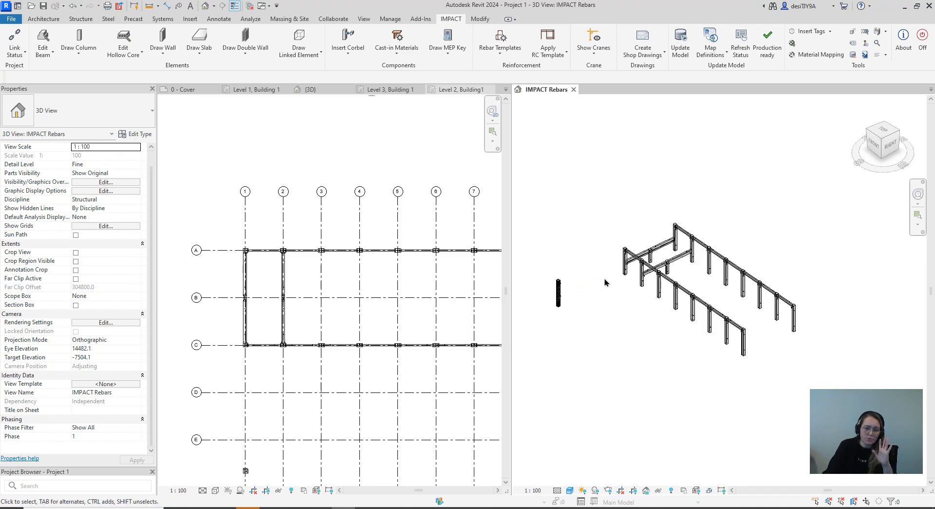
click(493, 54)
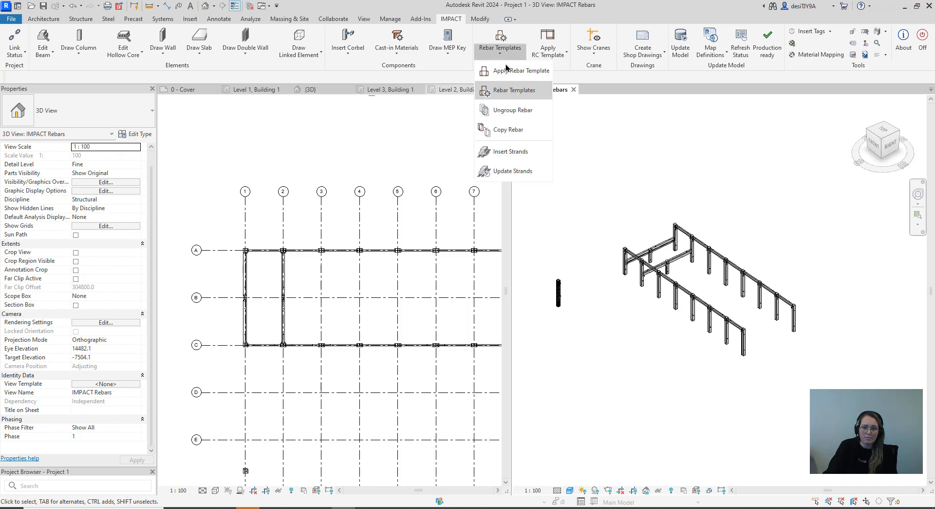
scroll(630, 276, up, 8)
click(610, 226)
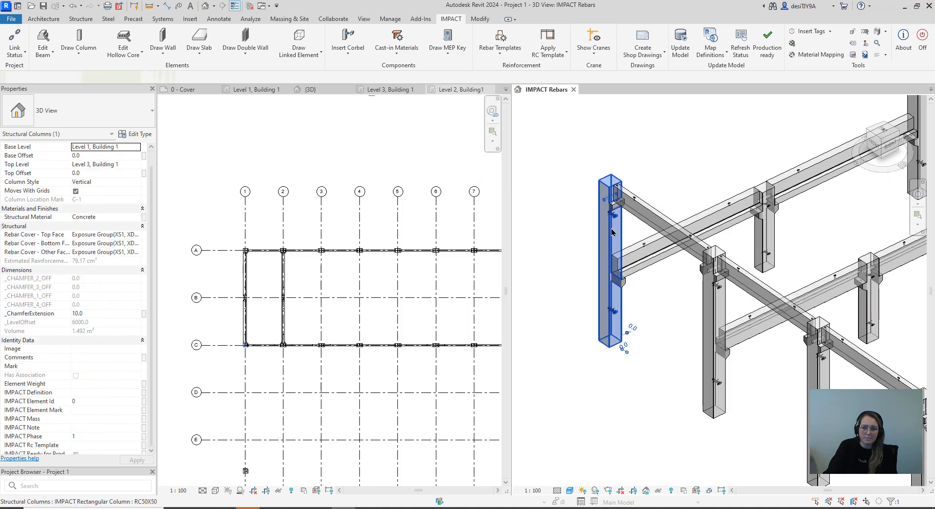
right_click(612, 224)
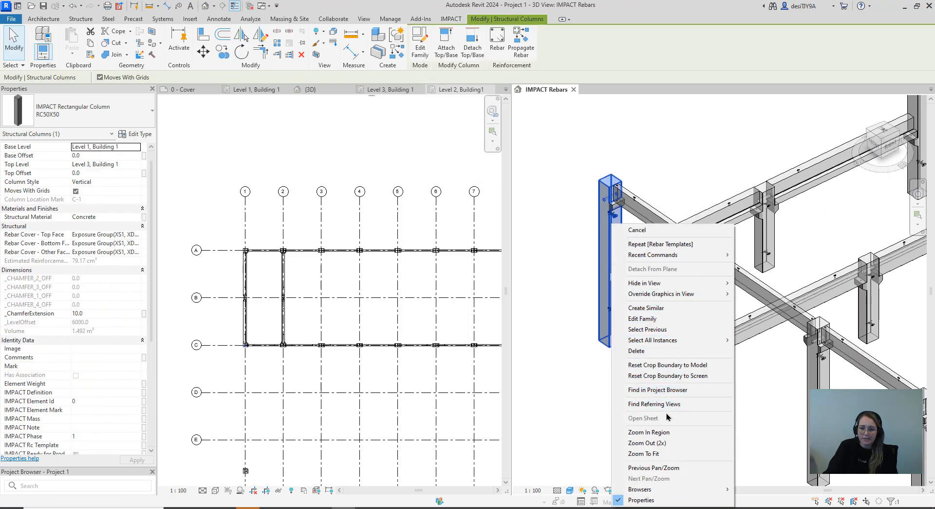
mouse_move(682, 341)
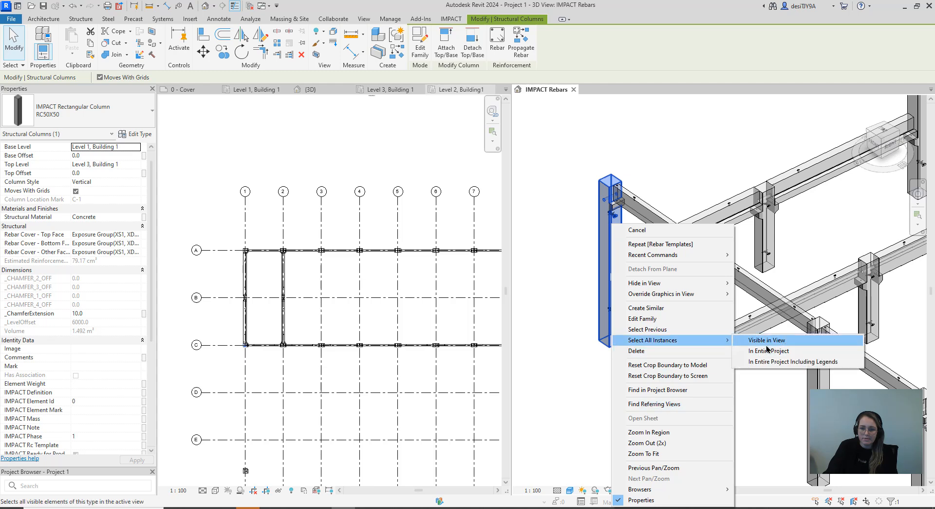
click(750, 340)
scroll(713, 312, down, 6)
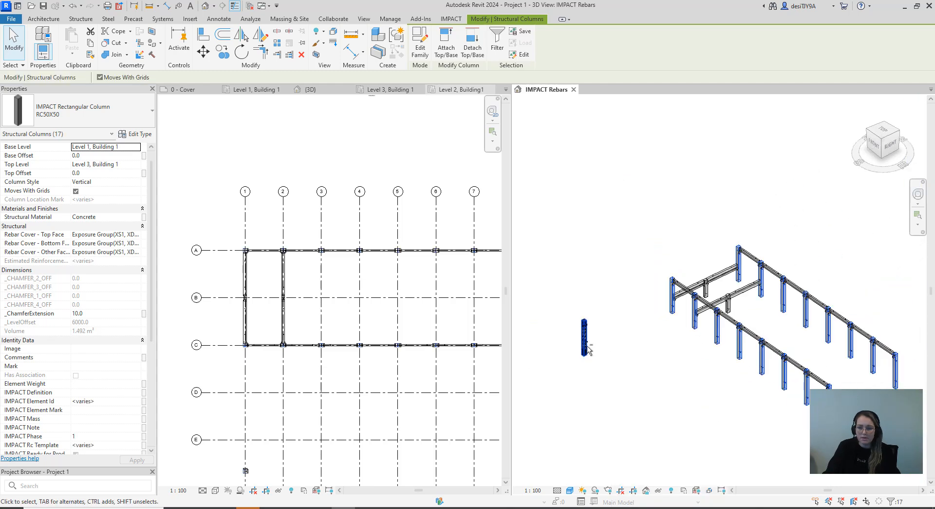
shift+click(585, 337)
scroll(680, 313, up, 2)
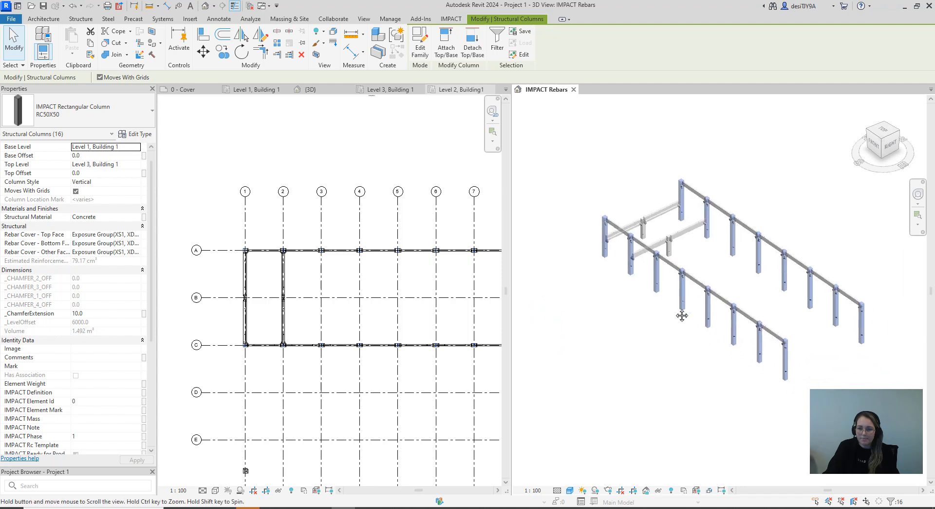
Apply the column rebar template A6 (N+A shape) to the selected building columns.
click(451, 19)
click(501, 49)
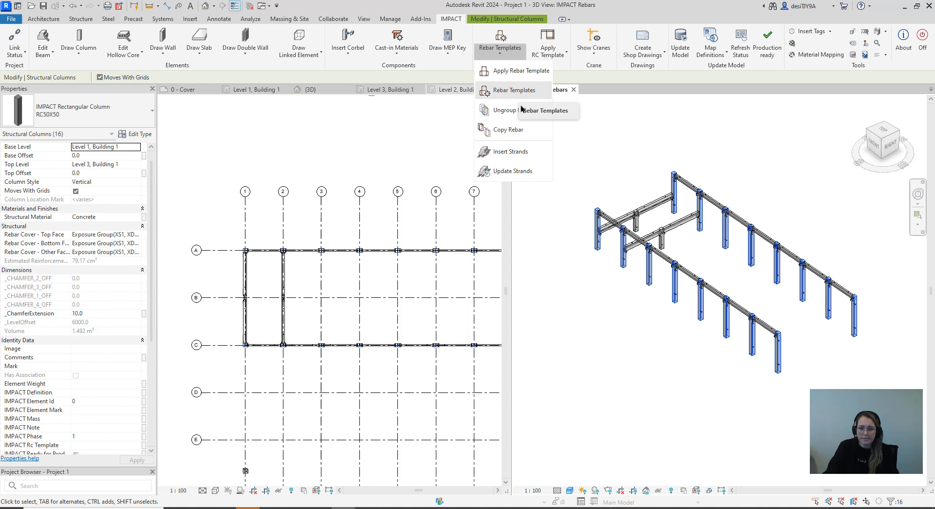
click(518, 74)
click(383, 234)
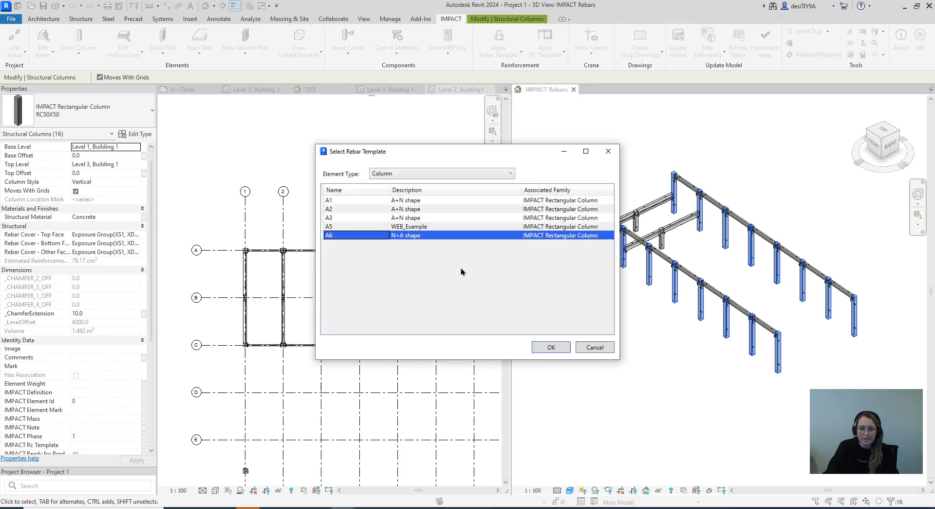
click(543, 348)
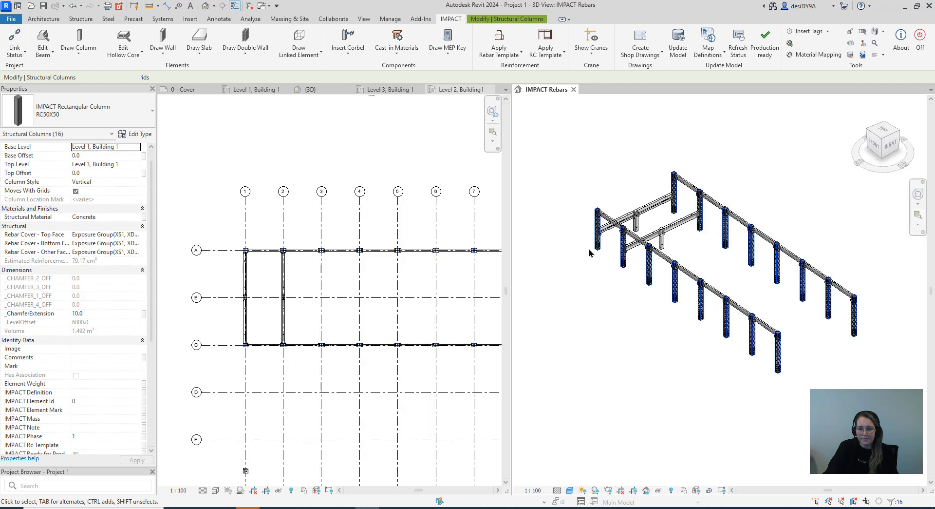
Examine the upper and middle stirrup sets in the reinforced column at grid C-1, including their layout and spacing.
scroll(610, 223, up, 5)
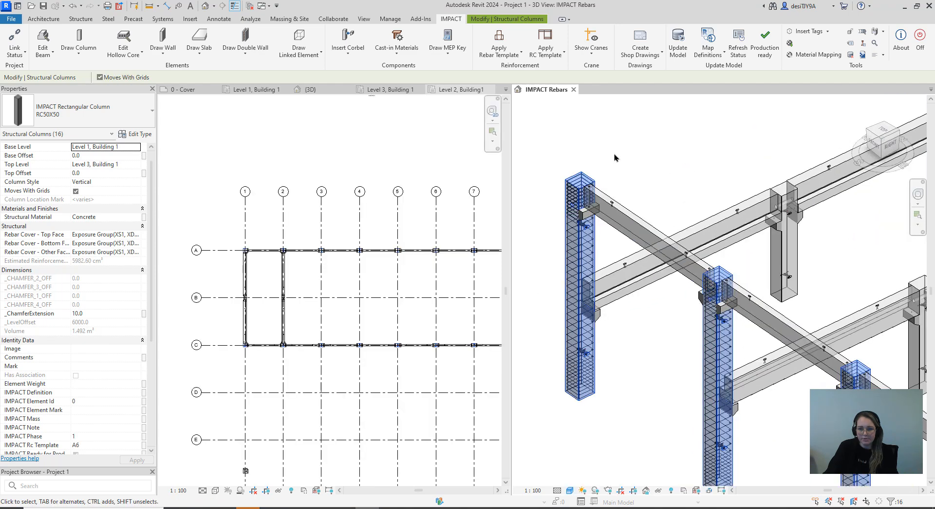
scroll(581, 204, up, 6)
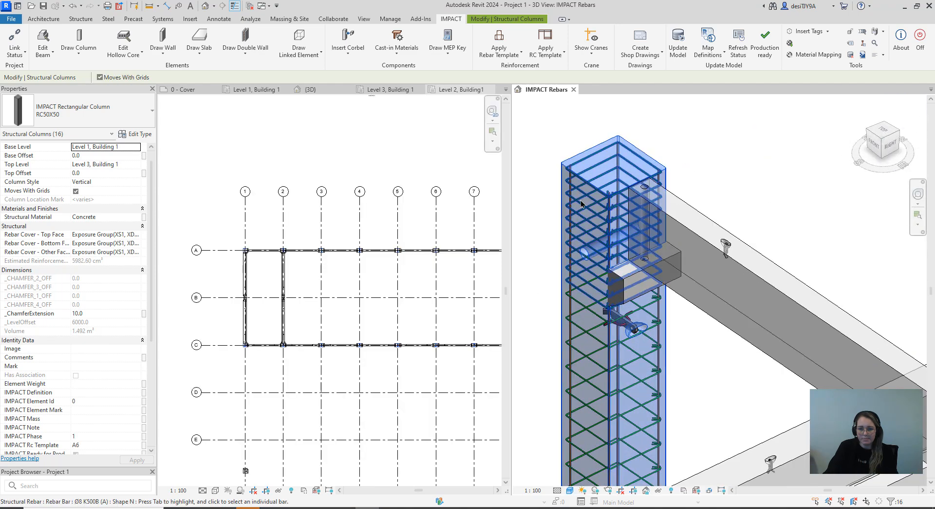
click(581, 203)
scroll(580, 282, down, 2)
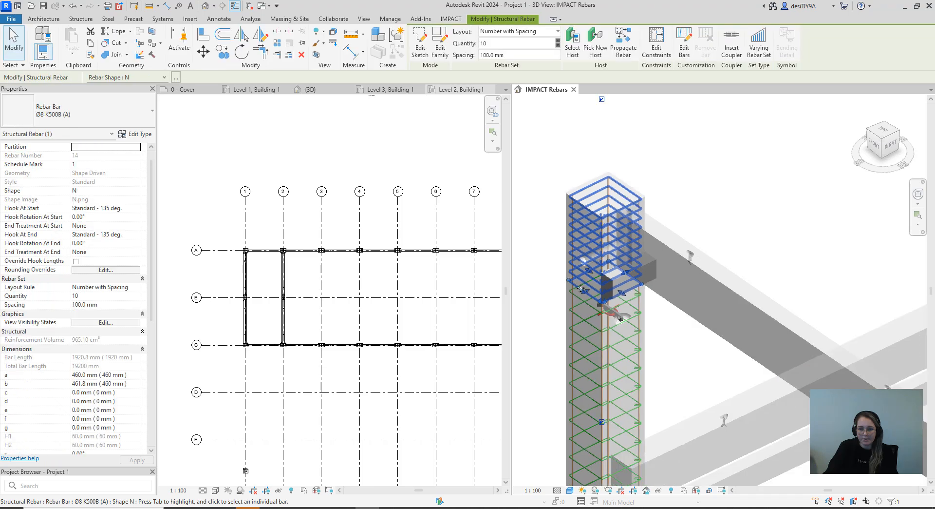
click(586, 335)
scroll(586, 331, down, 3)
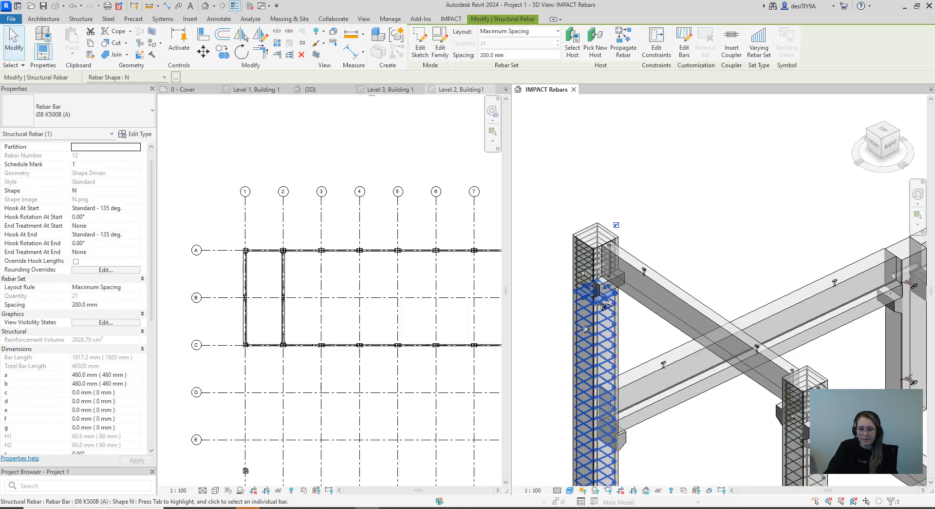
scroll(585, 329, down, 4)
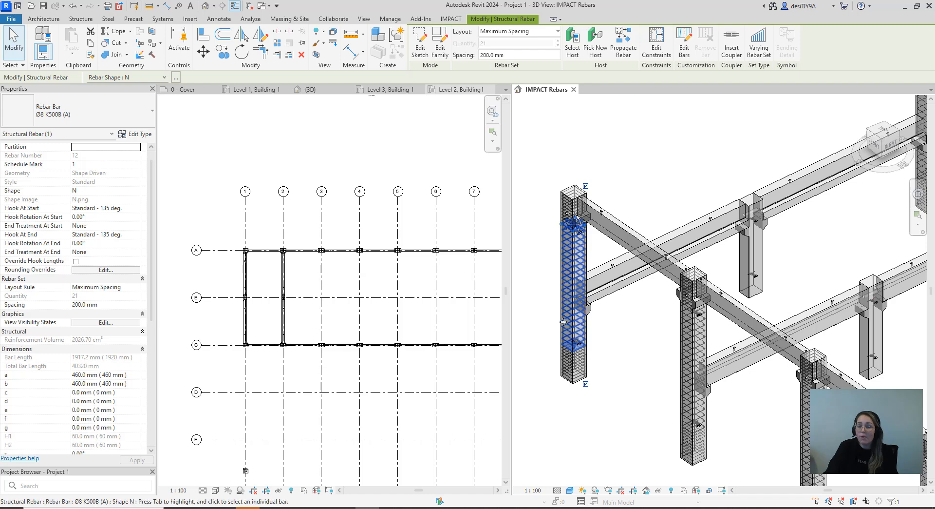
scroll(574, 214, up, 3)
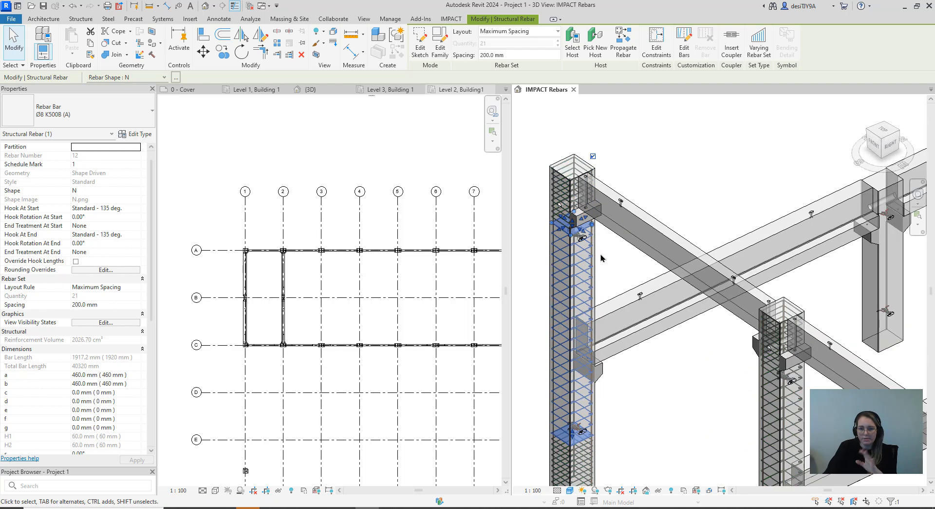
click(638, 191)
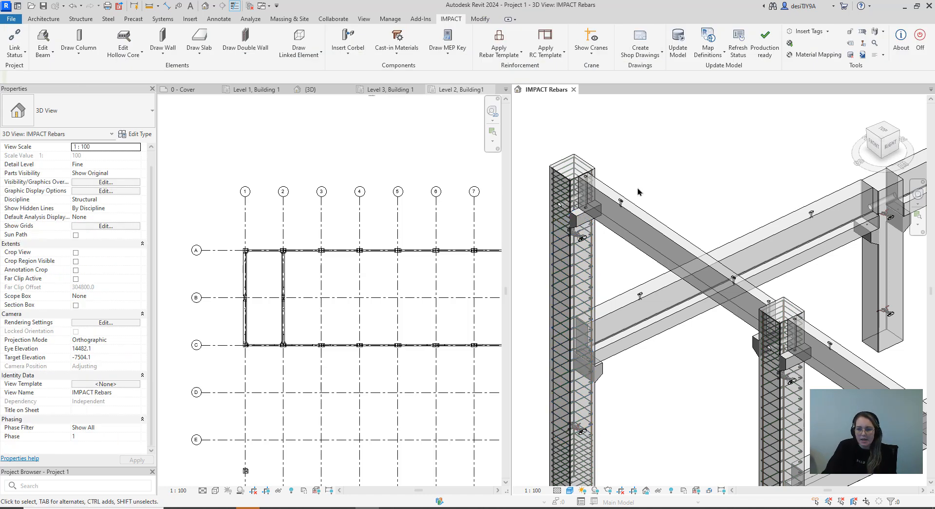
Compare the corbel reinforcement on the standalone column with the corbels of the building columns.
scroll(639, 191, down, 6)
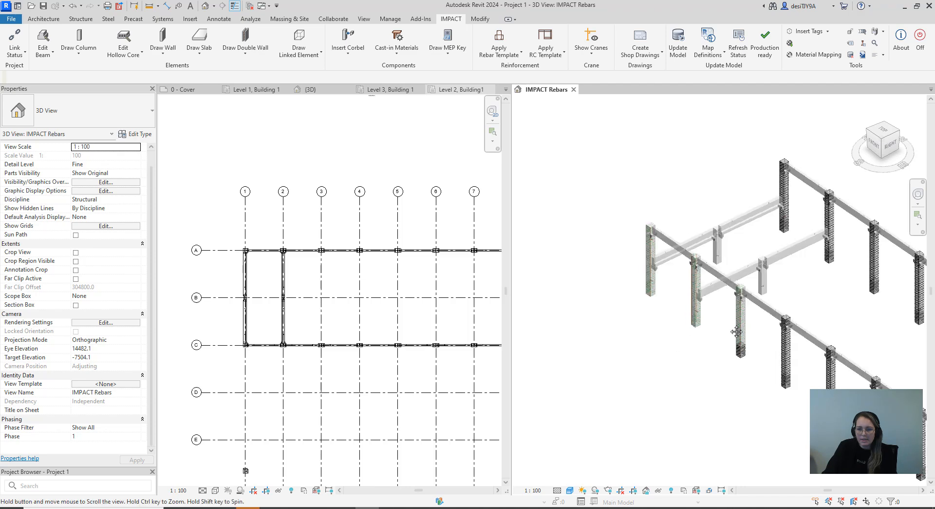
scroll(663, 312, up, 8)
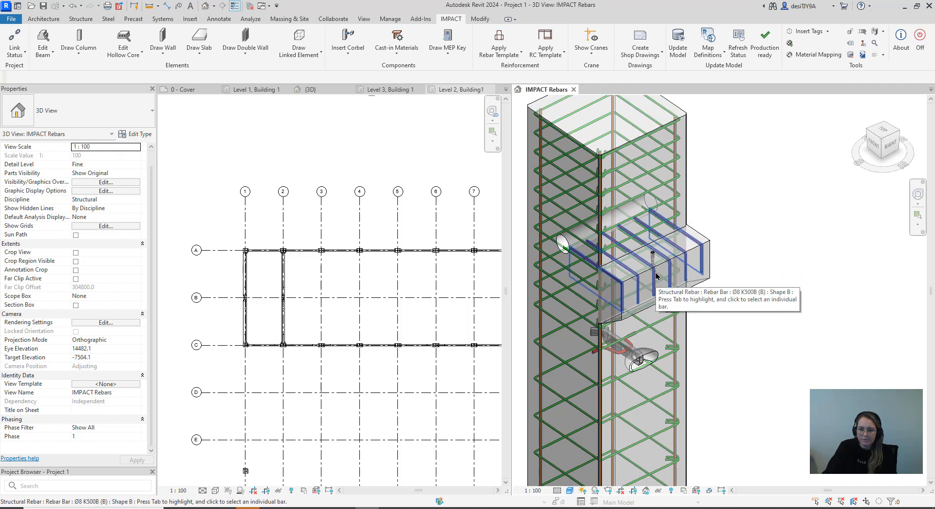
scroll(649, 275, down, 2)
scroll(648, 276, down, 4)
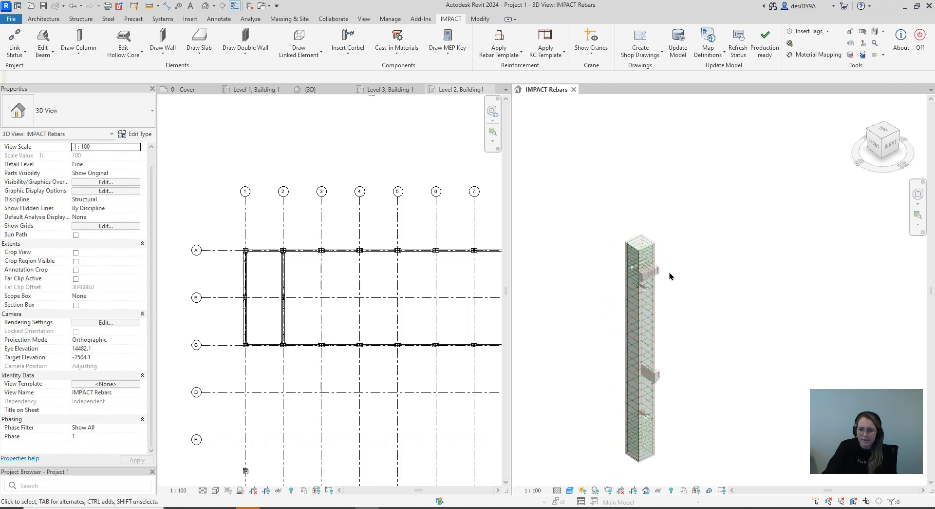
scroll(679, 269, up, 5)
scroll(704, 229, up, 5)
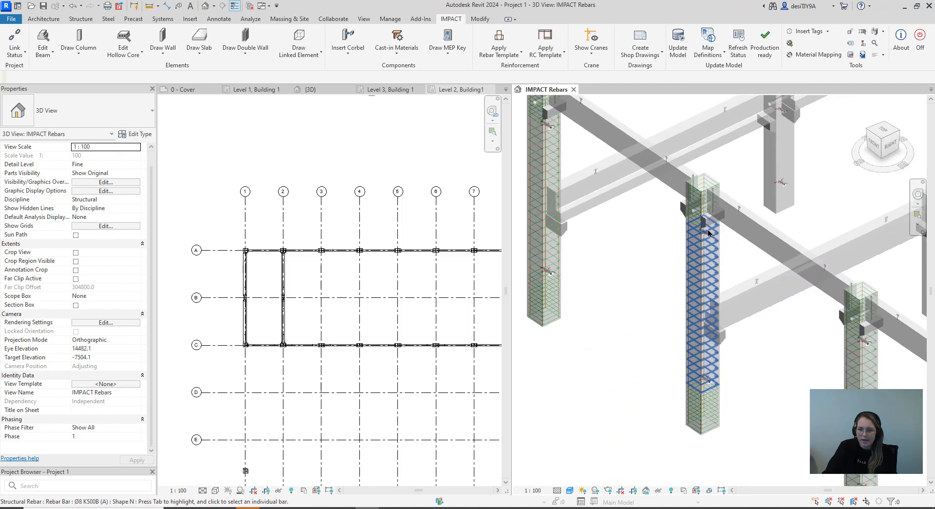
Select all visible instances of the (150+350)x300 Corbel with socket type on the building columns.
click(711, 216)
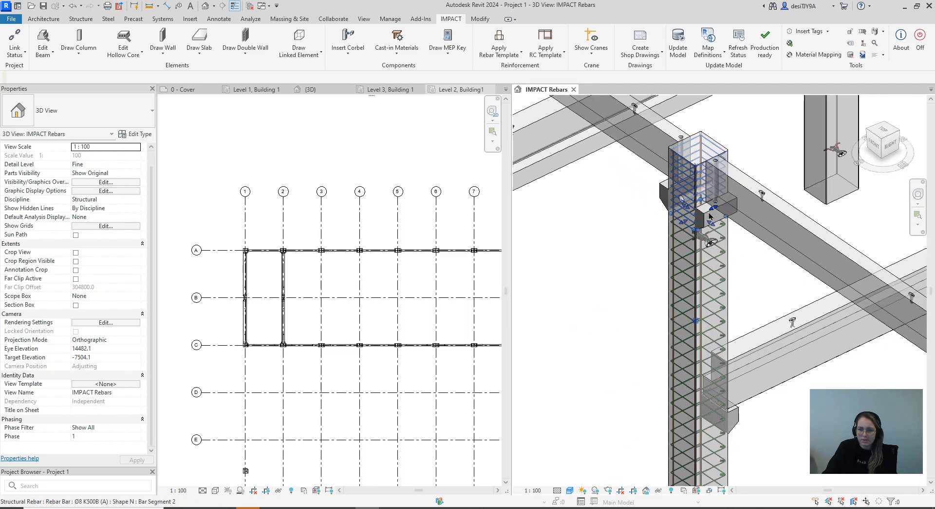
click(753, 179)
click(732, 201)
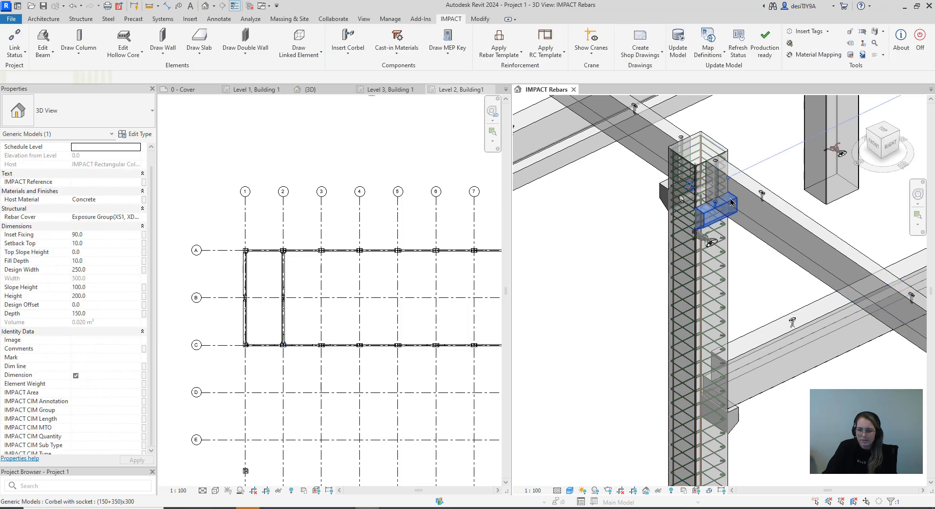
right_click(732, 202)
mouse_move(796, 303)
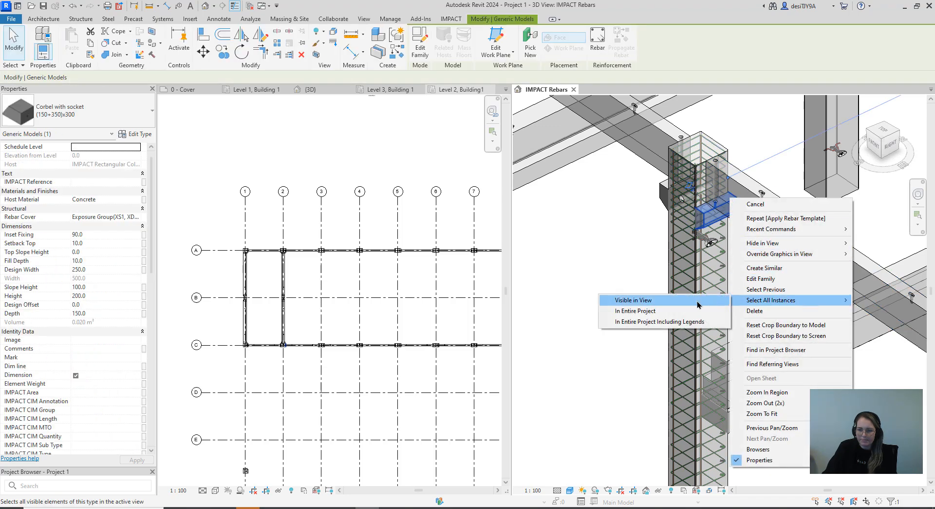
click(648, 301)
scroll(706, 330, down, 6)
middle_drag(695, 295, 641, 251)
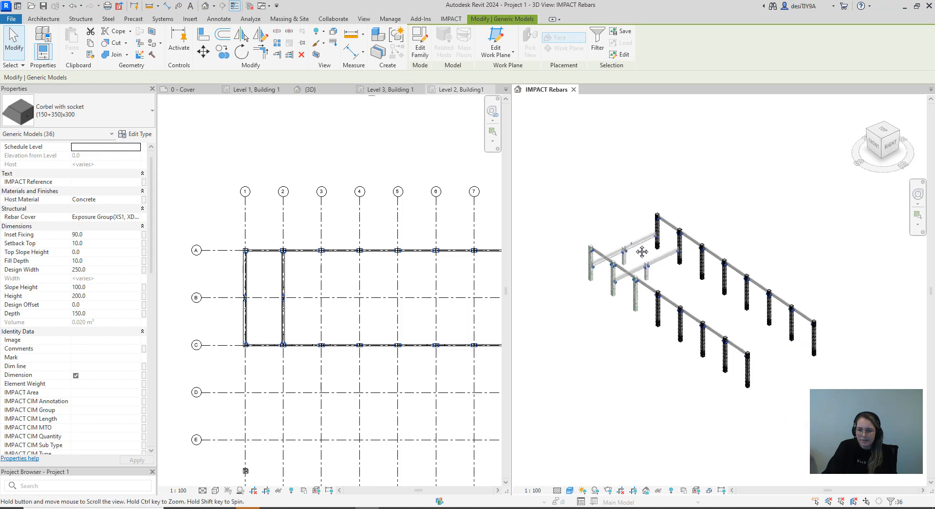
scroll(555, 297, up, 8)
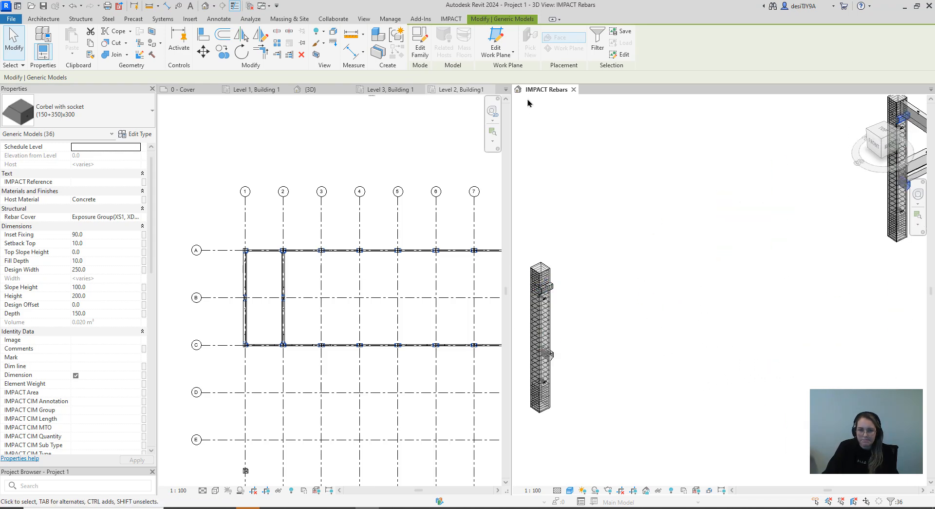
Apply the corbel rebar template A_CORBEL (B shap100 mm) to the selected corbels.
click(451, 18)
click(499, 52)
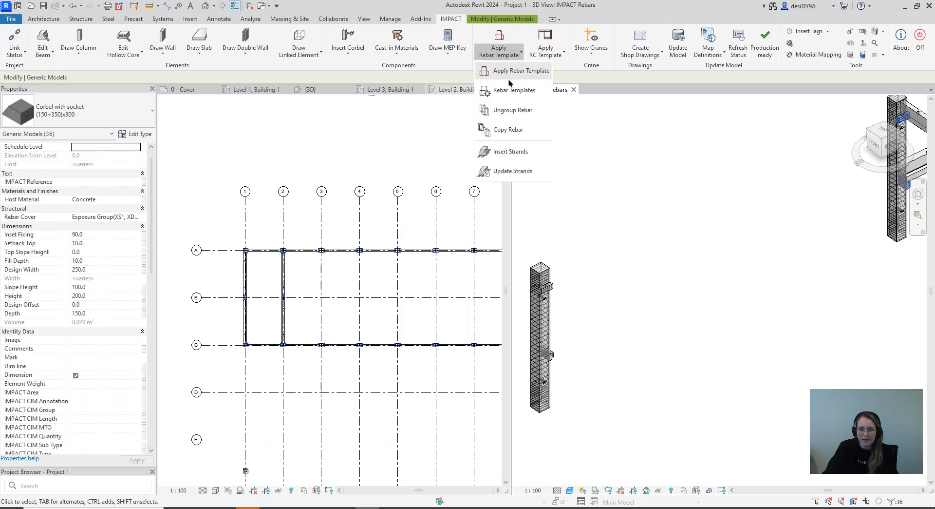
click(509, 77)
click(415, 174)
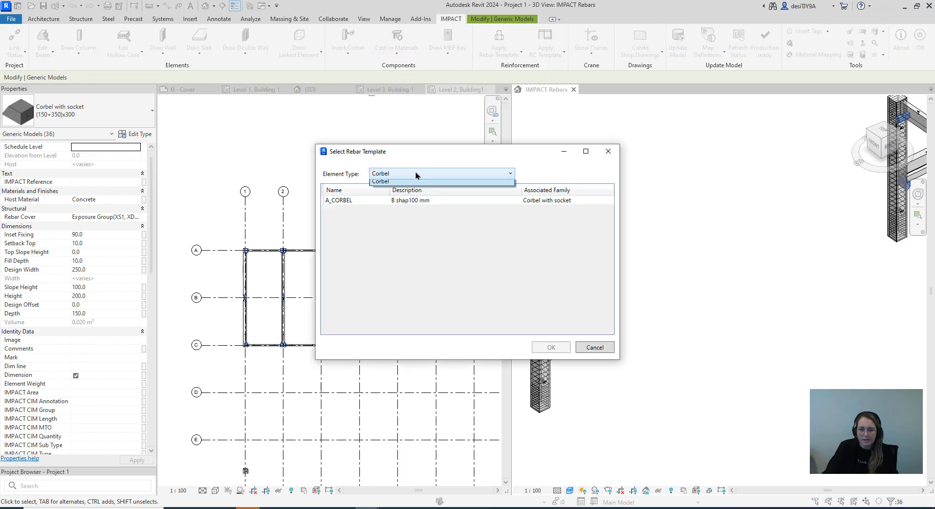
click(415, 182)
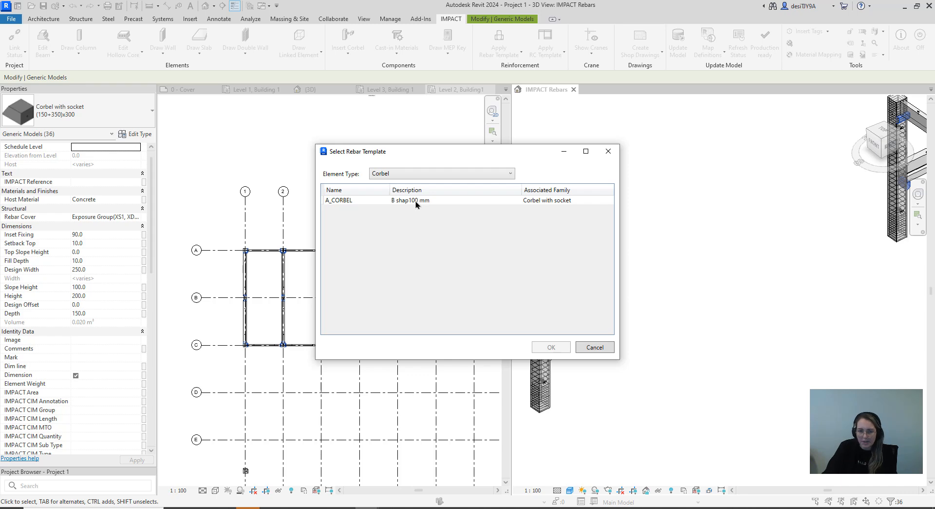
click(417, 201)
click(552, 347)
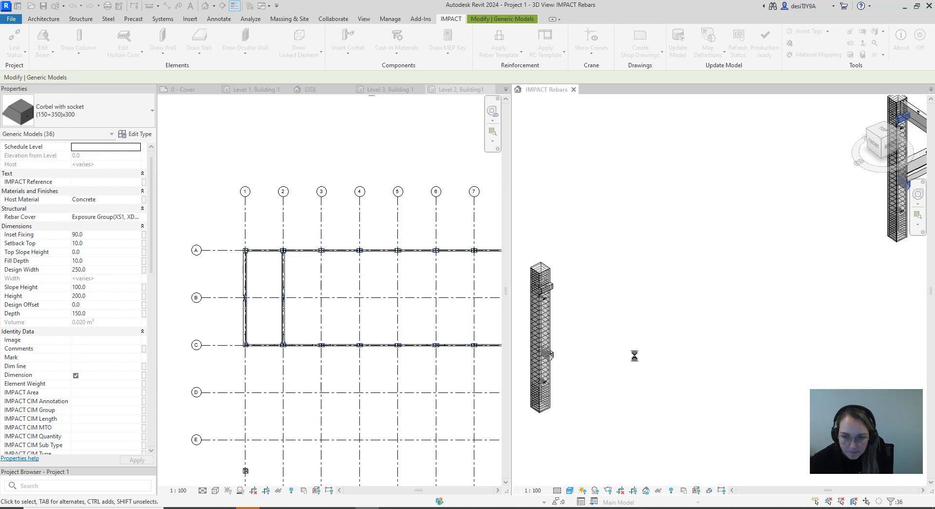
Examine the bars inside the building's corbels and how they sit within the column reinforcement.
scroll(648, 296, down, 7)
middle_drag(694, 305, 600, 238)
scroll(634, 224, up, 10)
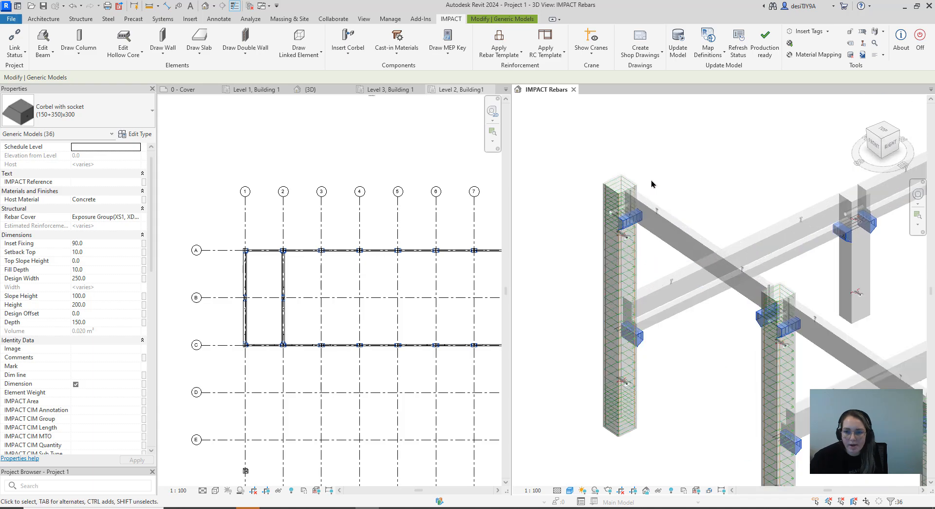
key(Escape)
scroll(632, 222, up, 8)
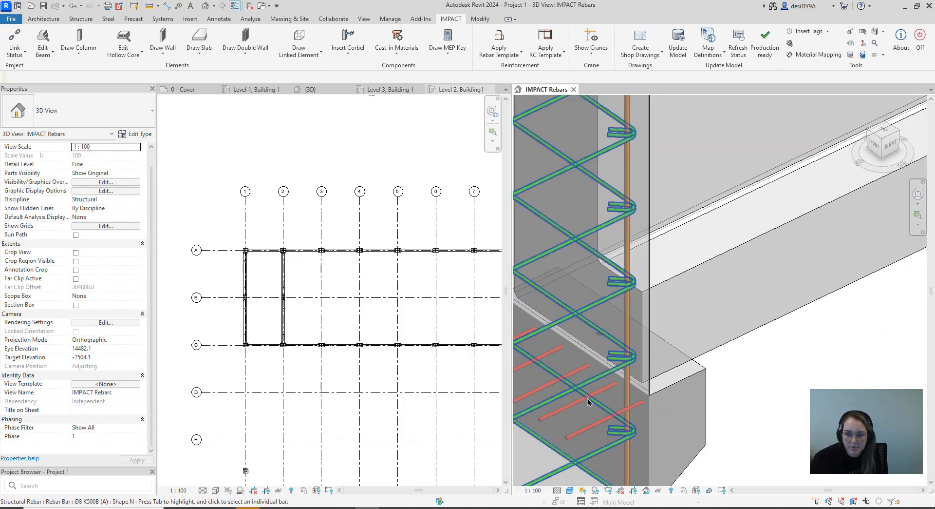
scroll(594, 413, down, 10)
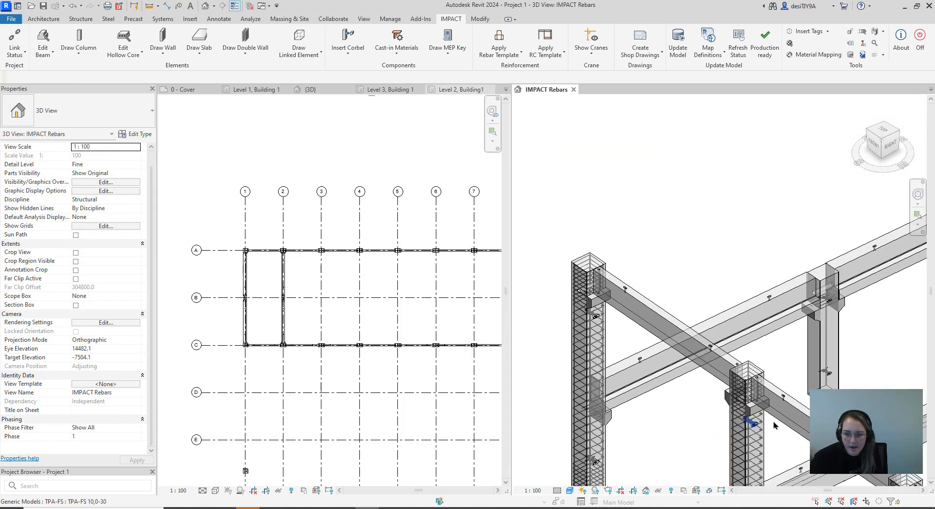
scroll(745, 405, up, 4)
scroll(745, 404, up, 4)
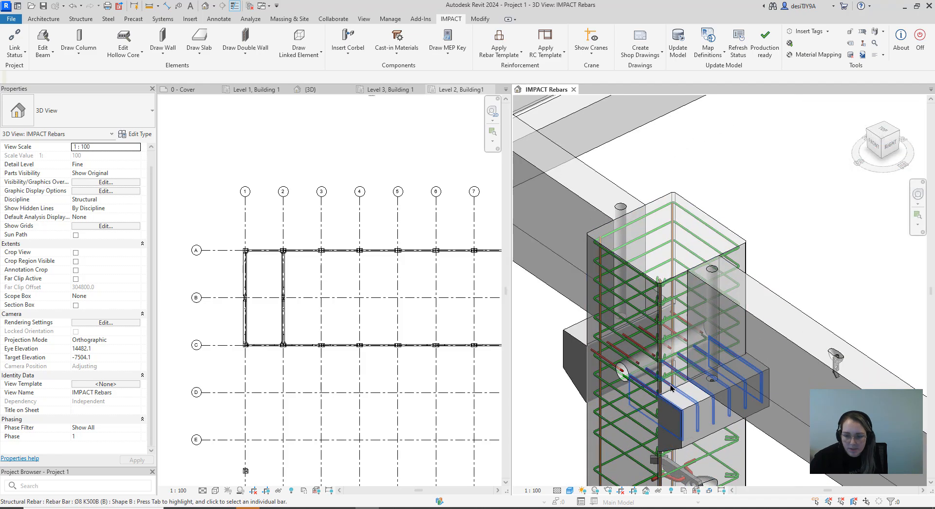
scroll(671, 388, down, 10)
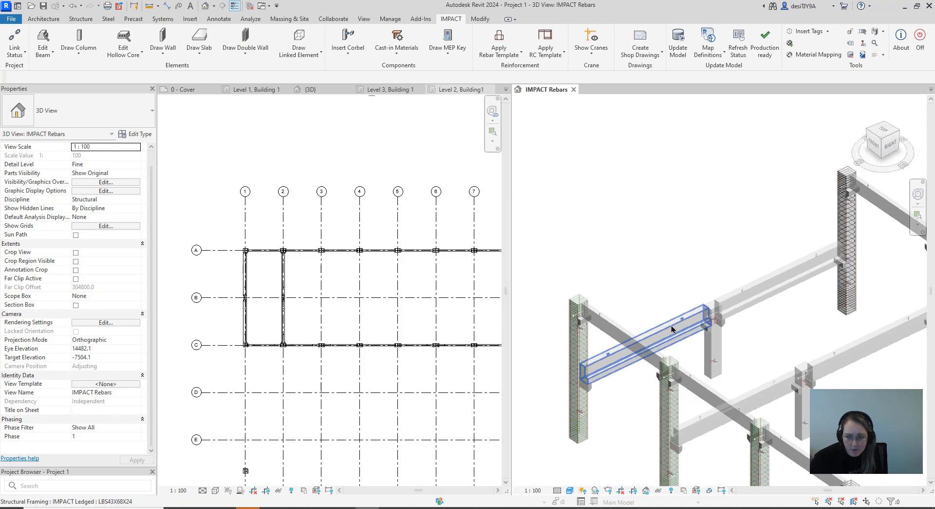
Examine the reinforcement at the top of the corner column and check the available types of the IMPACT Rectangular Column family.
scroll(671, 329, down, 5)
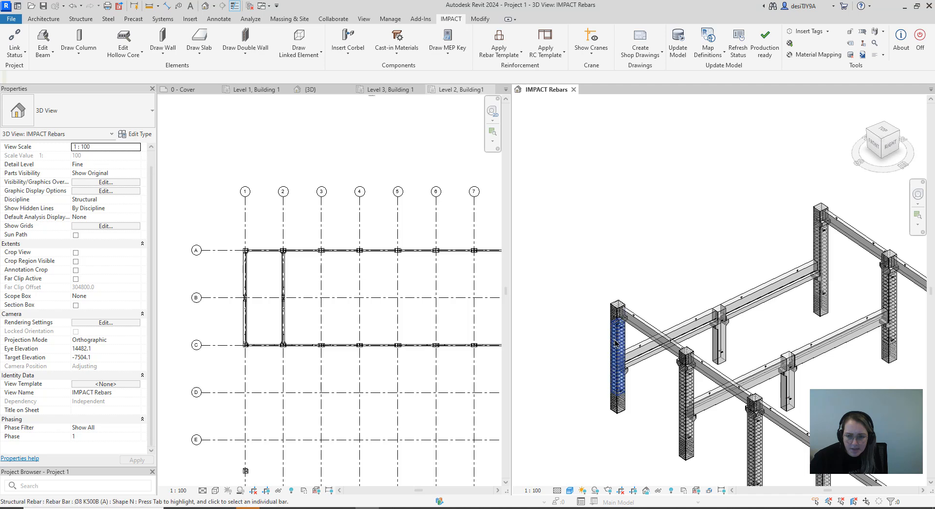
scroll(616, 342, up, 5)
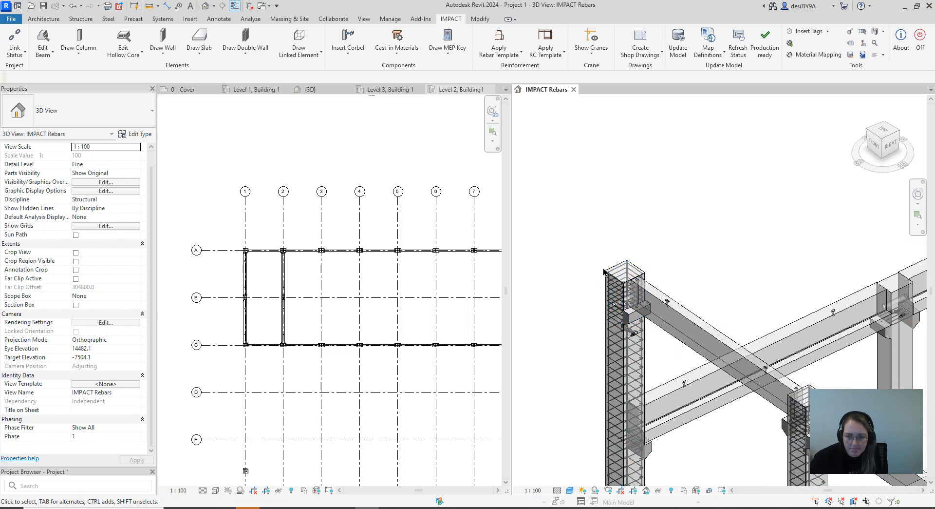
scroll(604, 271, up, 5)
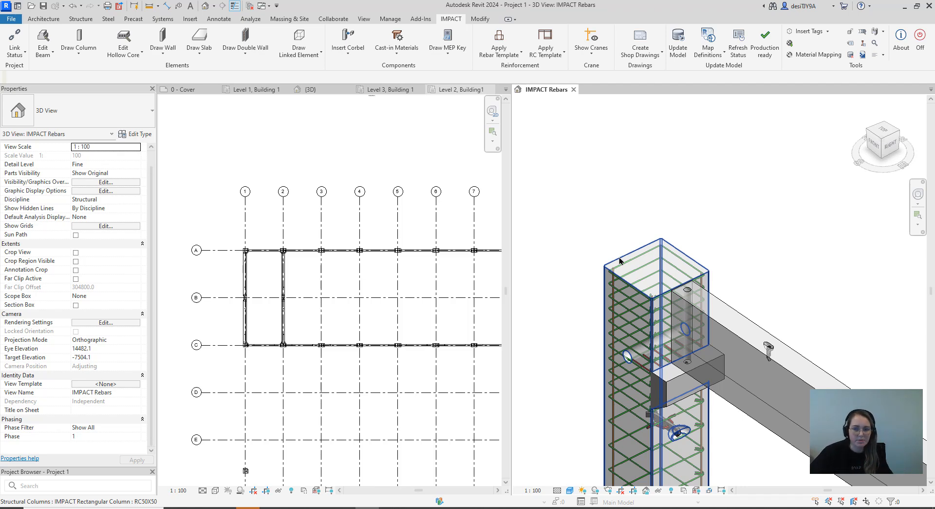
scroll(616, 244, down, 2)
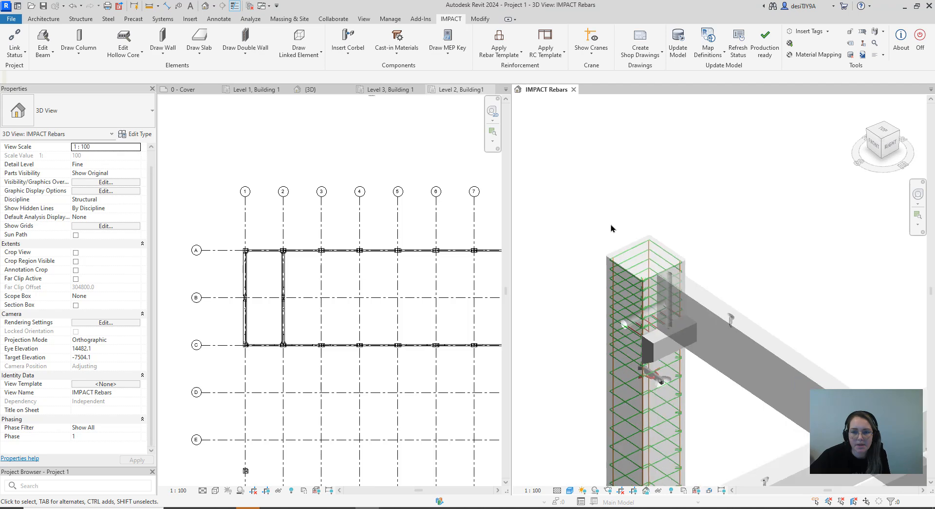
click(622, 256)
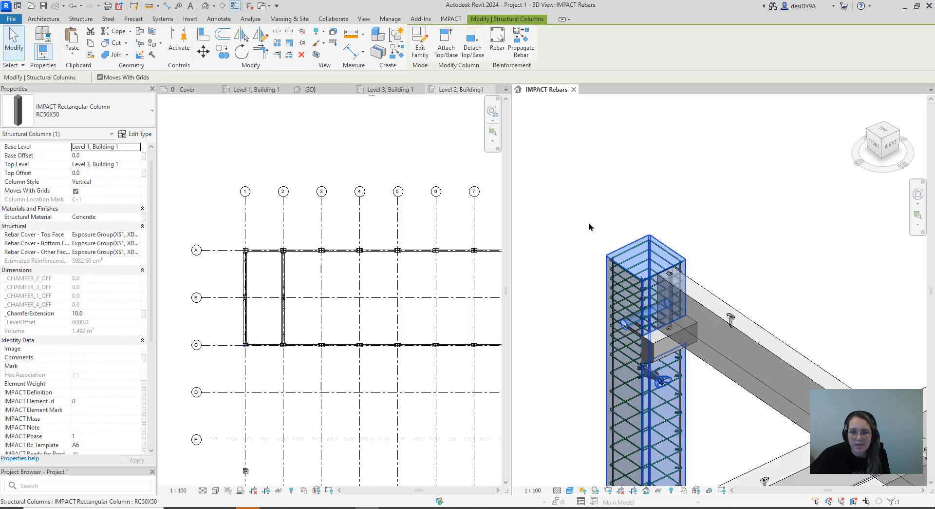
click(110, 122)
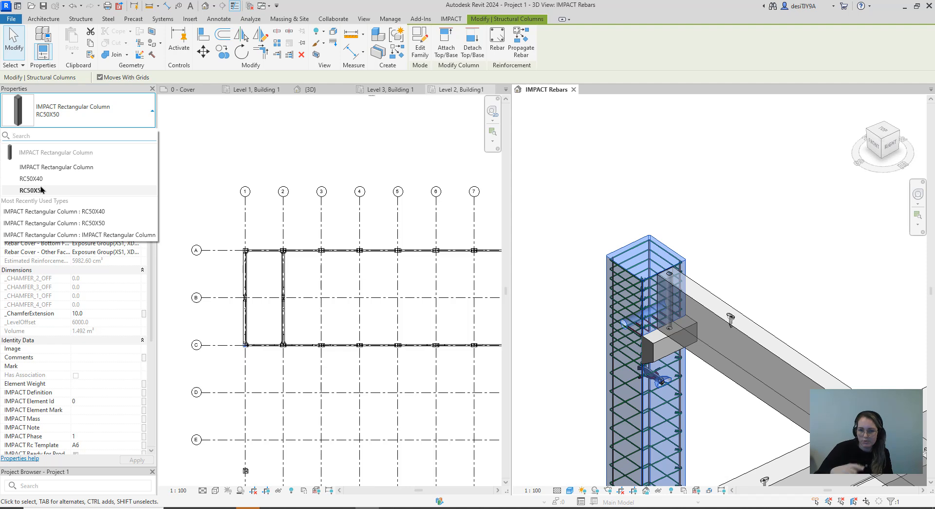
click(533, 191)
scroll(559, 219, down, 3)
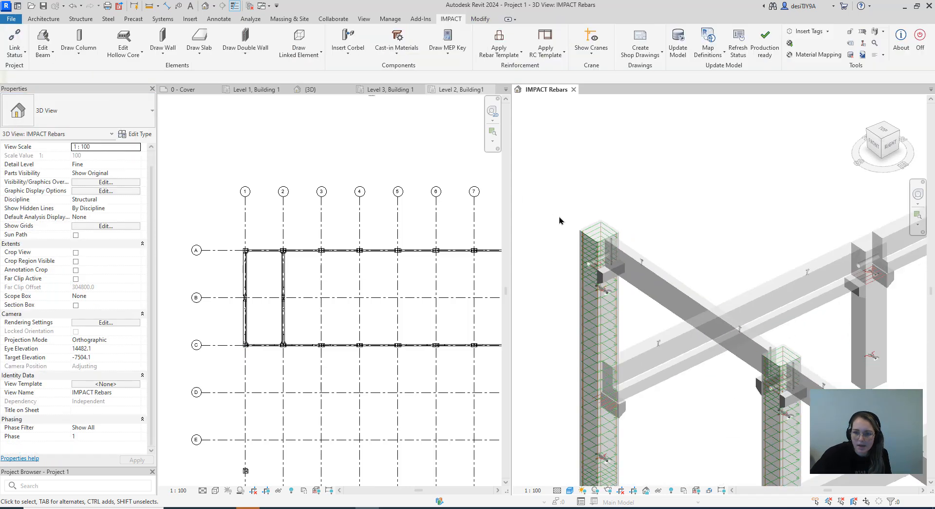
Review in the Rebar Templates manager which element types can have templates, and close it without changes.
scroll(591, 225, down, 3)
middle_drag(651, 255, 634, 249)
scroll(633, 249, down, 1)
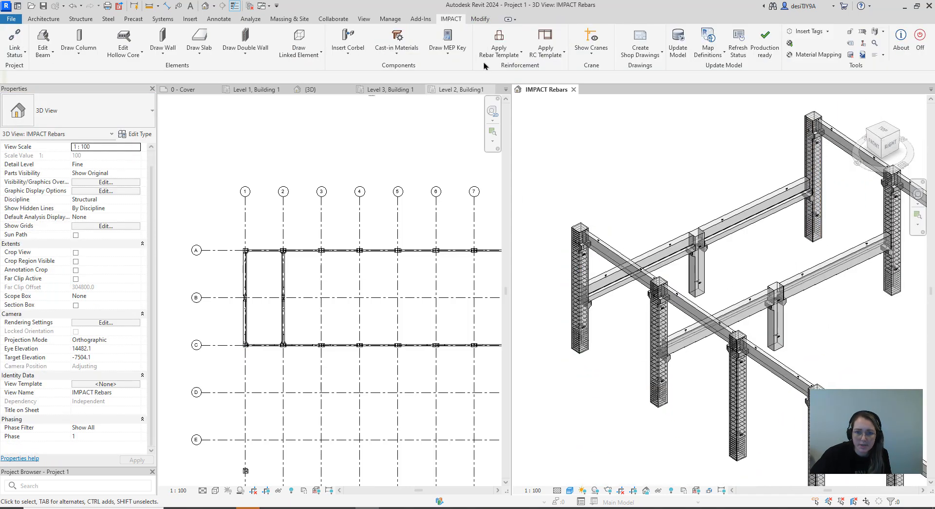
click(489, 55)
click(511, 90)
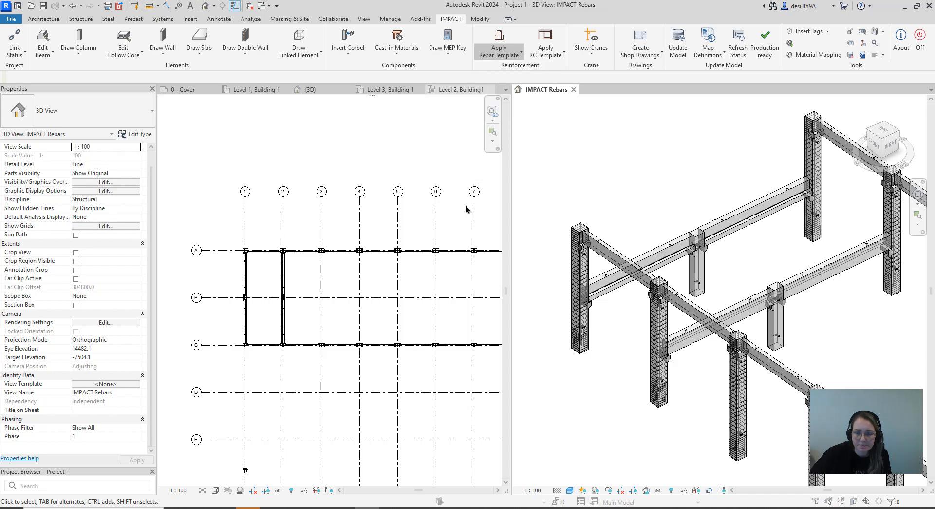
click(419, 190)
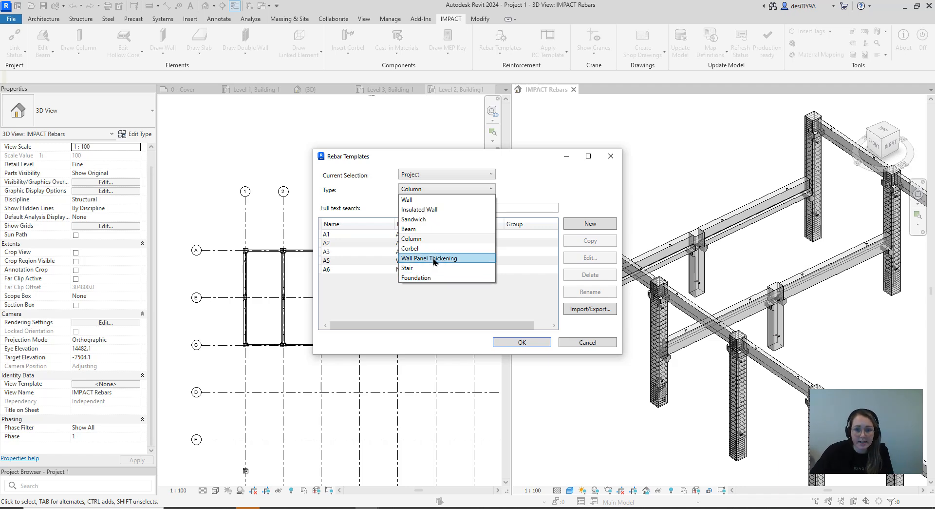
click(612, 158)
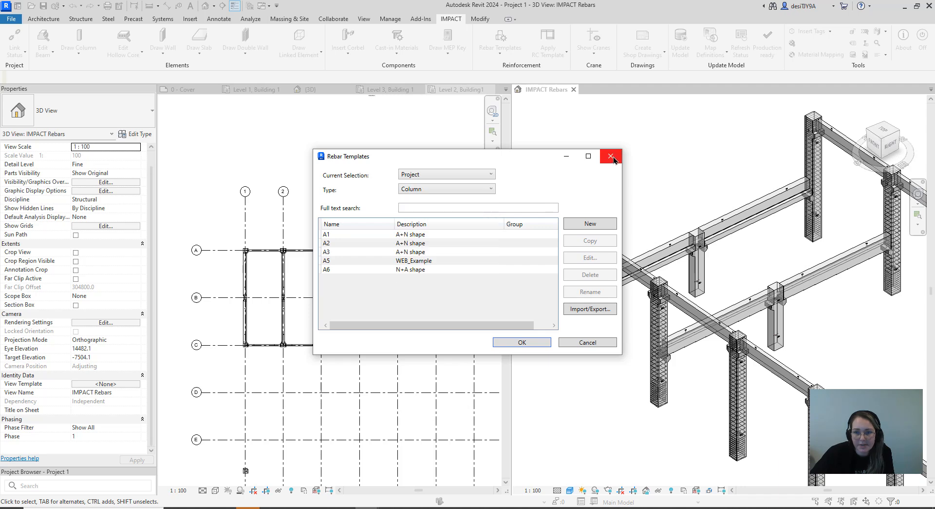
click(611, 156)
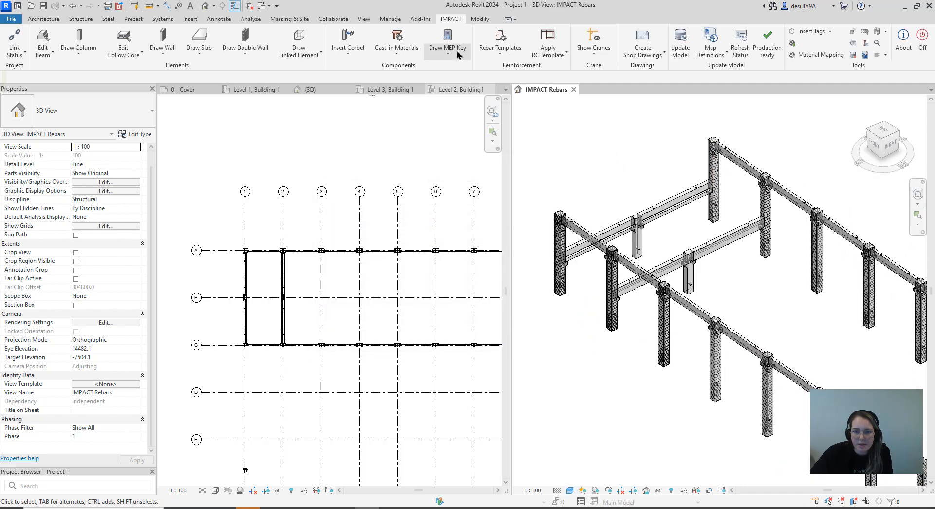
Apply the beam rebar template A3 (Ledged beam N shape) to the four ledged beams along grids 1 and 2.
click(492, 59)
click(502, 74)
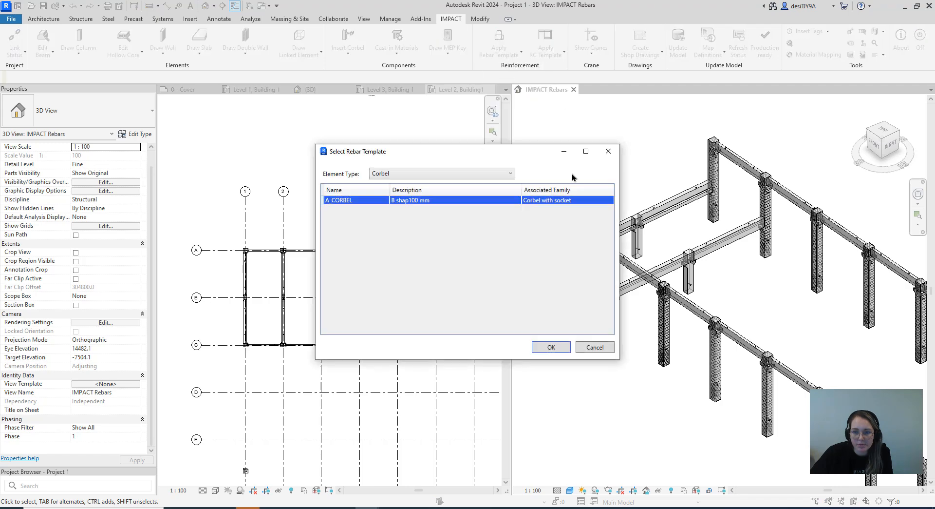
click(429, 173)
click(404, 208)
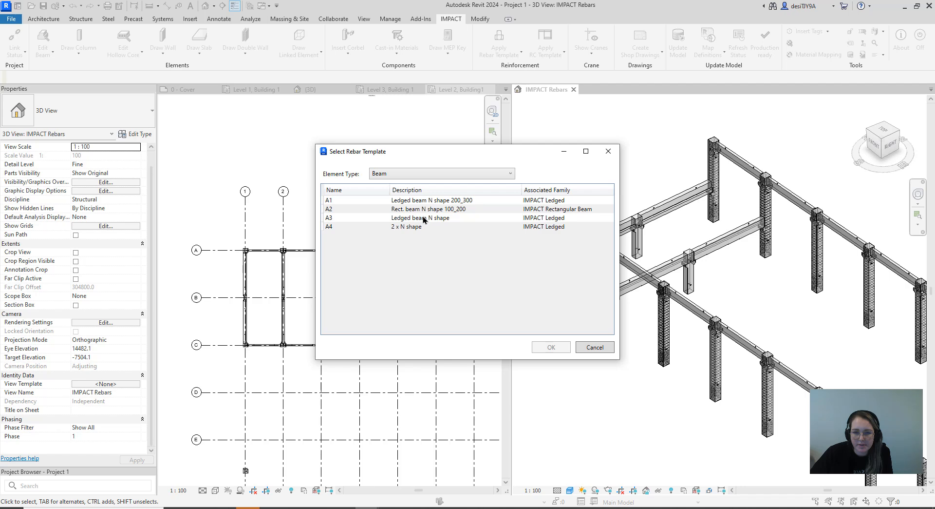
click(424, 220)
click(541, 350)
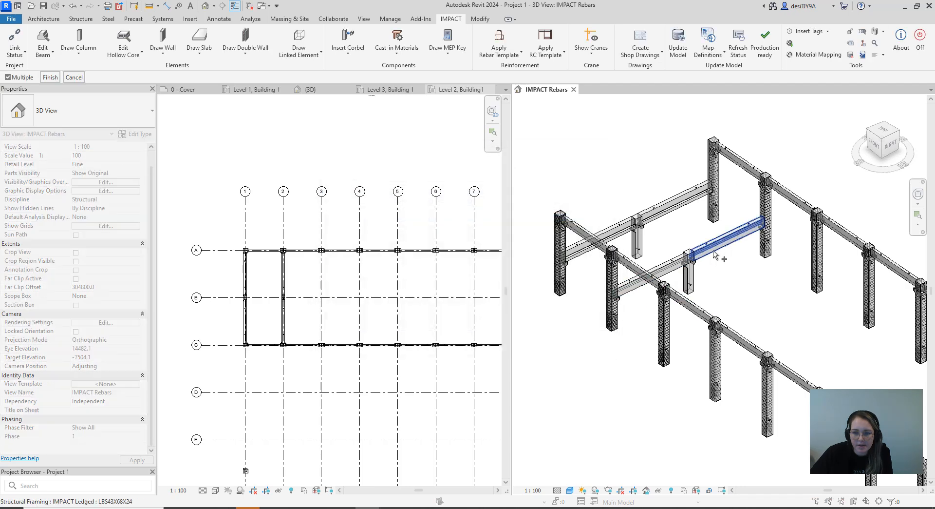
click(715, 248)
click(666, 268)
click(623, 238)
click(652, 217)
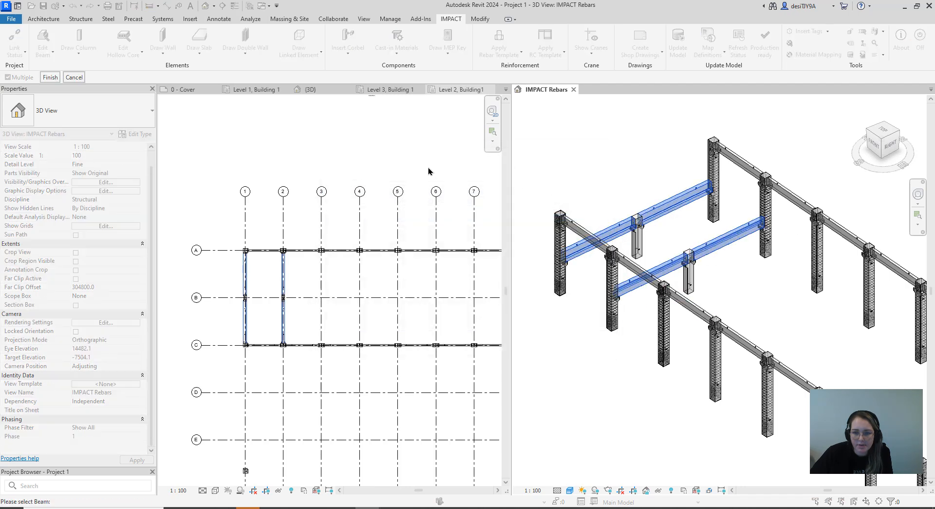
click(50, 77)
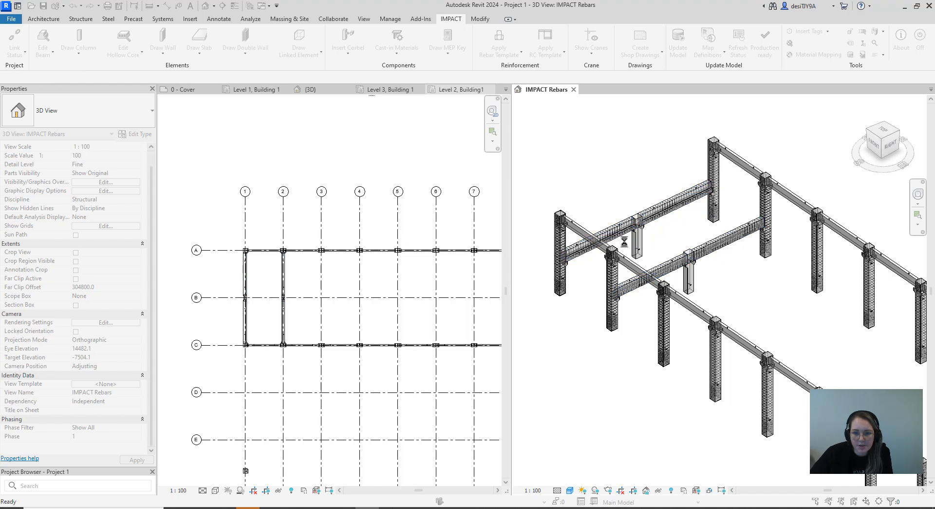
Start applying the beam rebar template A2 (Rect. beam N shape 100_200) for the IMPACT Rectangular Beam family.
scroll(720, 283, down, 4)
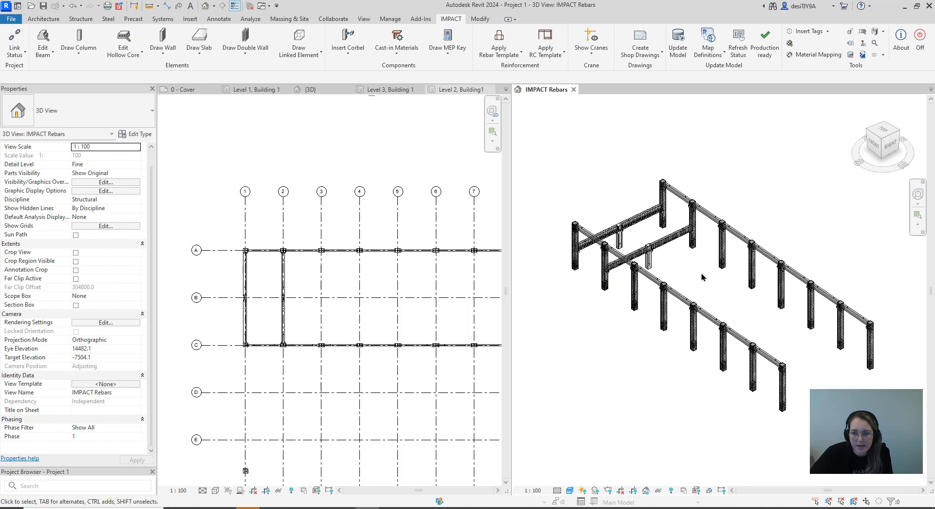
scroll(690, 199, up, 6)
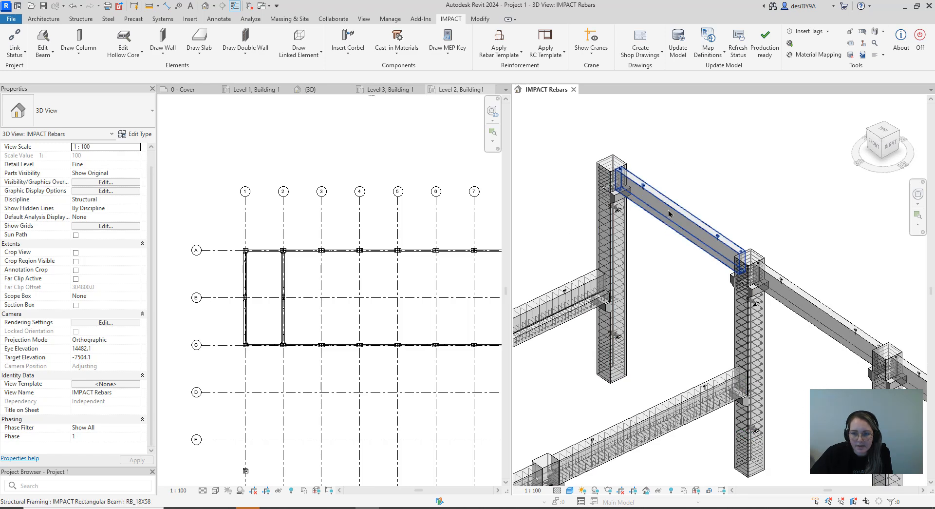
scroll(675, 223, down, 5)
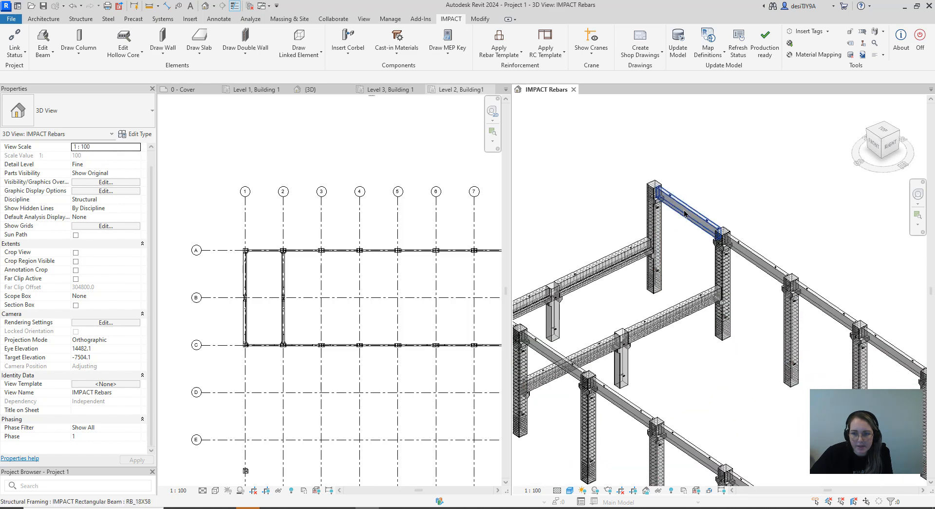
click(512, 54)
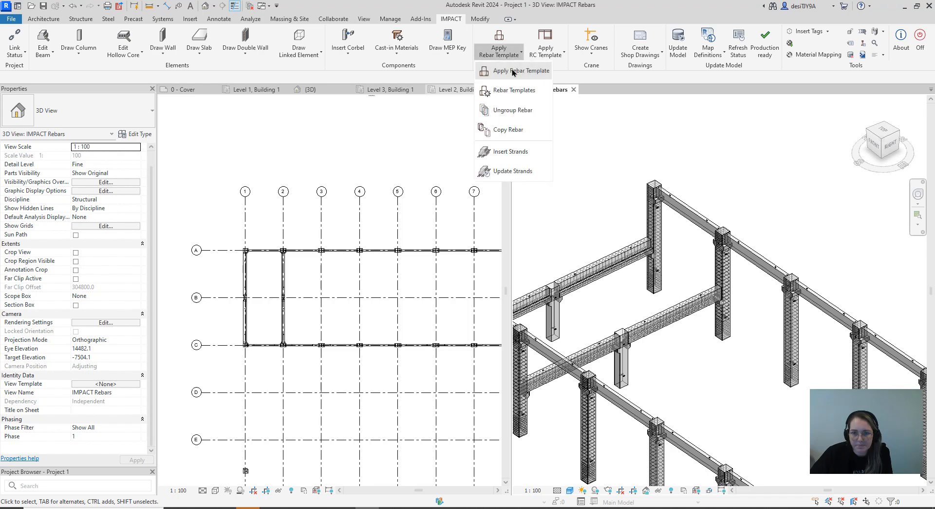
click(514, 71)
click(402, 175)
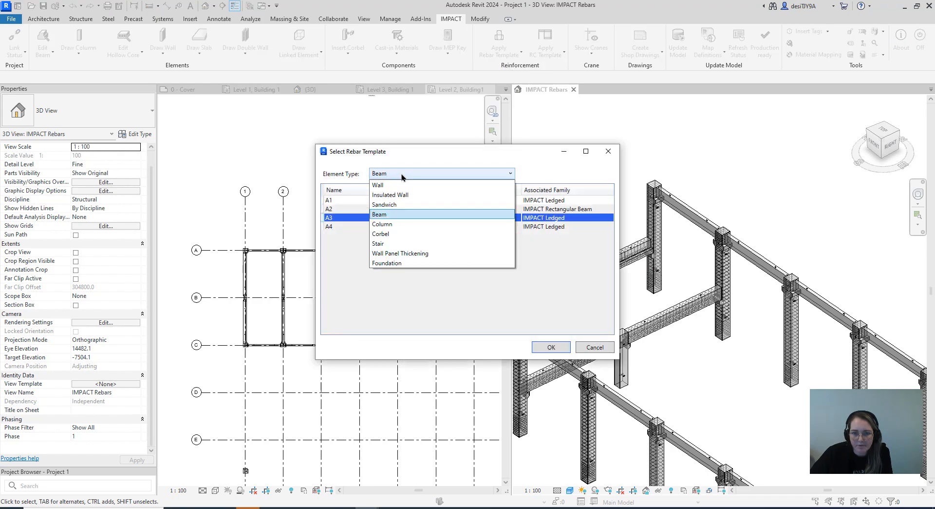
click(402, 177)
click(435, 209)
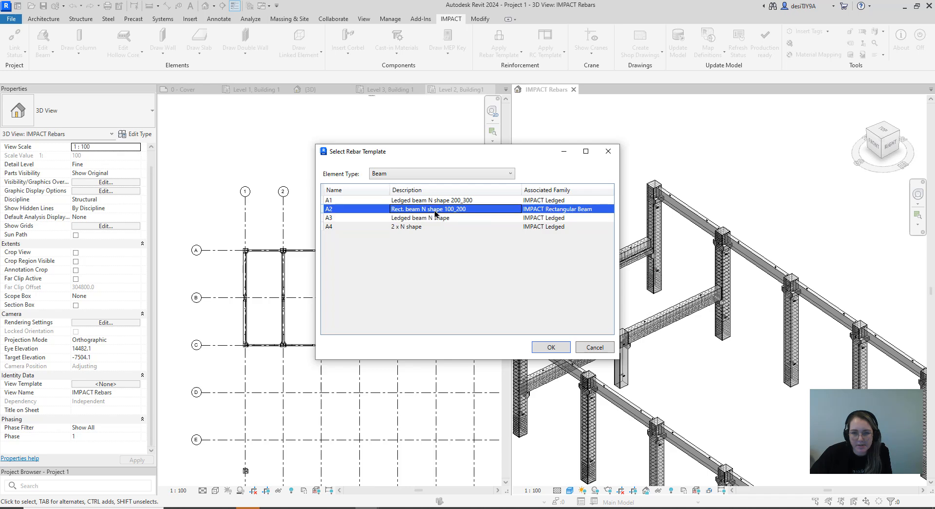
click(550, 347)
Pick all the rectangular RB_18X58 beams along grid A as targets for the rebar template.
scroll(682, 244, down, 3)
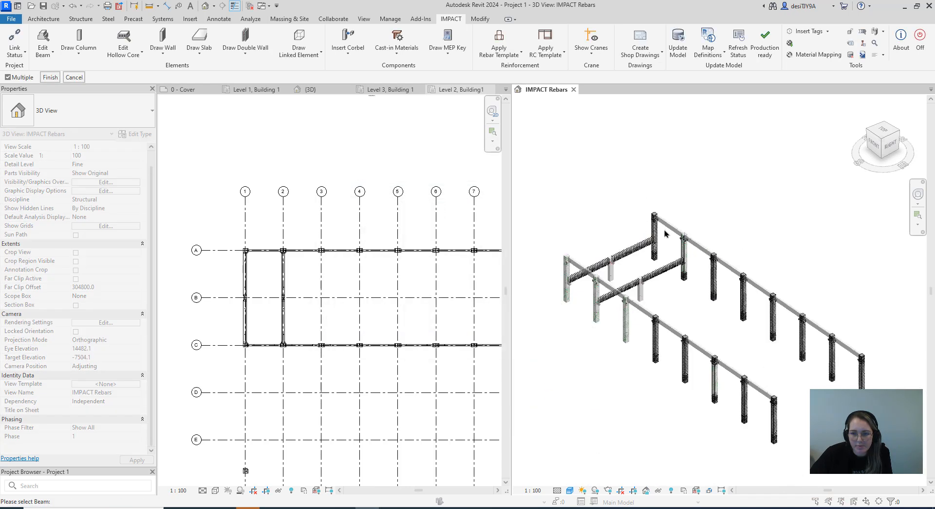
click(692, 239)
click(704, 246)
click(733, 265)
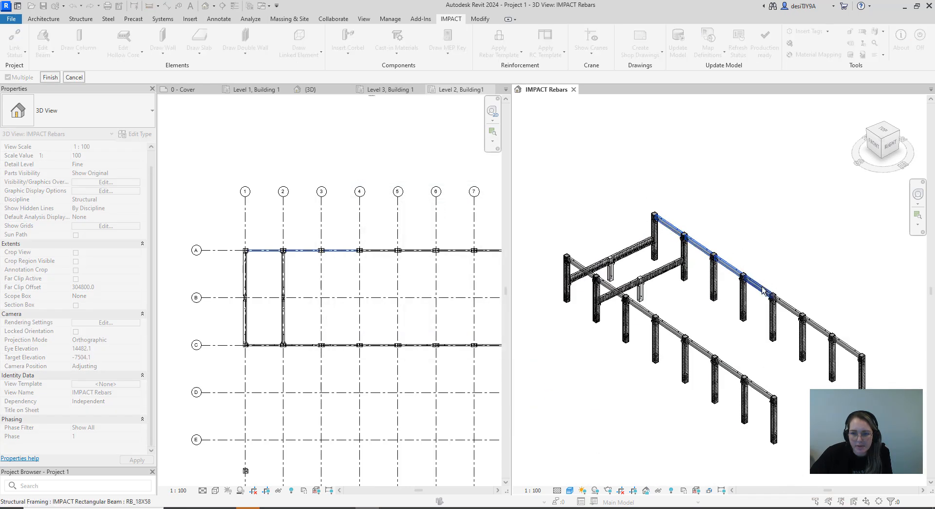
click(763, 284)
click(789, 306)
click(817, 326)
click(847, 346)
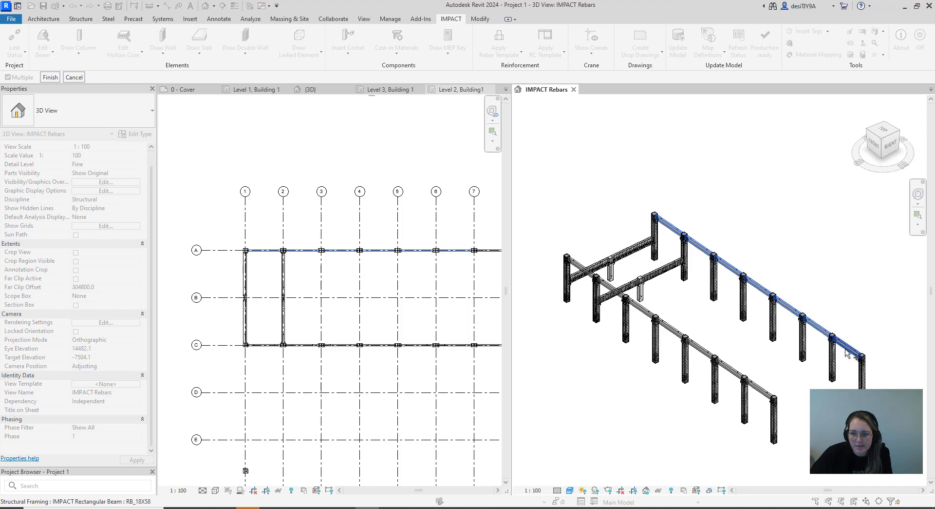
Add all the rectangular beams along grid C to the targets and finish applying the template.
click(756, 392)
click(731, 376)
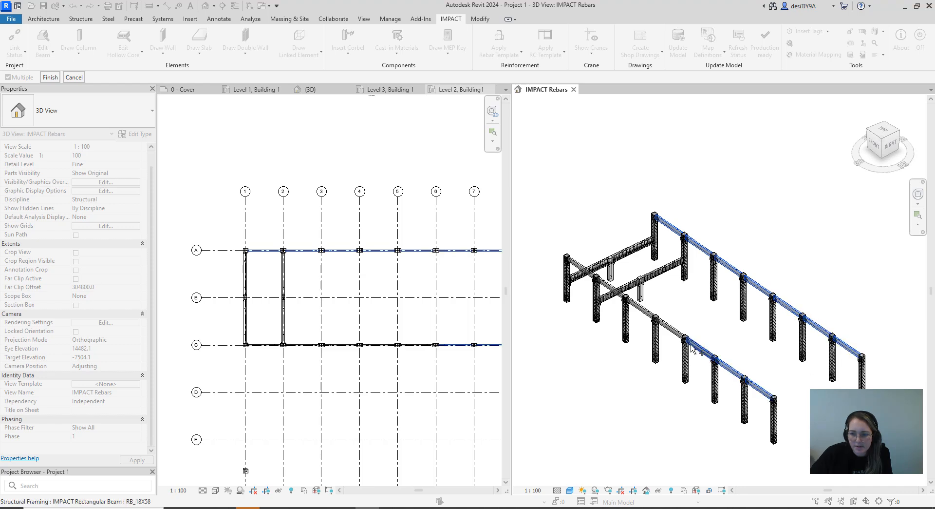
click(672, 330)
click(643, 312)
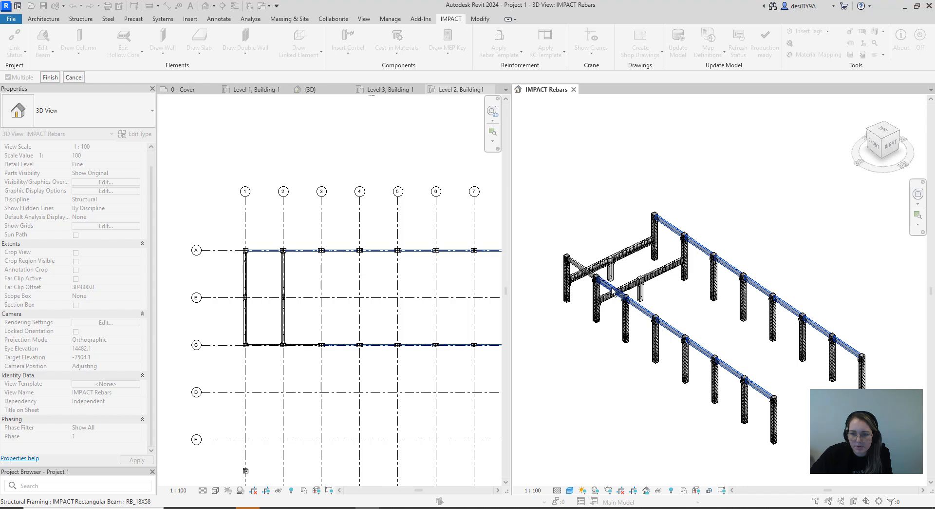
click(613, 291)
click(589, 280)
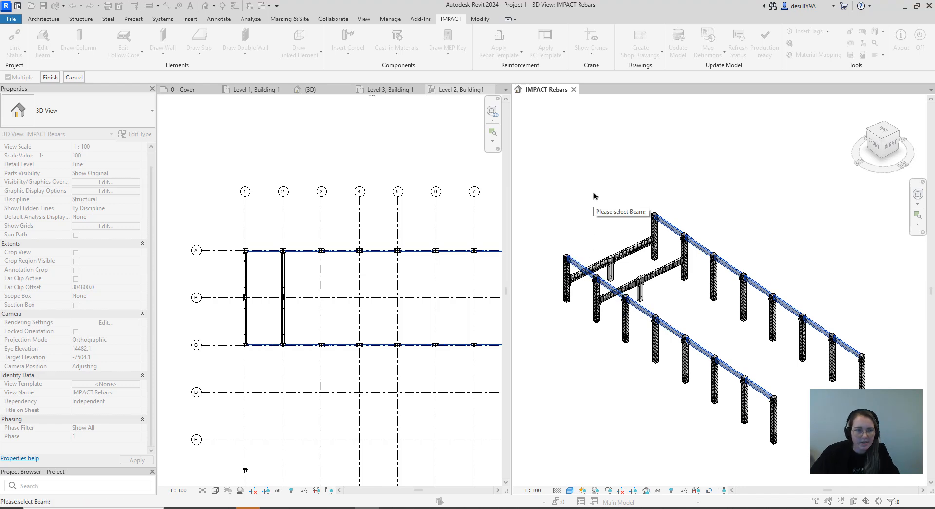
click(50, 79)
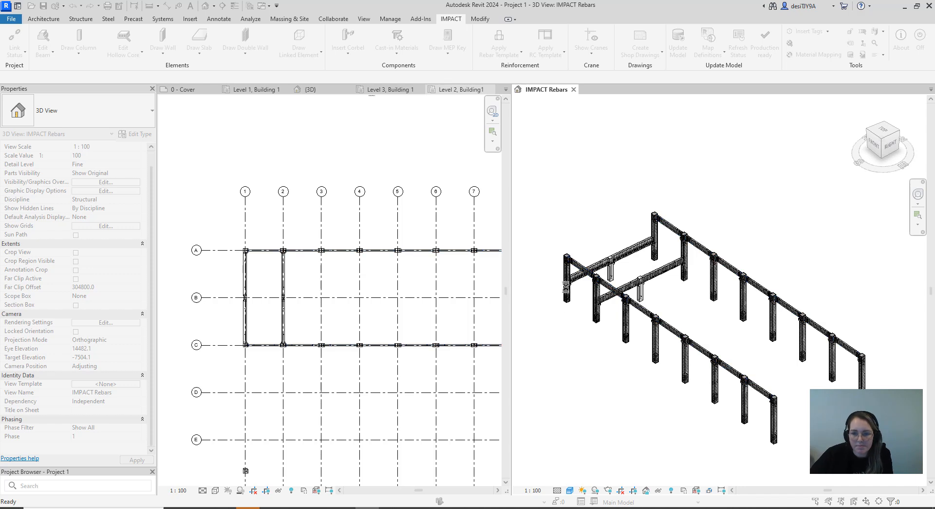
Apply the column rebar template A3 (A+N shape) to the two unreinforced middle columns on grid B at grids 1 and 2.
scroll(574, 275, up, 6)
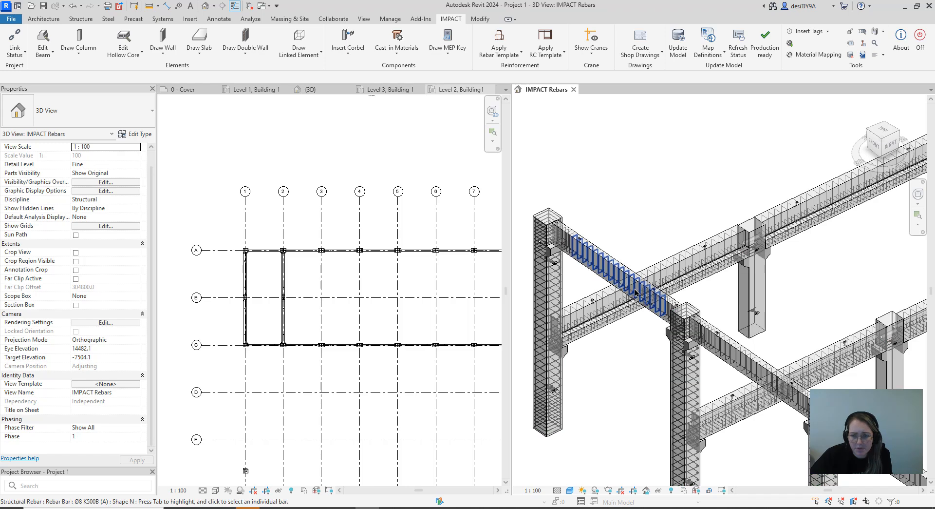
scroll(731, 300, down, 6)
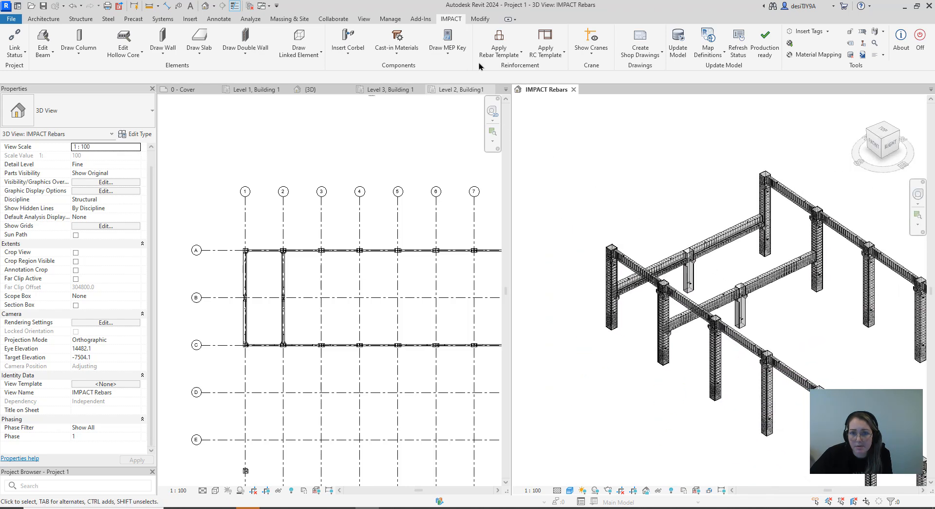
click(499, 49)
click(509, 78)
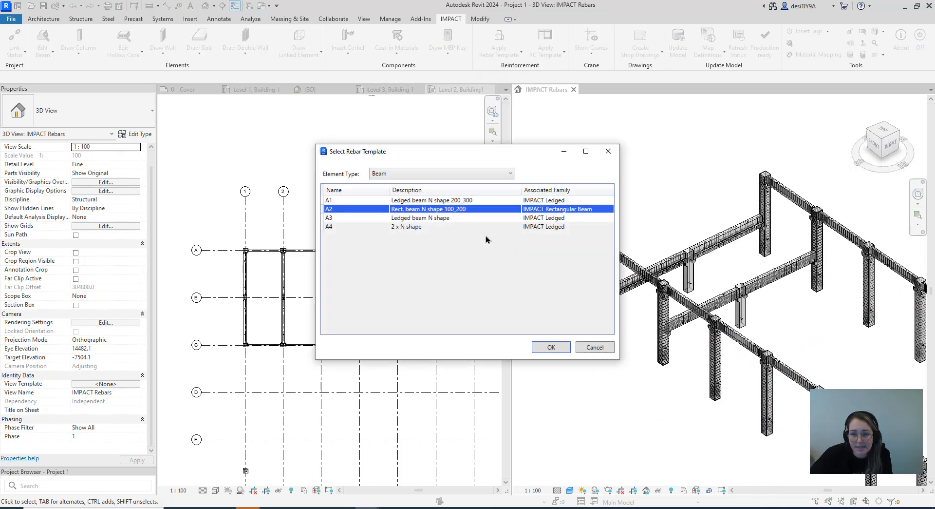
click(420, 178)
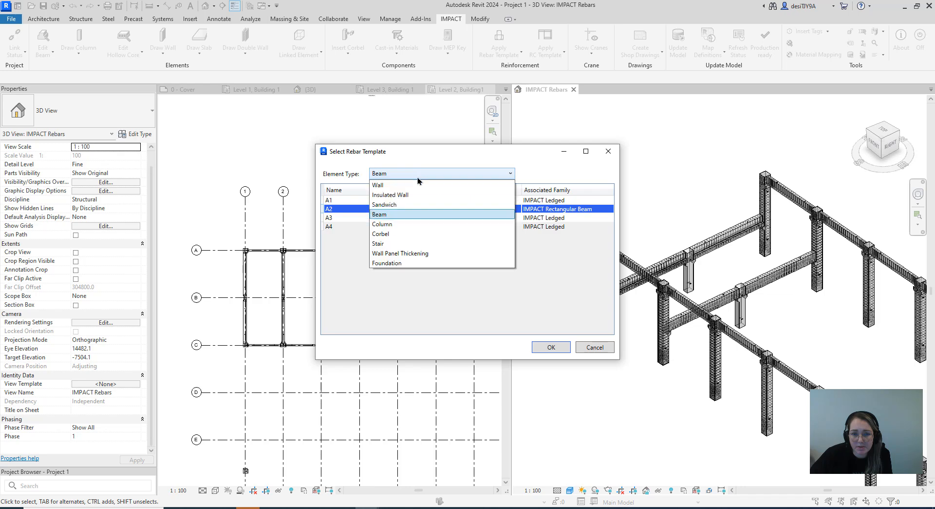
click(420, 225)
click(422, 218)
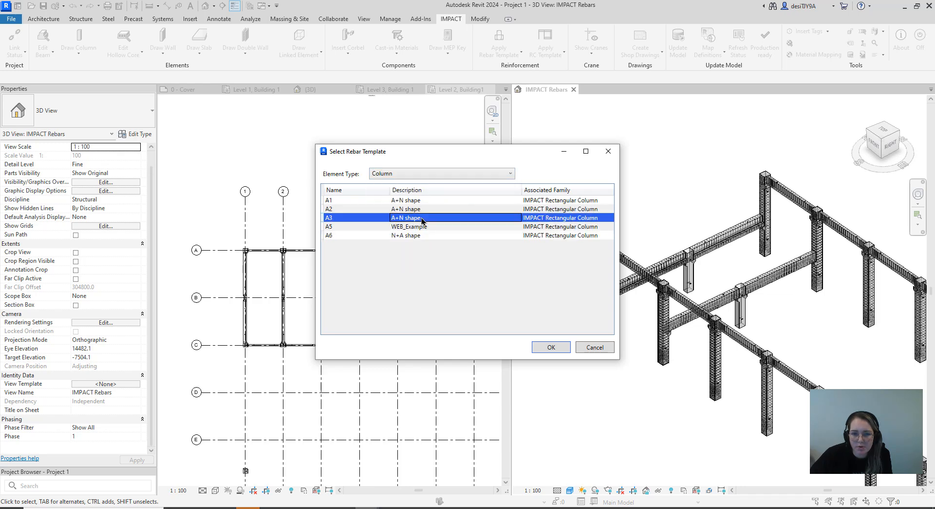
click(548, 348)
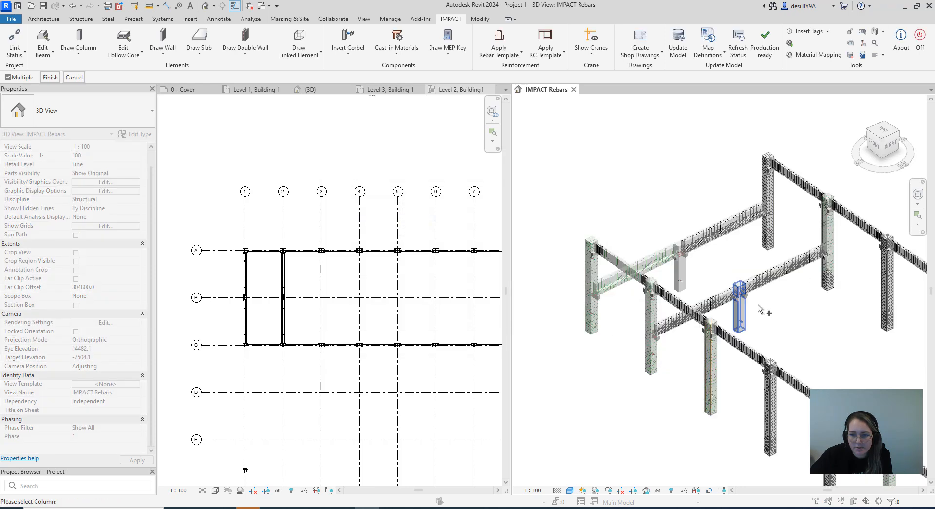
scroll(760, 312, up, 4)
click(601, 237)
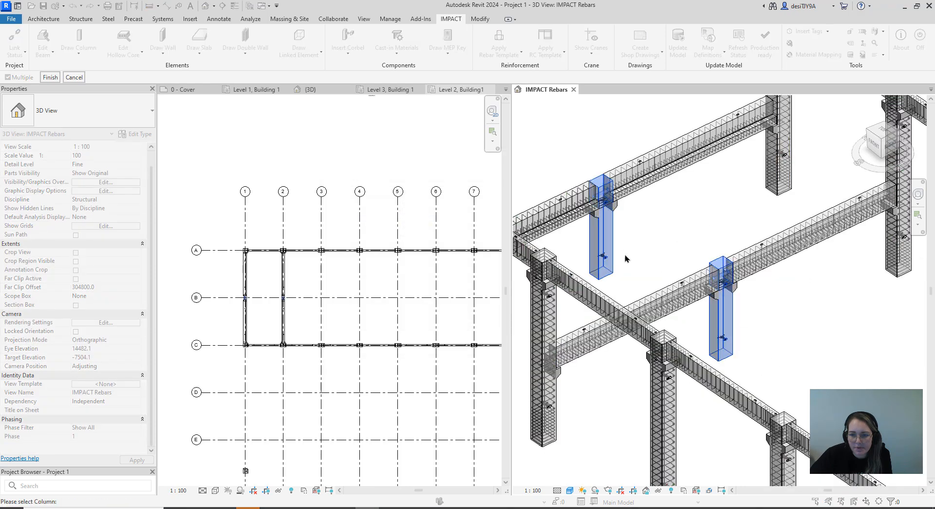
click(51, 77)
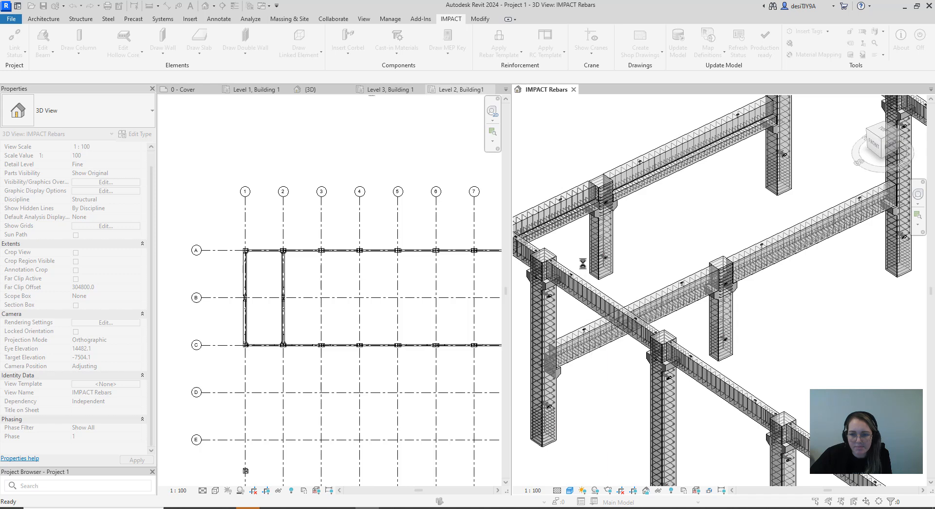
scroll(764, 304, down, 6)
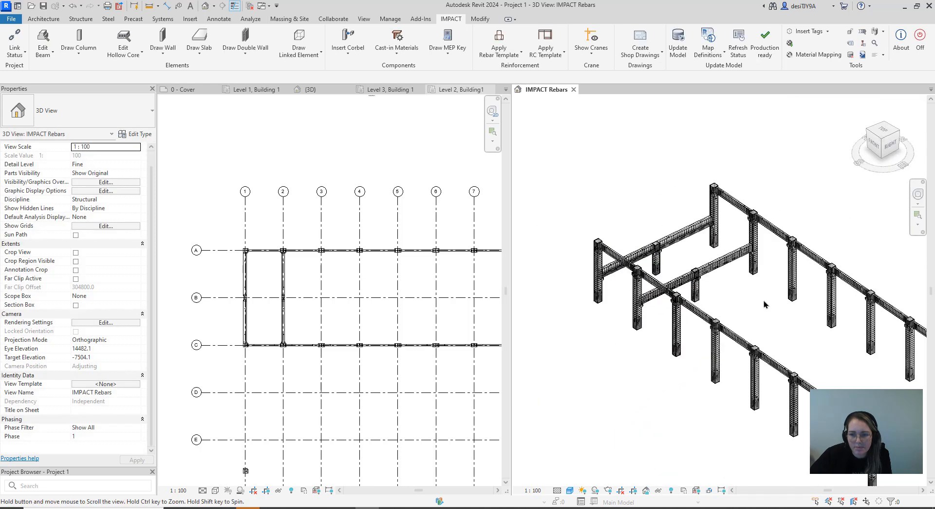
middle_drag(764, 305, 737, 296)
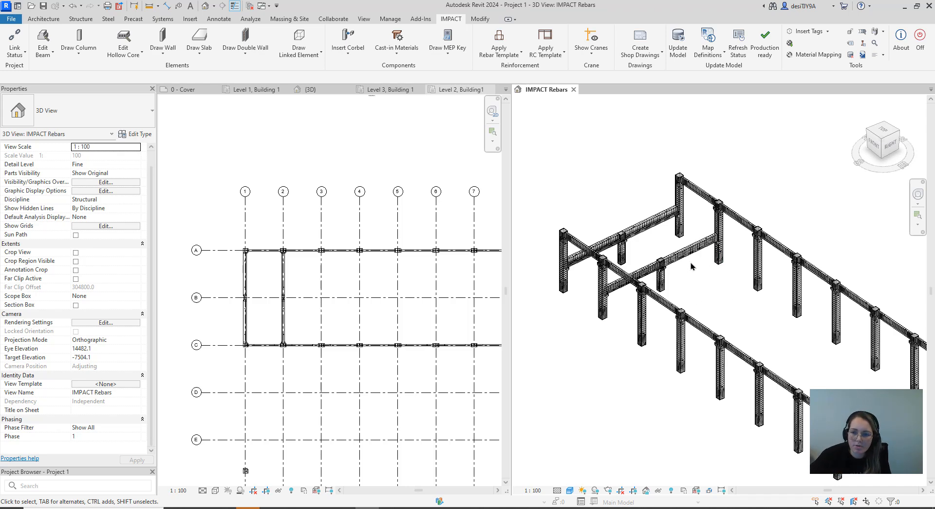
scroll(648, 293, up, 3)
scroll(647, 292, up, 6)
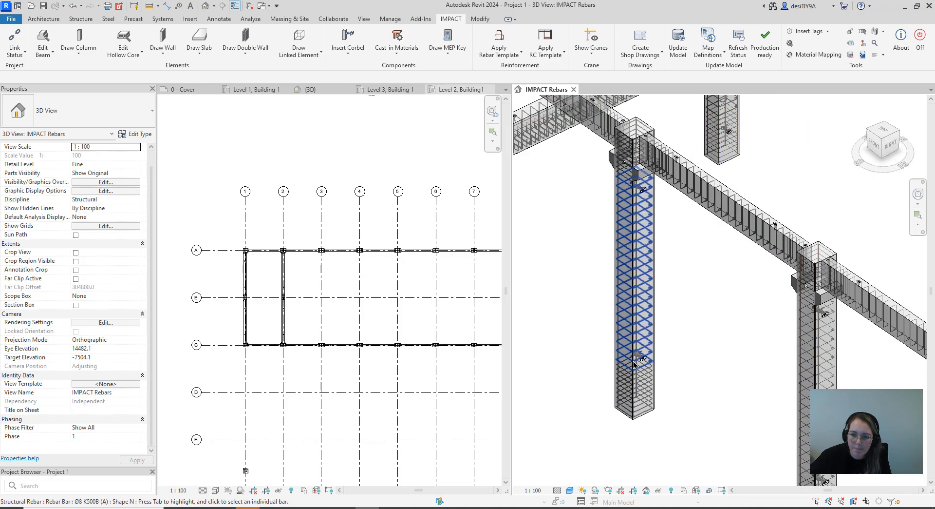
Examine the lifting anchors and the surrounding reinforcement in the columns of the IMPACT Rebars 3D view.
scroll(639, 355, up, 8)
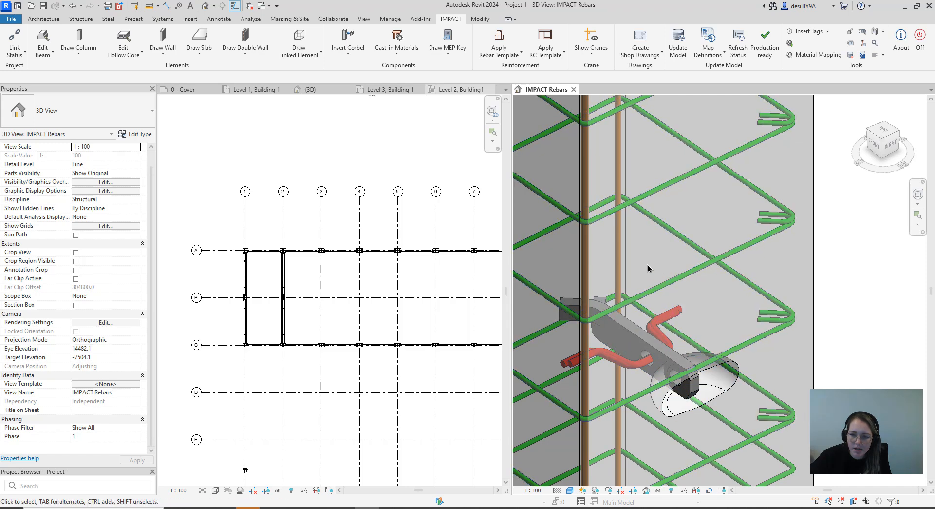
scroll(630, 391, down, 2)
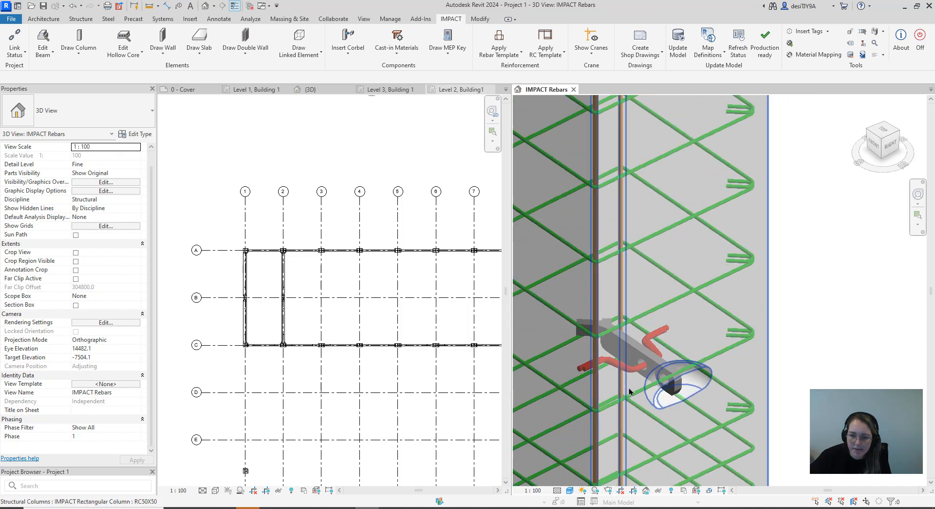
scroll(629, 391, down, 6)
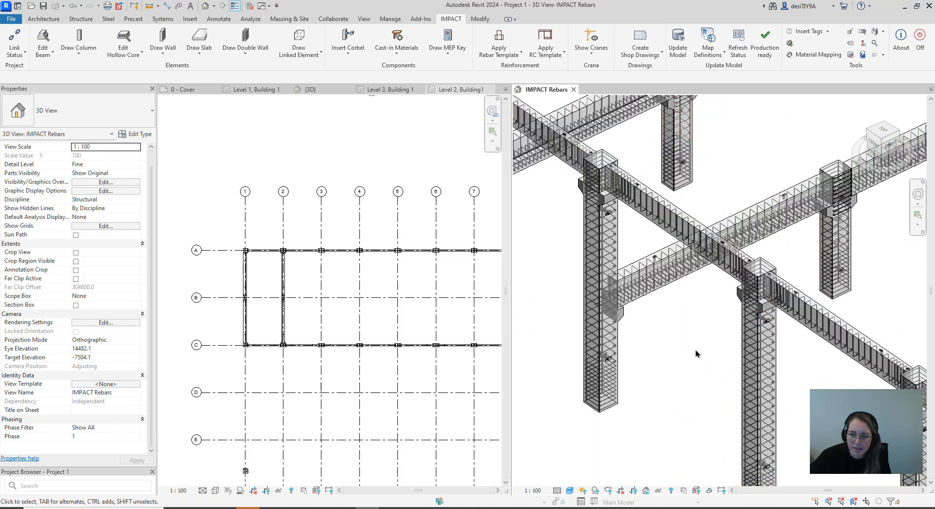
scroll(615, 265, up, 10)
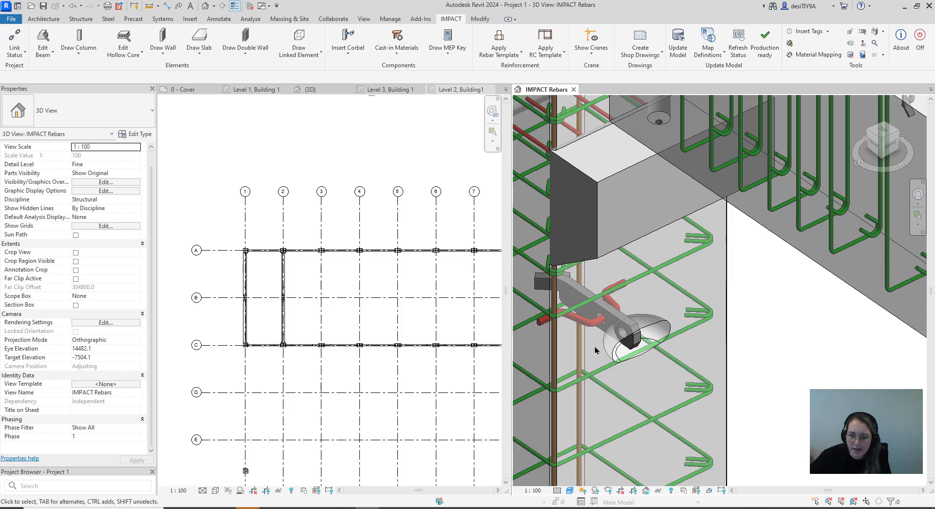
scroll(613, 341, down, 4)
middle_drag(637, 365, 693, 271)
scroll(694, 275, down, 3)
middle_drag(707, 334, 698, 238)
scroll(671, 345, up, 6)
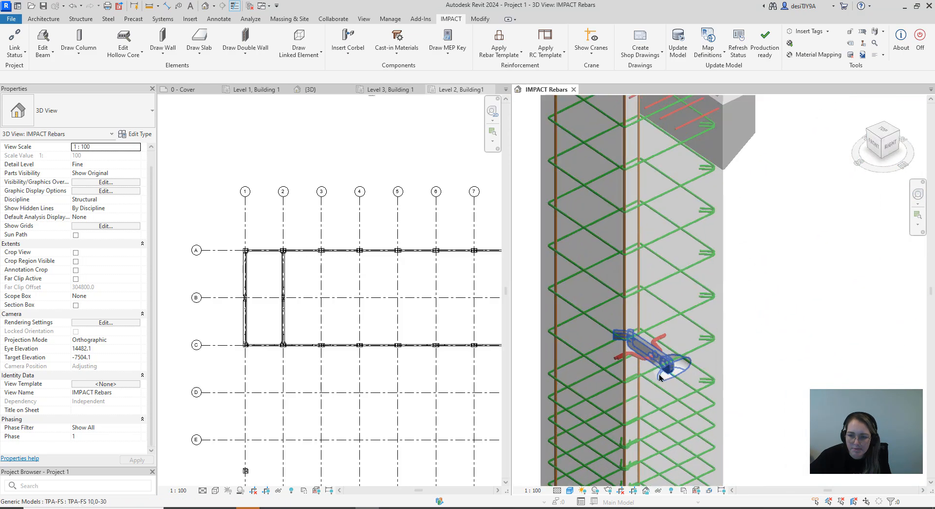
scroll(661, 379, down, 7)
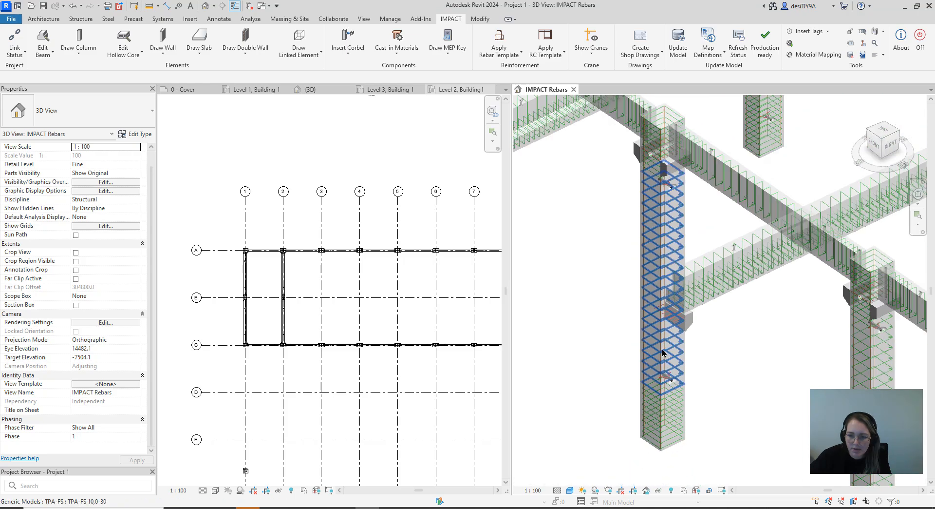
middle_drag(548, 141, 646, 248)
scroll(594, 209, up, 8)
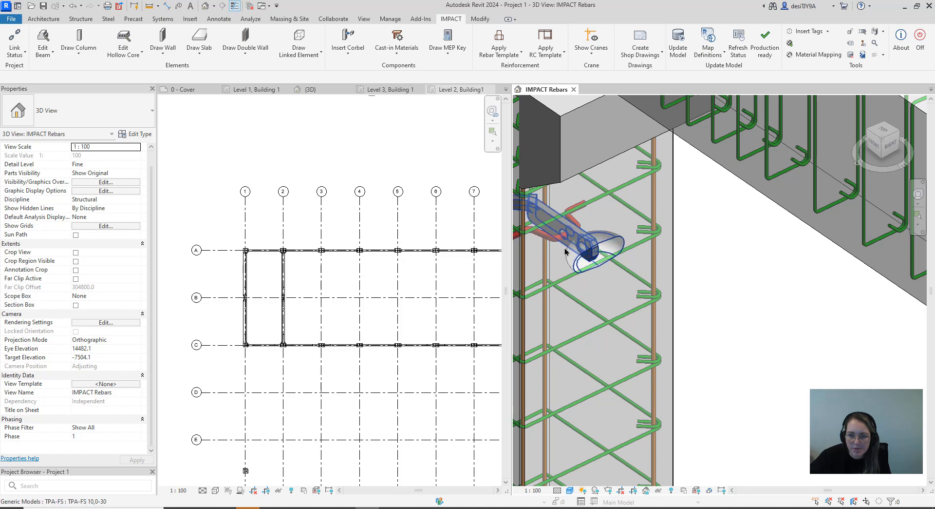
scroll(593, 210, down, 4)
middle_drag(584, 209, 618, 239)
scroll(618, 238, down, 2)
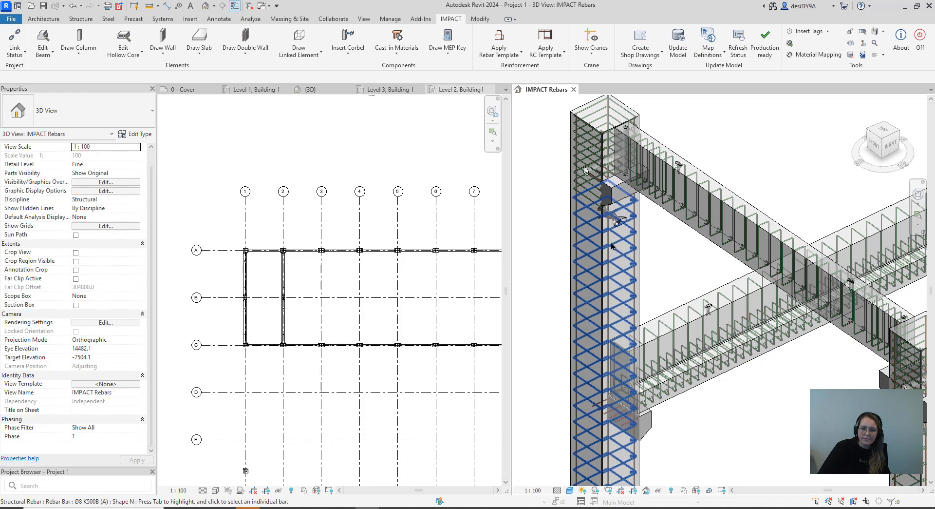
Inspect the type properties of the TPA-FS 10,0-30 lifting anchor below the column corbel, checking its IMPACT CIM Mark and Reference.
scroll(617, 217, up, 5)
click(618, 205)
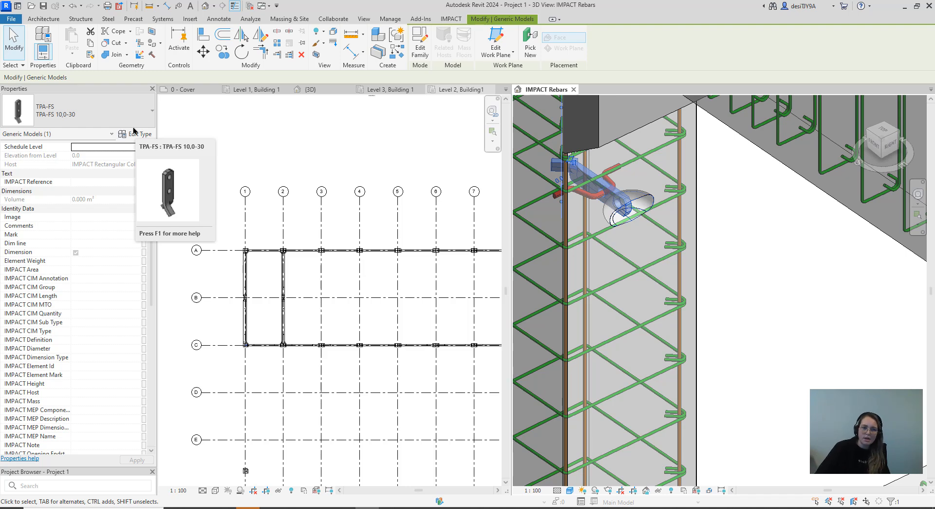
key(Escape)
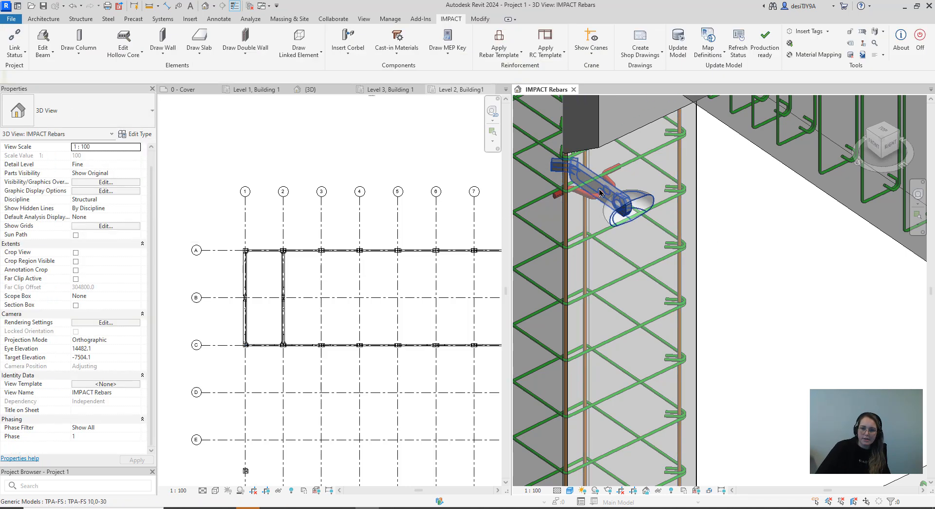
click(615, 196)
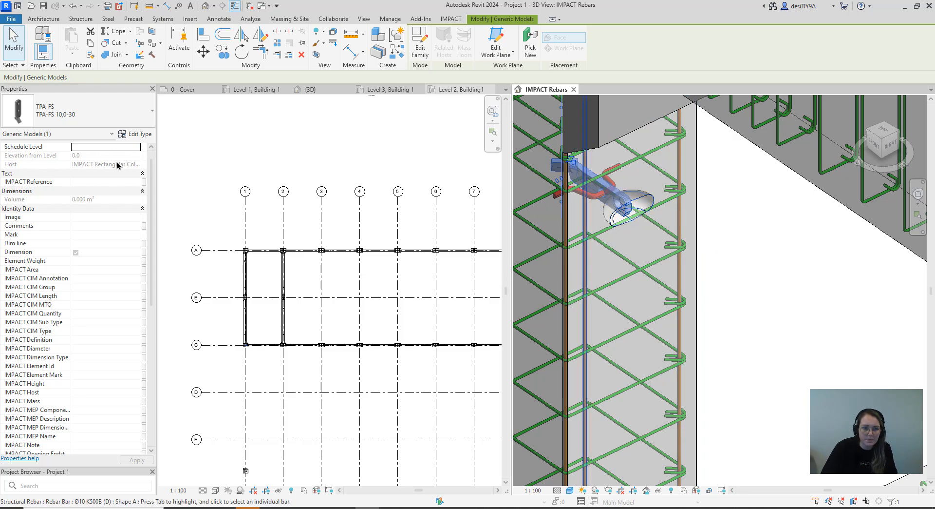
click(136, 134)
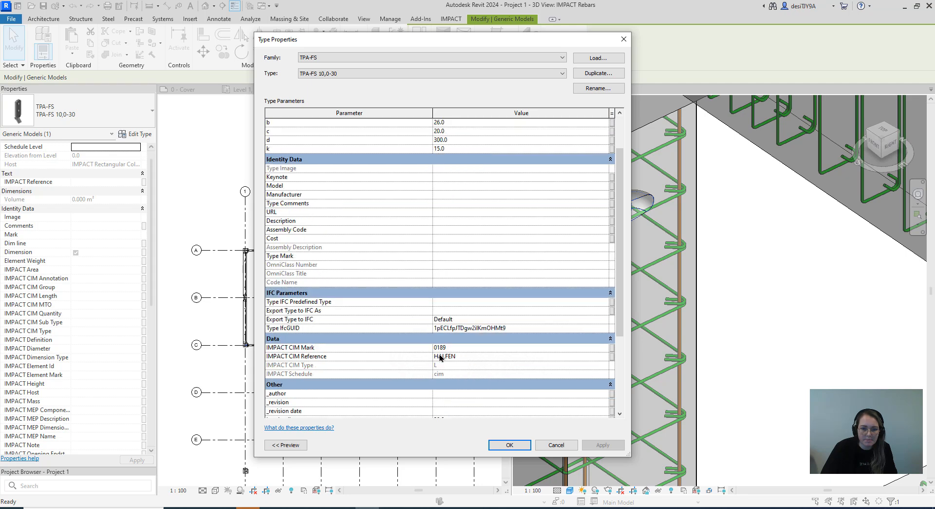
scroll(443, 341, down, 5)
scroll(443, 338, down, 1)
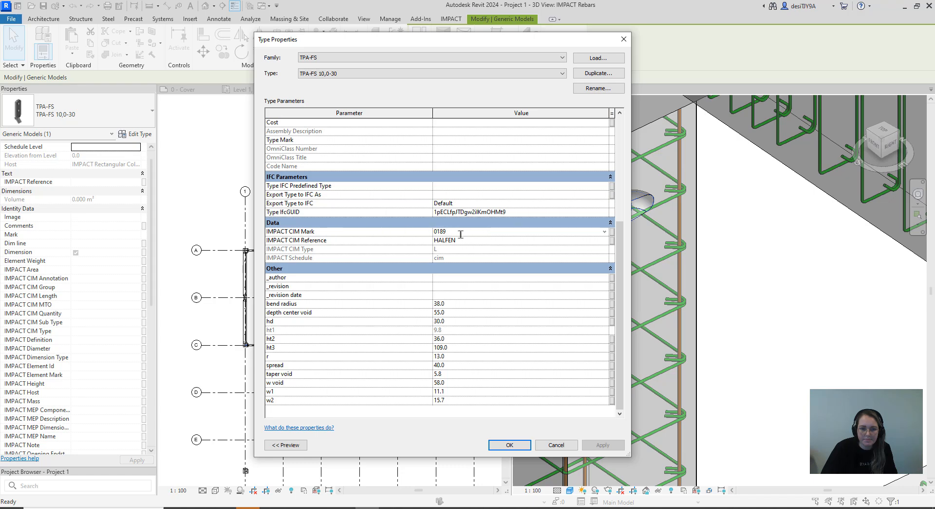
click(623, 41)
click(712, 269)
scroll(696, 265, down, 2)
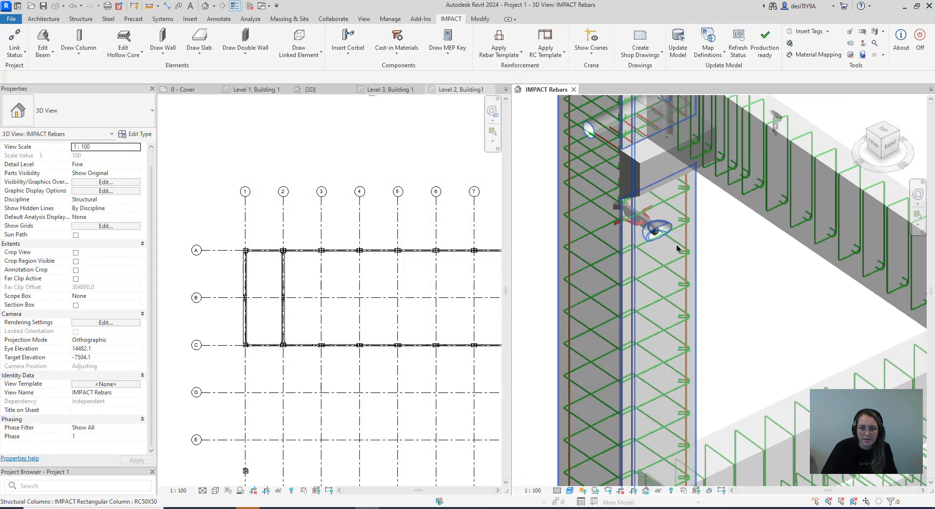
Search the cast-in materials for 0189 and examine the LIFT Rebar reinforcement defined for it, leaving the definition unedited.
click(389, 35)
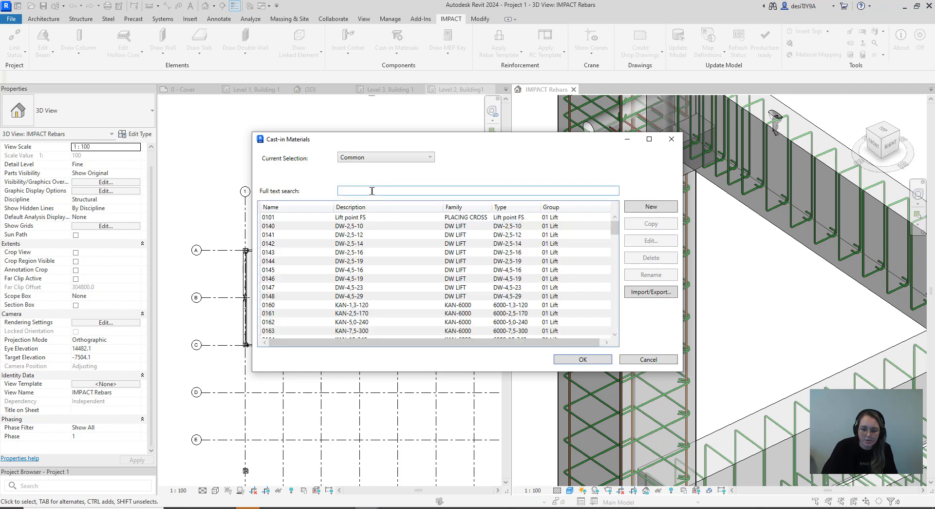
click(371, 190)
text(0189)
click(551, 217)
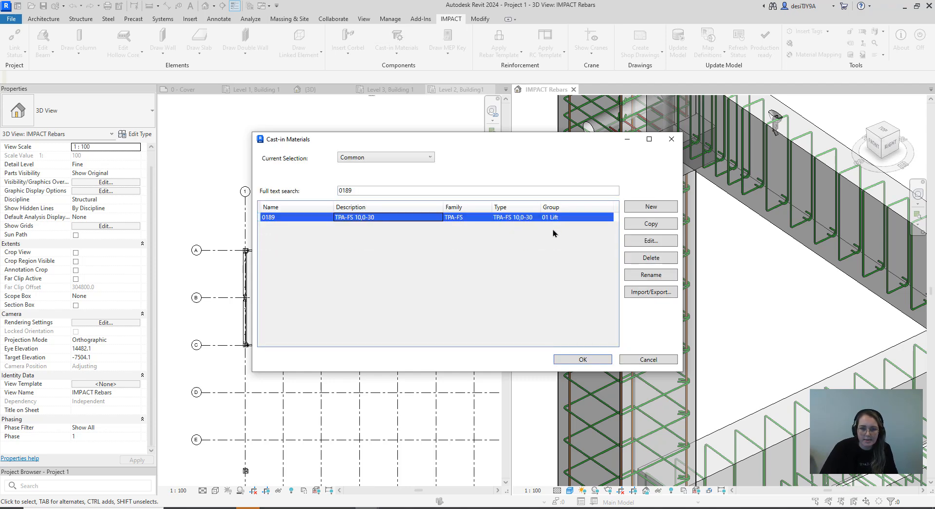
click(641, 239)
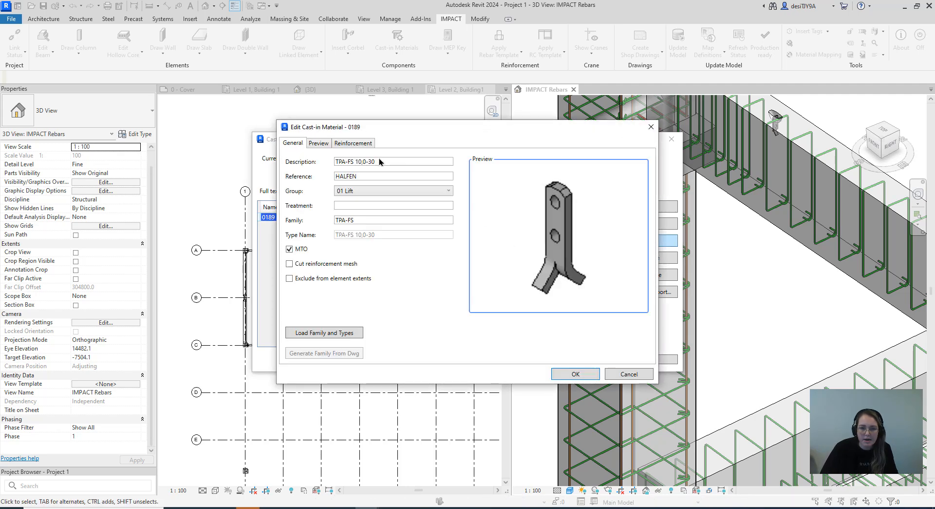
click(344, 144)
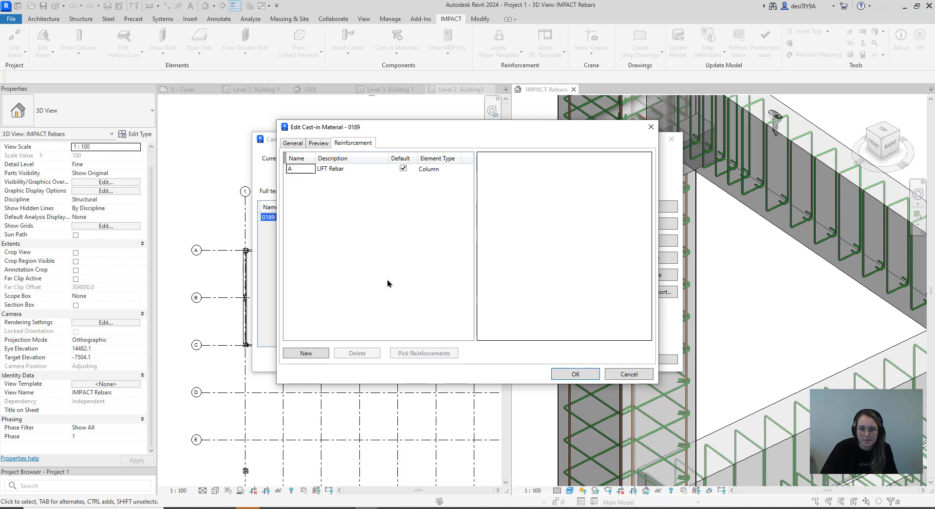
click(356, 169)
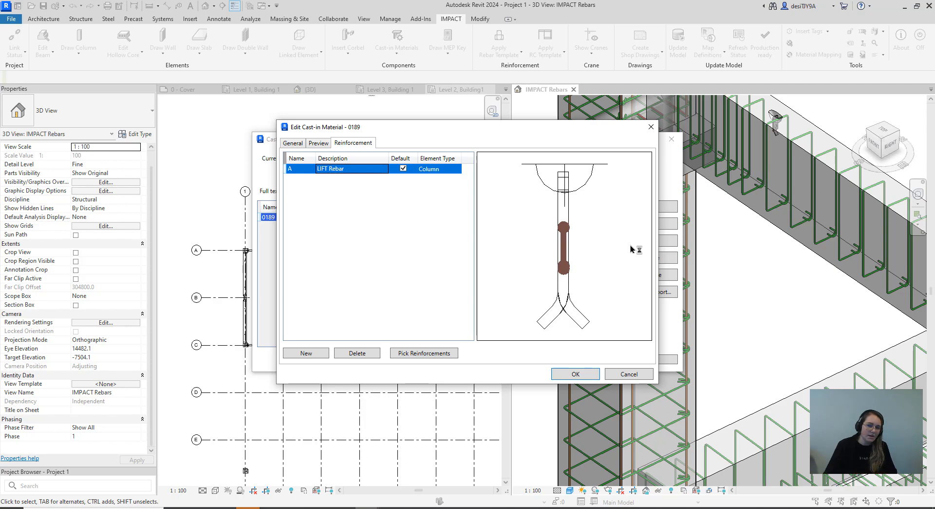
click(651, 127)
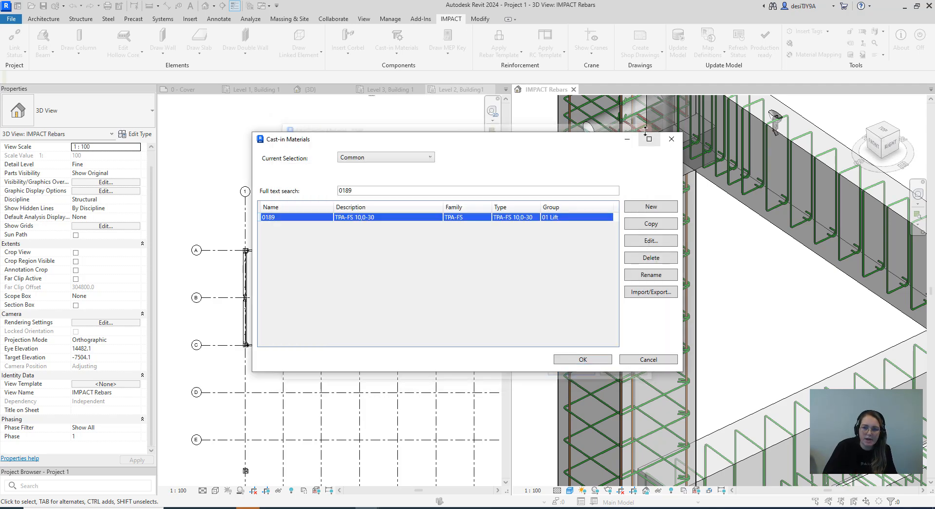
click(672, 139)
scroll(598, 247, down, 3)
scroll(598, 248, down, 5)
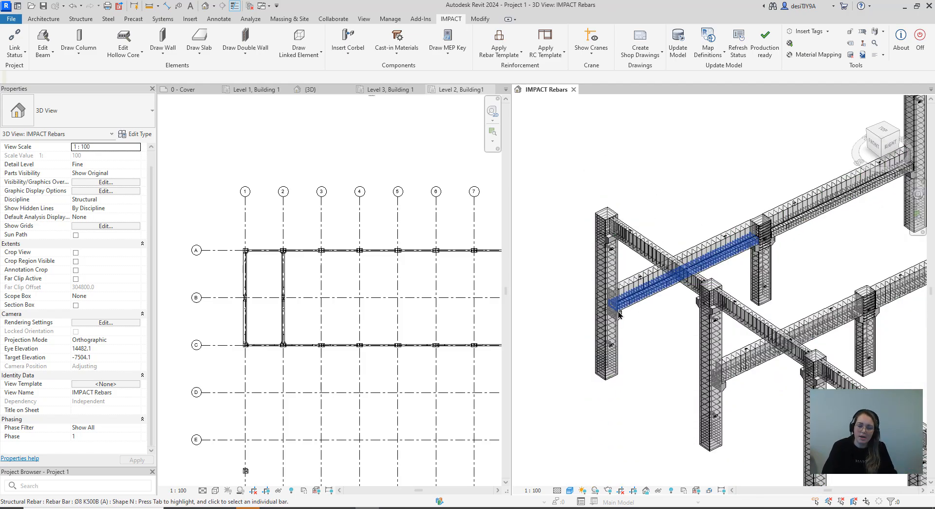
scroll(628, 337, down, 3)
scroll(621, 353, down, 4)
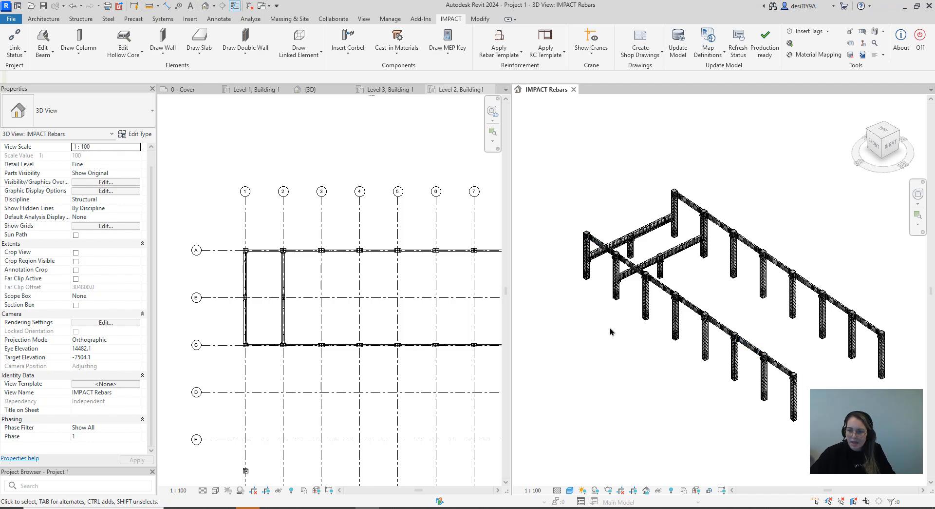
scroll(610, 332, down, 2)
middle_drag(612, 336, 657, 351)
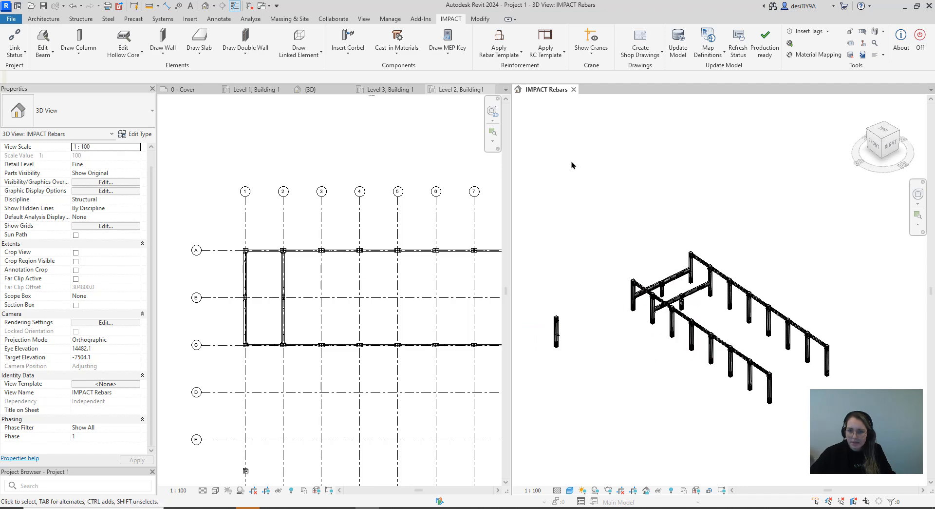
click(544, 57)
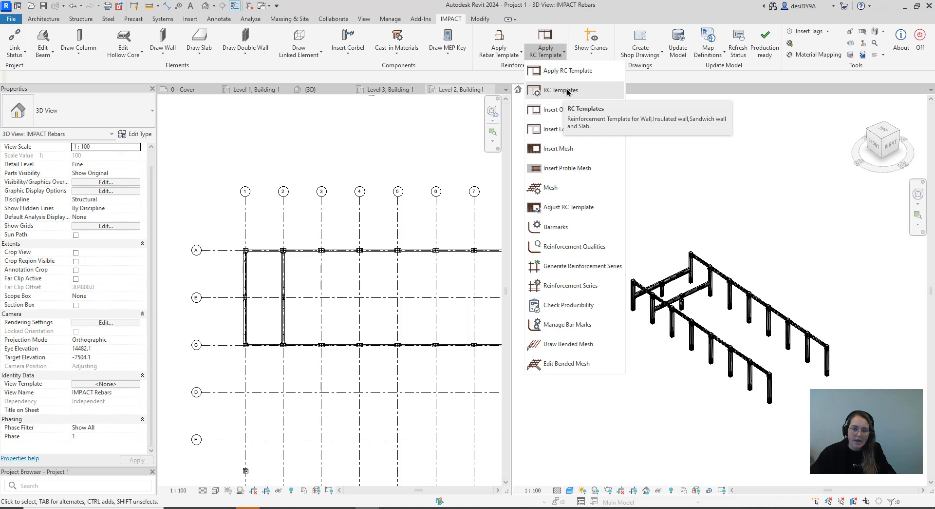
click(499, 52)
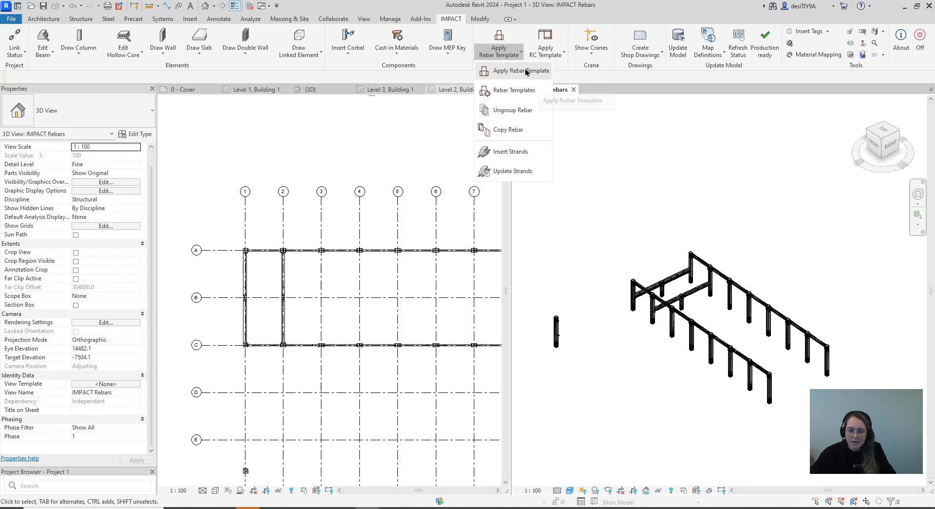
click(634, 386)
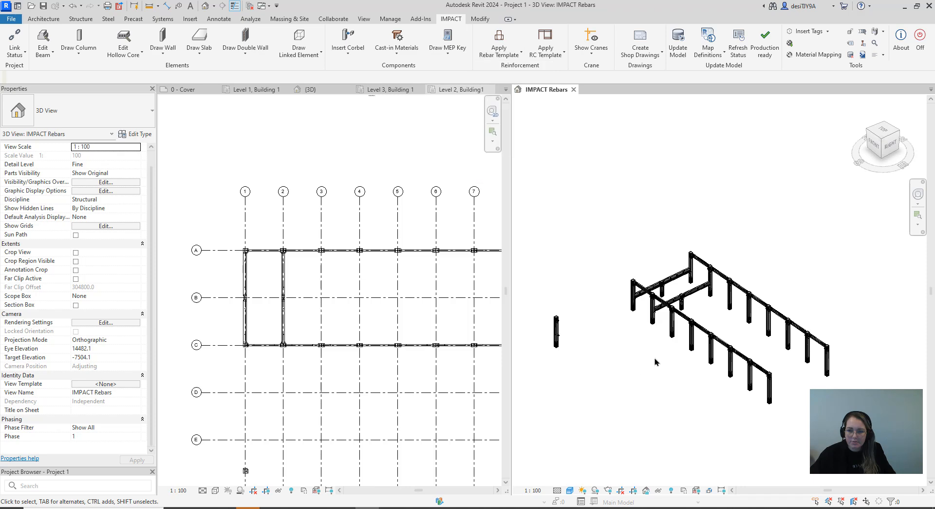
scroll(658, 363, up, 3)
scroll(753, 342, down, 1)
middle_drag(753, 342, 733, 307)
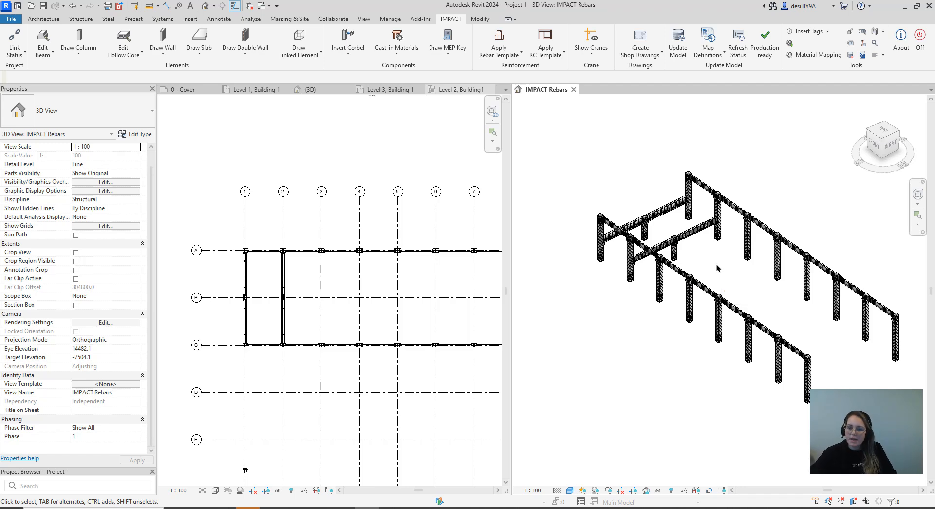
scroll(726, 273, down, 1)
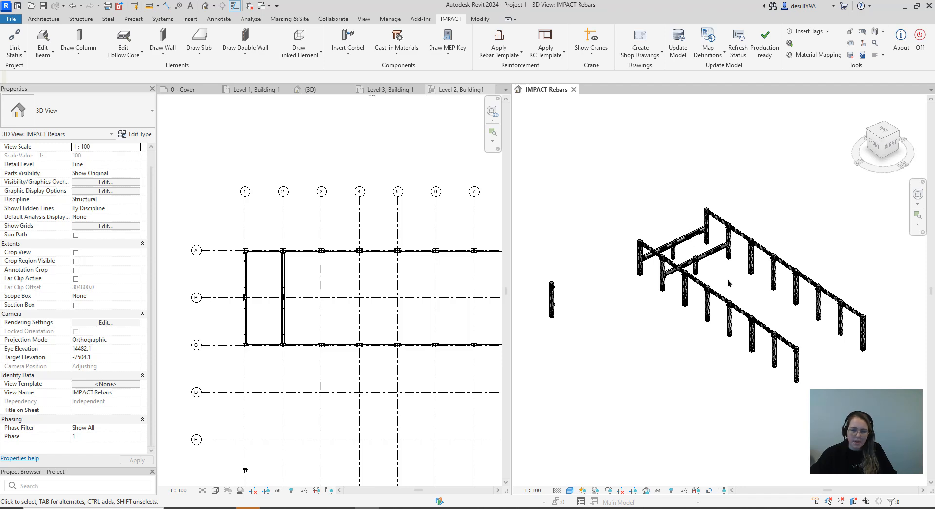
scroll(714, 249, up, 3)
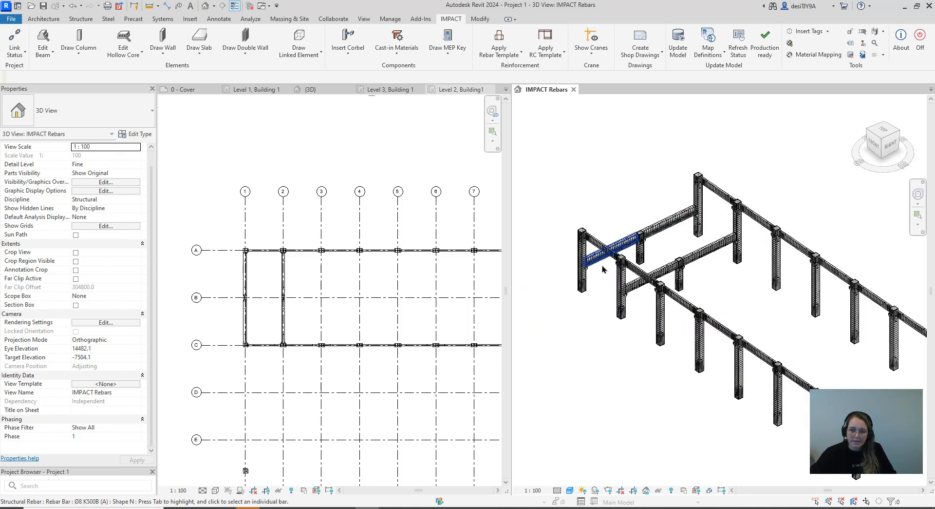
scroll(620, 356, down, 2)
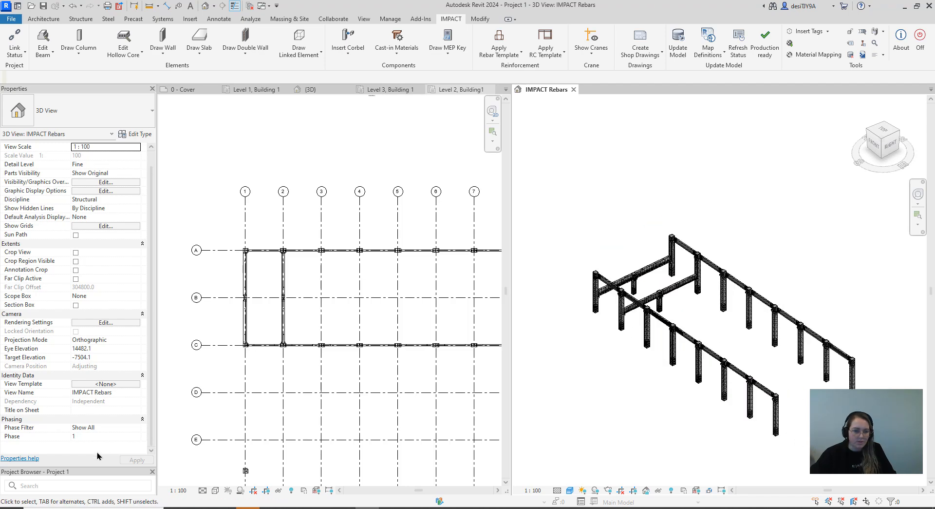
Enlarge the Project Browser and draw a building section across grids 1 and 2, between grids B and C, in the Level 2, Building1 plan.
drag(83, 458, 83, 356)
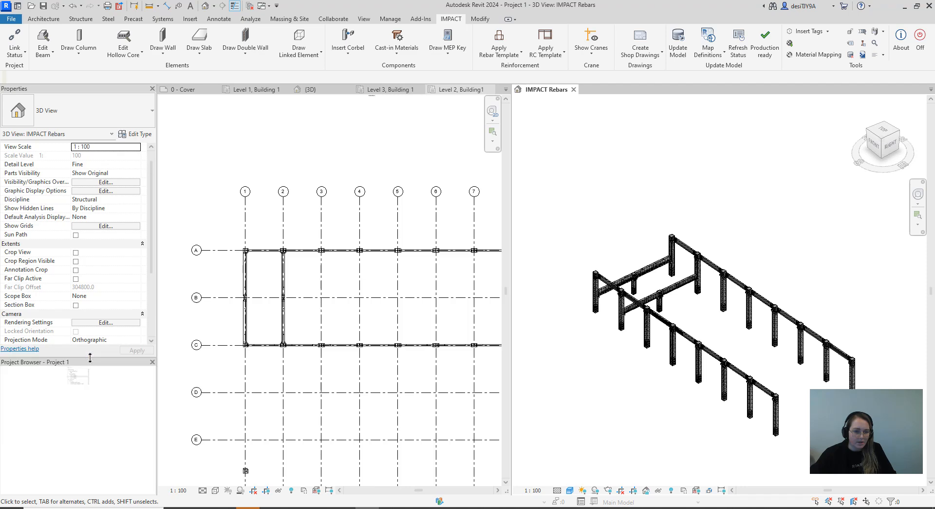
click(253, 303)
scroll(274, 302, up, 2)
middle_drag(261, 320, 381, 291)
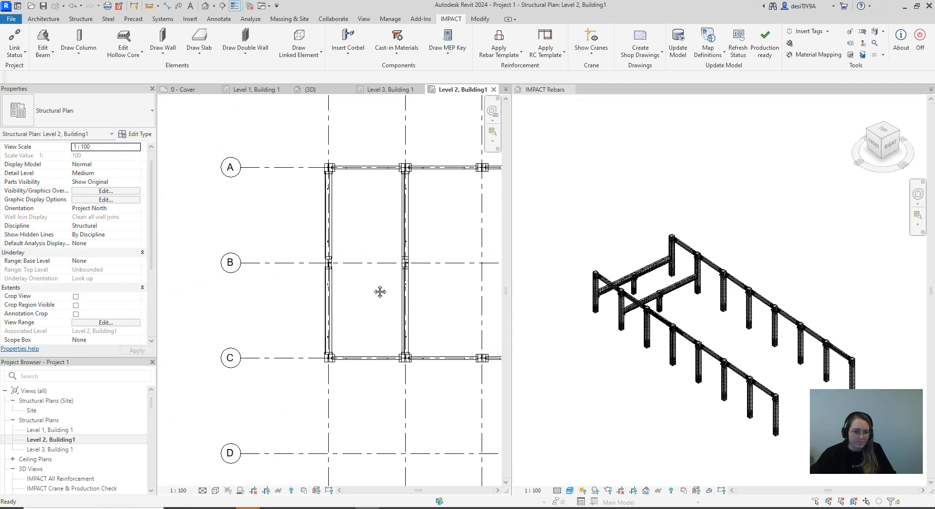
click(222, 5)
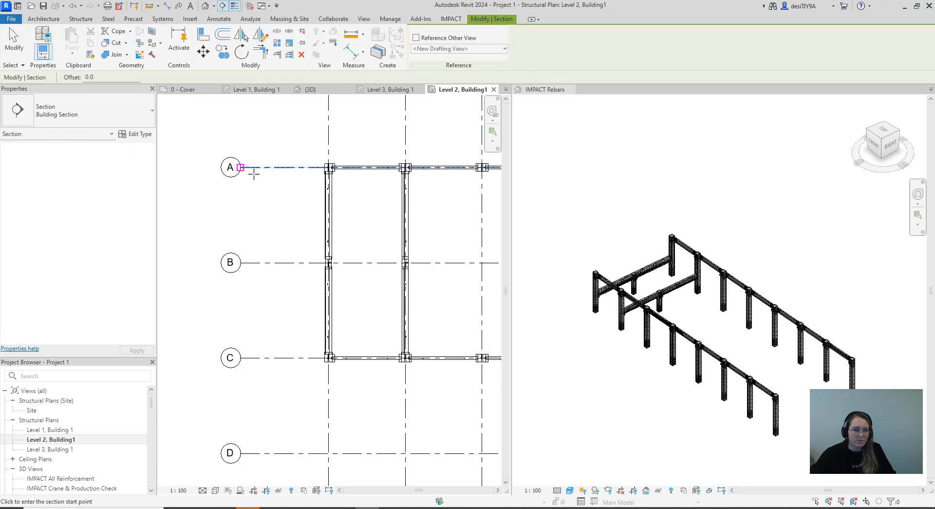
click(281, 303)
click(431, 303)
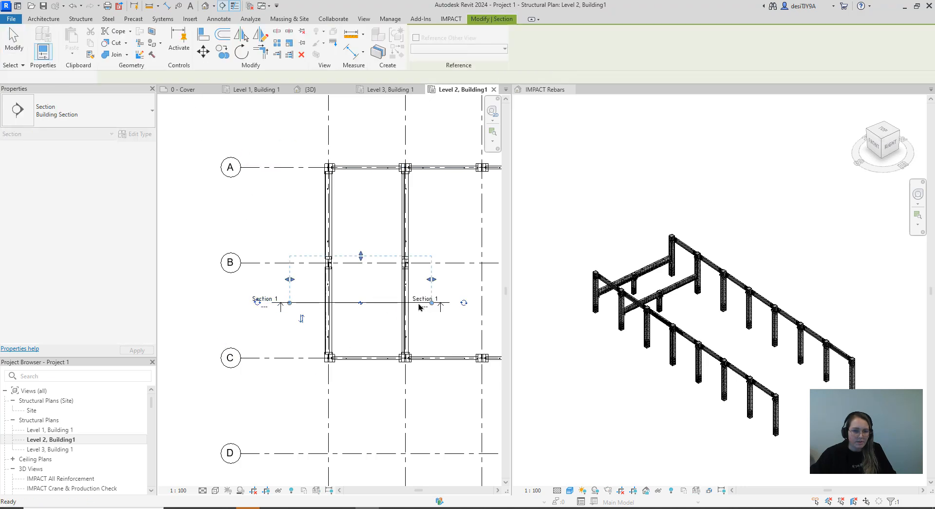
Open the Section 1 view and examine the beam and column reinforcement at grids 1 and 2.
right_click(396, 302)
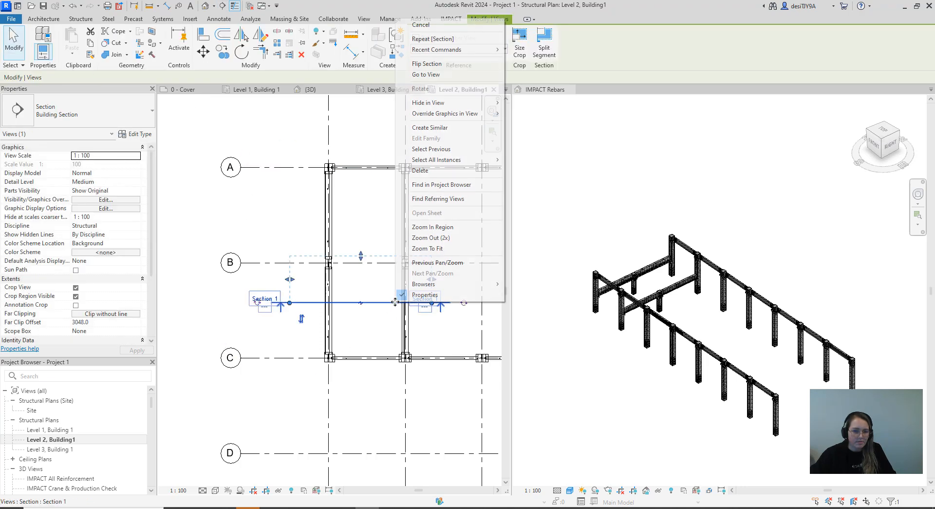
click(449, 74)
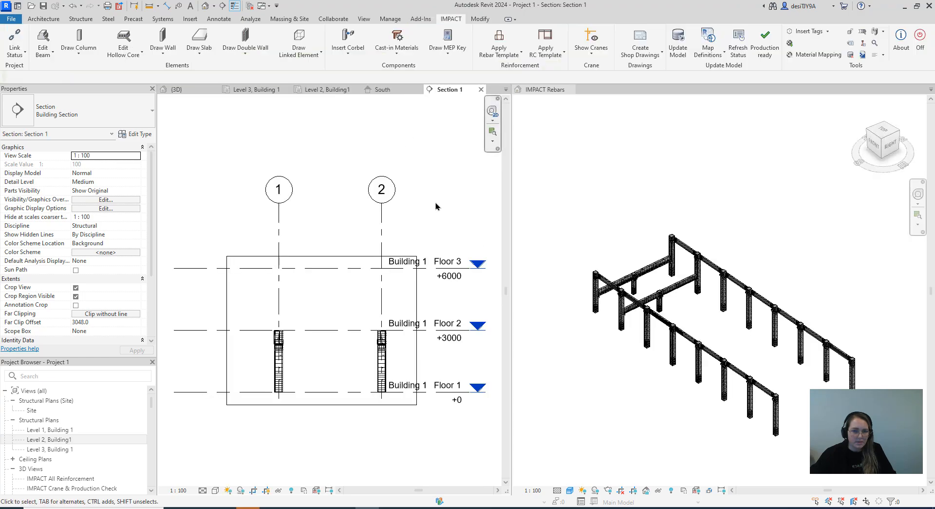
scroll(378, 362, up, 3)
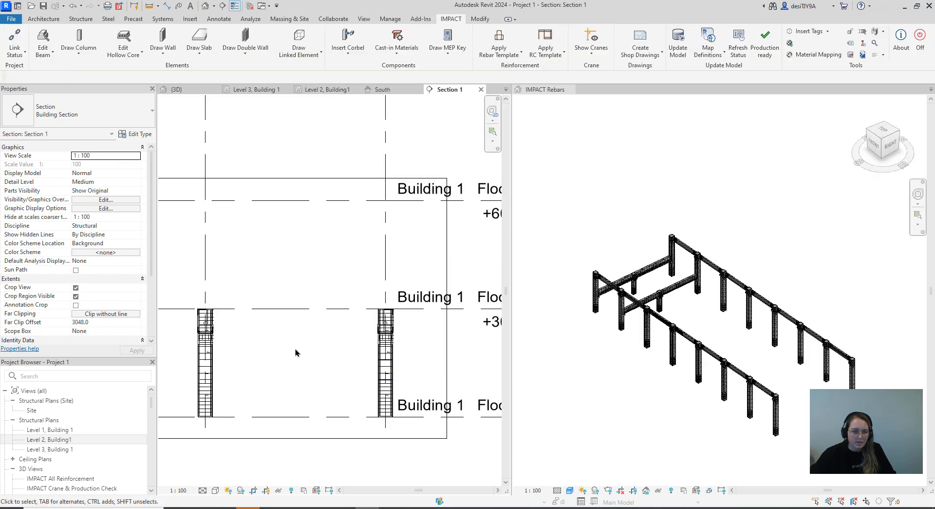
middle_drag(303, 356, 380, 321)
scroll(299, 329, up, 4)
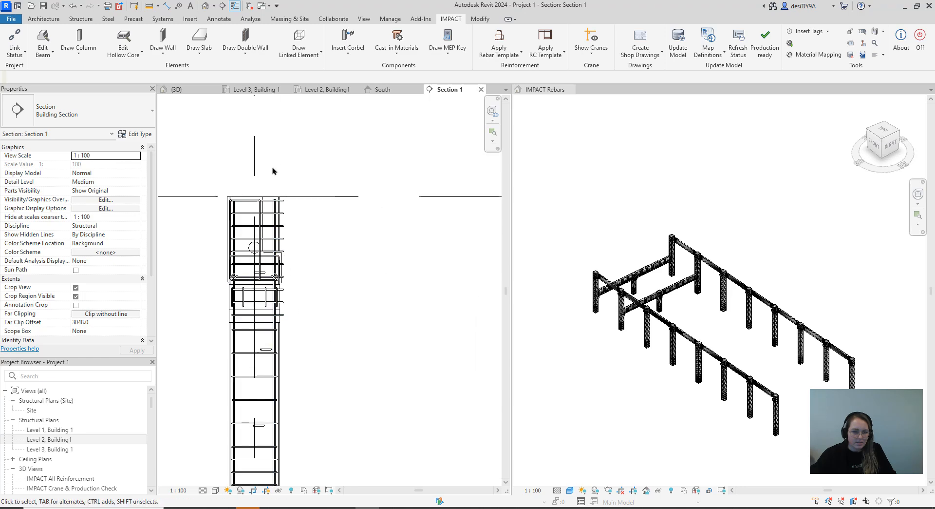
scroll(268, 245, down, 5)
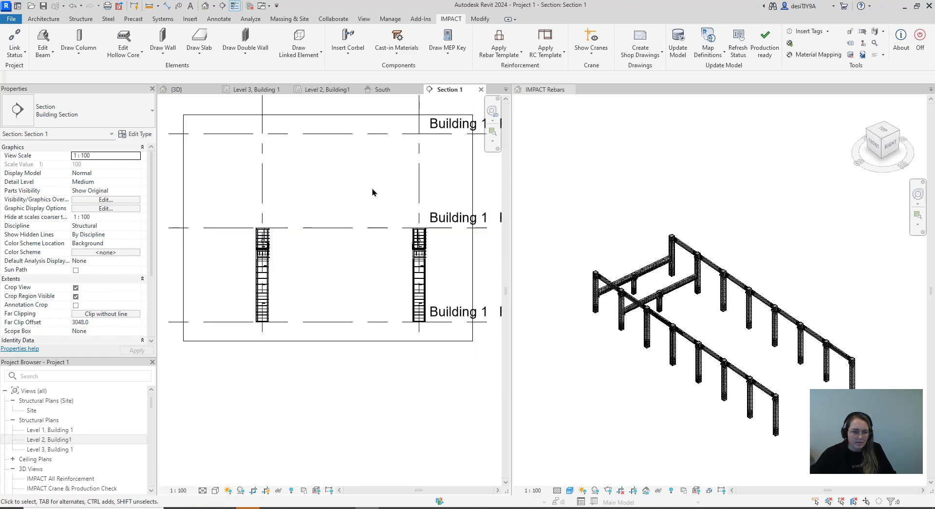
scroll(329, 200, up, 2)
middle_drag(195, 273, 283, 281)
scroll(283, 279, up, 3)
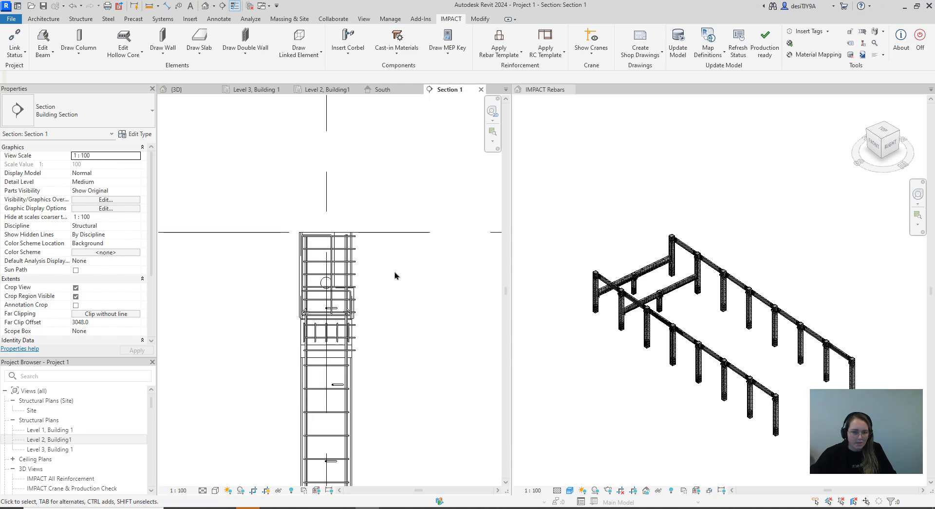
scroll(356, 278, down, 6)
scroll(355, 277, up, 4)
scroll(341, 271, up, 3)
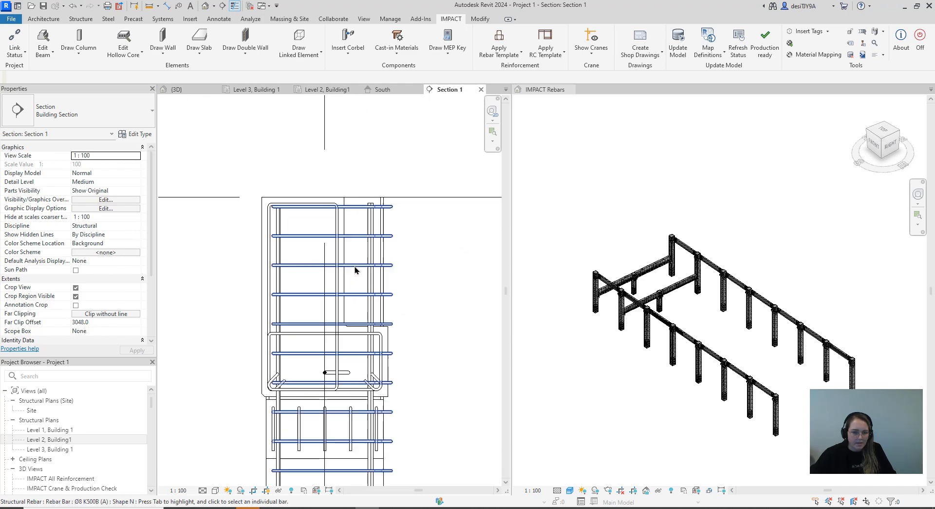
Measure the height from the ledge to the top of the LBS43X68X24 ledged girder at grid 1, leaving no dimension placed.
click(345, 246)
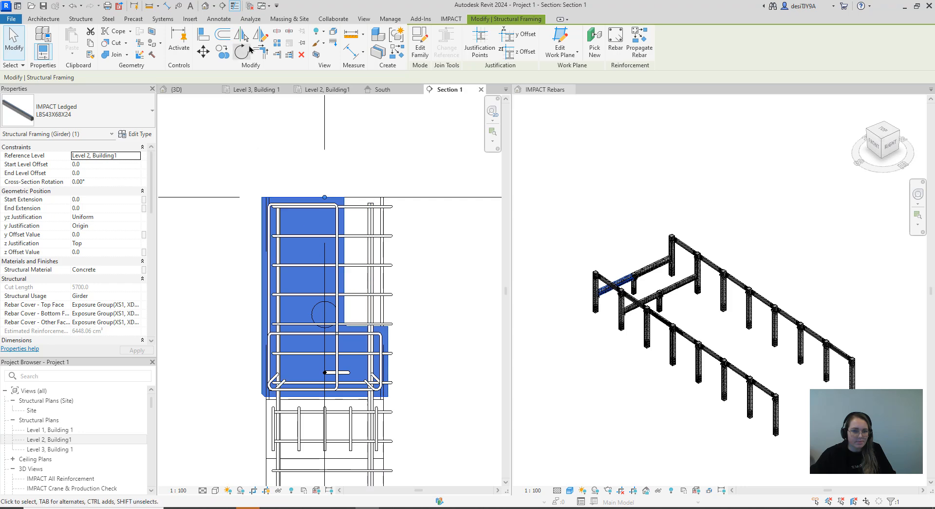
click(229, 20)
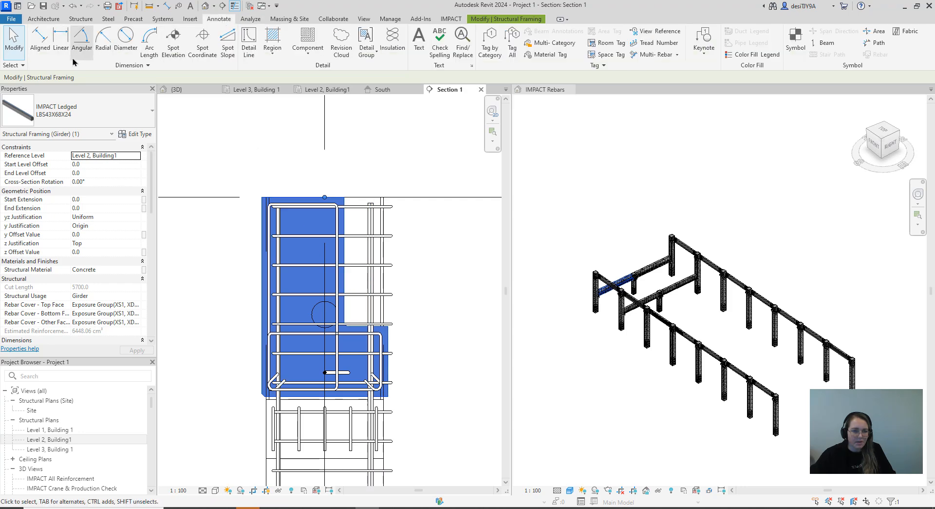
click(356, 197)
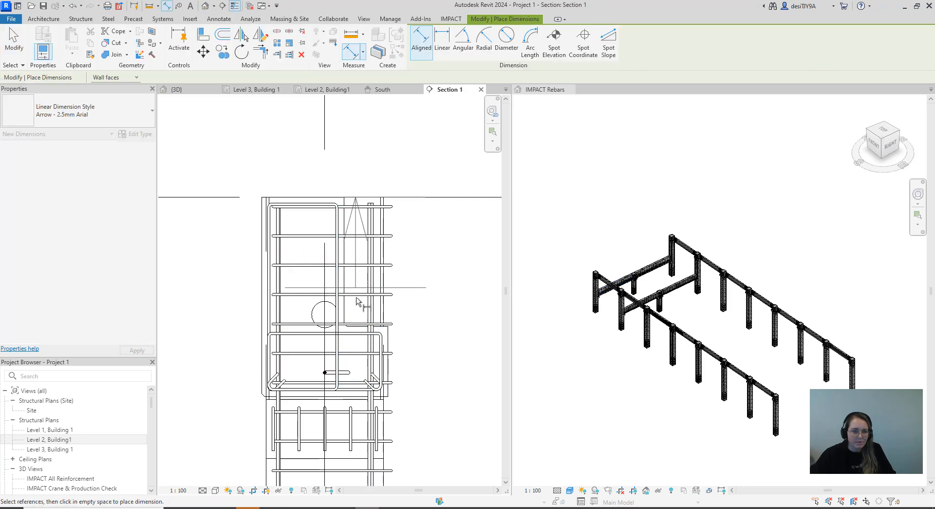
scroll(359, 325, up, 5)
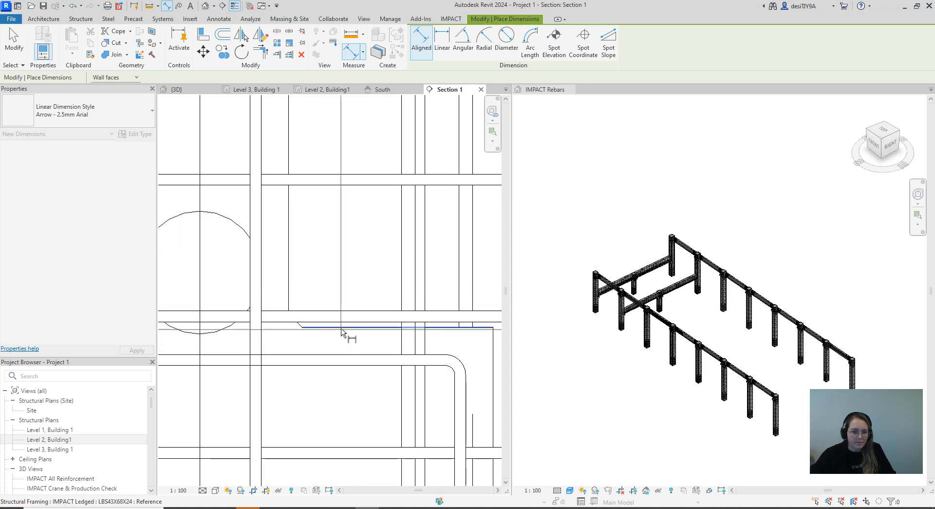
scroll(347, 342, down, 5)
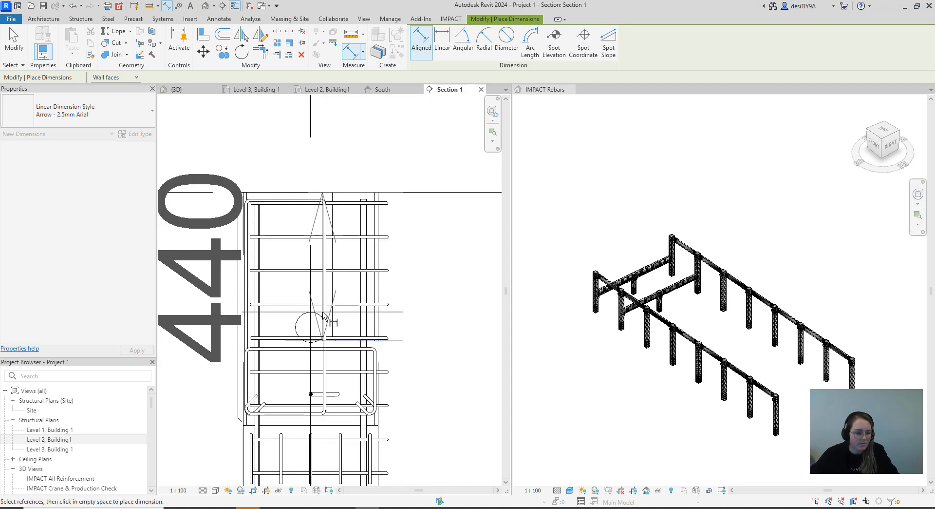
key(Escape)
key(Escape)
scroll(323, 312, down, 6)
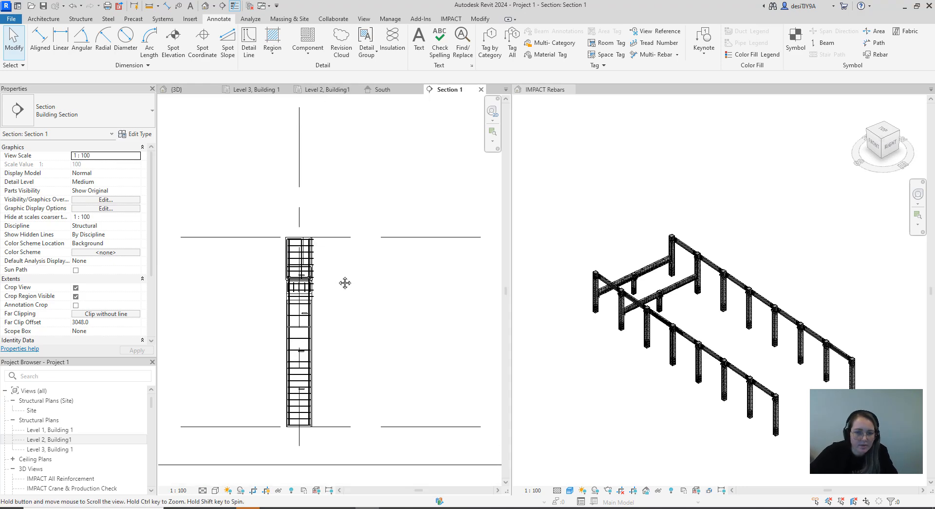
scroll(273, 302, down, 1)
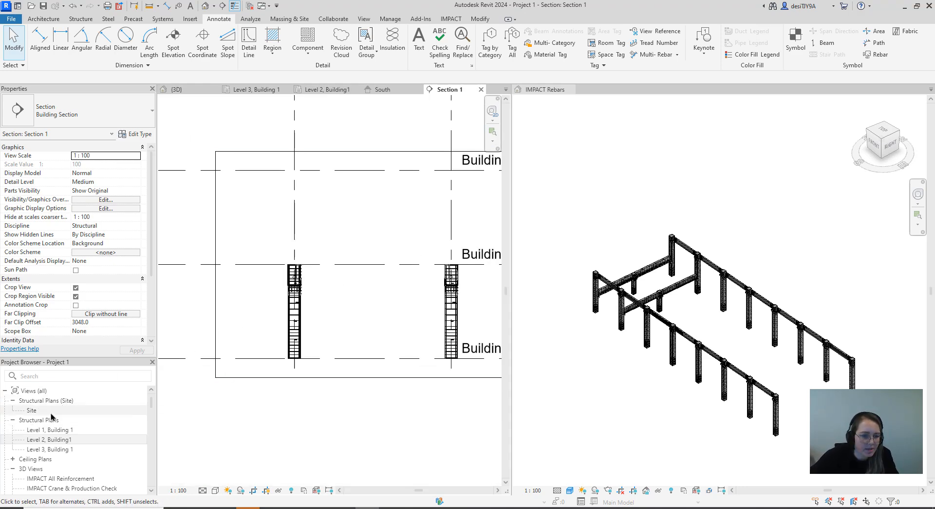
Check the Level 1, Building 1 plan and return to the Level 2, Building1 structural plan around grids A to C.
double_click(51, 430)
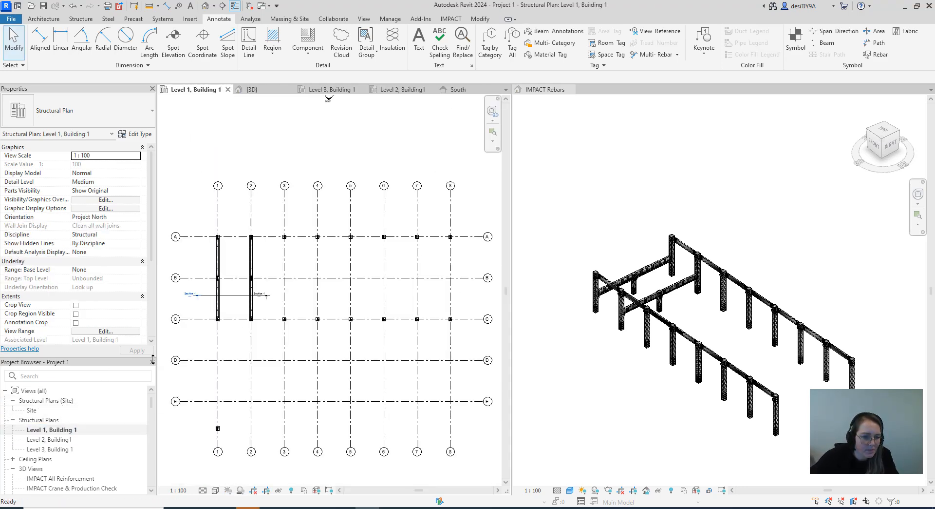
scroll(651, 239, up, 3)
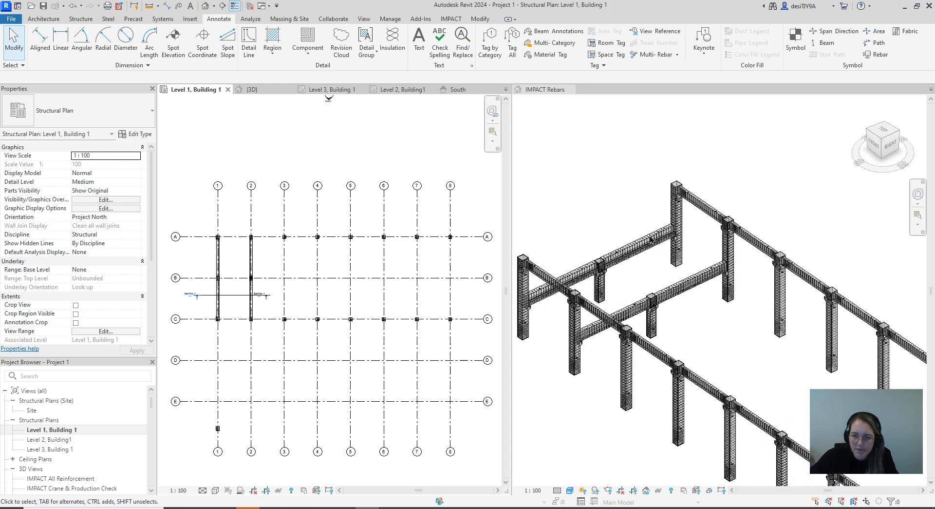
double_click(48, 439)
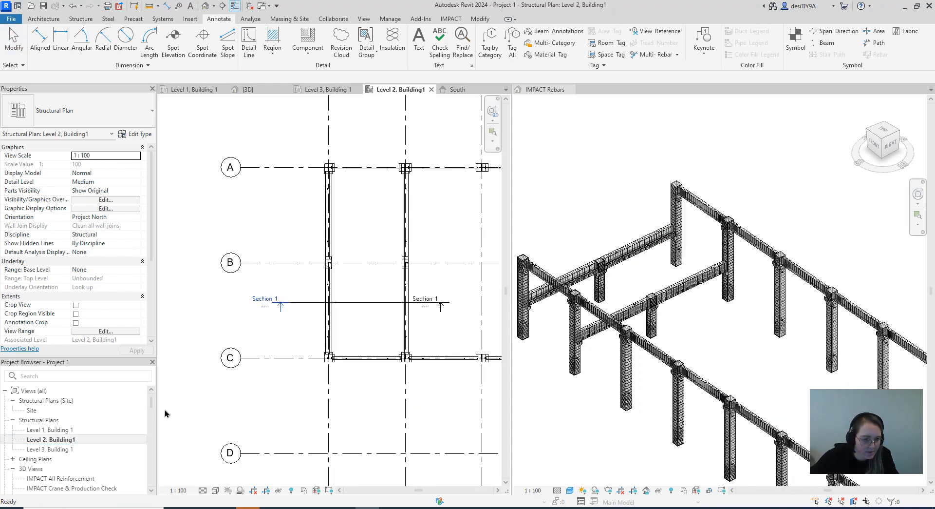
scroll(338, 268, down, 2)
scroll(351, 293, up, 4)
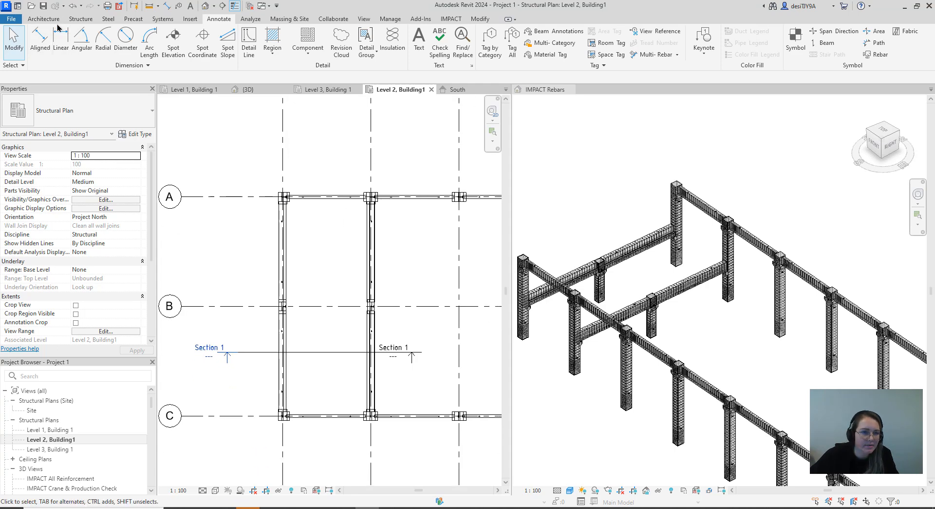
Draw a model line along the grid A column faces, from the grid 1 beam's inner edge to the grid 2 beam's inner edge.
click(44, 18)
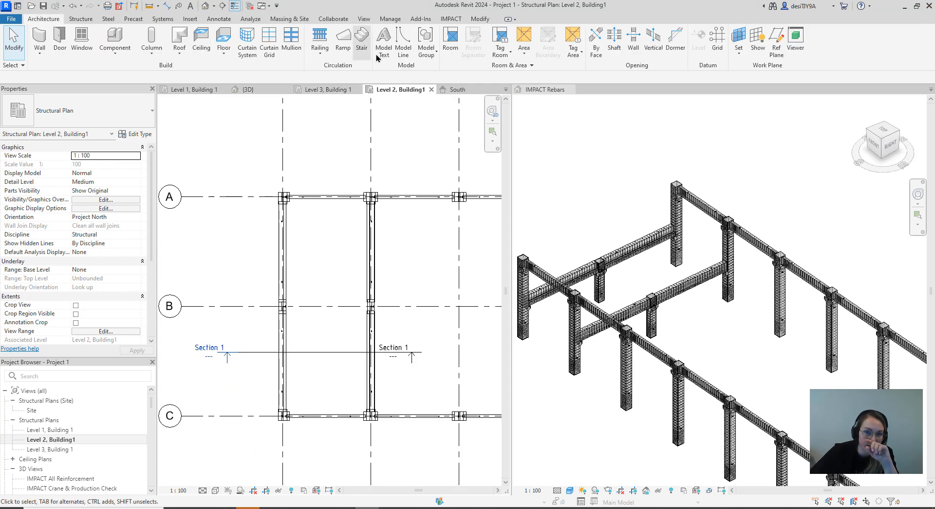
click(404, 47)
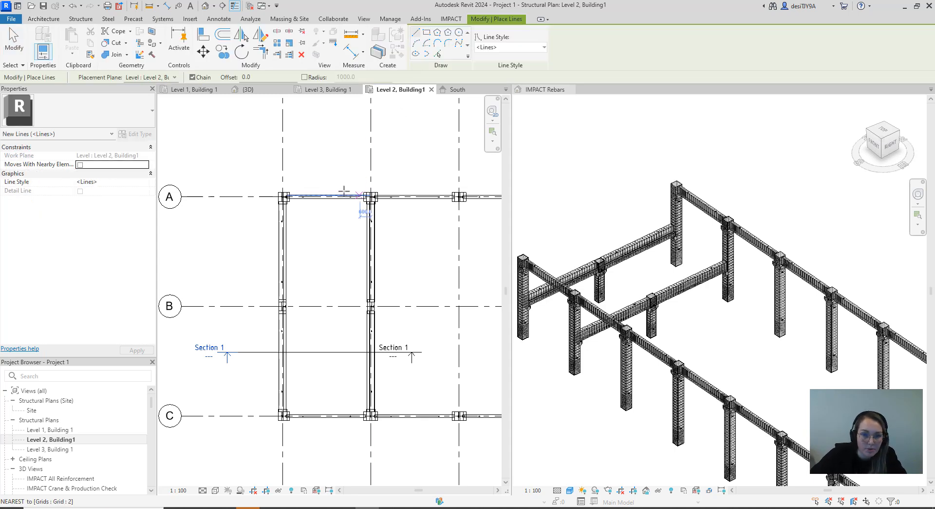
scroll(280, 194, up, 6)
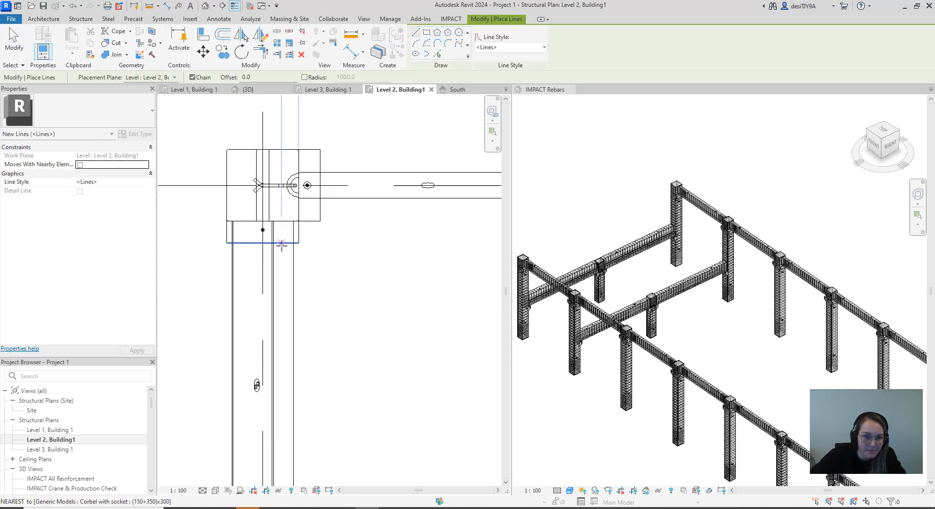
scroll(278, 229, up, 4)
click(260, 206)
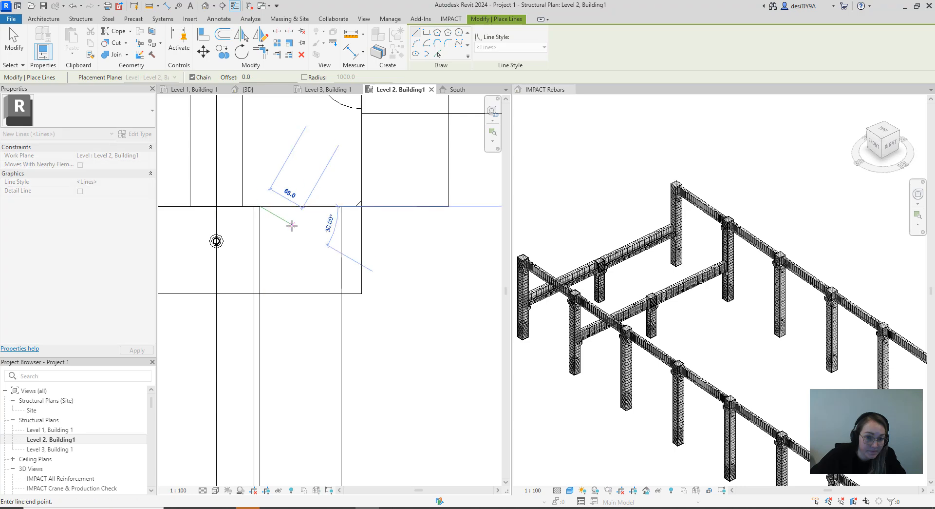
scroll(292, 226, down, 5)
scroll(263, 200, up, 4)
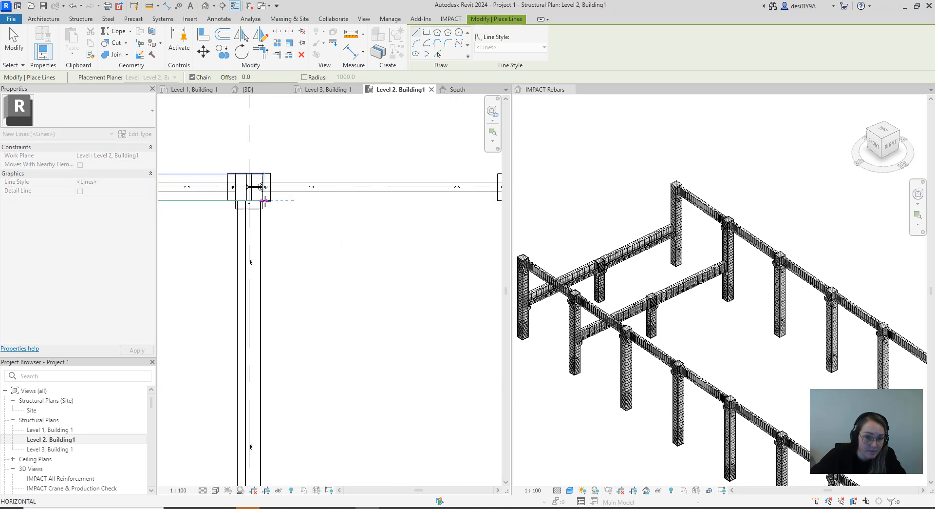
scroll(264, 201, up, 6)
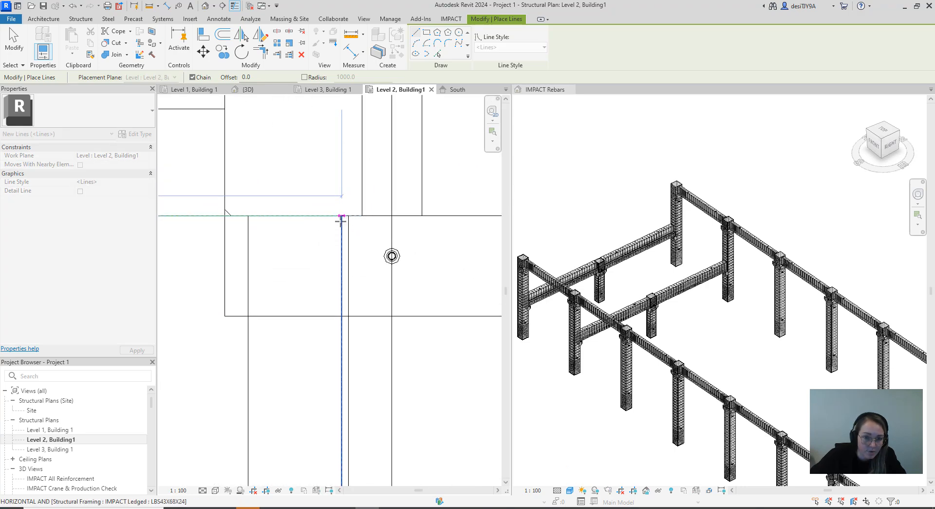
click(342, 216)
Continue the model line chain along the grid 2 beam's inner edge from grid A to the end of the beam at grid B.
scroll(366, 213, down, 7)
middle_drag(383, 288, 390, 172)
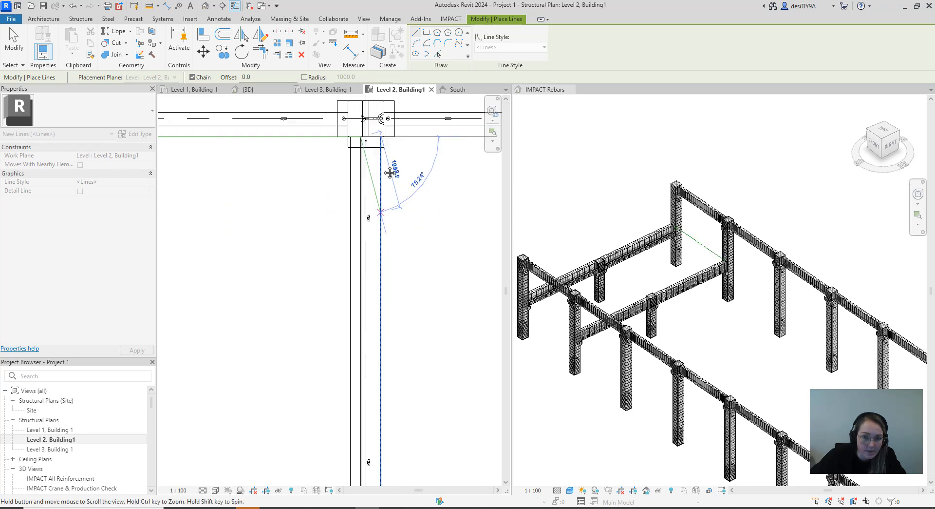
scroll(390, 293, down, 3)
scroll(393, 307, up, 5)
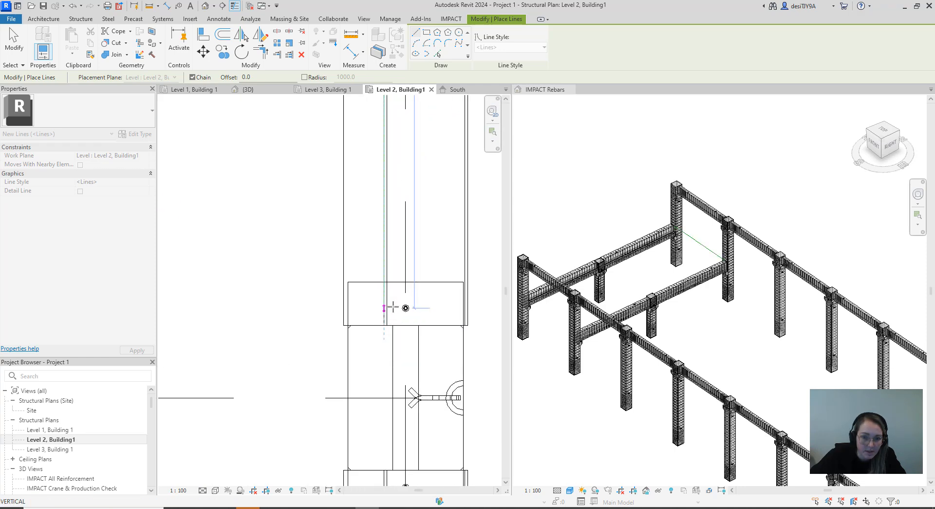
click(384, 326)
Trace model lines around the inner side of the column at grids 2 and B, returning 125 mm to the next beam's inner edge.
scroll(353, 332, up, 4)
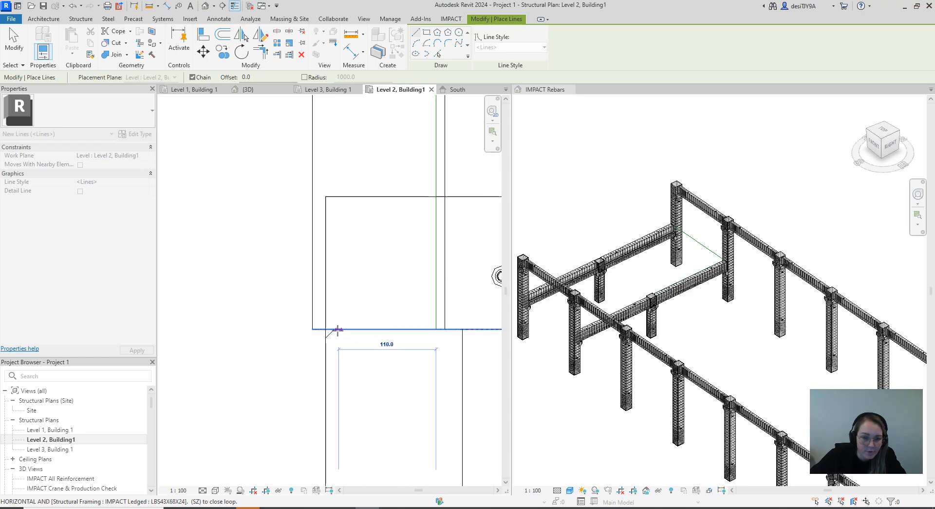
scroll(338, 330, up, 2)
click(317, 329)
scroll(316, 263, down, 4)
middle_drag(328, 380, 323, 204)
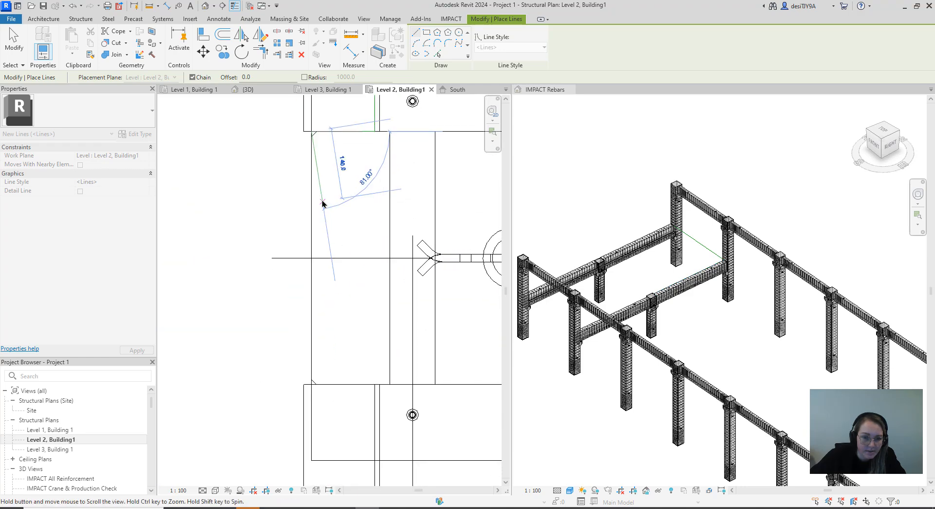
click(311, 383)
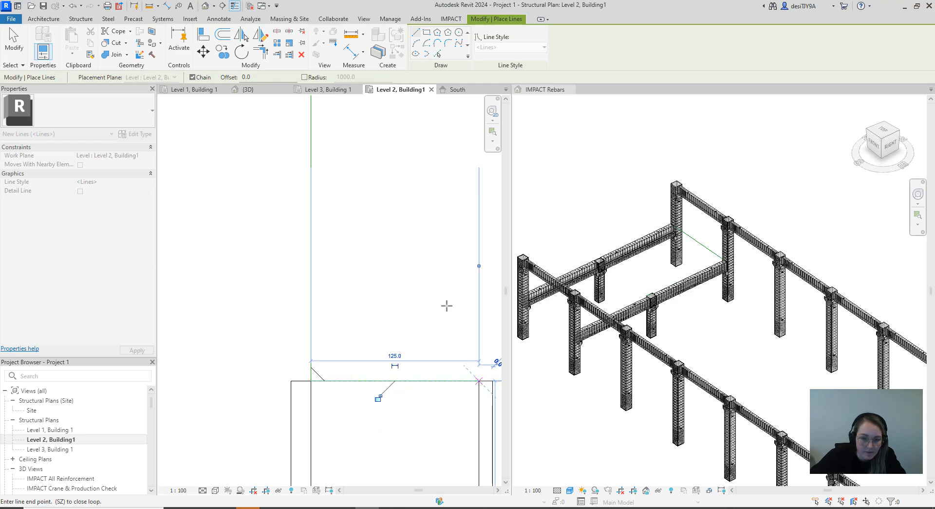
Continue the model line chain along the grid 2 beam's inner edge from the grid B column to the grid C column face.
scroll(457, 275, down, 7)
middle_drag(459, 338, 427, 199)
scroll(428, 198, down, 1)
middle_drag(425, 388, 424, 239)
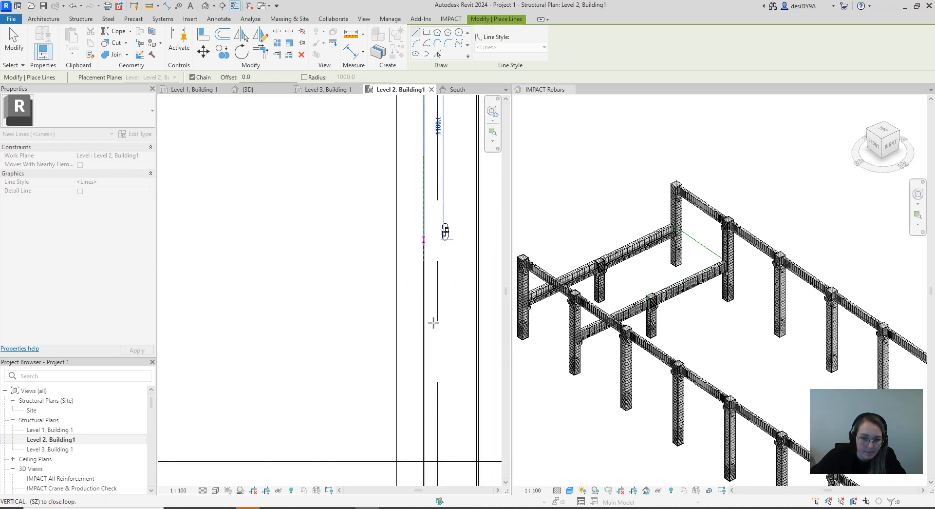
middle_drag(438, 363, 426, 181)
middle_drag(420, 392, 411, 236)
scroll(413, 317, down, 3)
middle_drag(423, 361, 420, 207)
scroll(407, 362, up, 8)
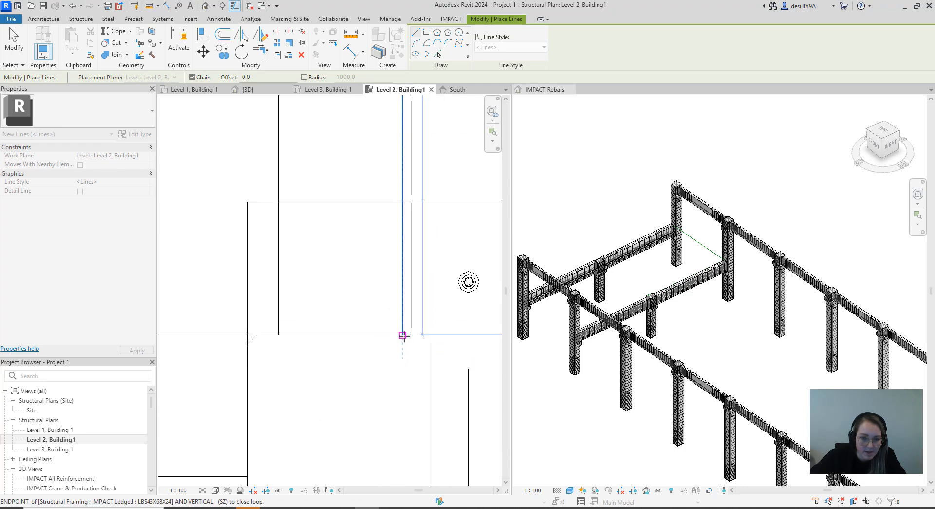
click(403, 334)
Draw the next model line along the grid C column faces from the grid 2 beam to the grid 1 beam's inner edge.
scroll(283, 327, down, 4)
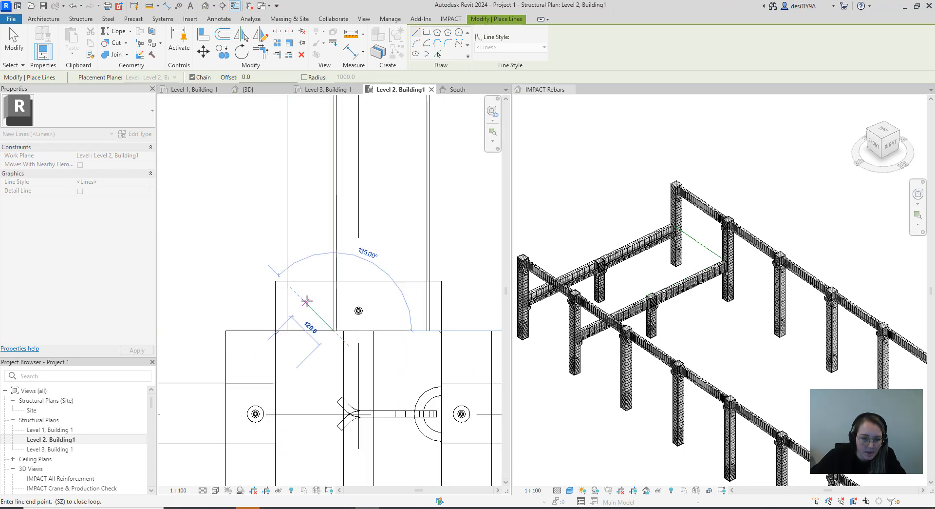
middle_drag(263, 295, 413, 320)
scroll(413, 326, down, 4)
middle_drag(311, 336, 370, 347)
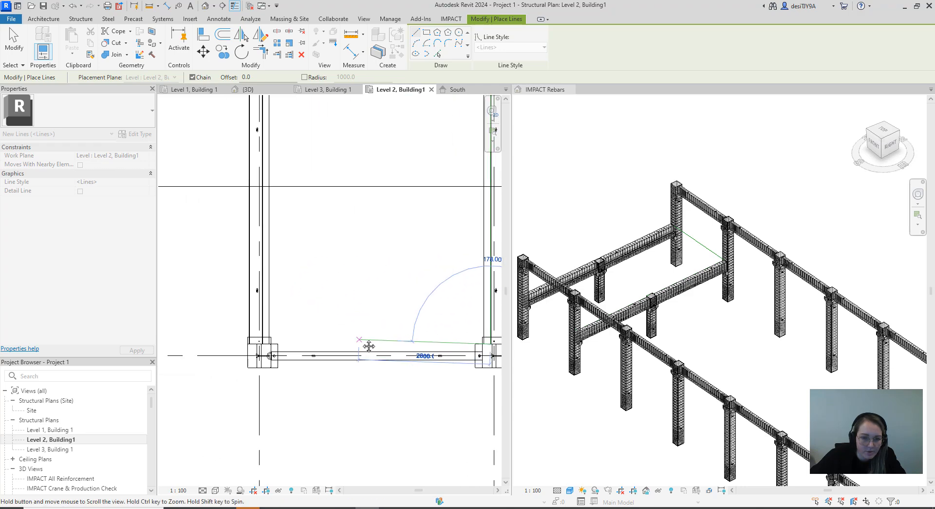
scroll(265, 345, up, 5)
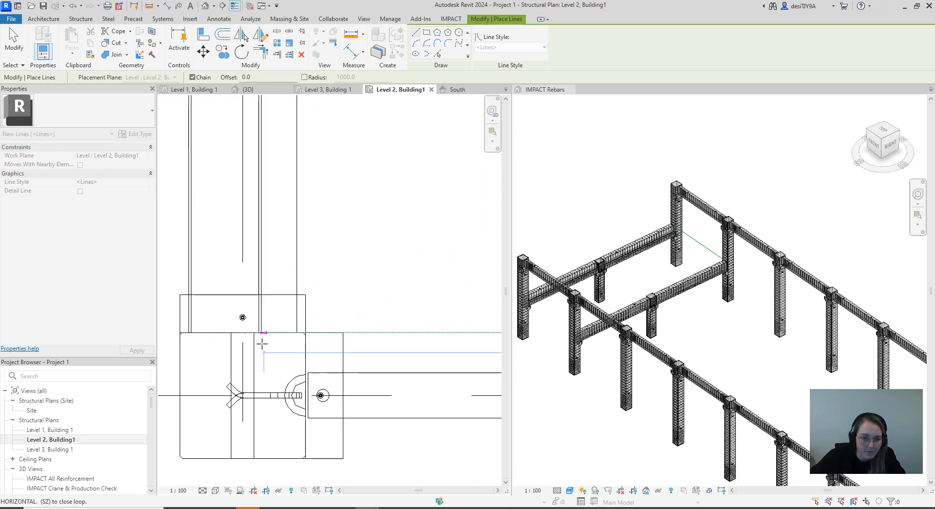
click(261, 324)
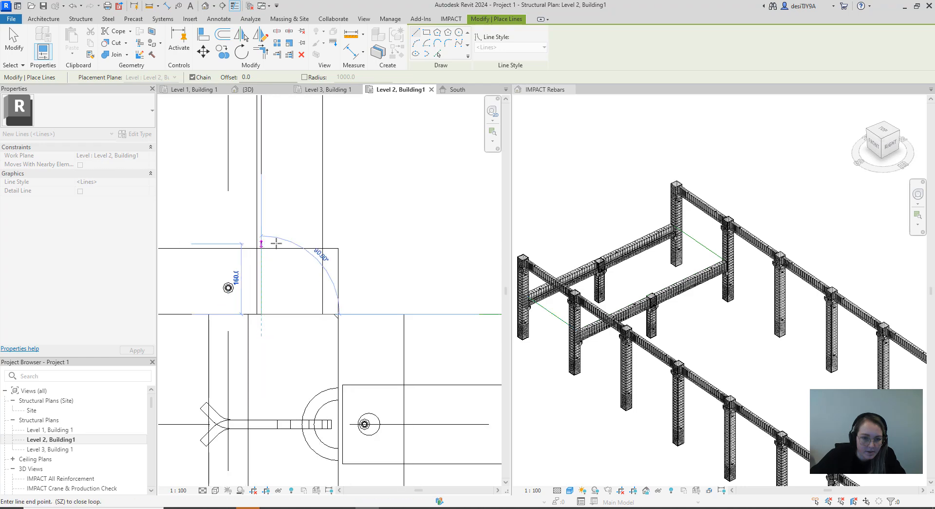
Continue the model line chain along the grid 1 beam's inner edge from grid C to the end of the beam at grid B.
scroll(275, 277, up, 5)
scroll(275, 278, down, 1)
middle_drag(274, 125, 278, 334)
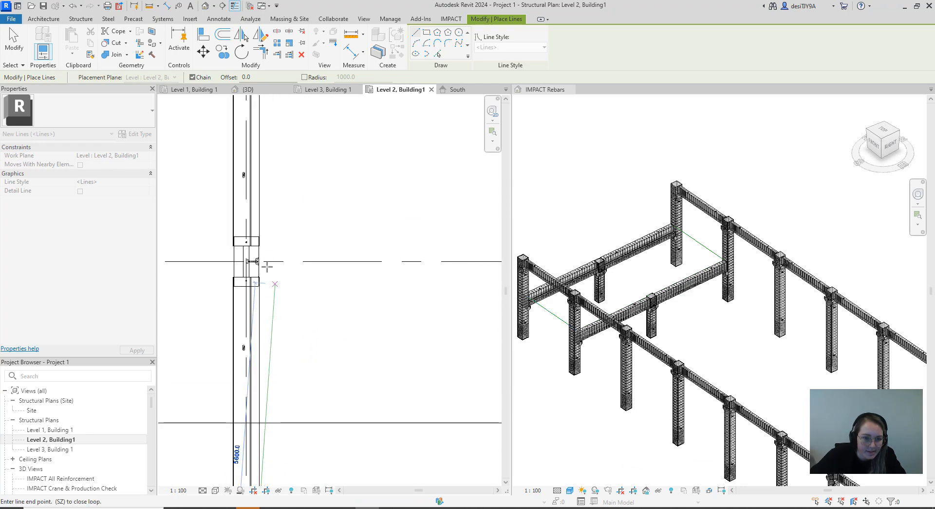
scroll(266, 266, up, 3)
scroll(247, 322, up, 2)
scroll(232, 273, up, 2)
scroll(205, 203, up, 3)
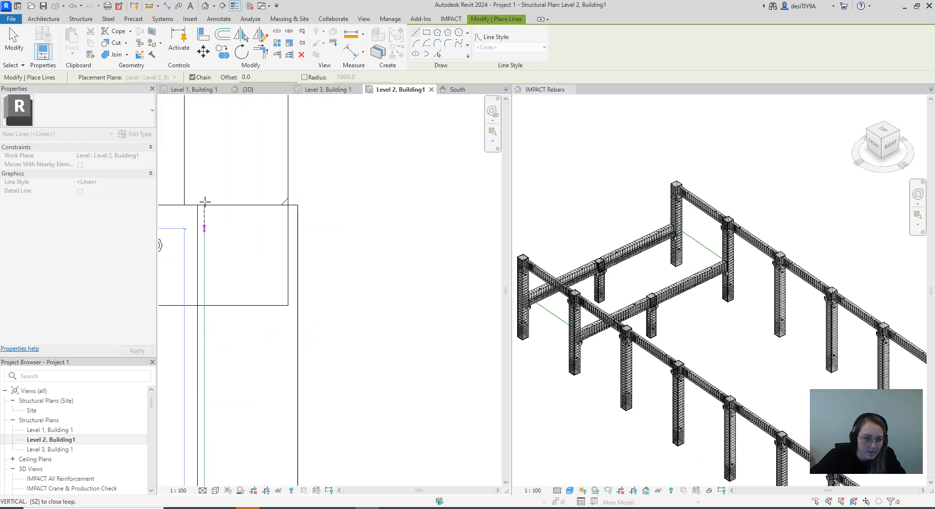
click(203, 201)
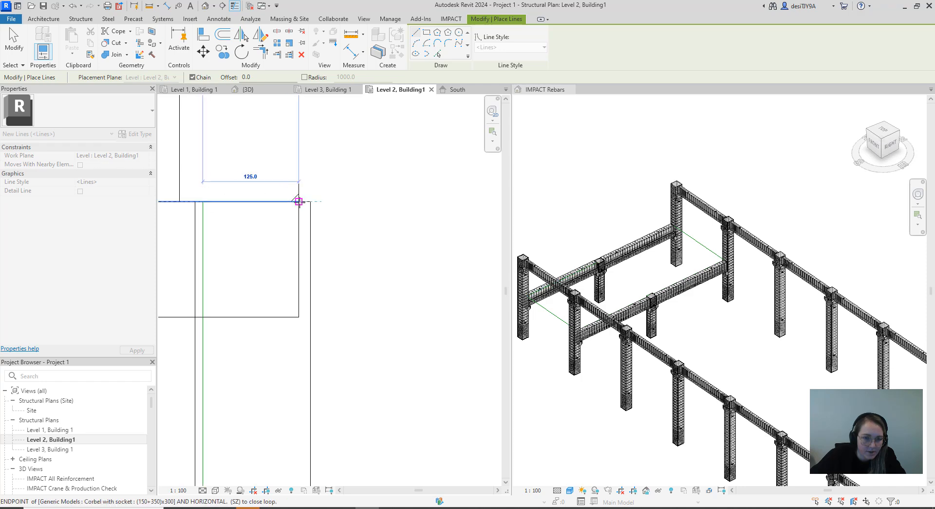
Trace model lines around the inner side of the column at grids 1 and B, going 125 mm out and returning to the next beam's inner edge.
click(299, 201)
scroll(314, 274, down, 4)
middle_drag(351, 207, 343, 393)
scroll(307, 325, up, 2)
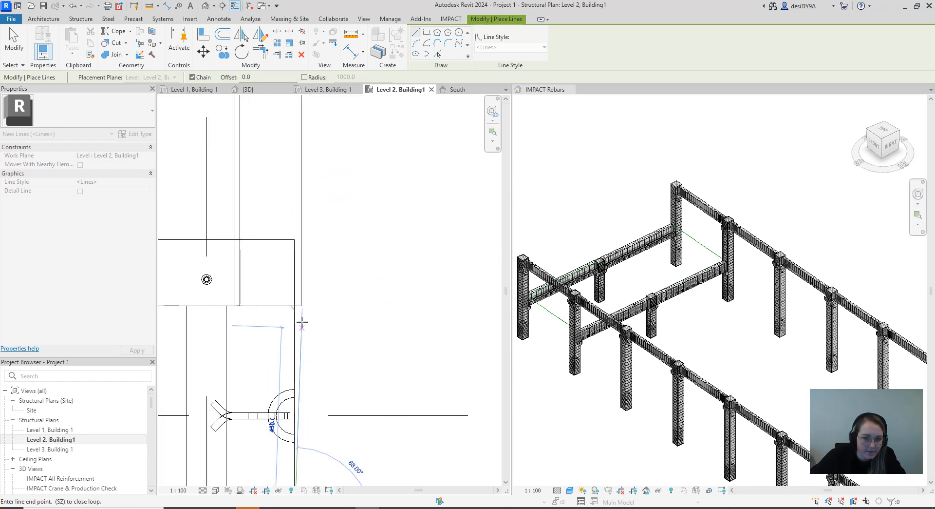
scroll(302, 323, up, 2)
click(293, 305)
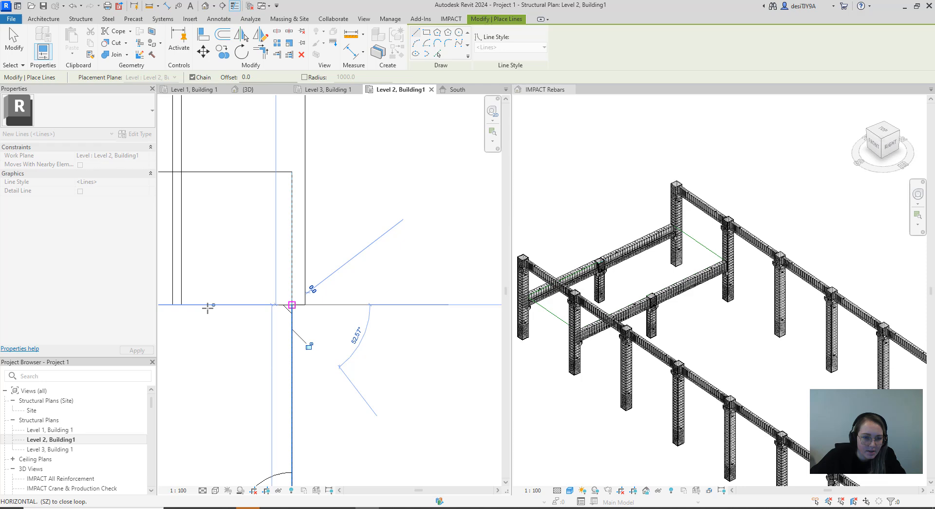
click(181, 304)
Close the model line outline along the grid 1 beam's inner edge from the grid B column to the starting corner at grid A.
scroll(210, 273, down, 9)
middle_drag(276, 197, 285, 359)
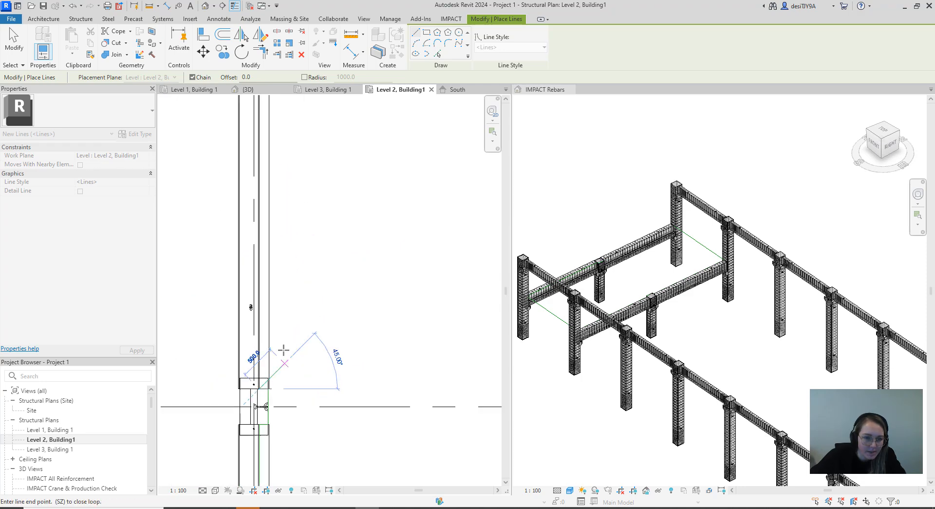
scroll(283, 350, down, 3)
scroll(231, 245, up, 6)
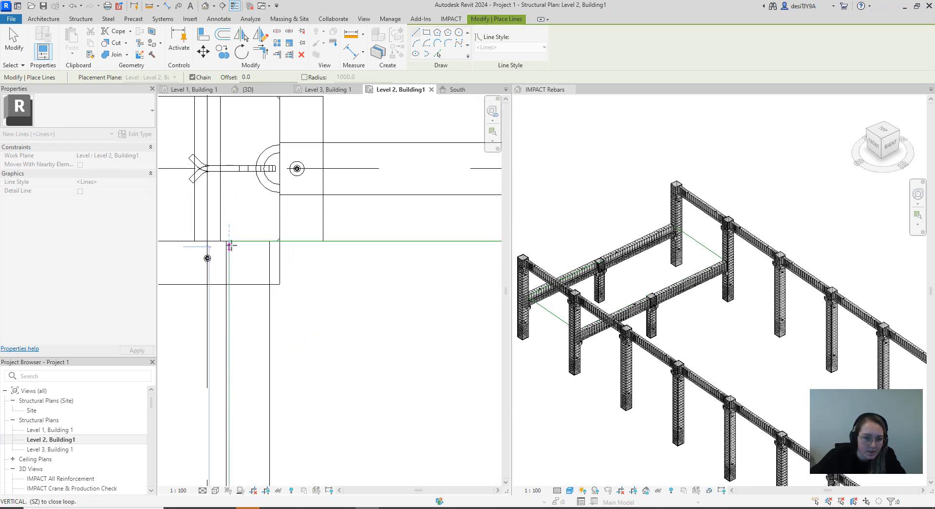
key(Escape)
key(Escape)
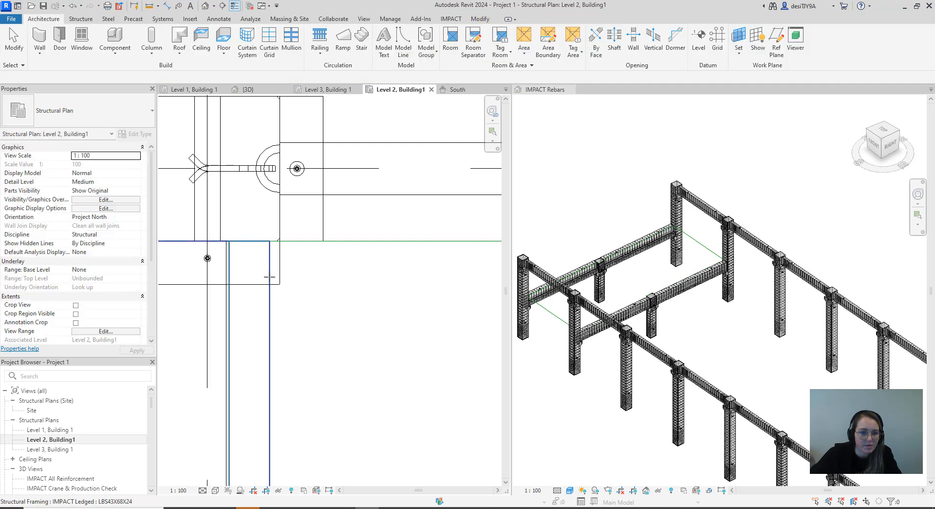
Start Draw Hollow Core and pick the closed model-line outline between grids 1 and 2 as the slab boundary.
scroll(273, 280, down, 5)
middle_drag(280, 253, 291, 181)
scroll(323, 284, down, 2)
middle_drag(323, 284, 309, 257)
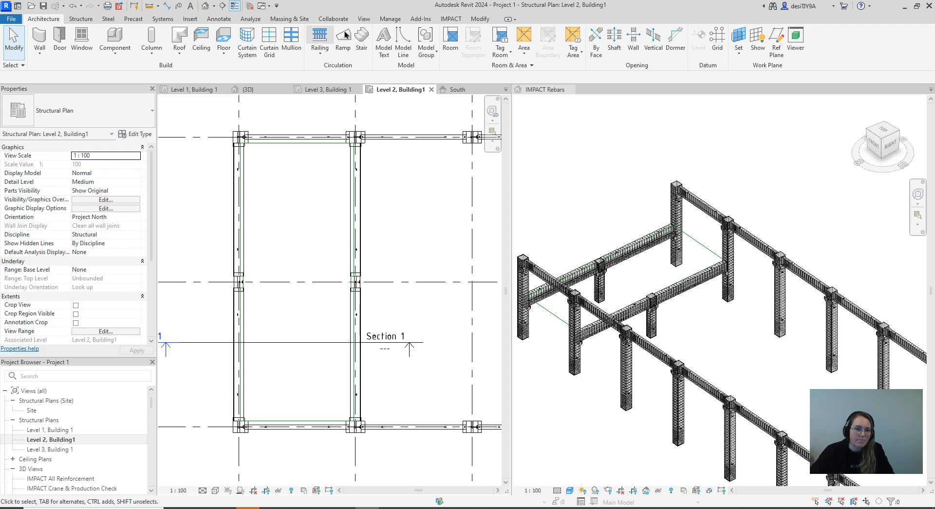
click(450, 18)
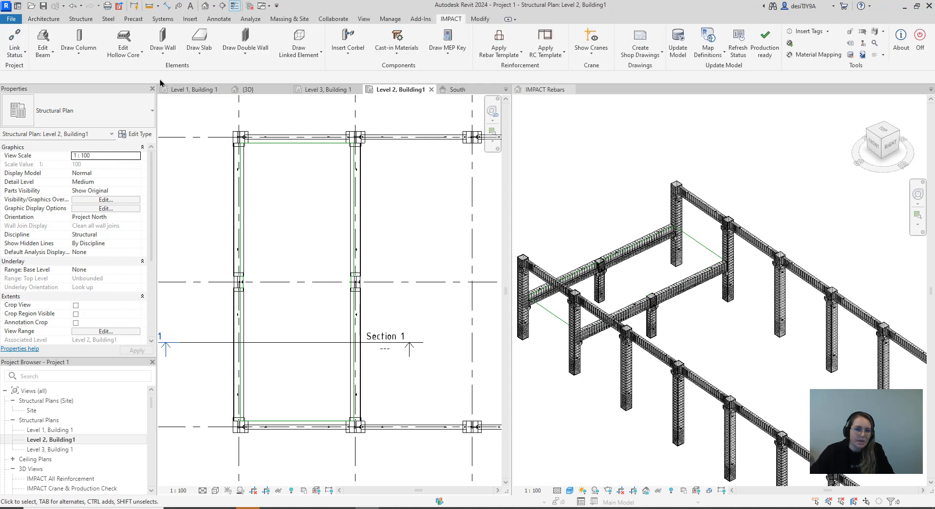
click(135, 55)
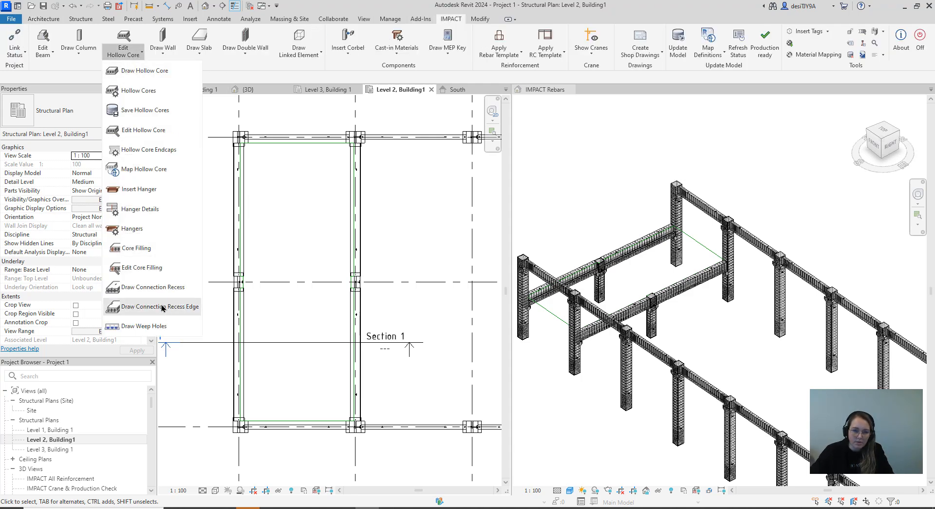
click(163, 76)
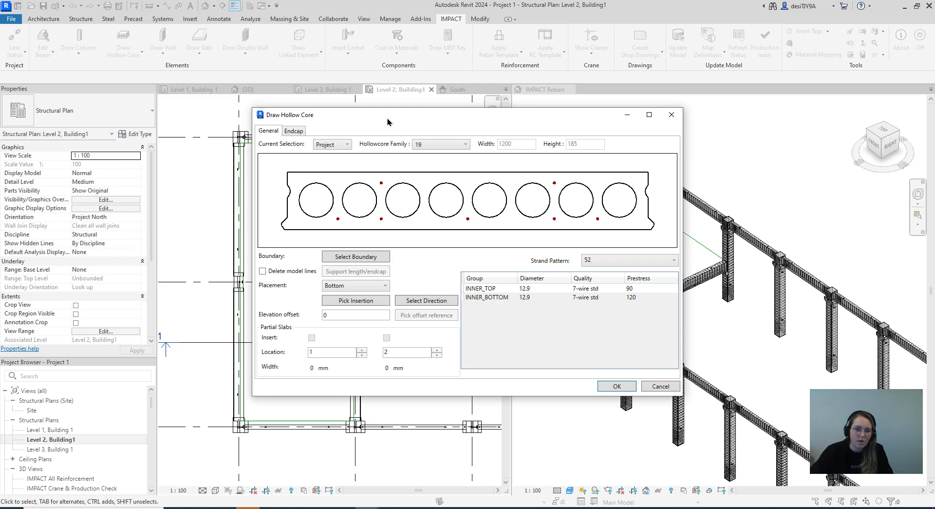
mouse_move(387, 122)
mouse_down()
mouse_move(463, 120)
mouse_move(579, 85)
mouse_move(572, 79)
mouse_up()
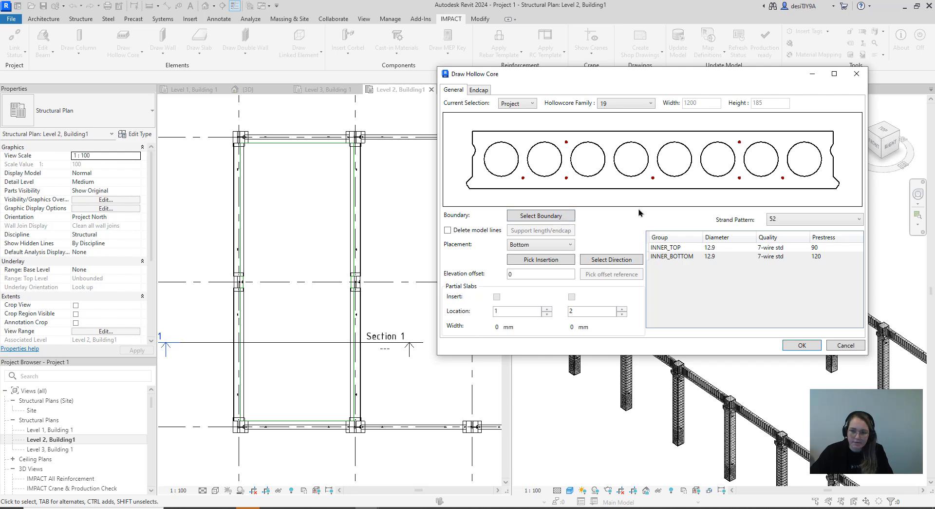
click(556, 219)
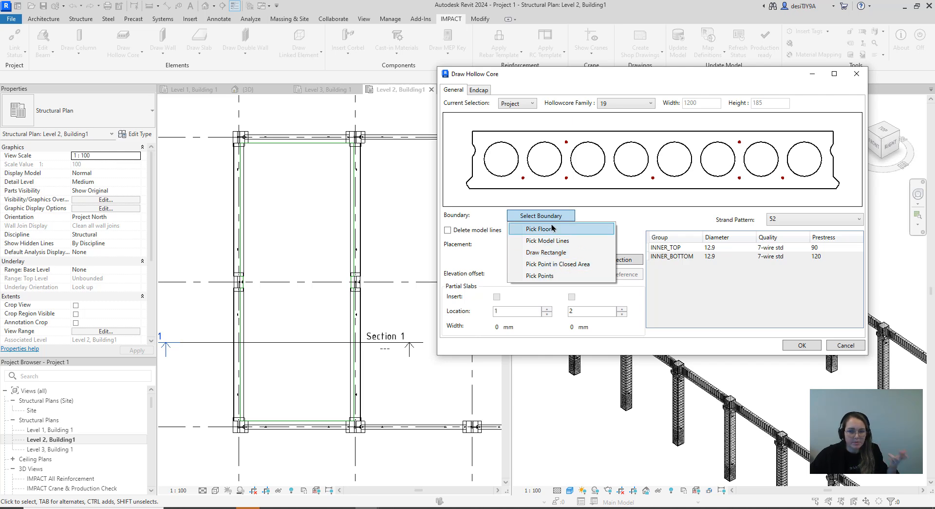
click(553, 241)
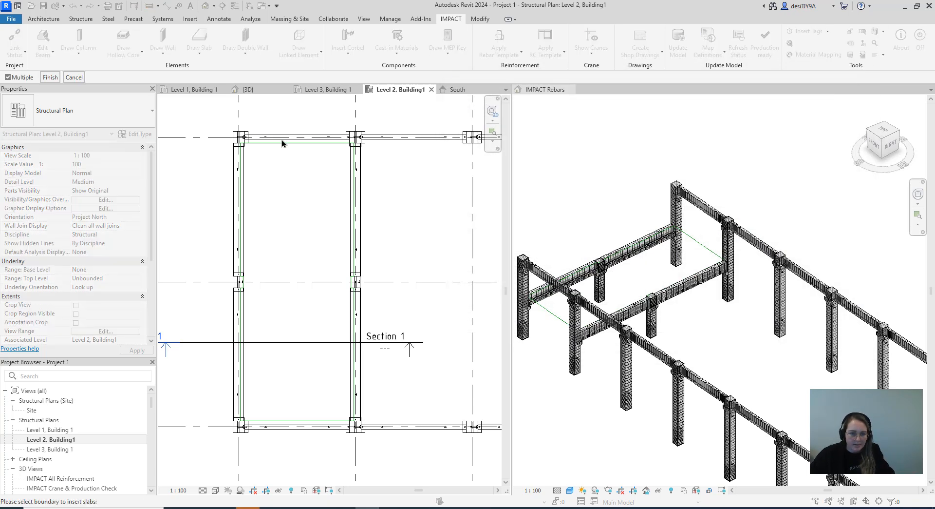
drag(212, 110, 410, 452)
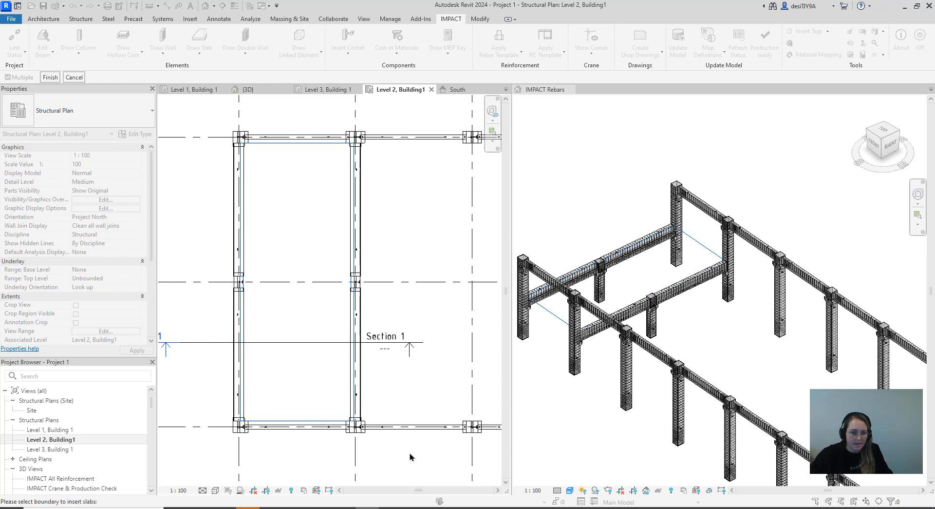
click(51, 77)
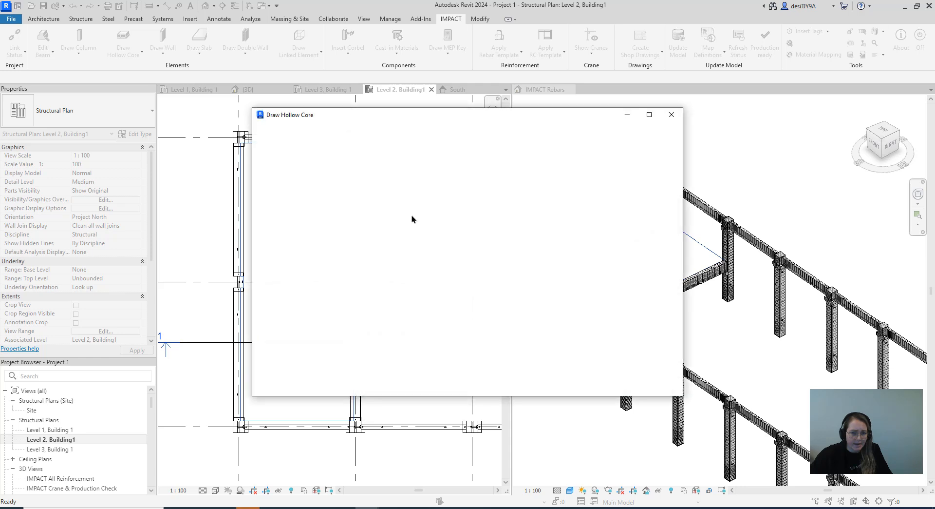
drag(409, 85, 635, 79)
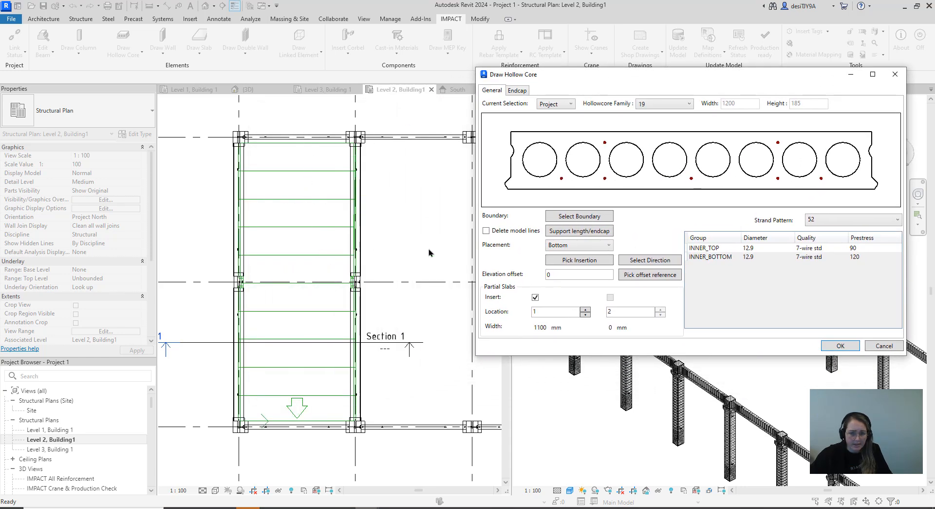
Set the hollow core direction from the grid 2 beam so that the slabs span between the beams on grids 1 and 2.
click(639, 260)
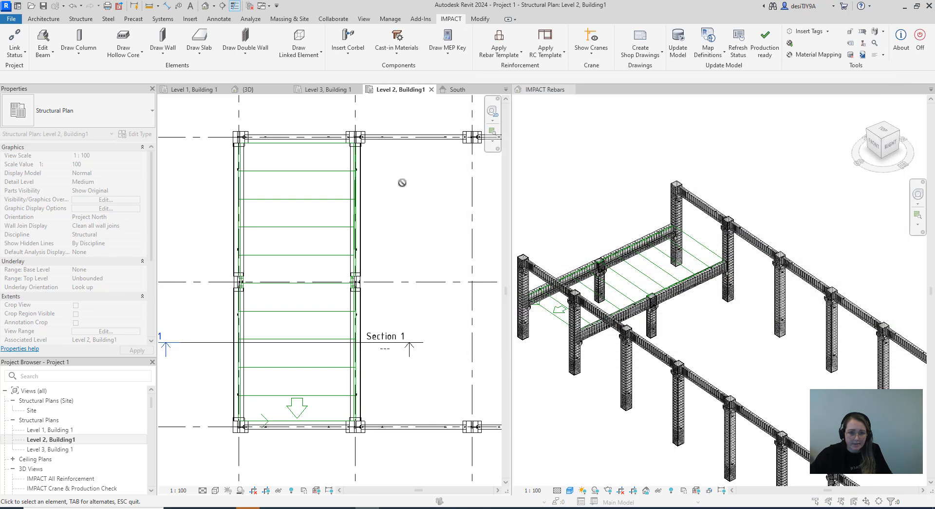
click(353, 196)
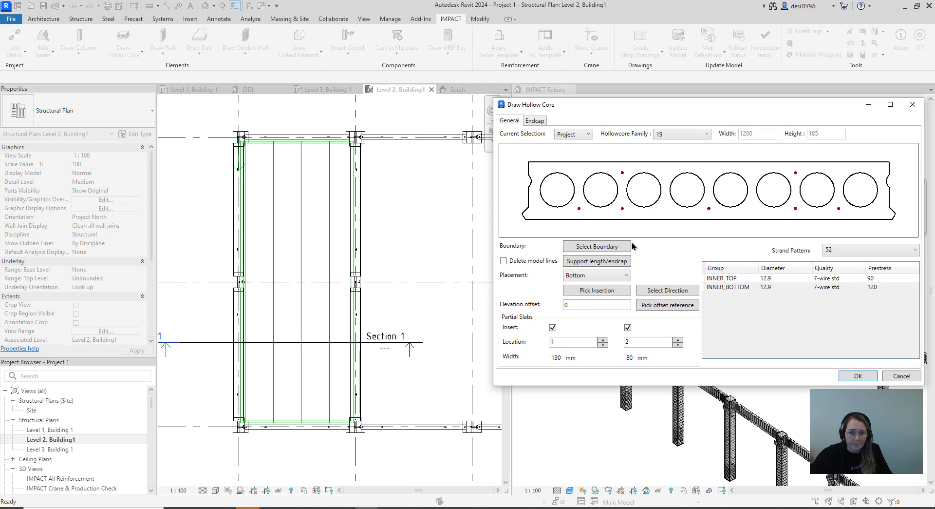
click(669, 291)
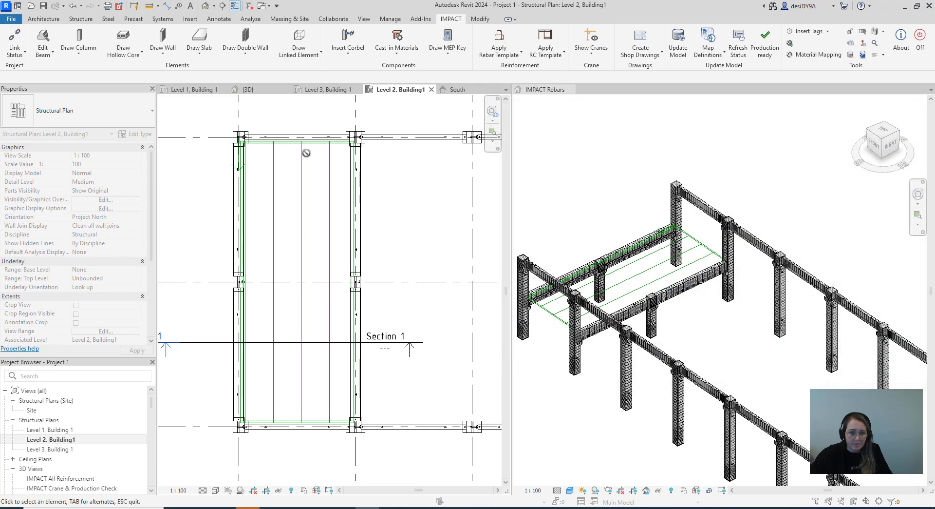
click(355, 173)
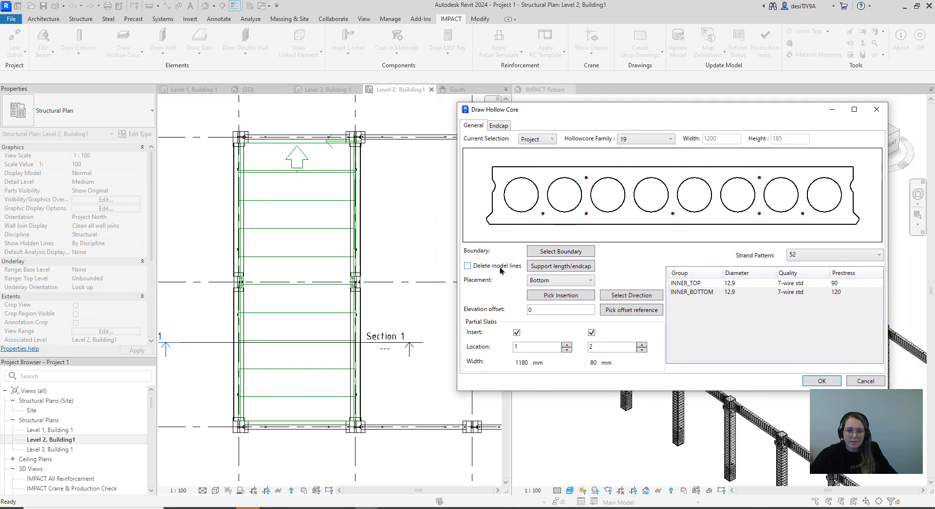
Set the support length to 0 on all boundary edges and the hollow core elevation offset to -440.
click(572, 267)
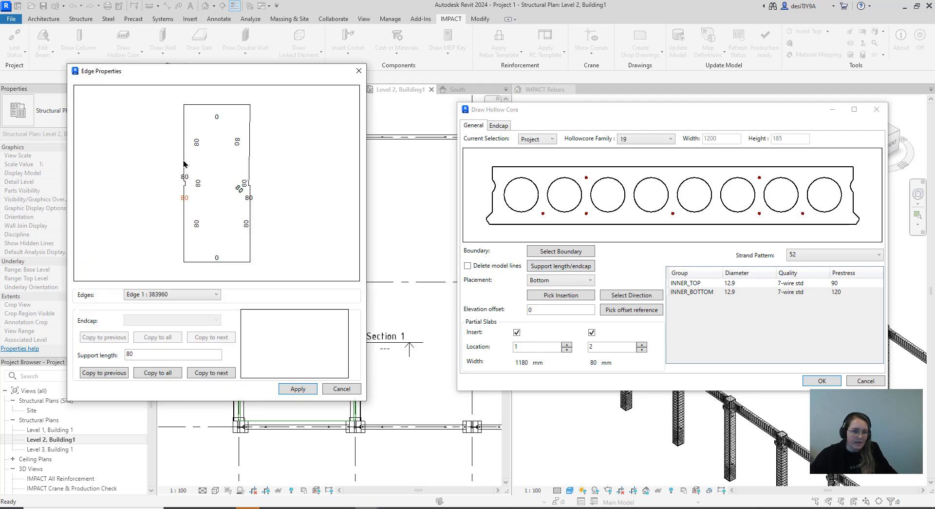
double_click(130, 354)
text(0)
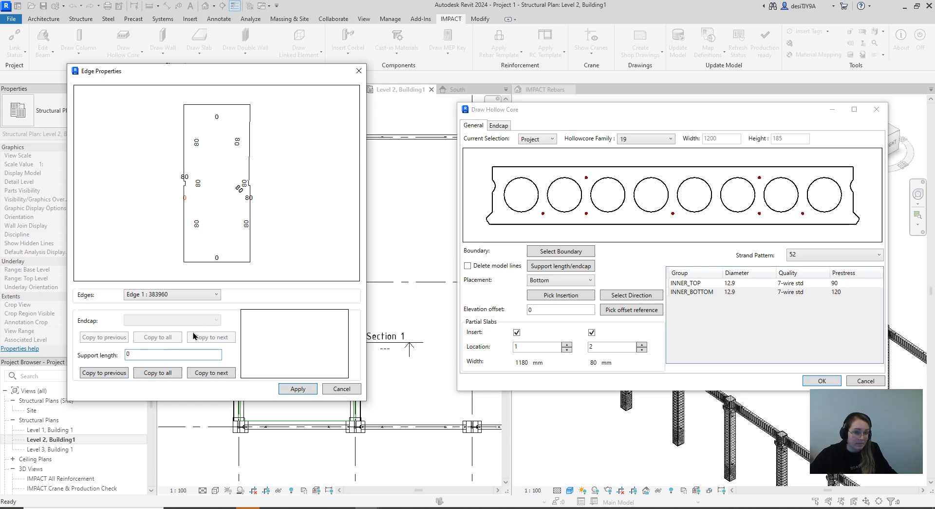
click(158, 374)
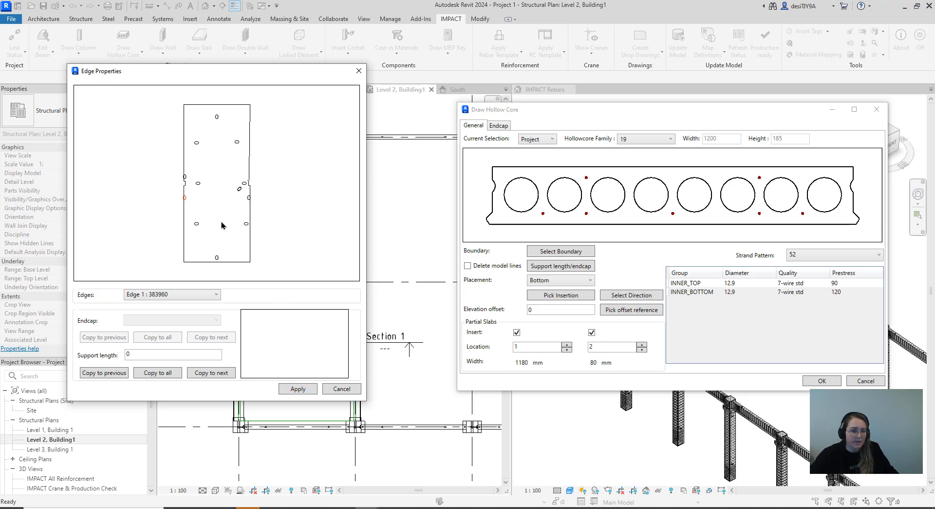
click(298, 388)
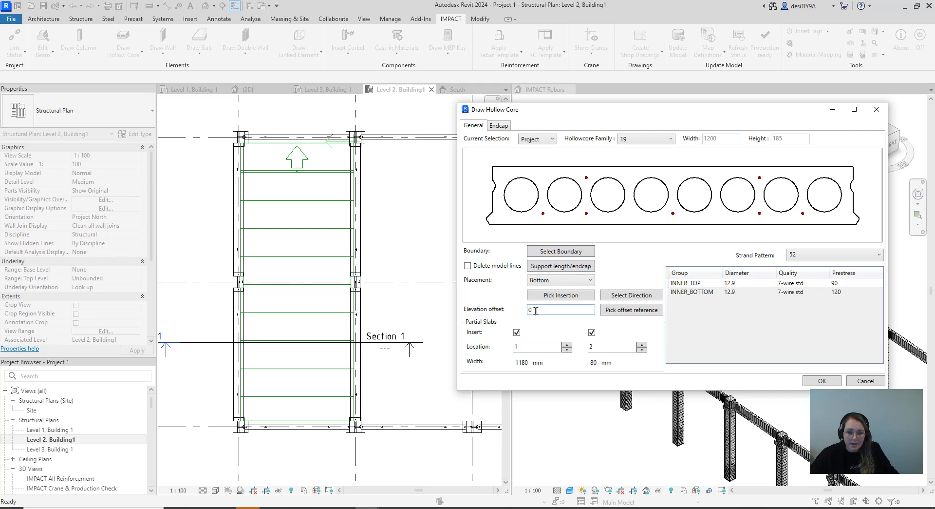
text(44)
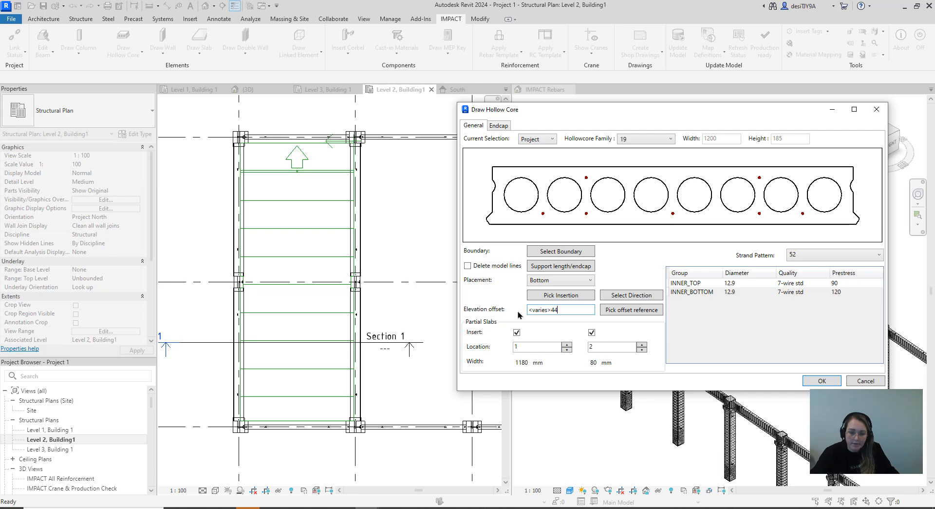
key(BackSpace)
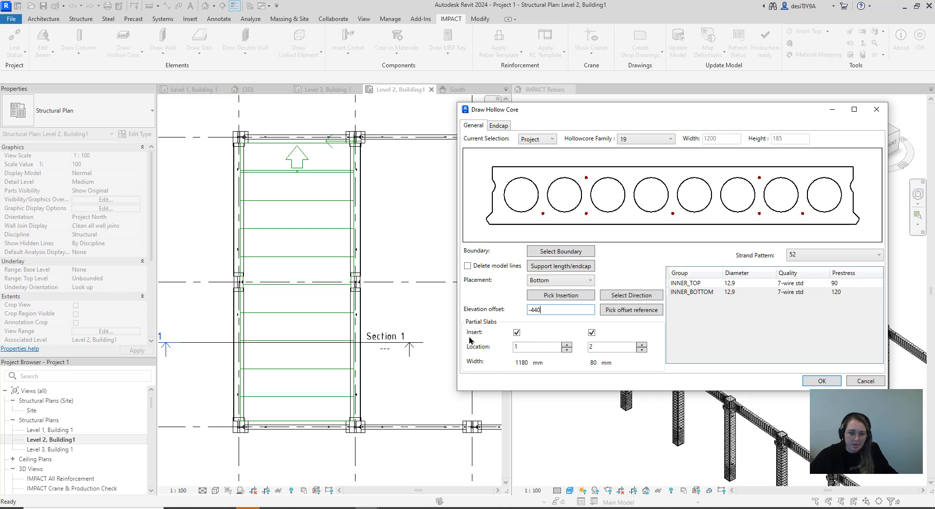
Move the first partial slab to location 2 and exclude the second, 80 mm wide partial slab.
click(590, 332)
click(568, 350)
click(567, 349)
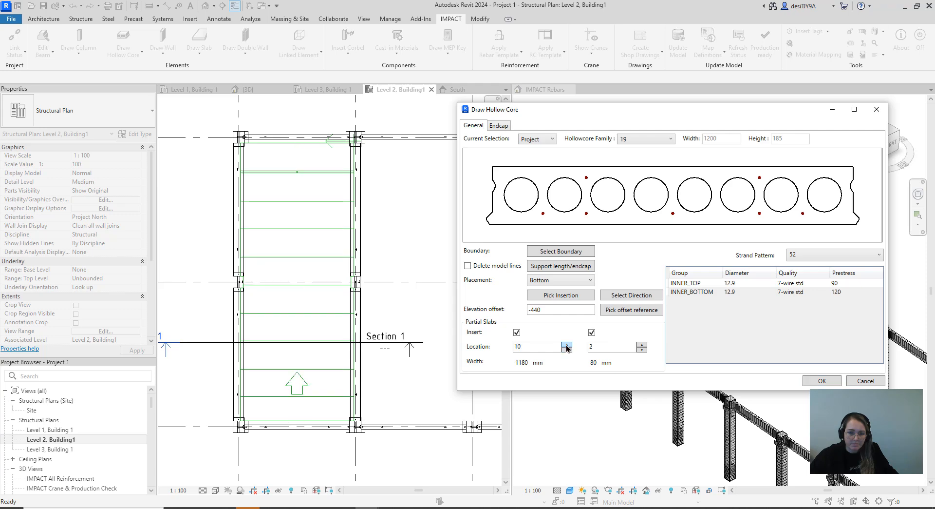
click(566, 345)
click(567, 348)
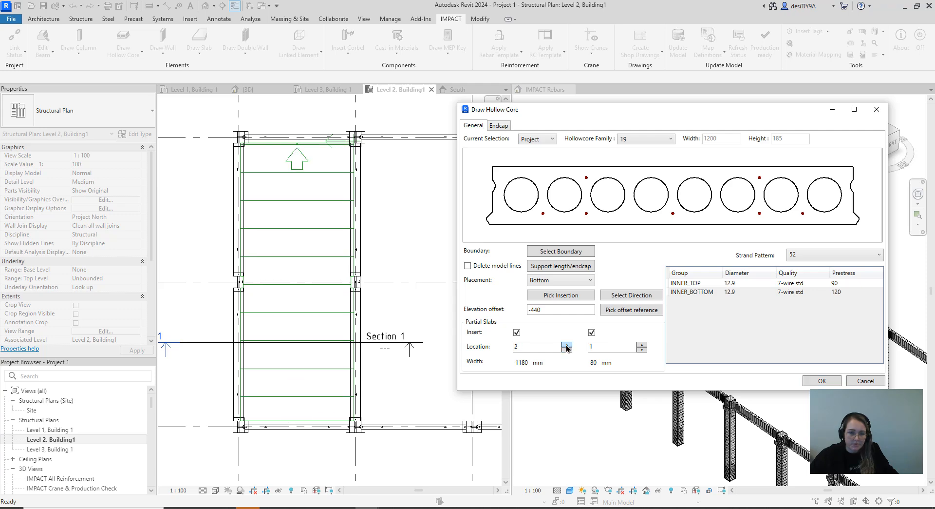
click(567, 348)
click(568, 351)
click(592, 333)
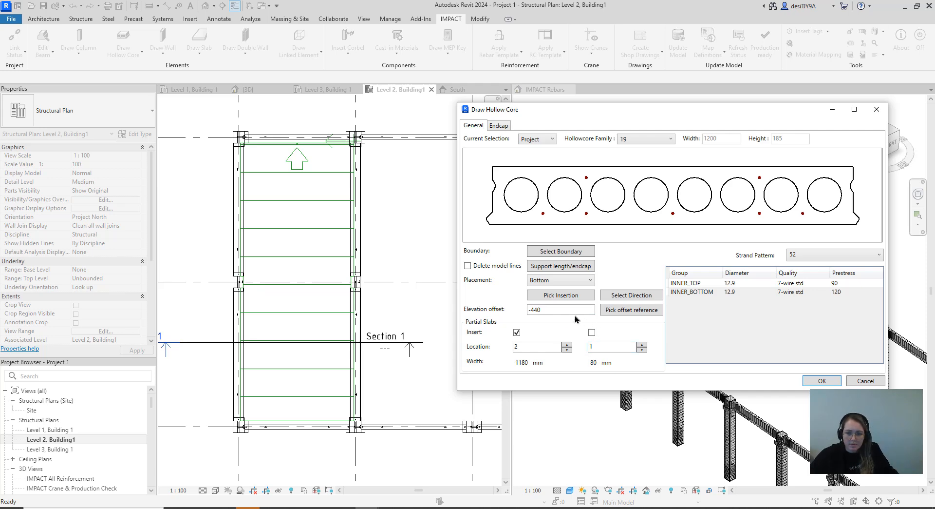
Try strand patterns 62 and 7 for the hollow core slabs, and set the strand pattern to 74.
click(817, 255)
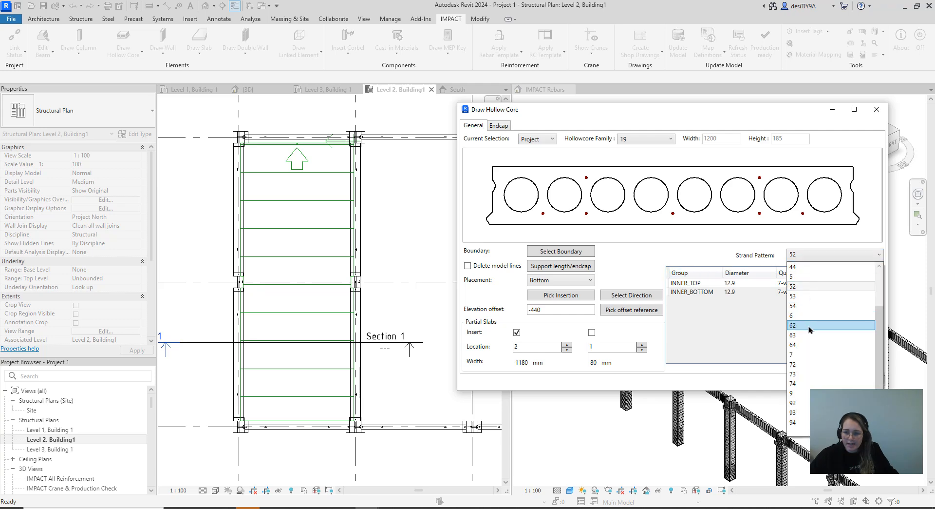
click(812, 326)
click(816, 258)
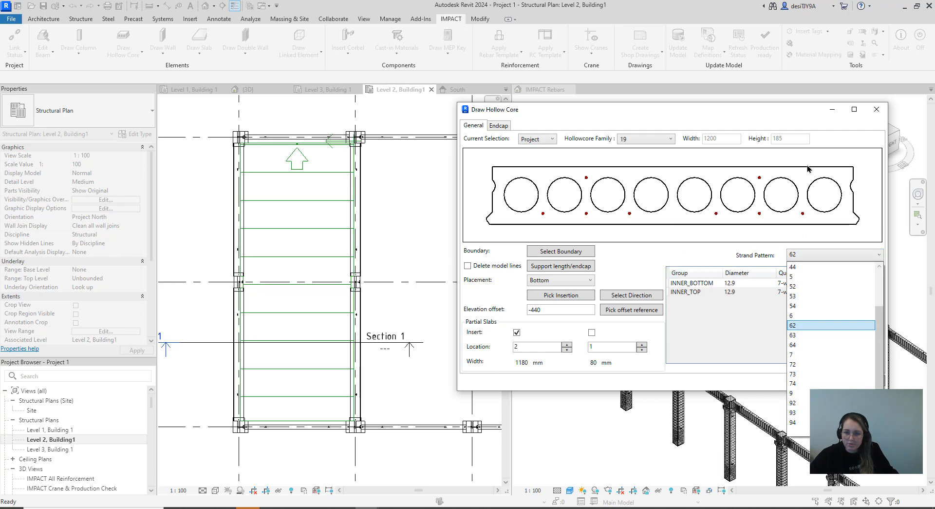
click(814, 354)
click(804, 254)
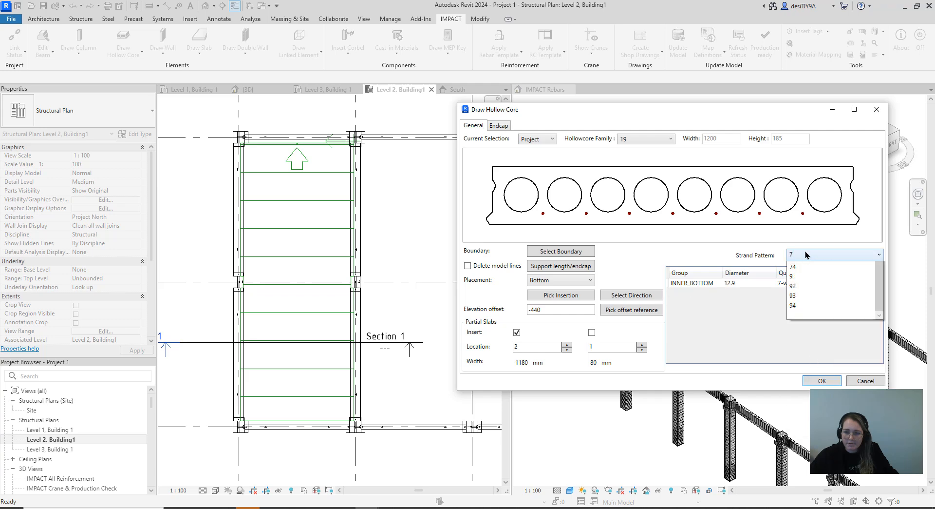
click(811, 384)
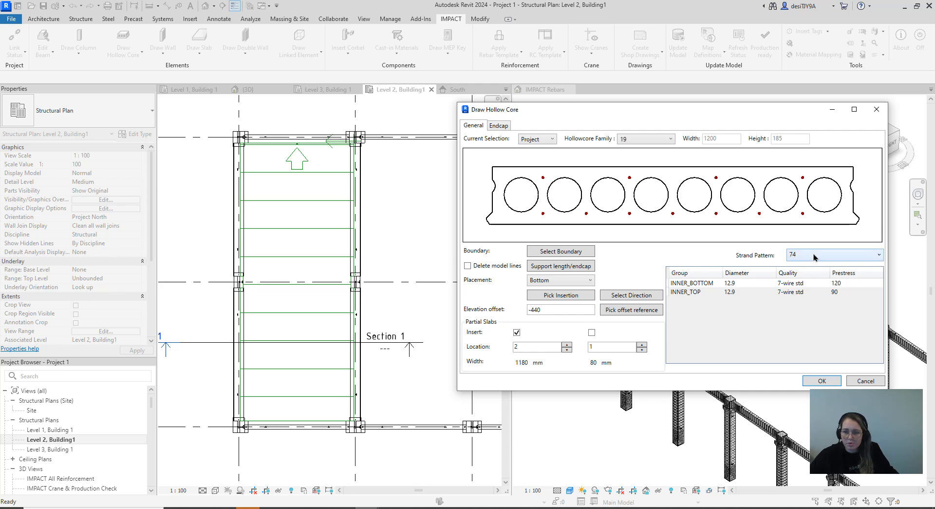
Create the hollow core slabs between the Level 2 beams on grids 1 and 2 with the configured settings.
click(821, 381)
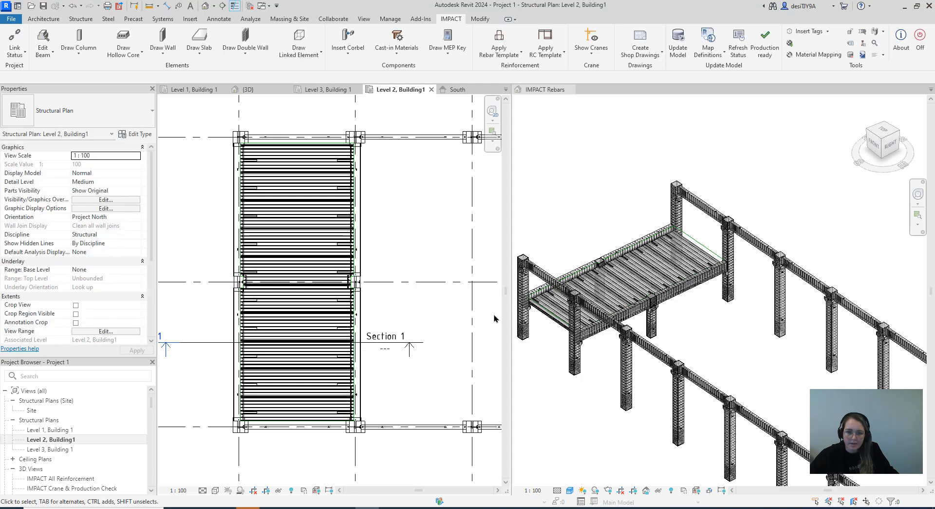
click(651, 196)
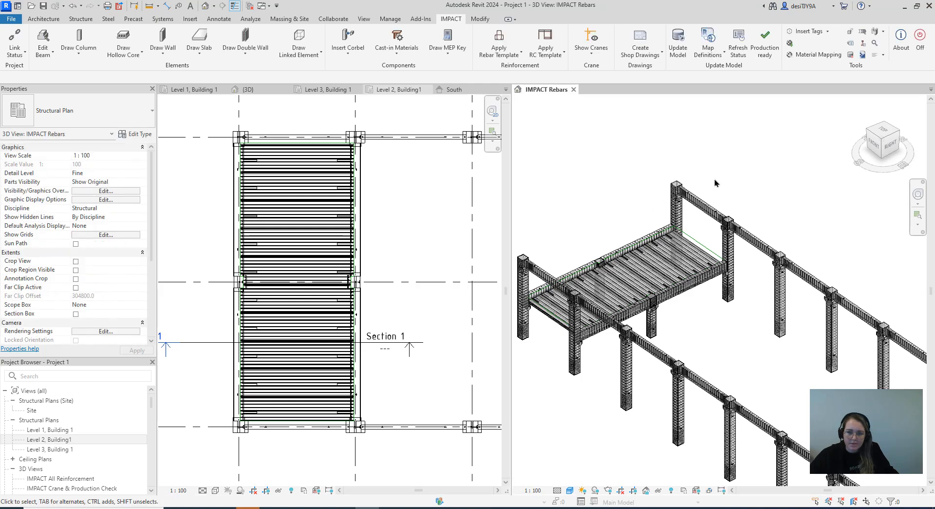
scroll(706, 224, down, 3)
middle_drag(702, 258, 785, 277)
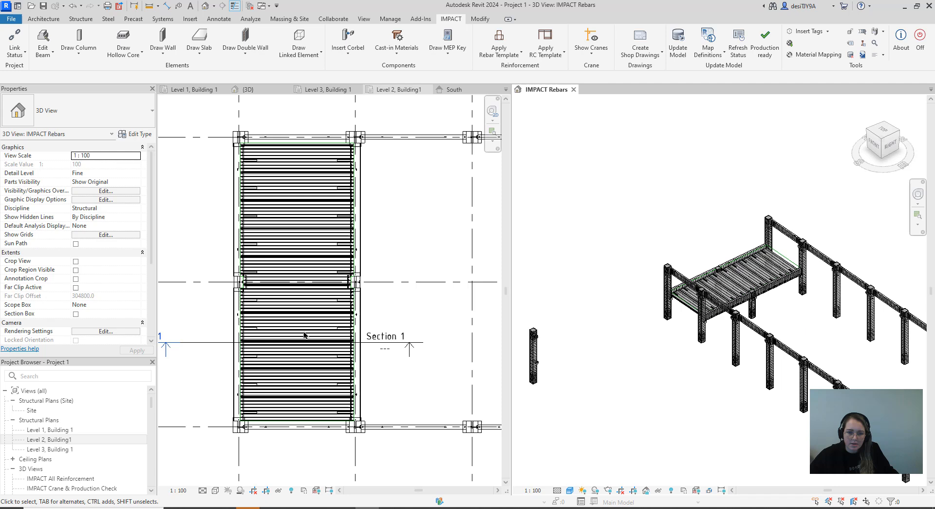
Open the Section 1 view and examine the end of a hollow core slab where it meets the beam.
right_click(383, 341)
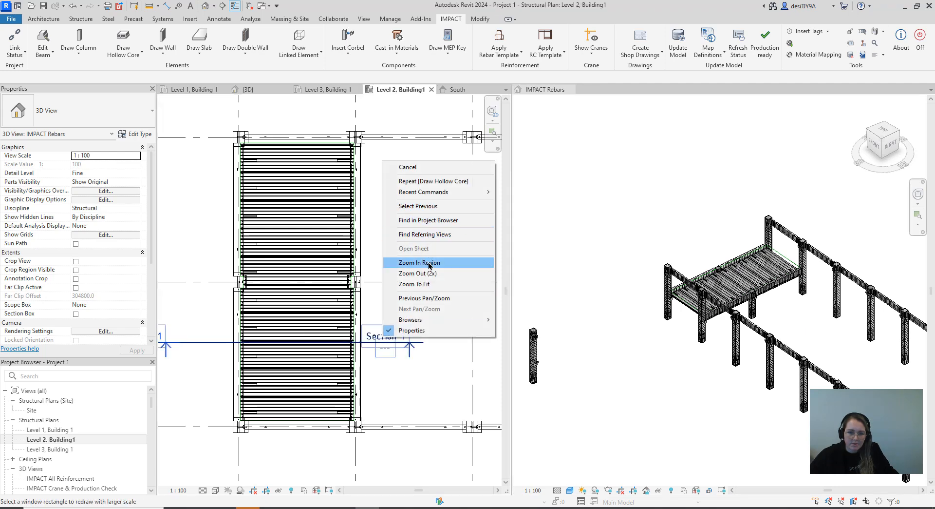
click(386, 367)
right_click(384, 343)
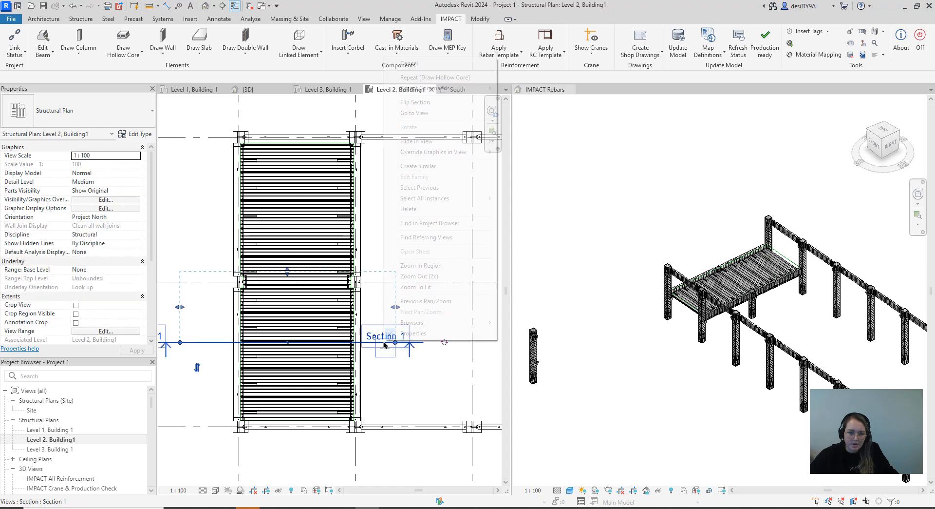
click(415, 113)
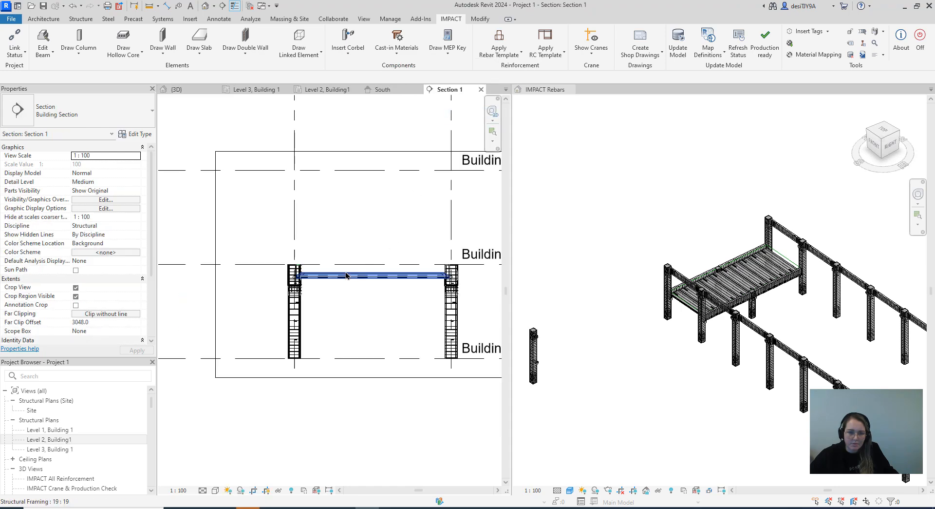
scroll(295, 263, up, 6)
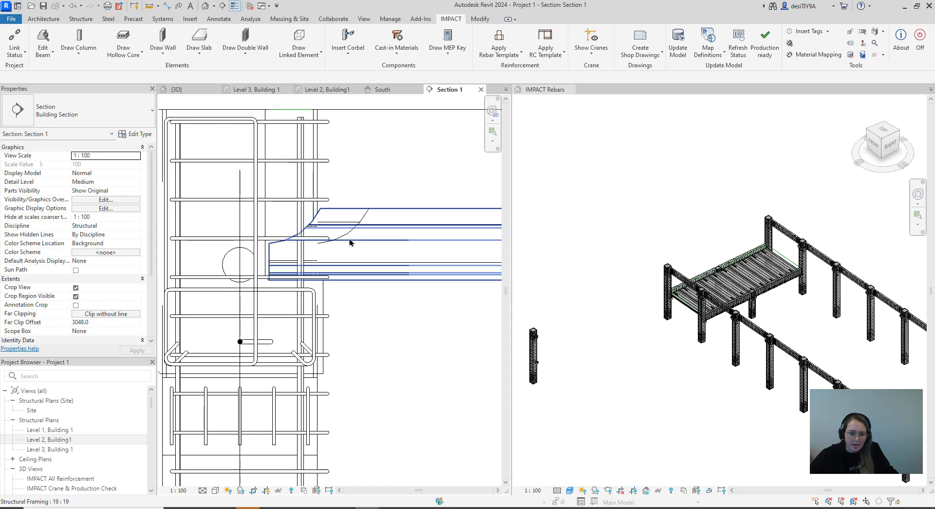
click(316, 206)
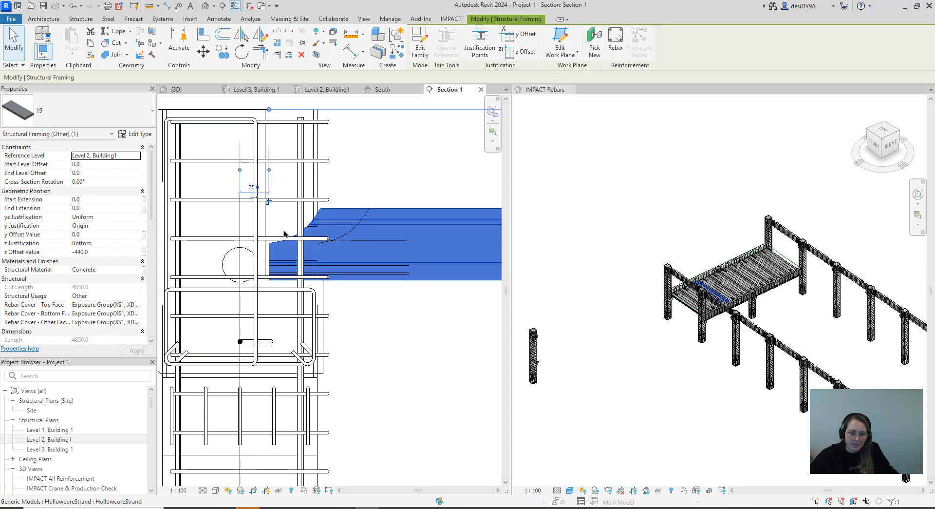
scroll(293, 215, up, 2)
scroll(280, 203, down, 4)
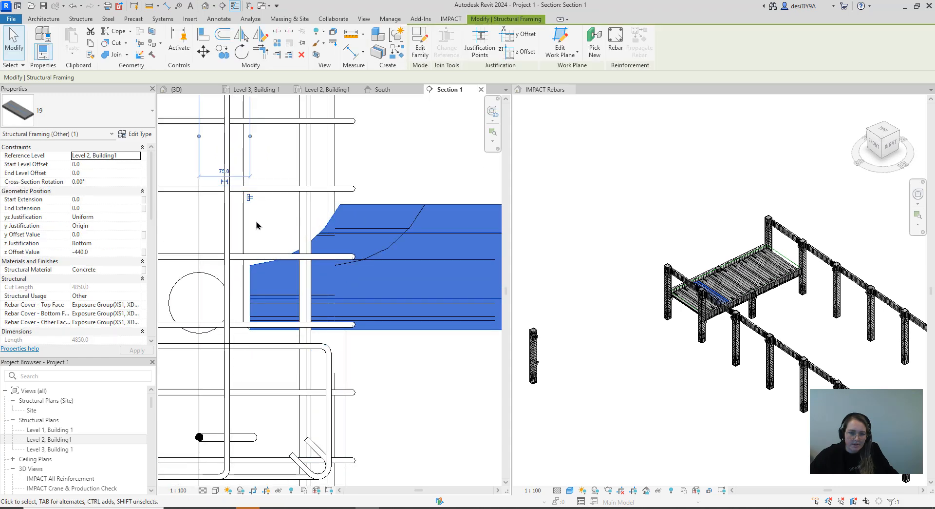
Examine the slab endcap holes and strands in the 3D view, and reopen the Level 2, Building1 plan.
scroll(661, 279, up, 6)
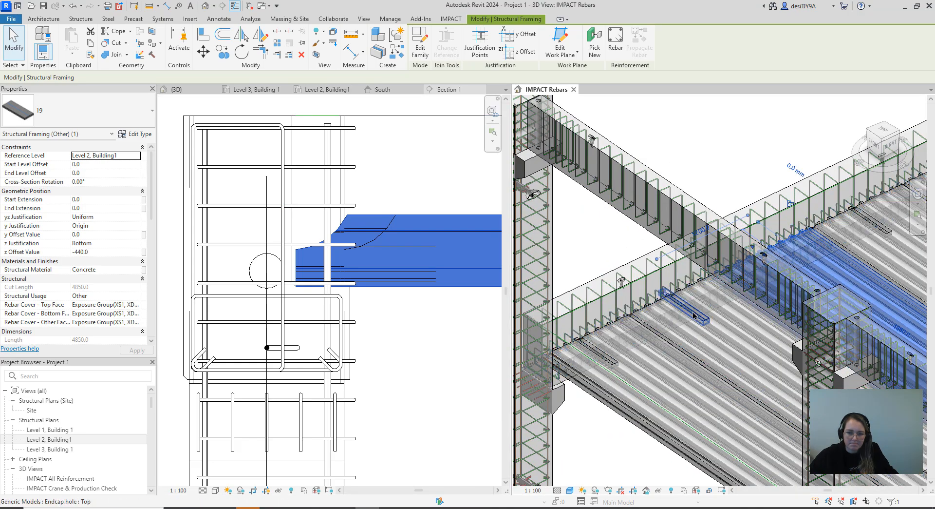
scroll(592, 333, up, 5)
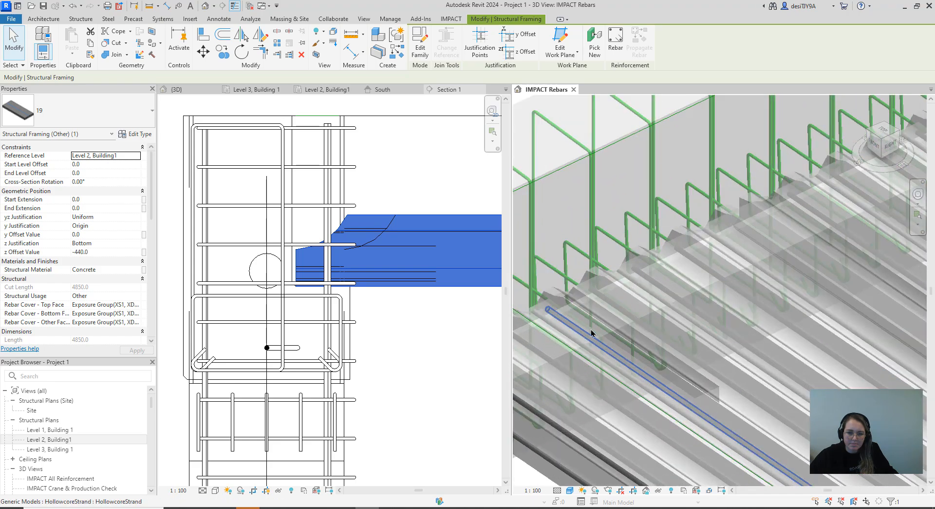
scroll(592, 333, down, 6)
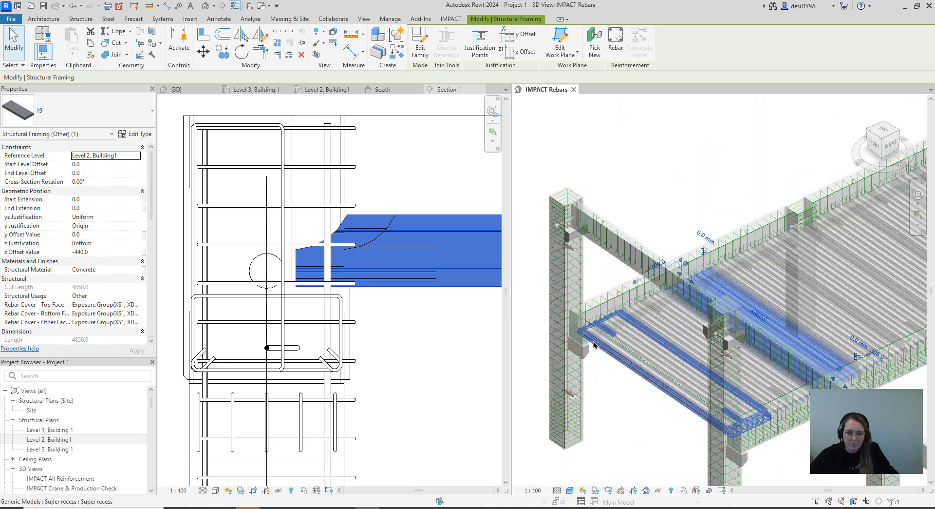
scroll(594, 345, down, 4)
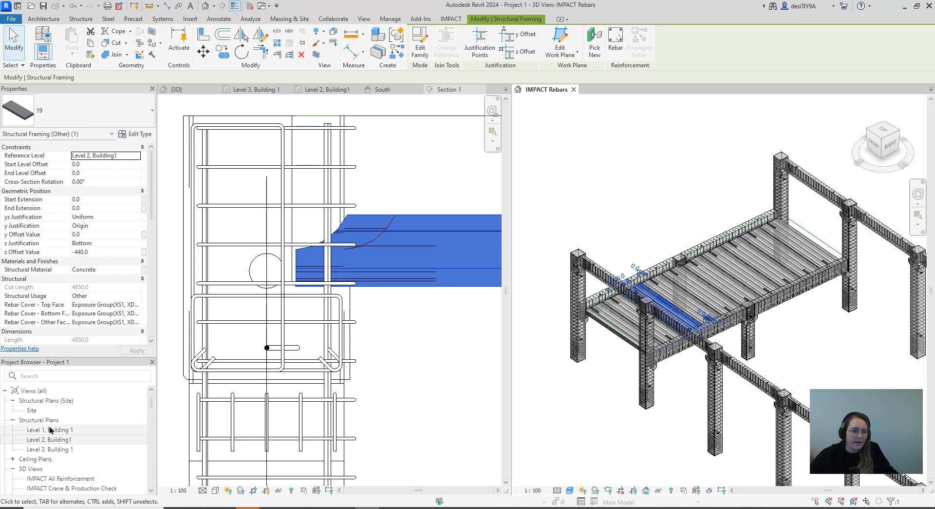
double_click(53, 439)
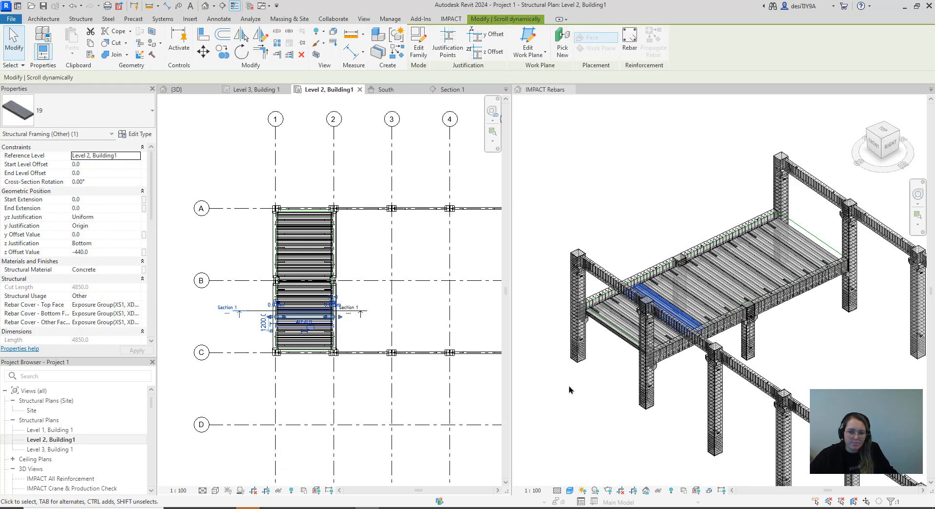
Open the outermost hollow core slab along grid C for editing with IMPACT's hollow core editor.
middle_drag(613, 408, 619, 372)
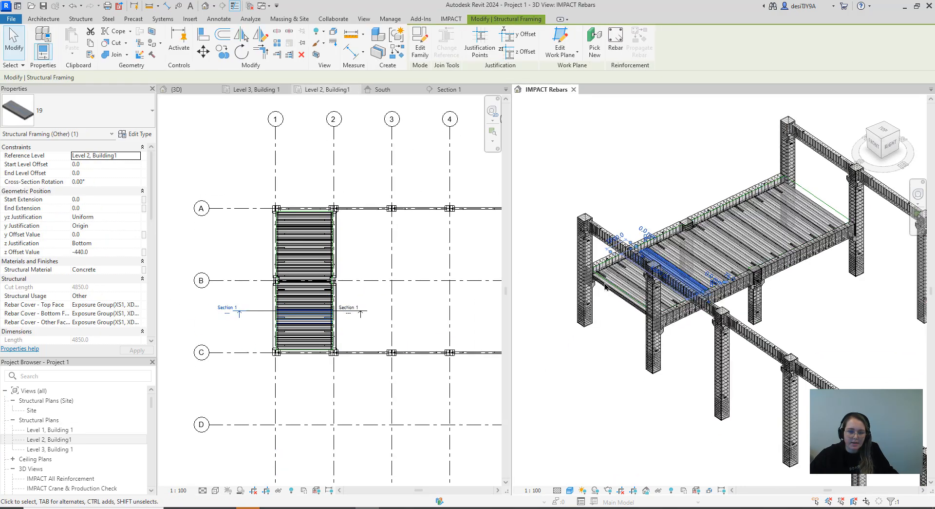
scroll(613, 285, up, 4)
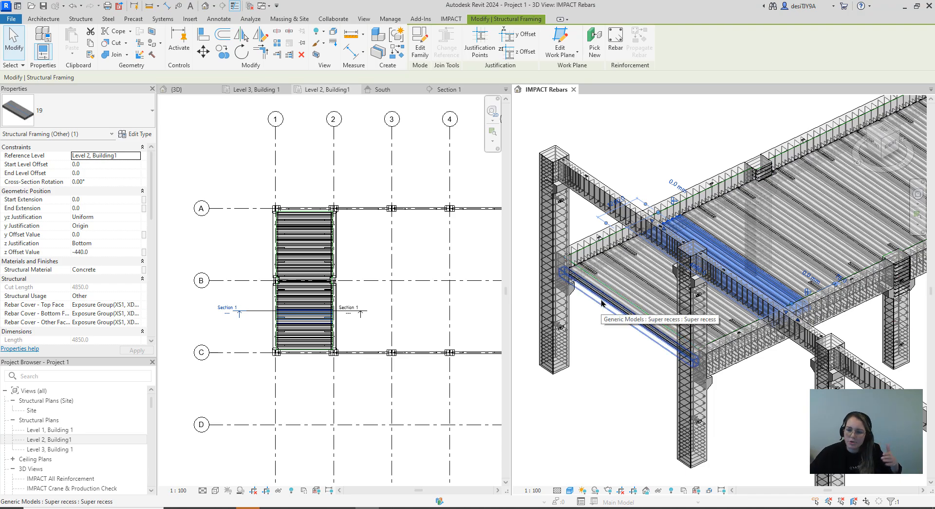
scroll(600, 286, up, 3)
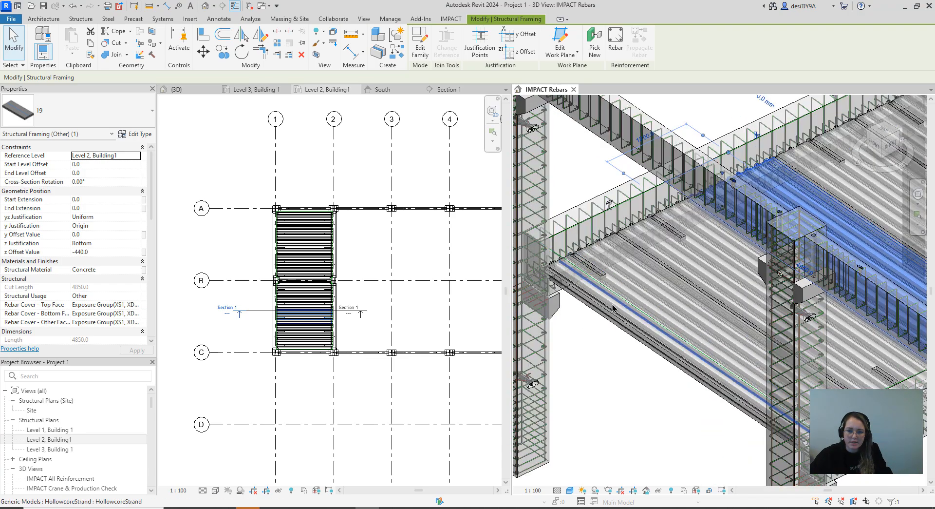
click(616, 316)
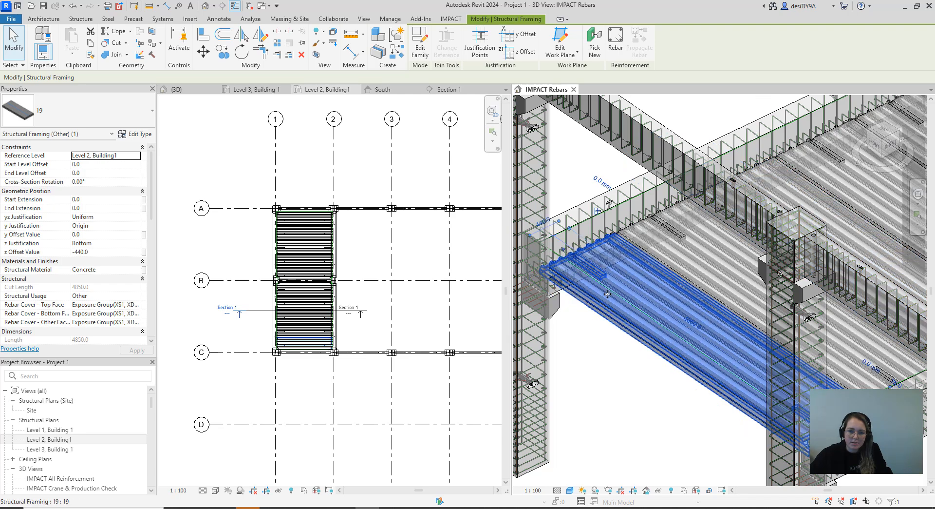
click(461, 18)
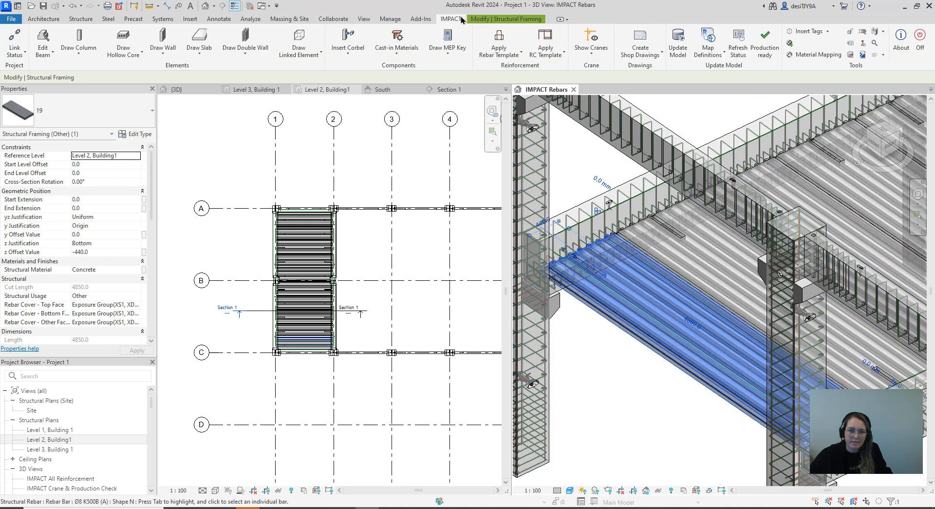
click(135, 57)
click(143, 130)
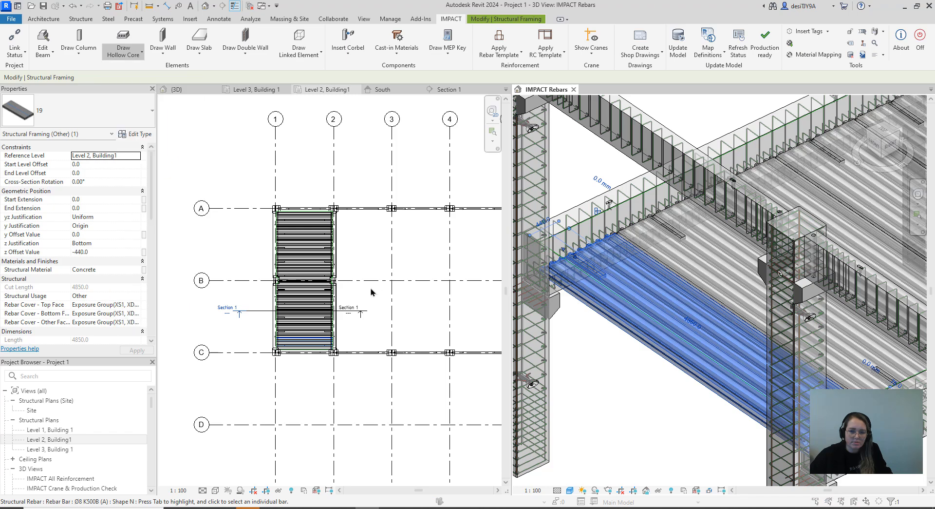
drag(395, 118, 369, 98)
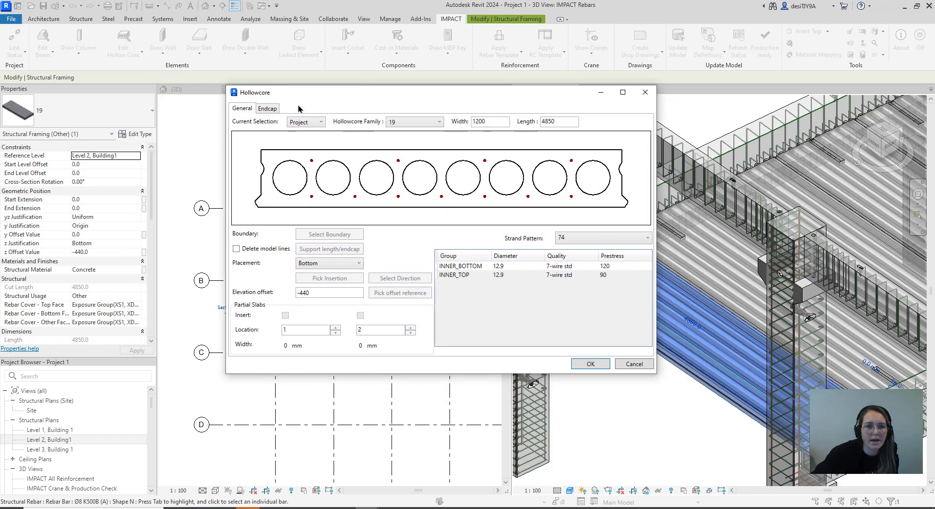
Try endcaps HD19-R1 and HD19-U3 on the slab's left edge, and set the left edge endcap to HC19-R1.
click(269, 108)
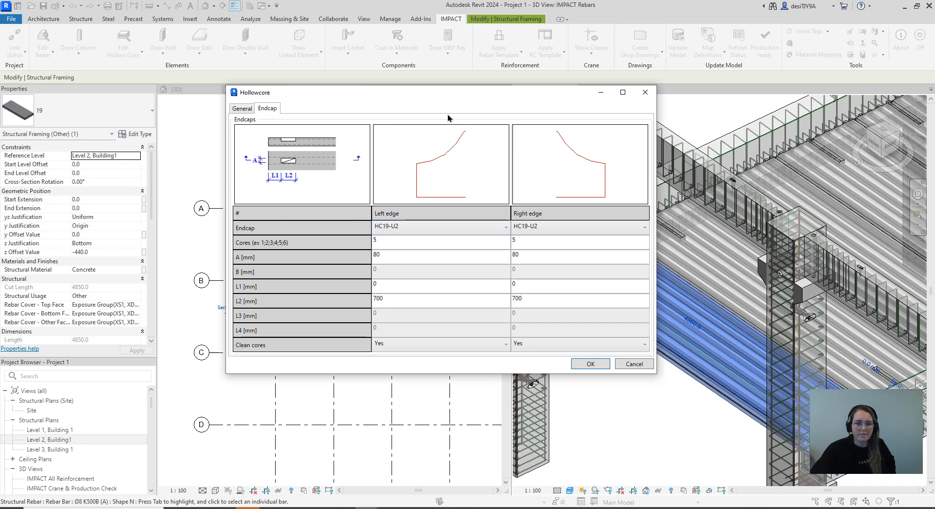
drag(446, 92, 294, 85)
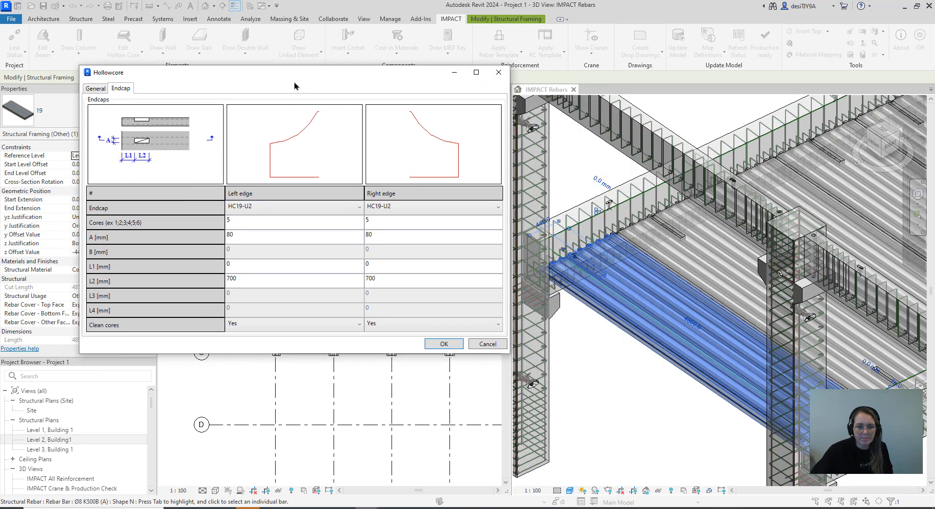
click(298, 209)
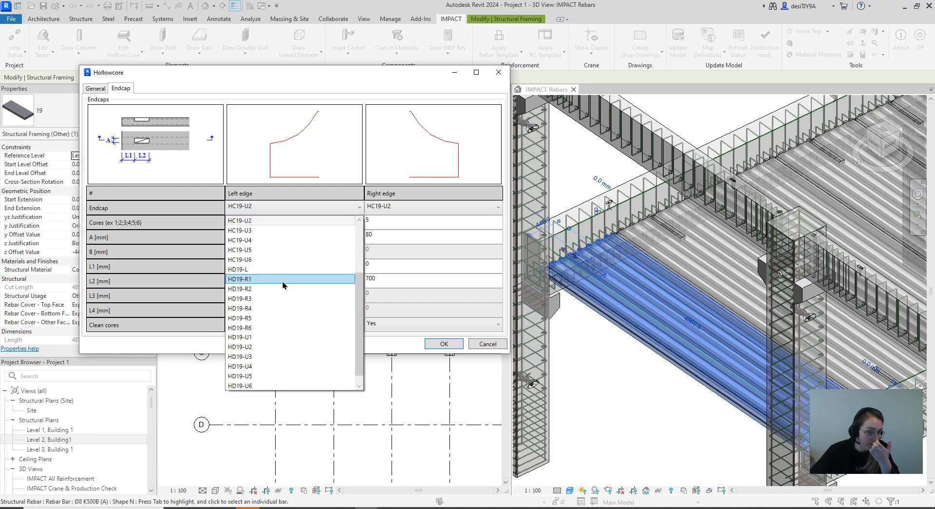
click(284, 286)
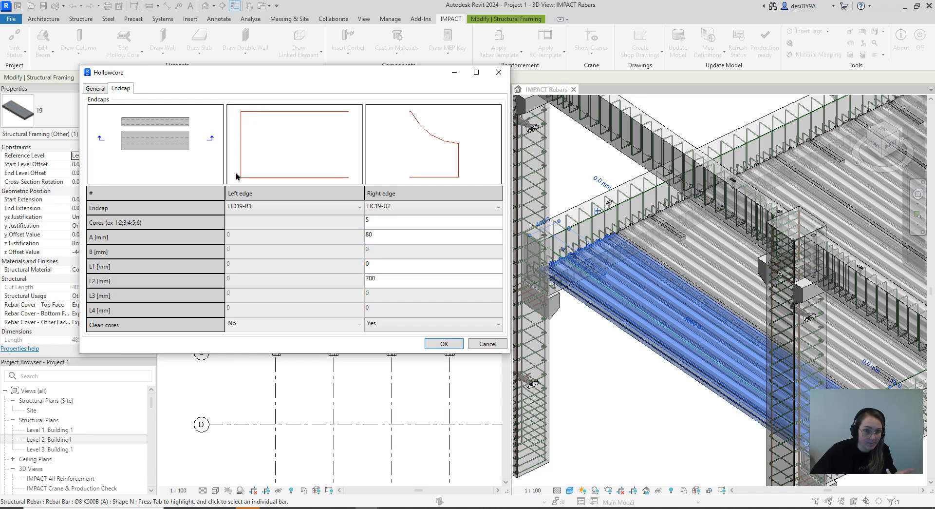
click(281, 204)
click(268, 342)
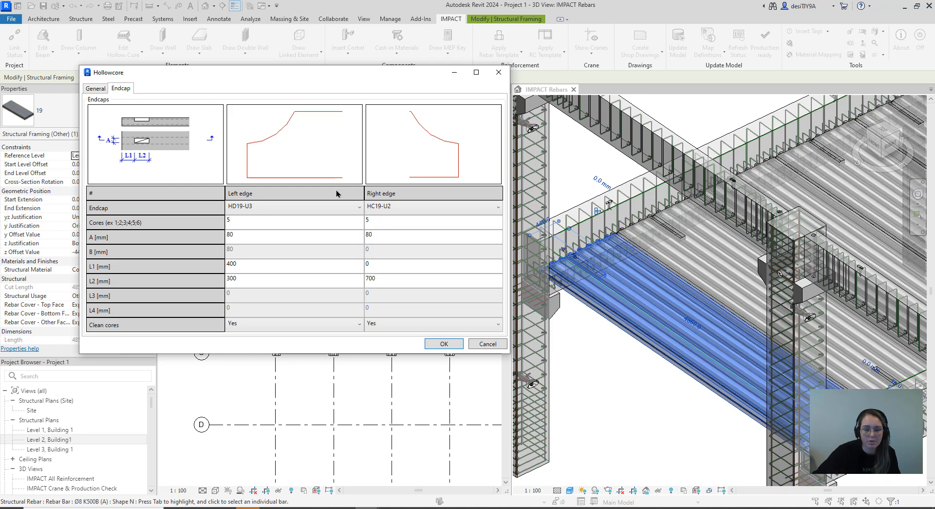
click(309, 210)
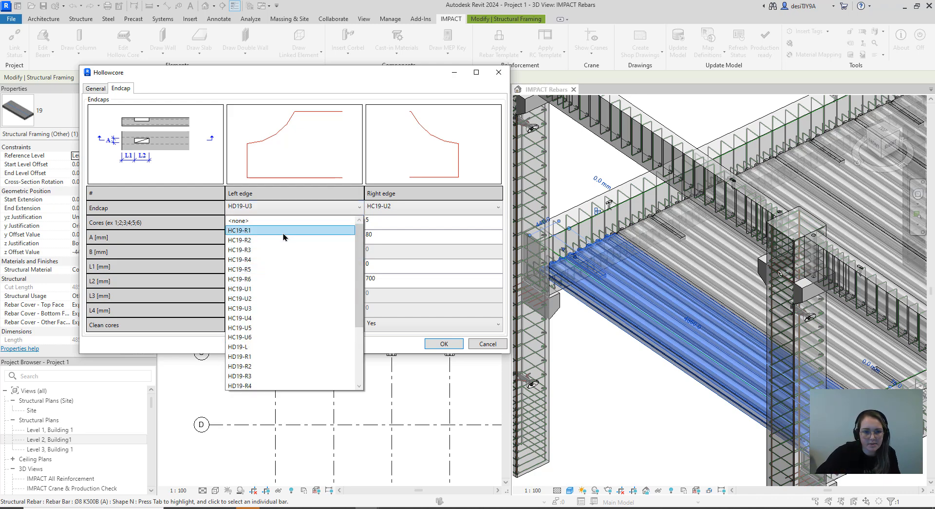
click(283, 231)
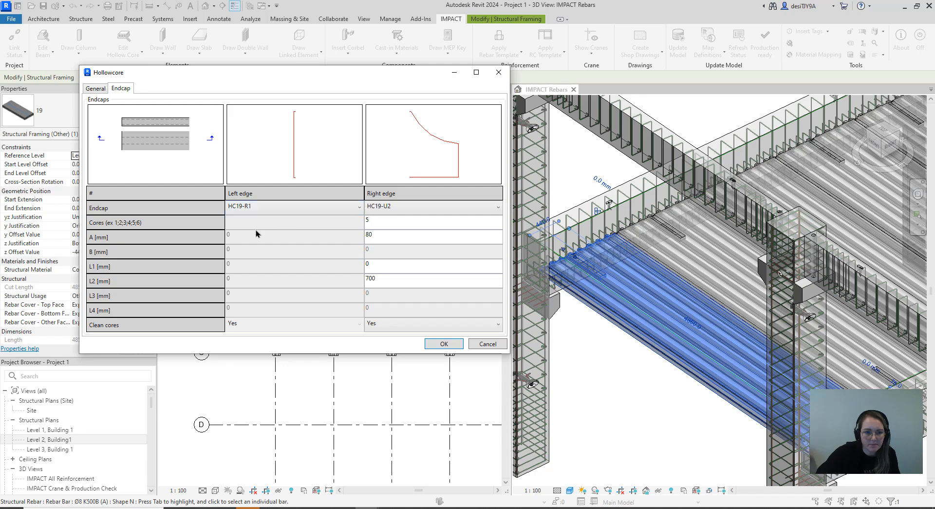
Set the slab's right edge endcap to HD19-R1 and apply the endcap changes.
click(384, 210)
click(410, 264)
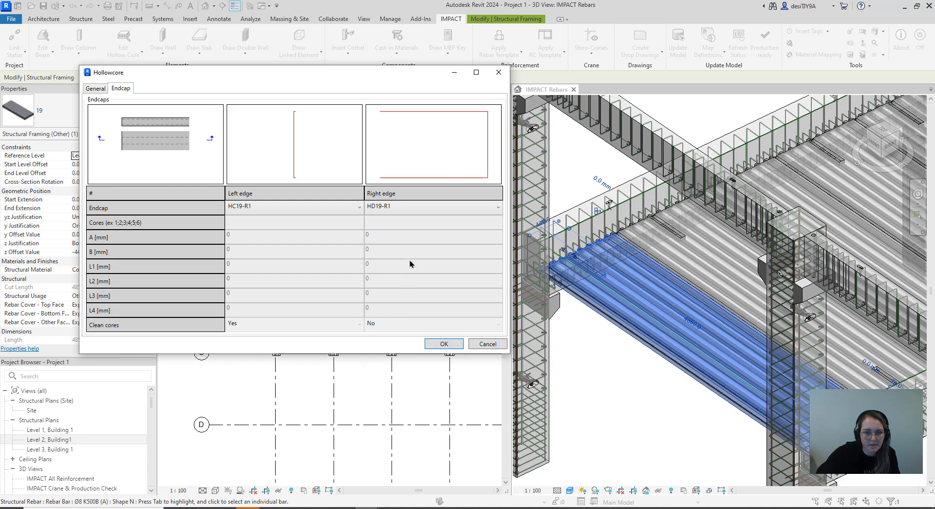
click(385, 211)
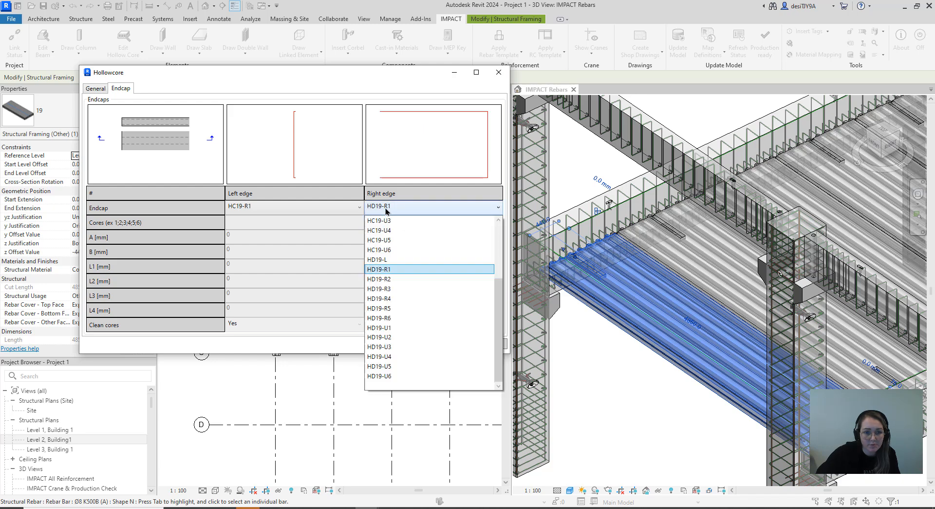
click(297, 238)
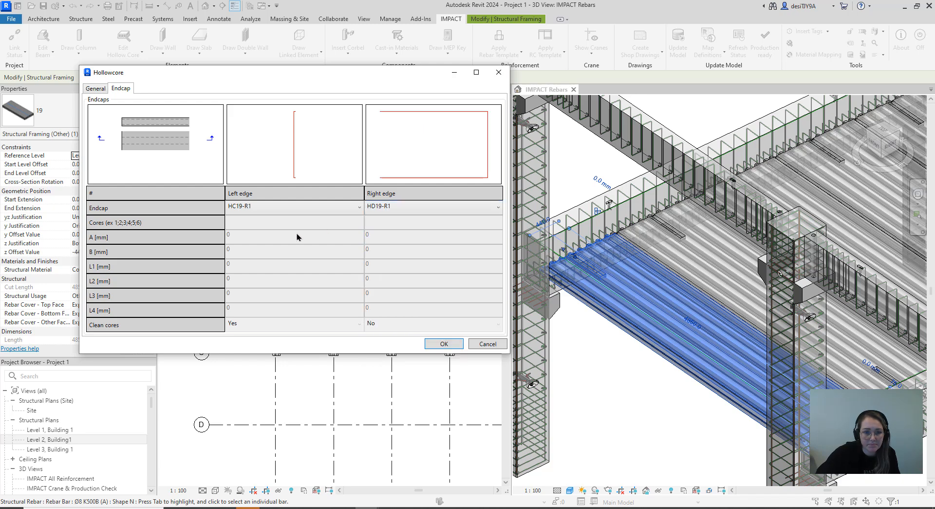
click(443, 344)
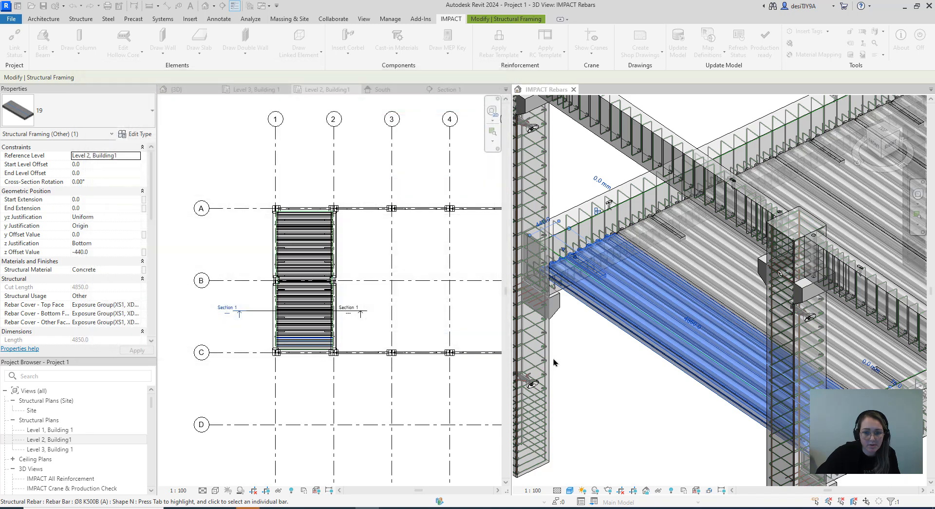
click(598, 380)
Try the Shaded visual style in the IMPACT Rebars view, and switch the view to Wireframe.
scroll(614, 220, up, 6)
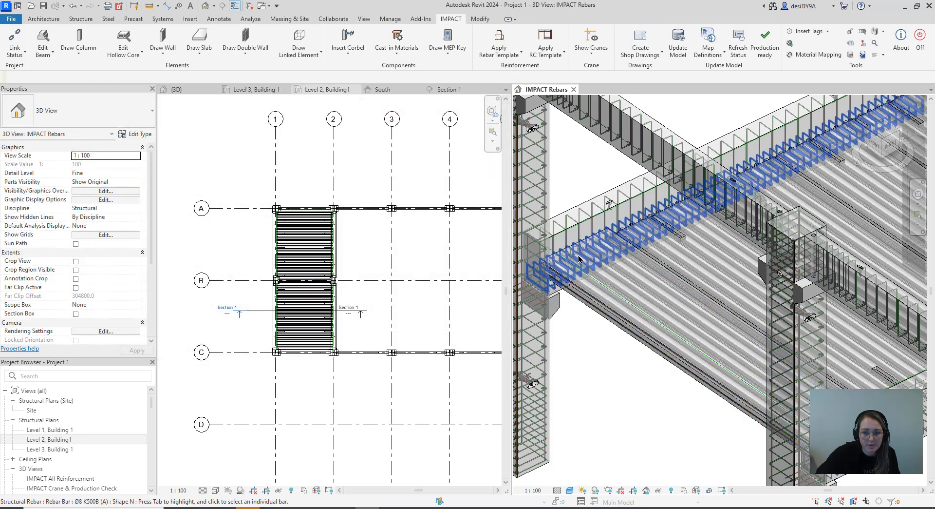
scroll(614, 221, down, 5)
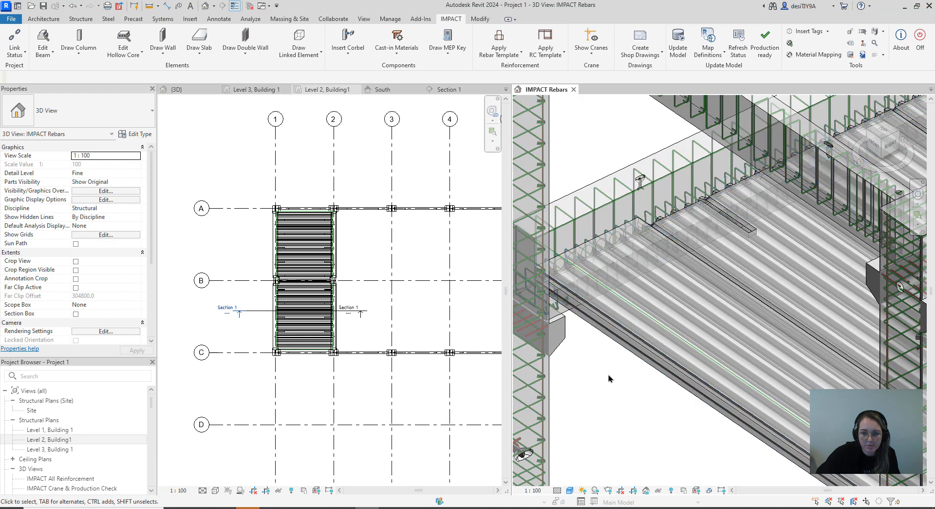
click(570, 490)
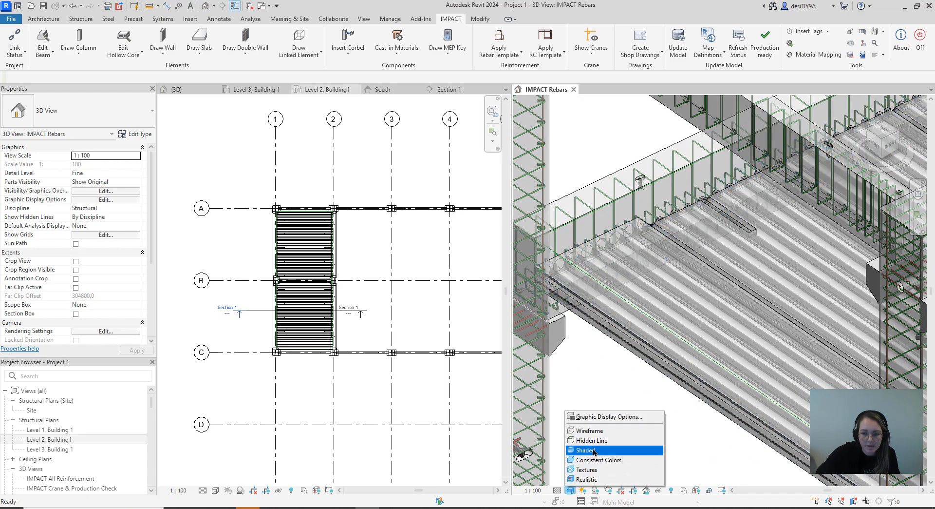
click(593, 450)
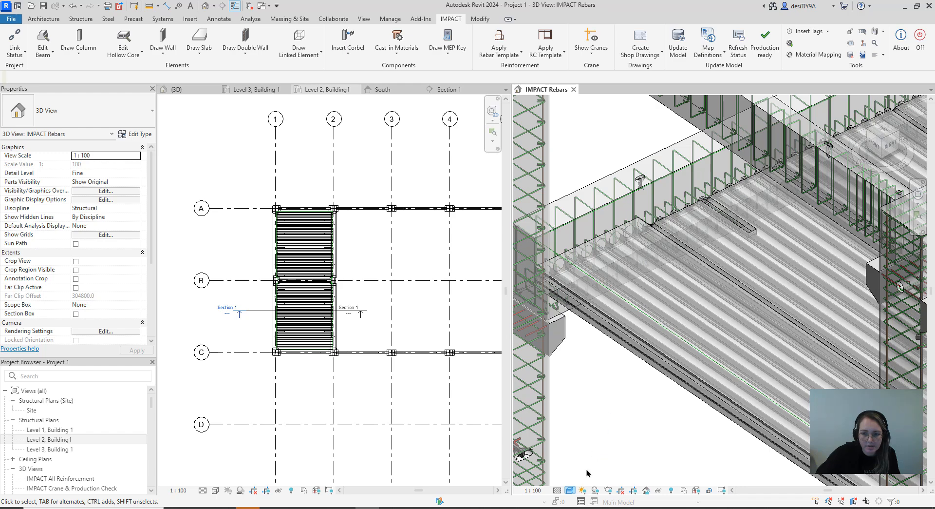
click(570, 490)
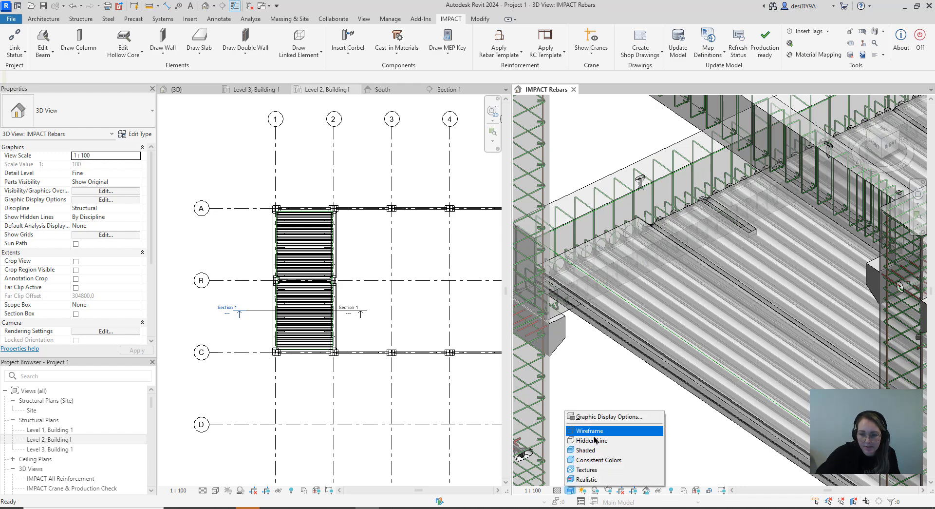
click(595, 431)
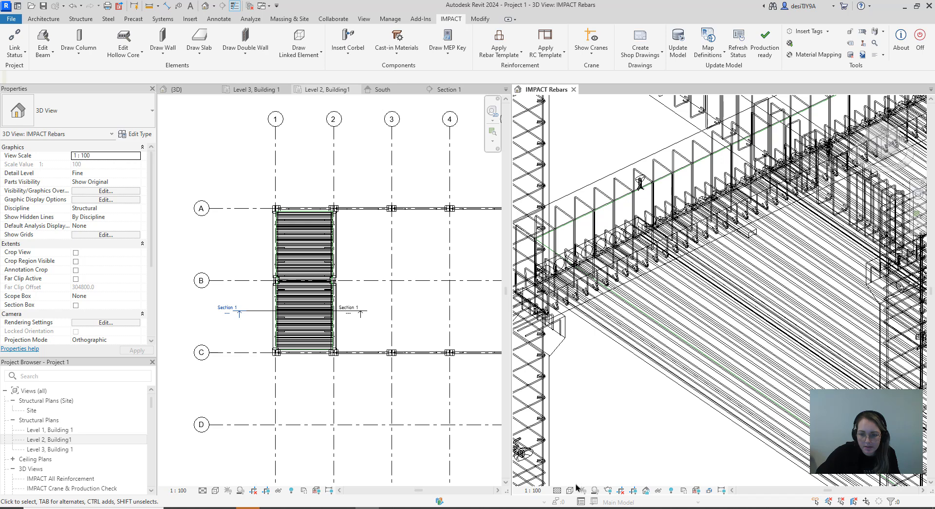
Open the {3D} view and examine the edited end of the edge slab and the whole slab bay.
scroll(46, 470, down, 5)
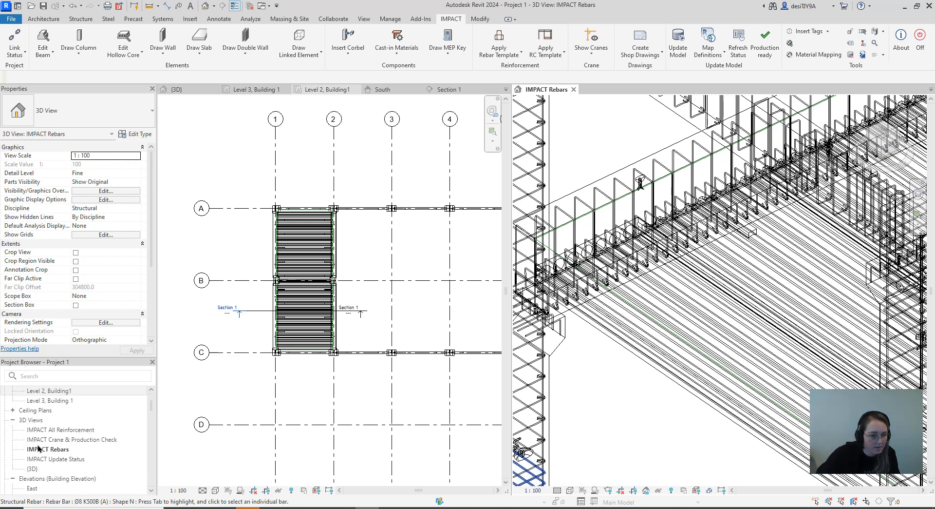
double_click(32, 419)
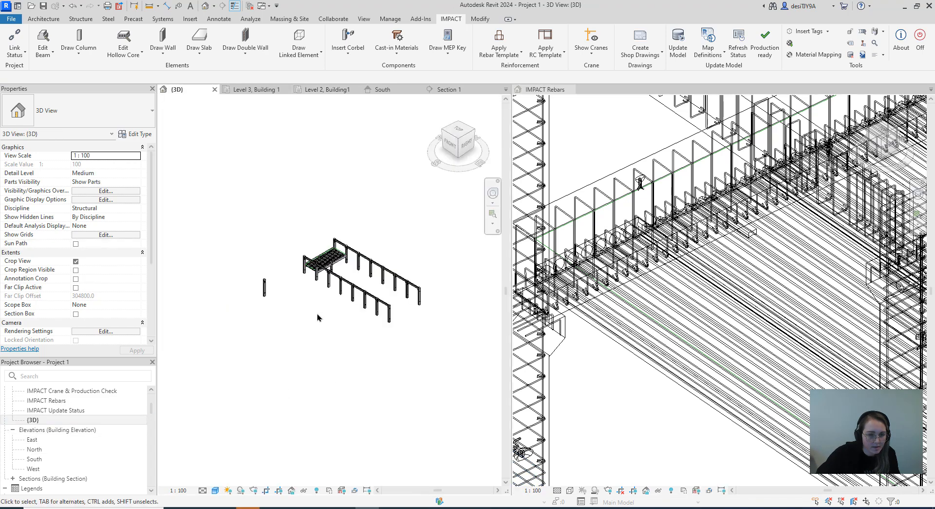
scroll(318, 317, up, 8)
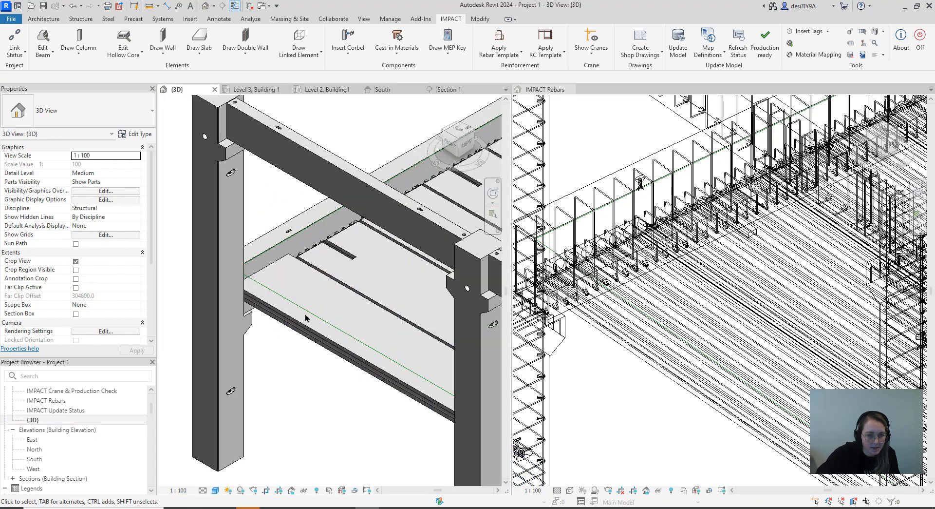
scroll(306, 277, up, 4)
scroll(307, 282, down, 6)
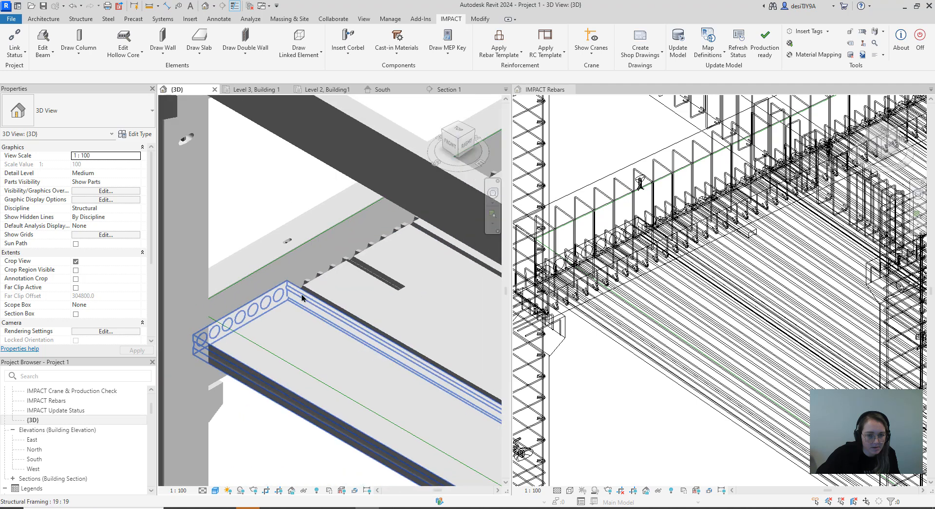
scroll(312, 335, down, 6)
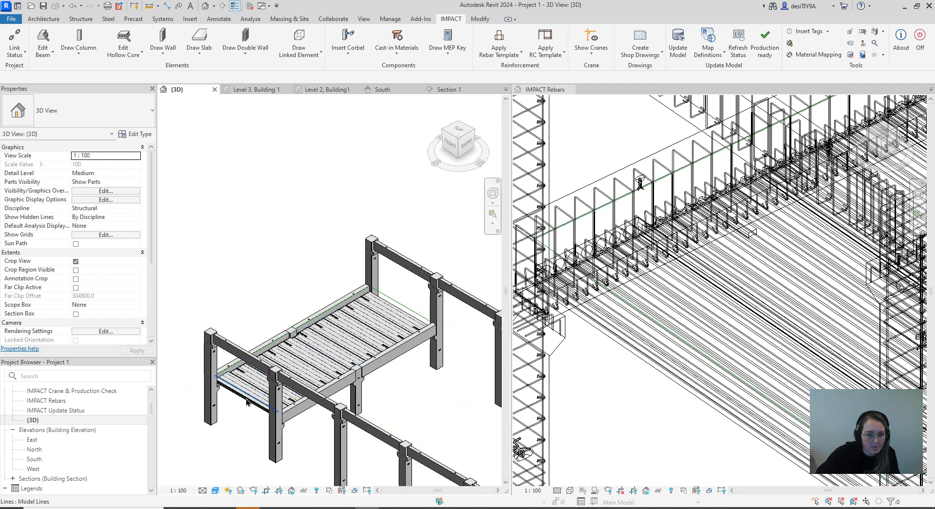
scroll(365, 265, up, 3)
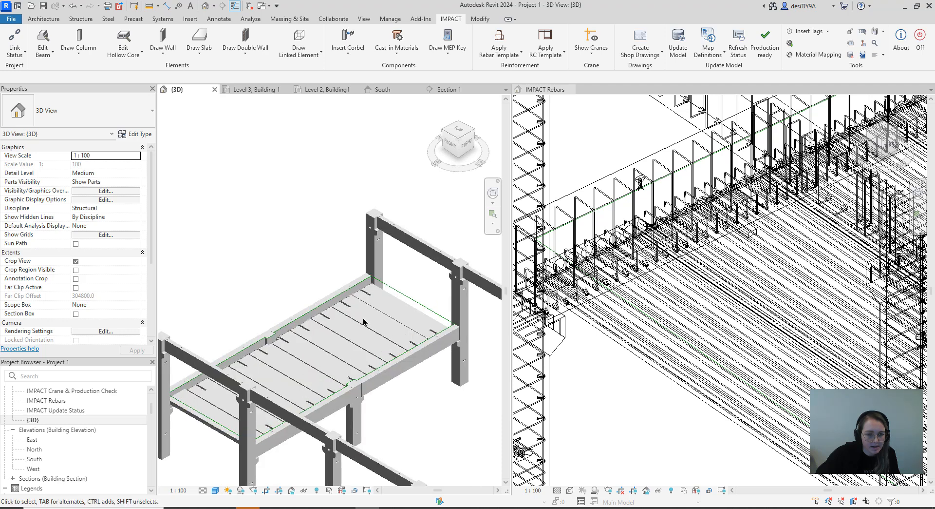
Select the four hollow core slabs nearest grid A and open them together in IMPACT's hollow core editor.
click(404, 299)
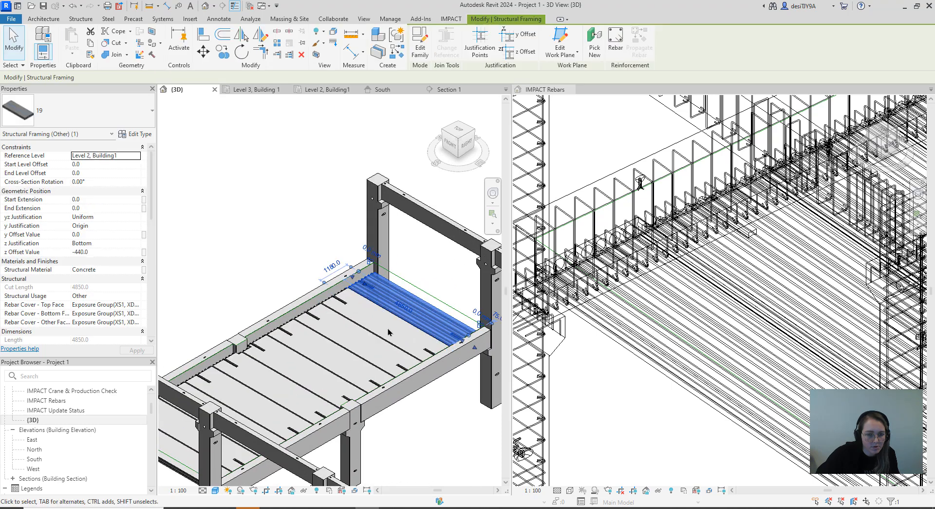
ctrl+click(384, 339)
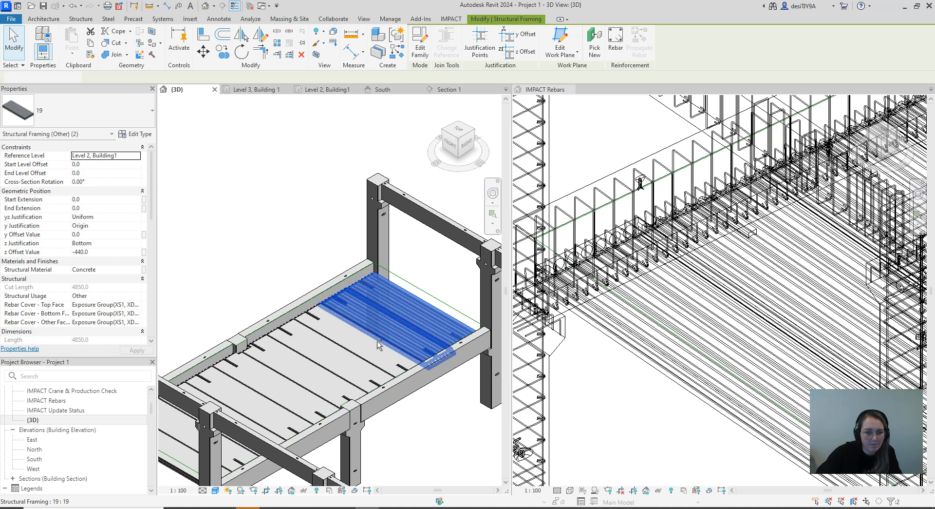
ctrl+click(368, 353)
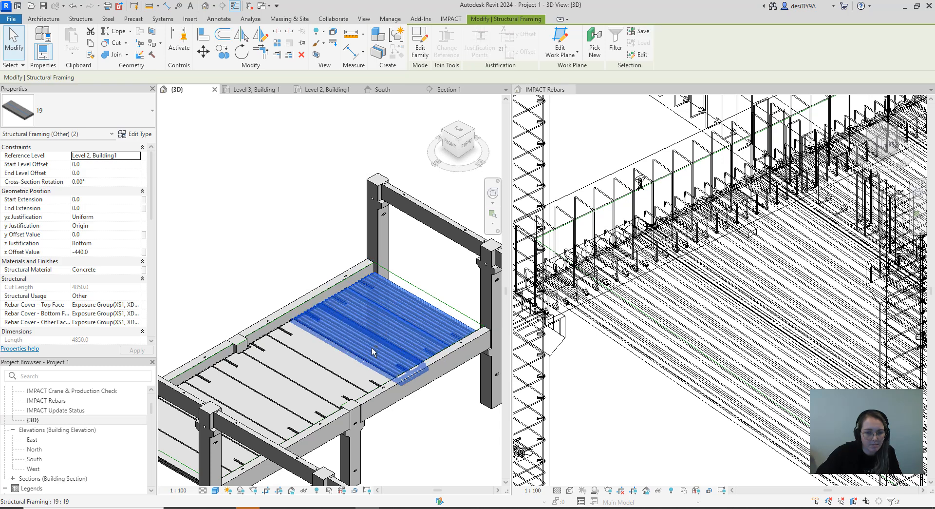
ctrl+click(349, 373)
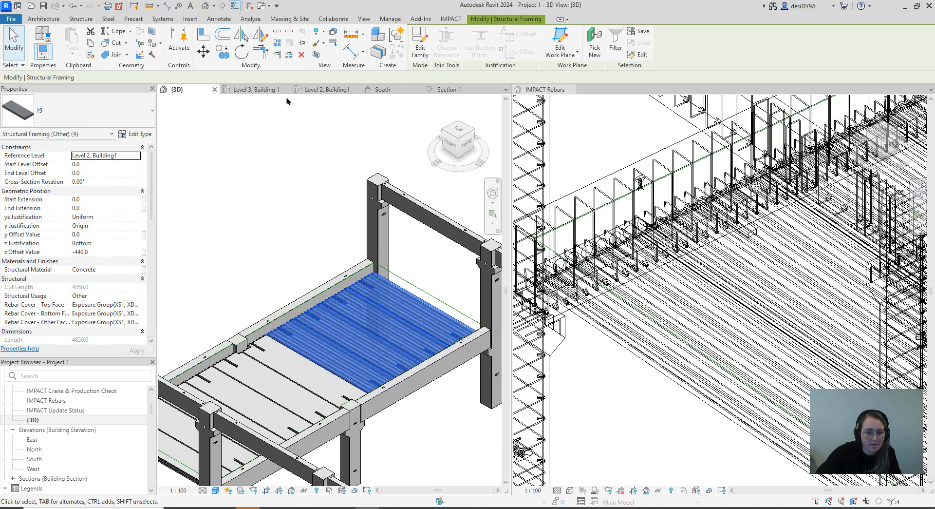
click(451, 19)
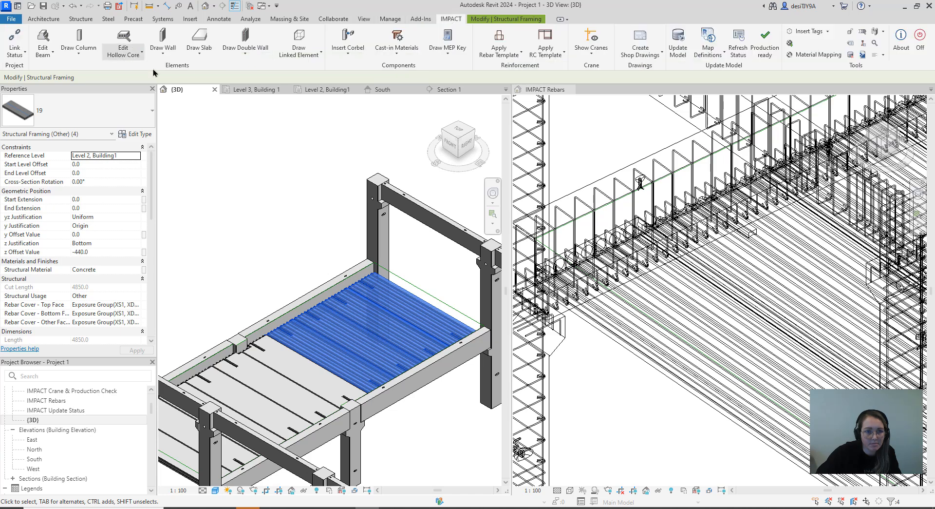
click(141, 52)
click(141, 128)
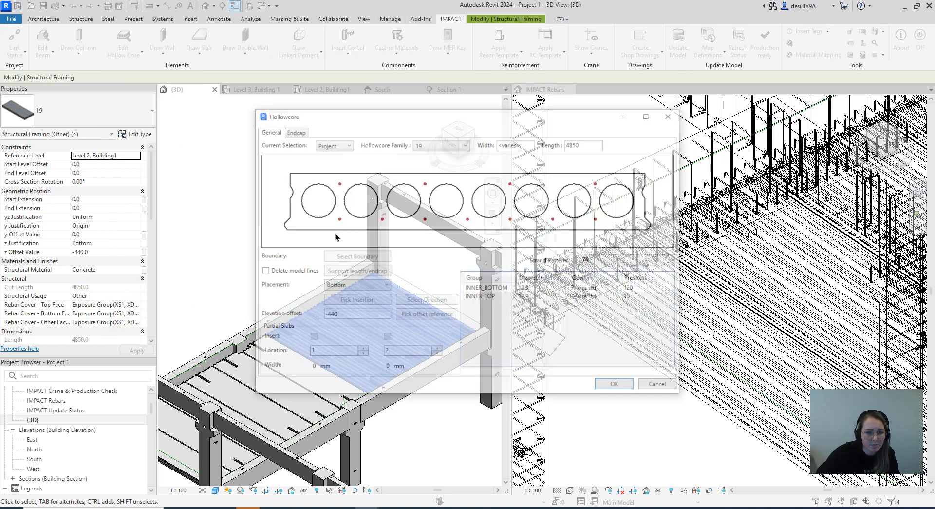
Try endcaps HC19-U5 and HC19-U3 on the slabs' left edge, set it to HC19-R1, and apply the endcap changes.
click(301, 132)
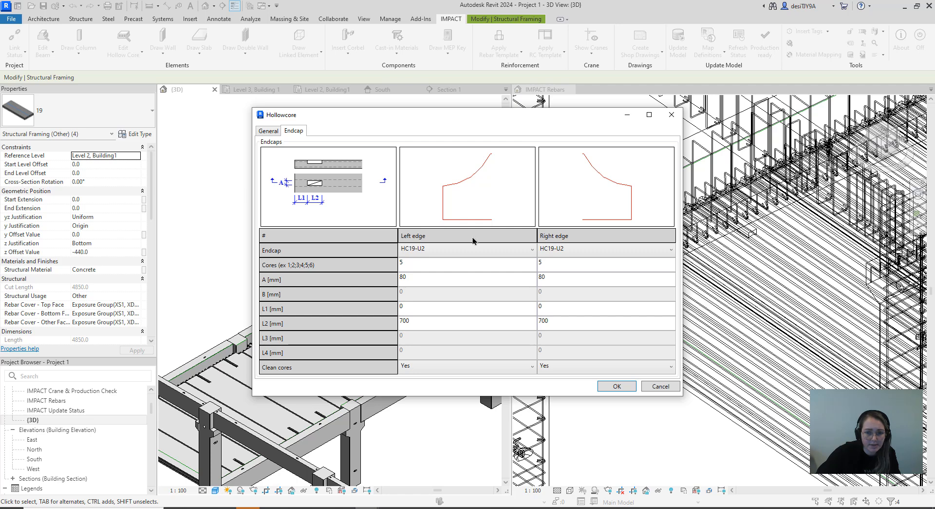
click(450, 249)
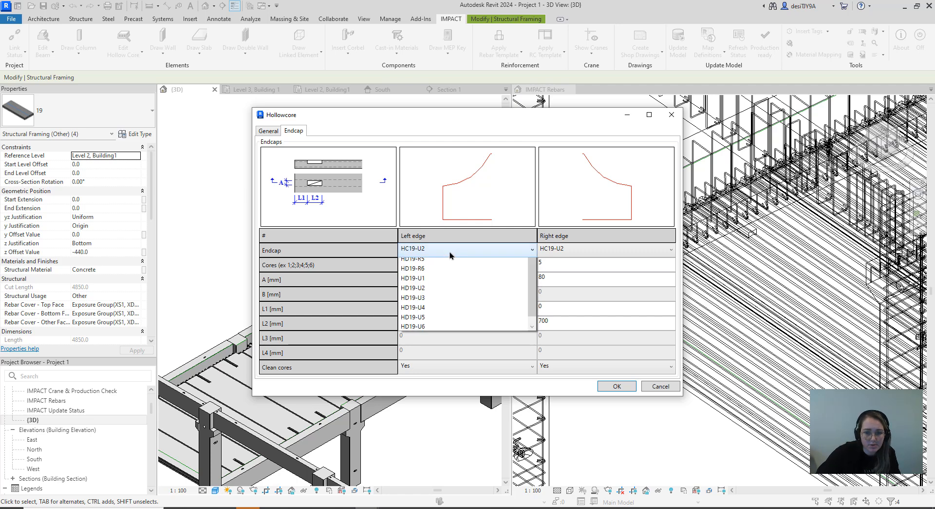
click(444, 293)
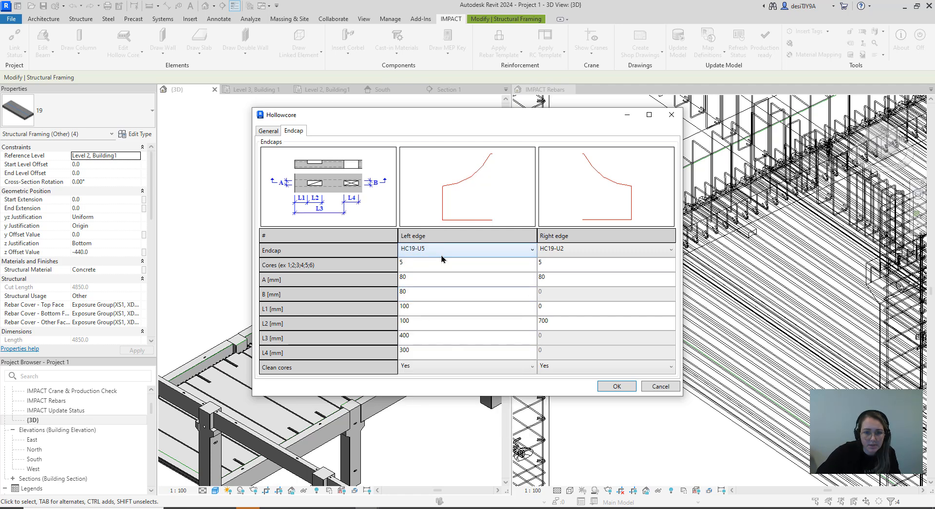
click(442, 253)
click(438, 269)
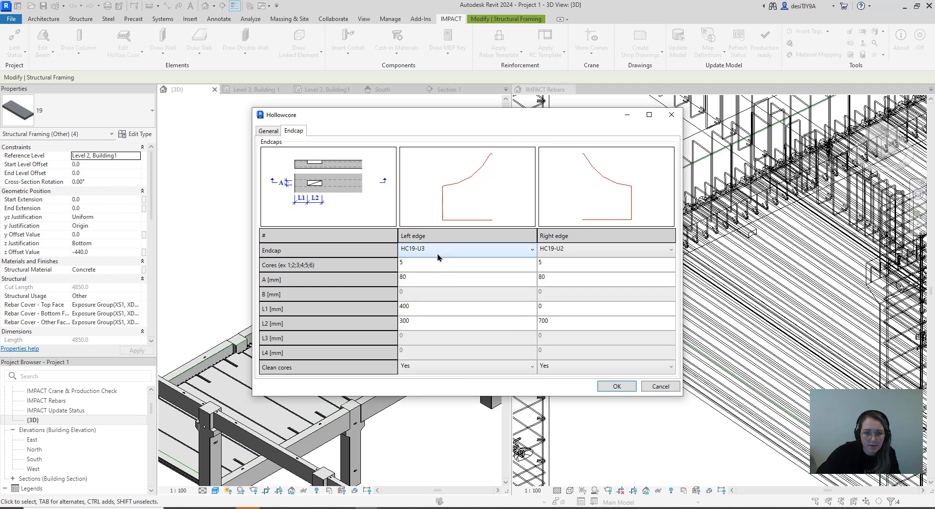
click(438, 253)
click(436, 274)
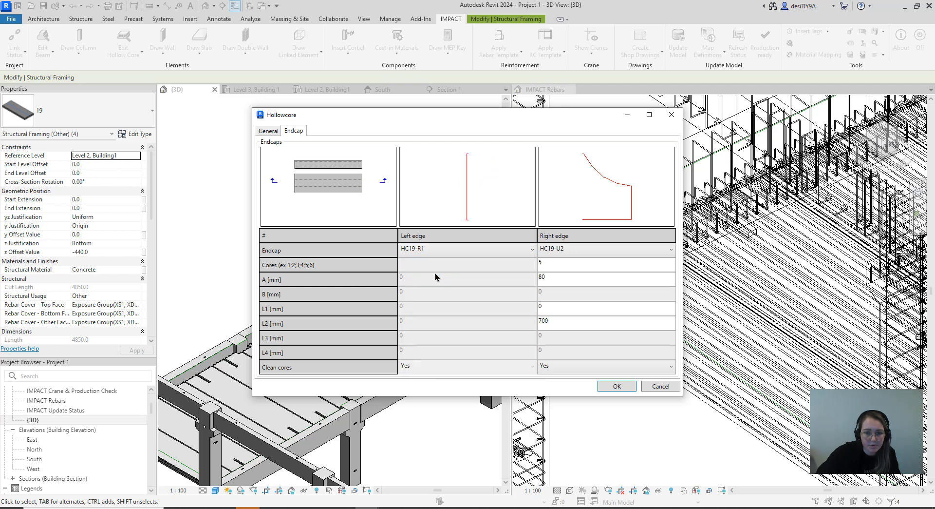
click(613, 390)
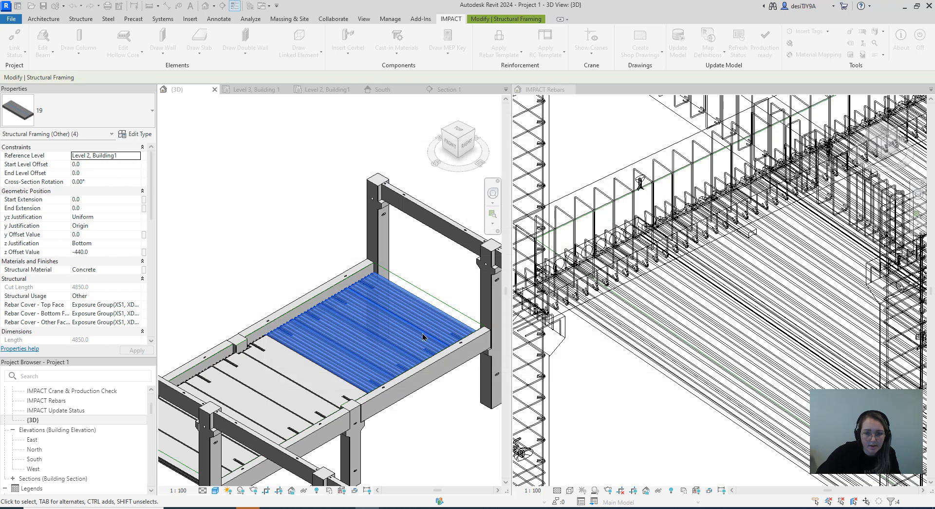
Examine the four edited slabs' ends along the supporting beam from the opposite side of the {3D} view.
scroll(302, 247, down, 2)
middle_drag(320, 248, 343, 251)
drag(451, 139, 190, 140)
click(414, 268)
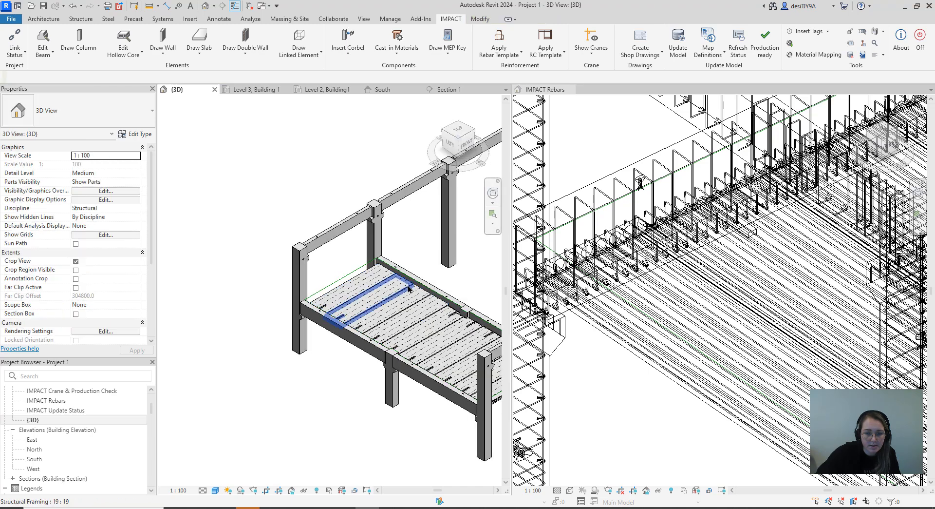
scroll(411, 269, up, 5)
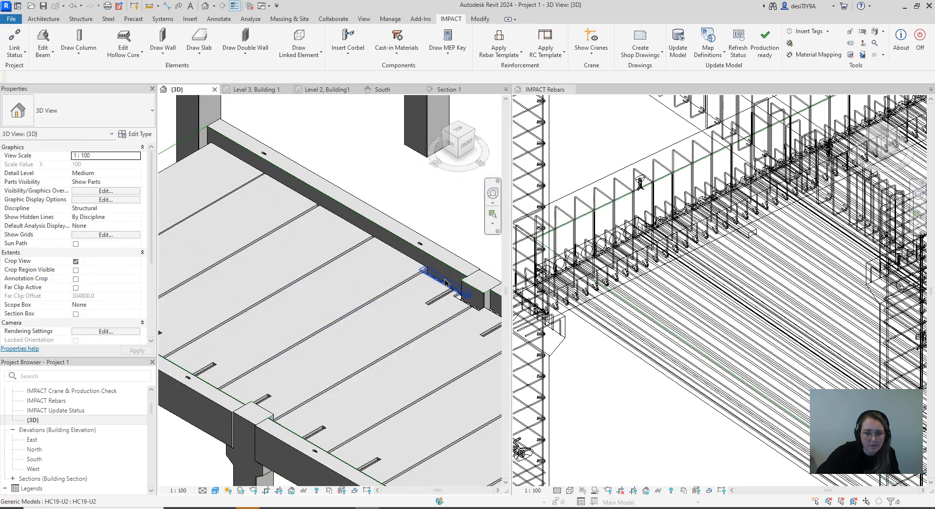
scroll(445, 281, up, 5)
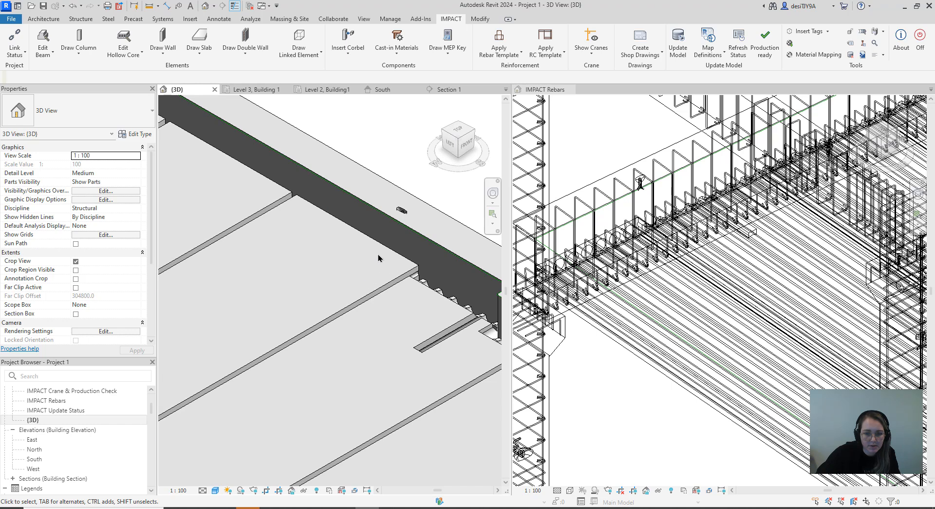
scroll(378, 259, down, 5)
middle_drag(378, 272, 386, 330)
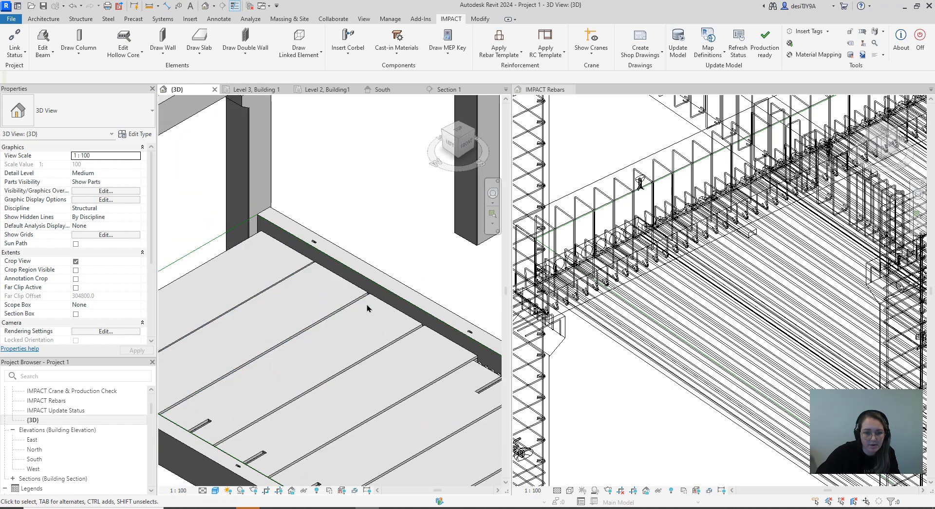
scroll(367, 308, down, 6)
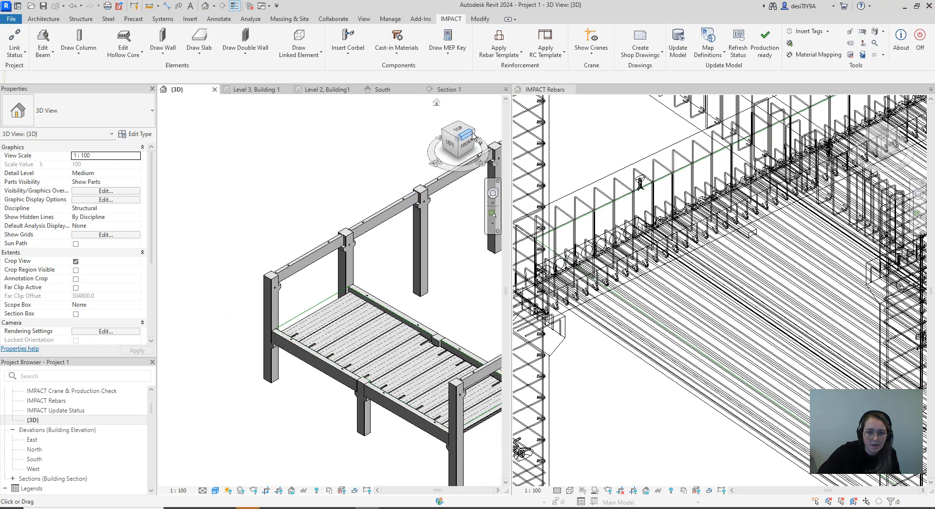
click(473, 131)
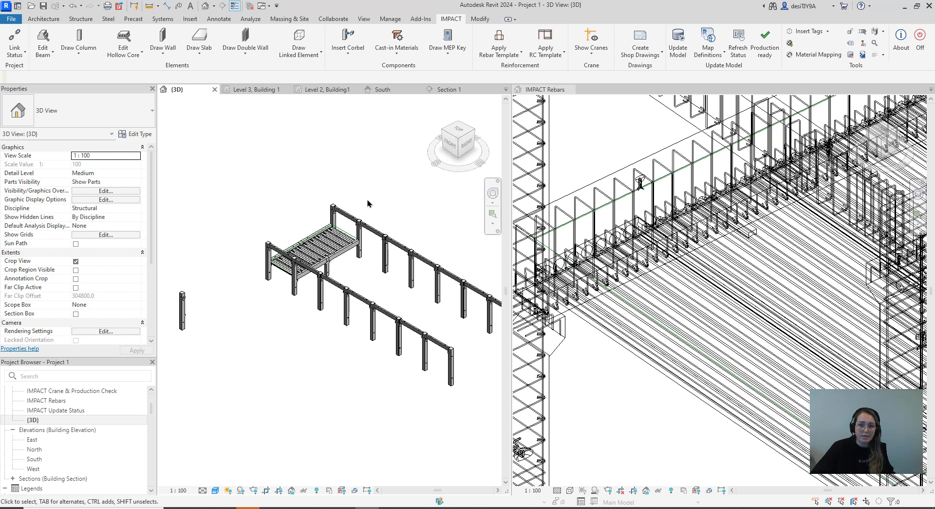
Set the visual style of the IMPACT Rebars view to Shaded and show the whole slab bay.
click(569, 491)
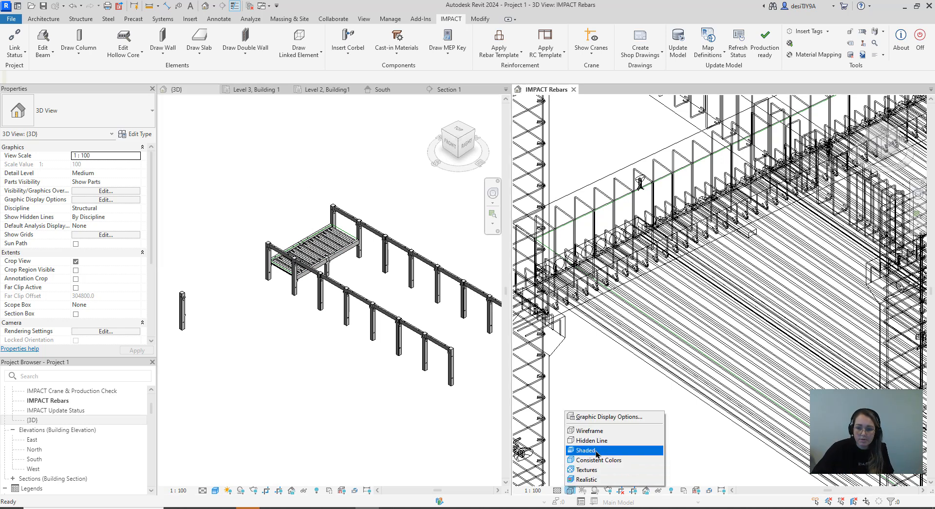
click(598, 450)
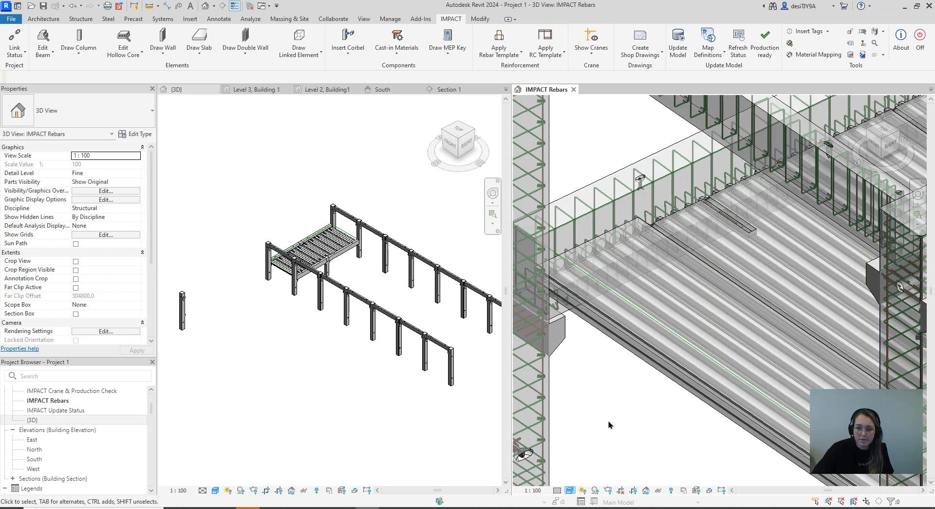
scroll(610, 423, down, 6)
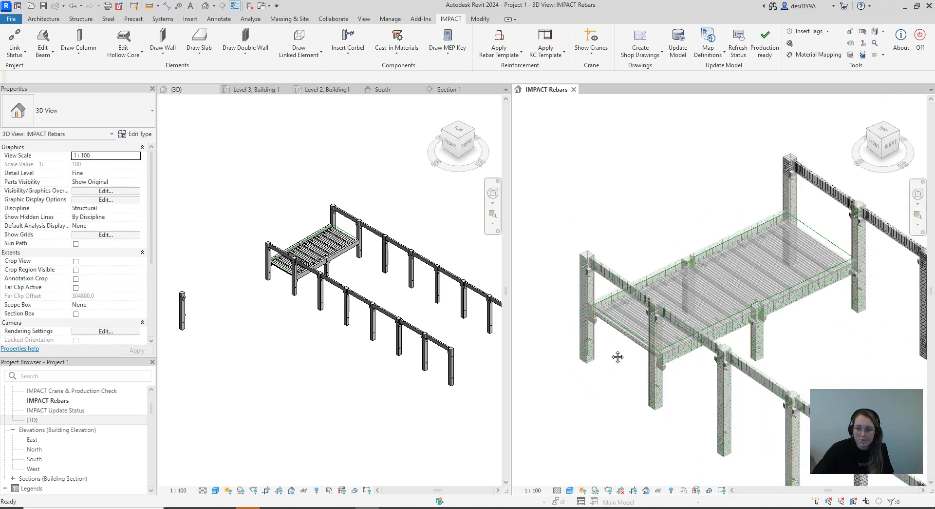
click(129, 58)
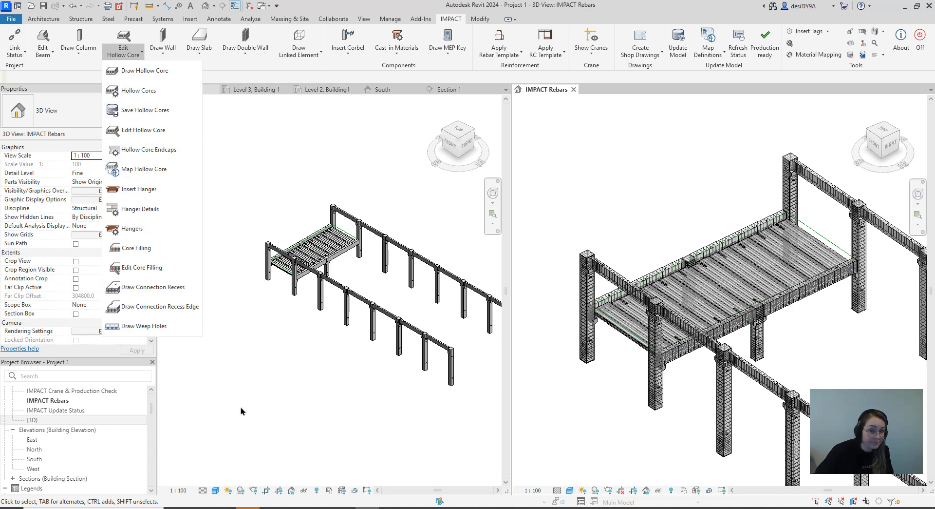
click(252, 385)
scroll(299, 324, down, 2)
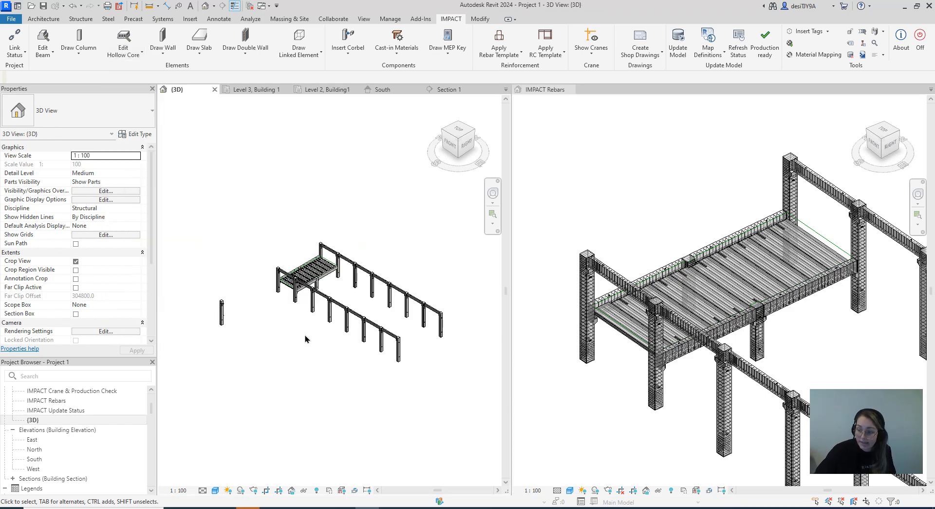
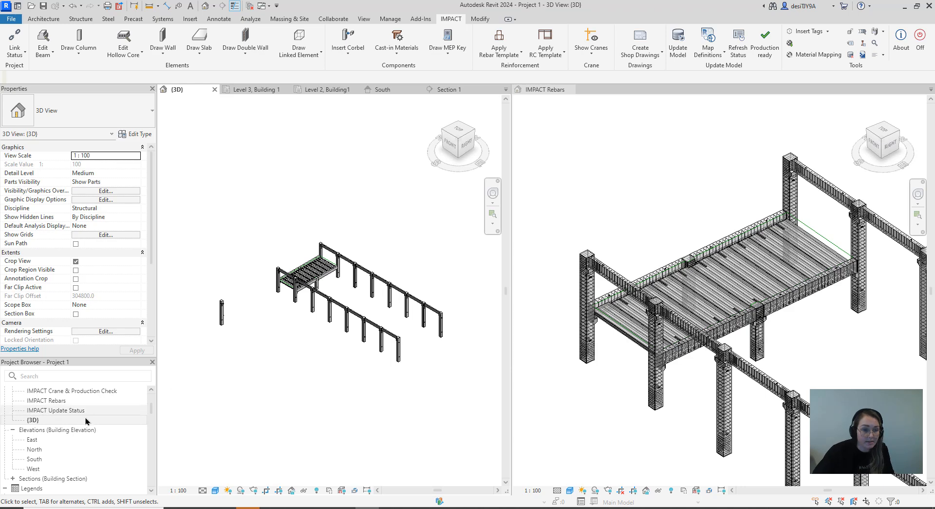
Open the Level 3, Building 1 structural plan and show the whole column frame in the IMPACT Rebars view.
scroll(54, 438, up, 3)
double_click(53, 449)
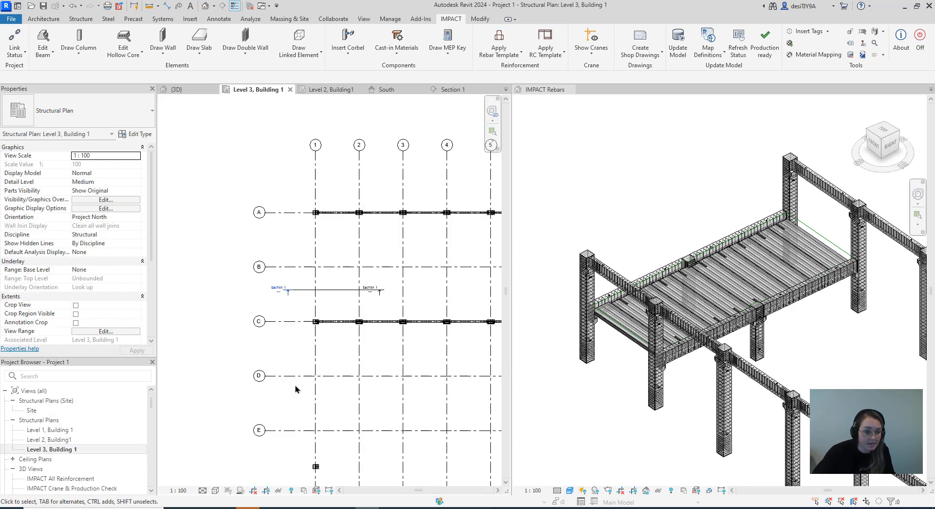
scroll(298, 275, down, 3)
scroll(320, 292, down, 2)
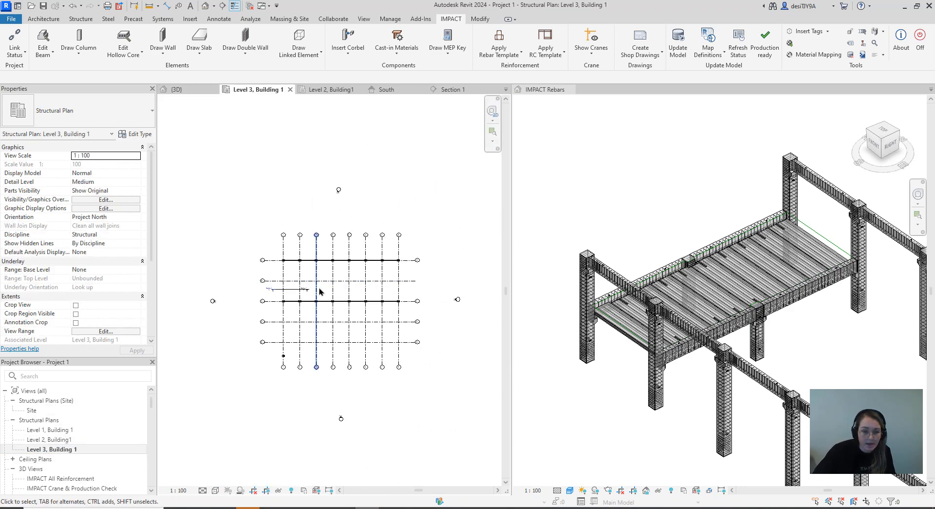
scroll(294, 297, up, 2)
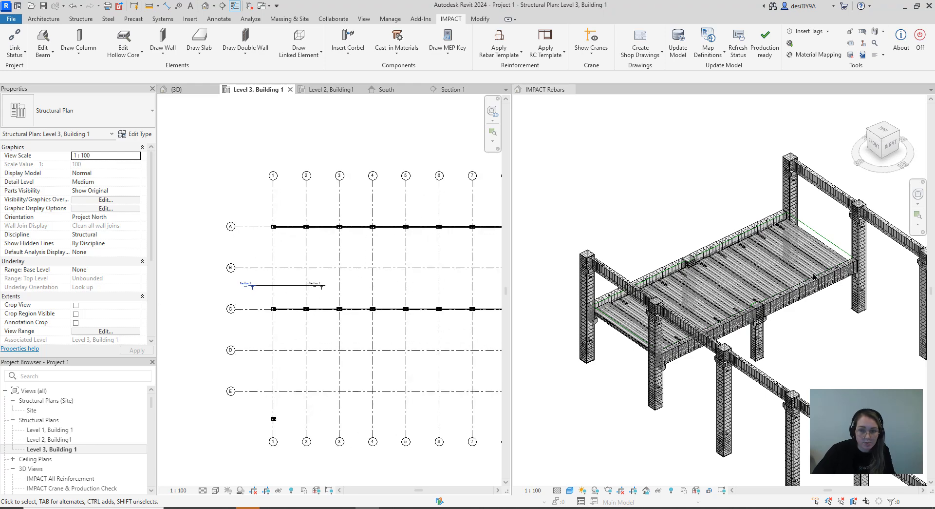
scroll(814, 275, down, 5)
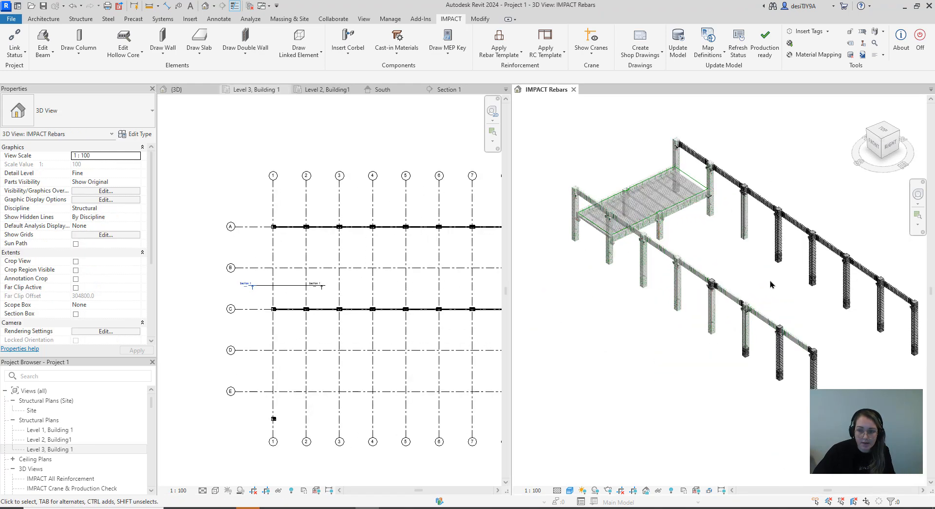
scroll(720, 313, down, 2)
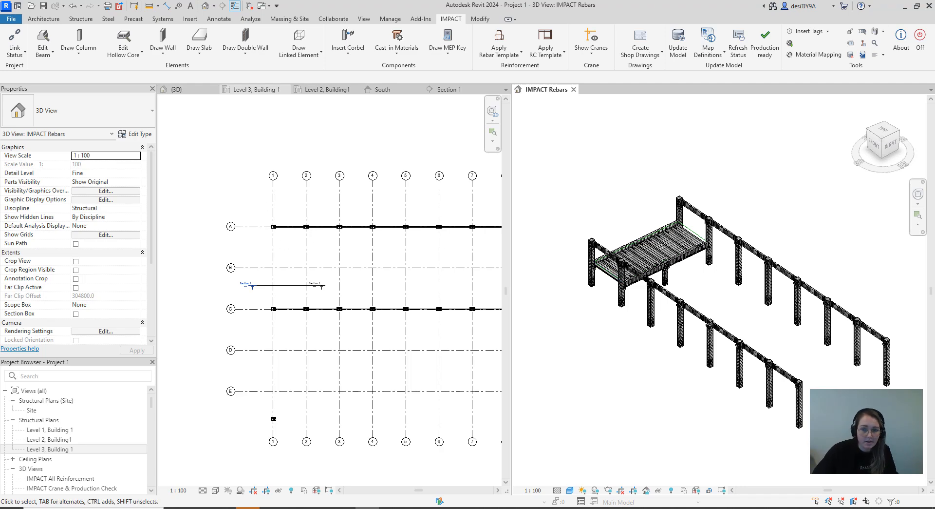
middle_drag(721, 284, 681, 282)
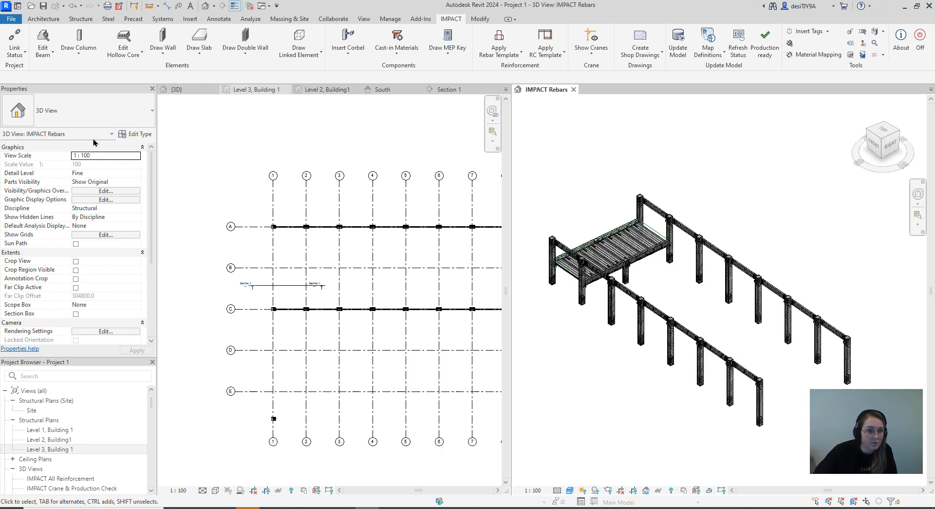
Set up a new IMPACT beam as a Prestressed Beam with section type Sloped I Shape and section SIB_35X120.
click(43, 52)
click(49, 71)
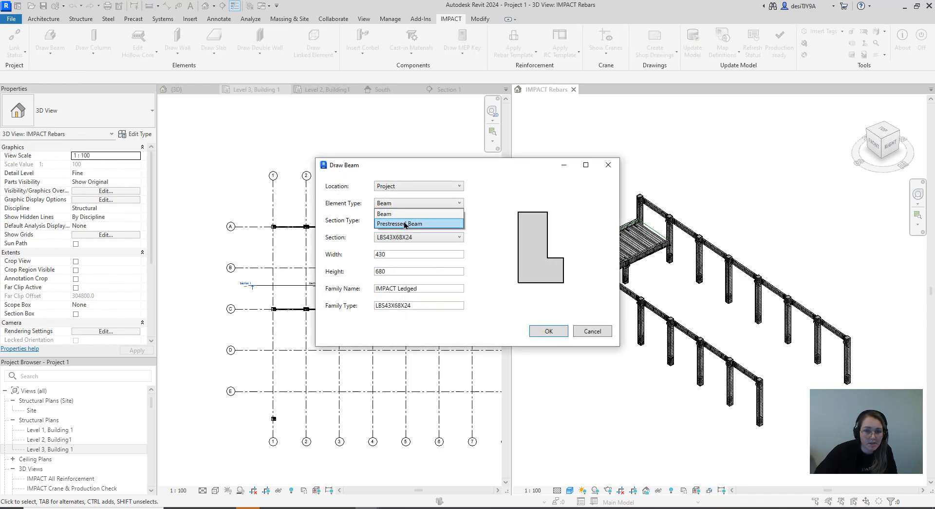
click(404, 225)
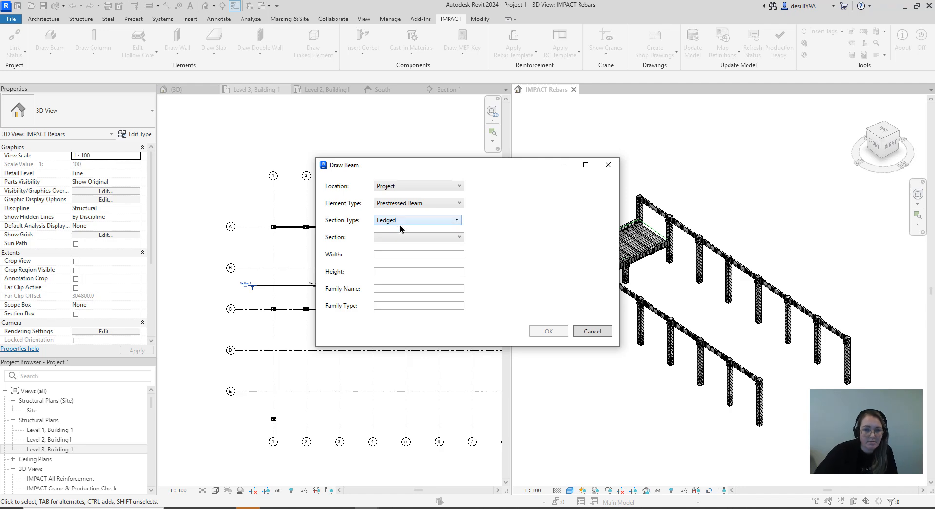
click(400, 220)
click(407, 307)
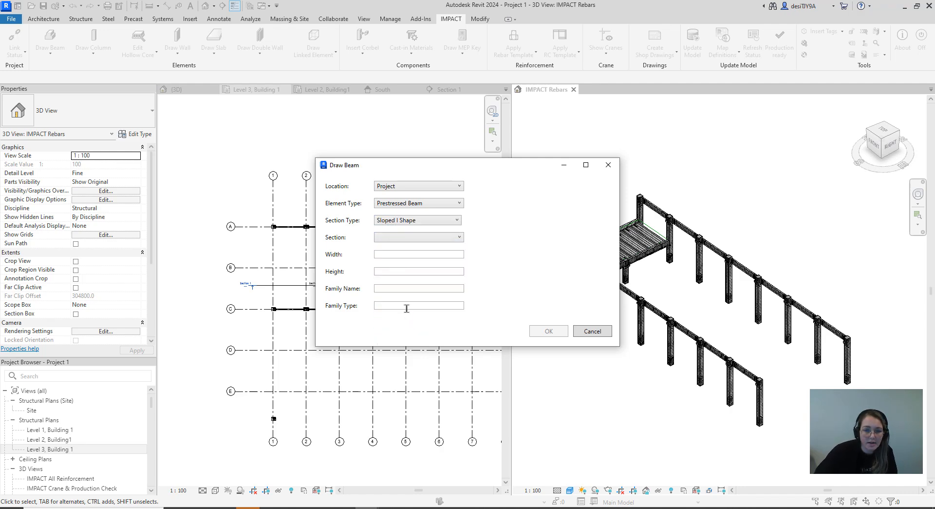
click(408, 249)
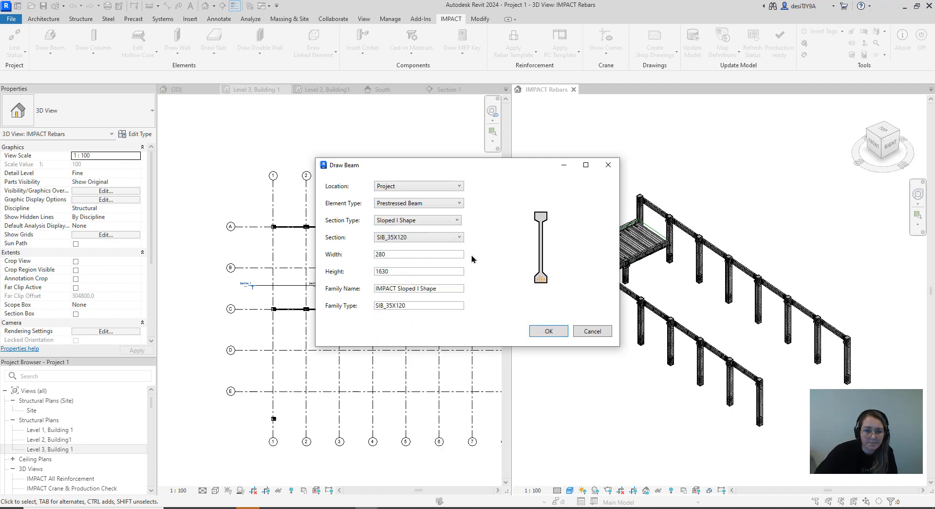
click(549, 333)
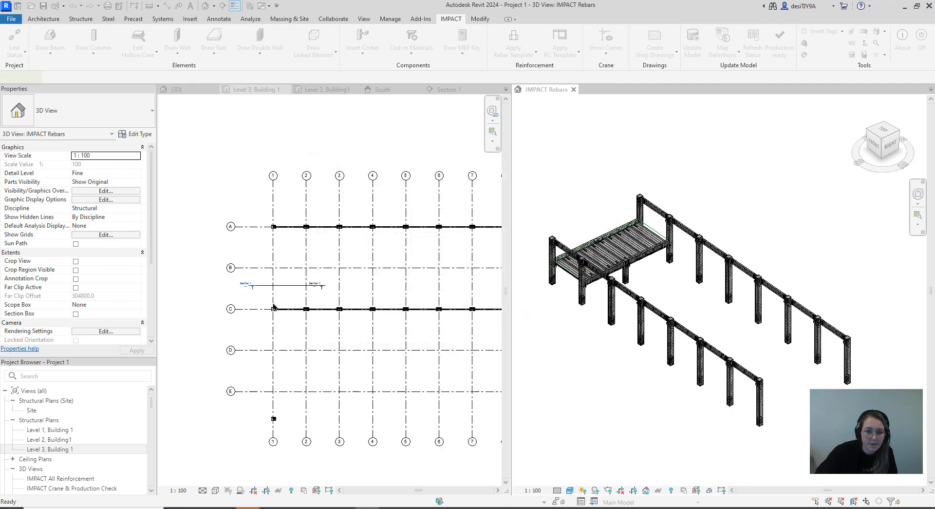
Place the sloped I beam along grid 1, from the outer face of the grid C column to the grid A column.
scroll(274, 307, up, 10)
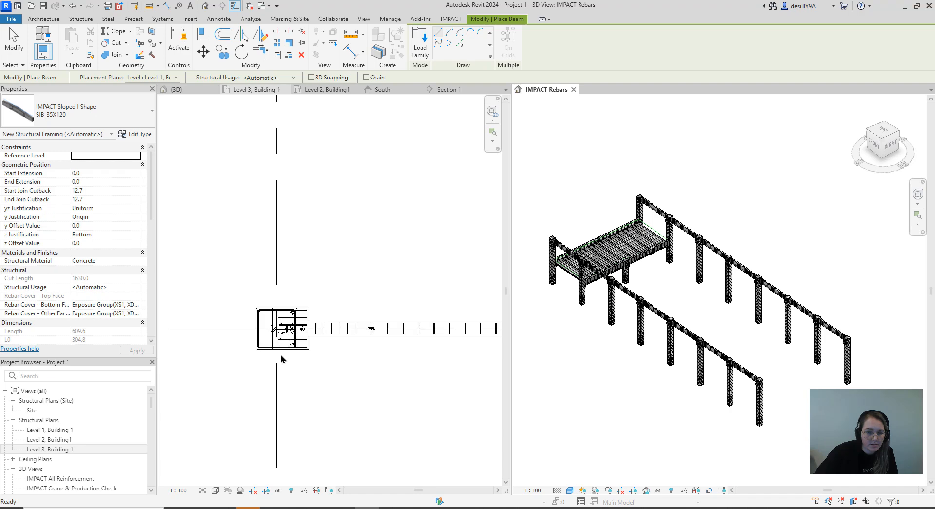
click(290, 368)
scroll(278, 347, up, 4)
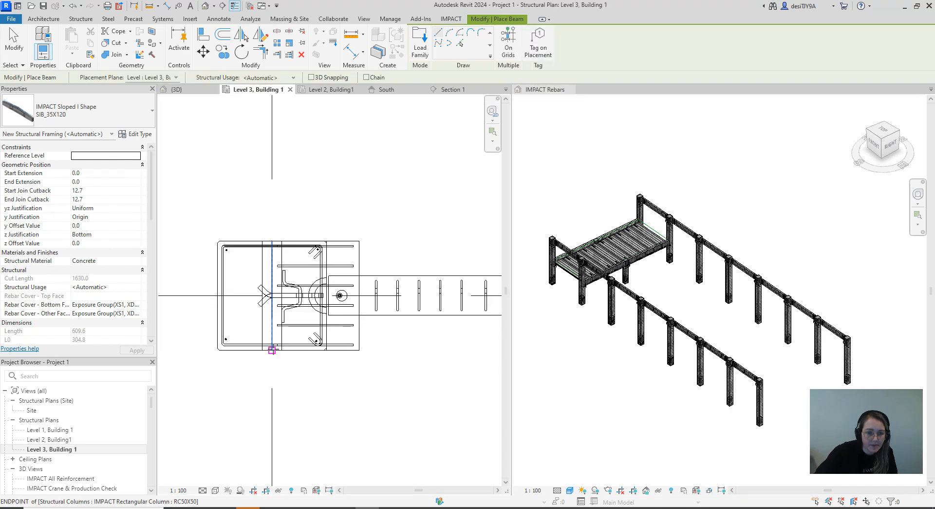
click(272, 350)
scroll(277, 330, down, 4)
scroll(276, 330, down, 6)
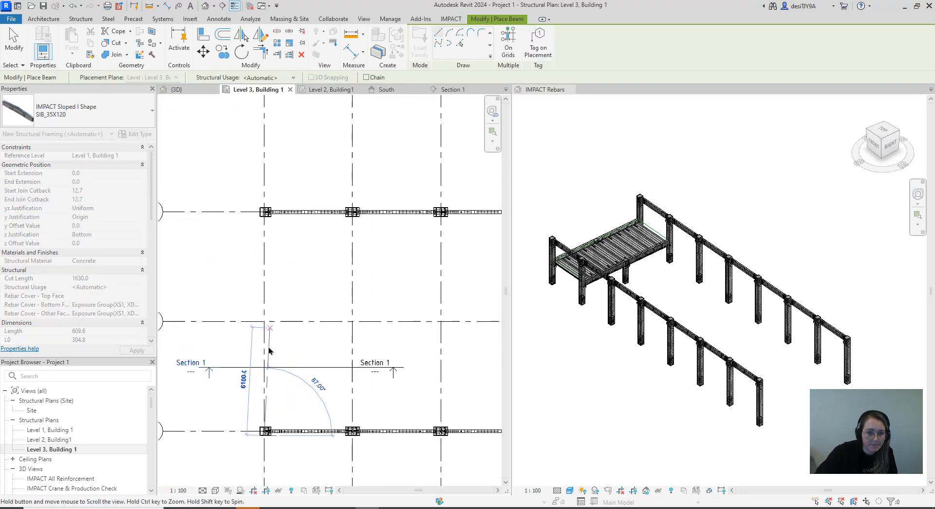
scroll(257, 252, up, 5)
scroll(257, 252, up, 3)
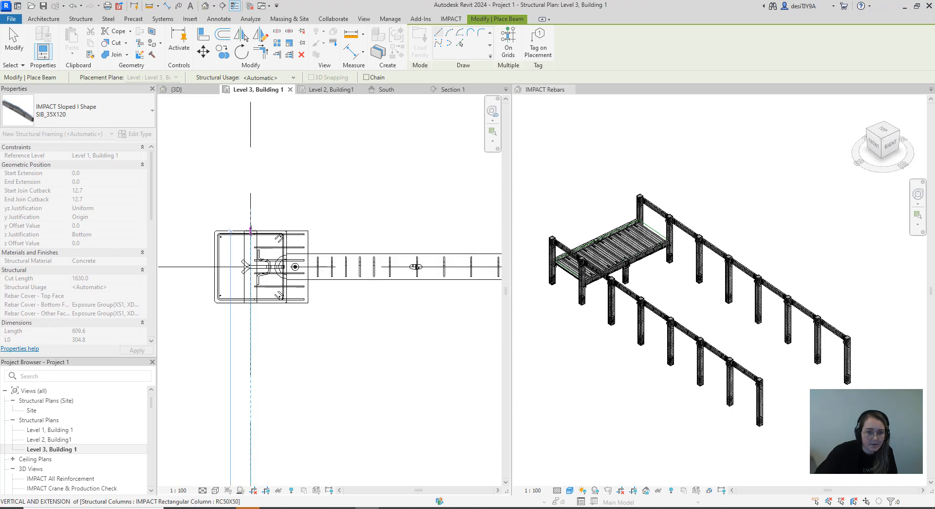
click(273, 251)
Place a second SIB_35X120 sloped beam along grid 2, from the grid C column to the grid A column.
scroll(294, 272, down, 8)
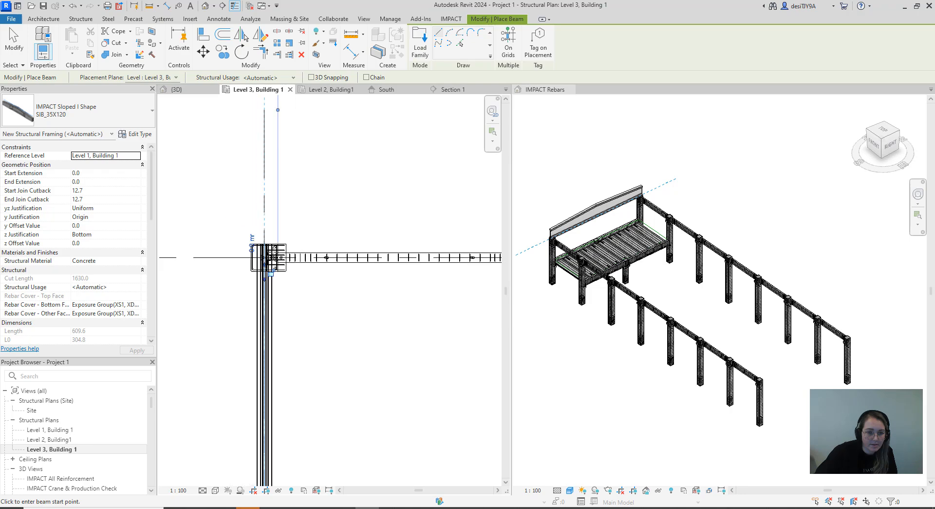
middle_drag(327, 273, 320, 266)
scroll(320, 267, down, 1)
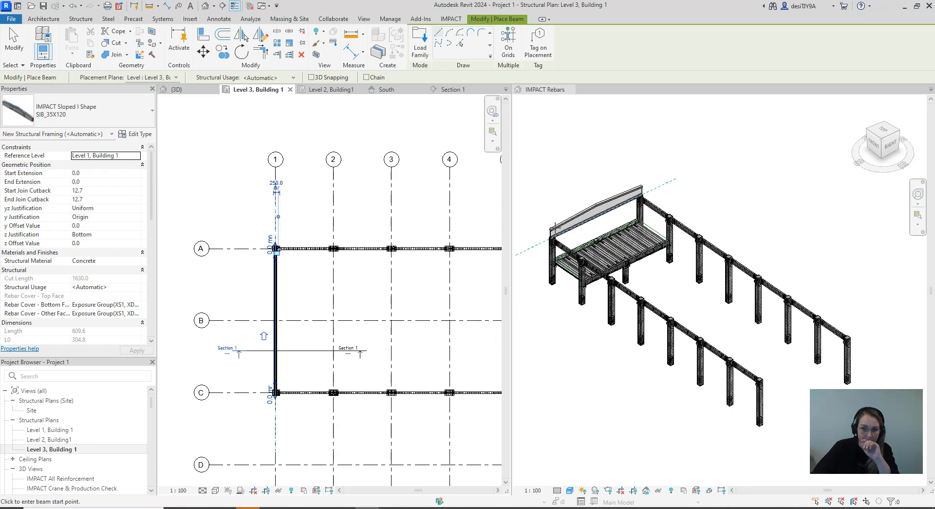
scroll(630, 196, up, 8)
scroll(718, 175, down, 7)
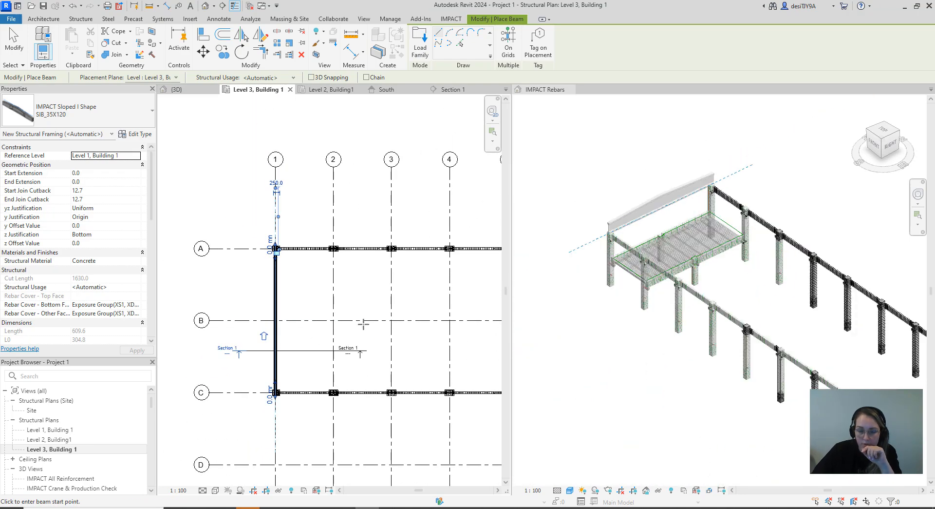
scroll(292, 377, up, 10)
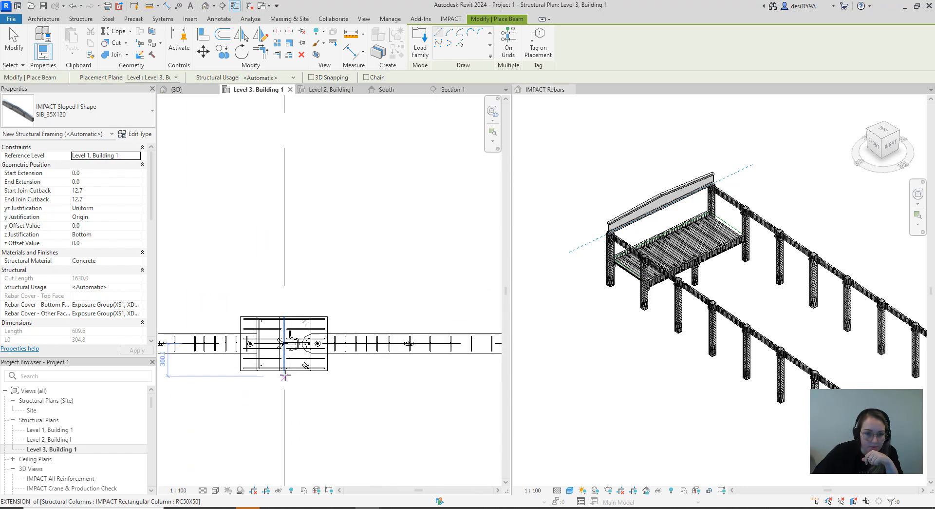
click(285, 372)
scroll(285, 341, down, 7)
scroll(297, 246, down, 5)
middle_drag(294, 208, 293, 309)
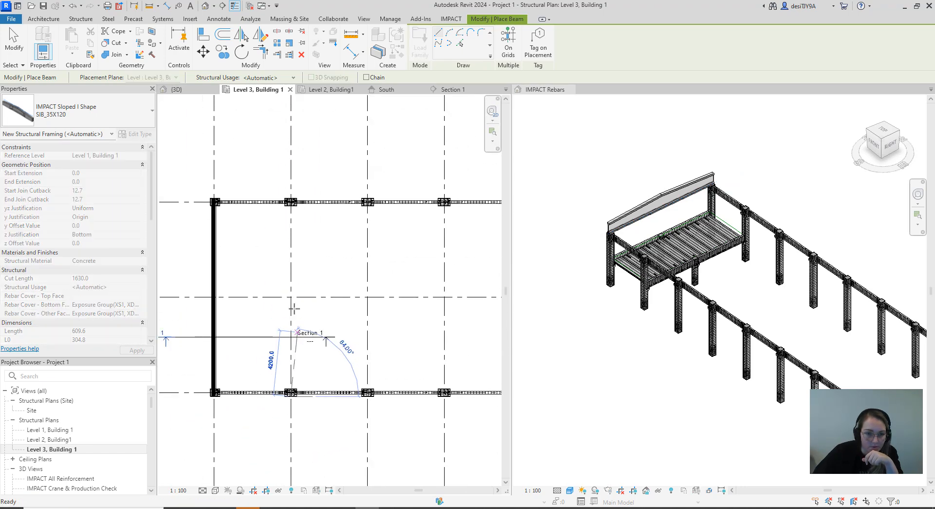
scroll(285, 186, up, 1)
scroll(309, 232, up, 8)
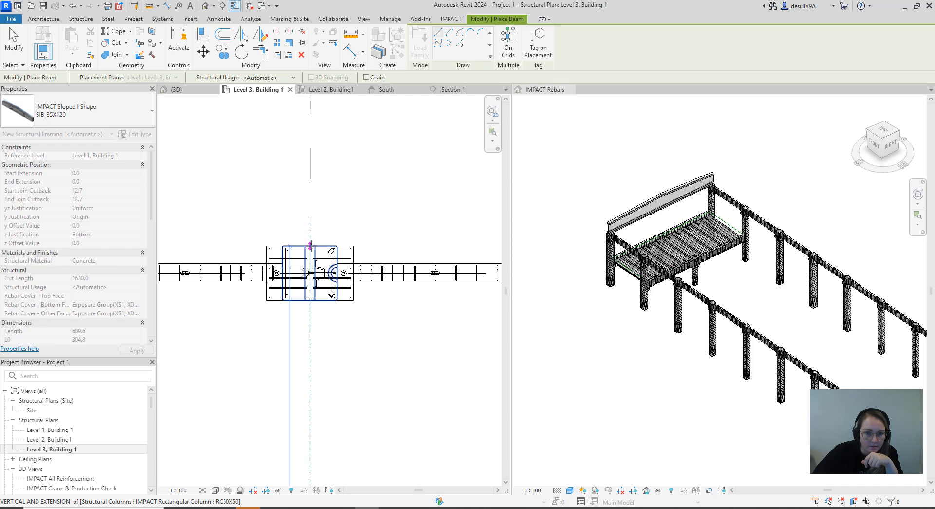
click(311, 271)
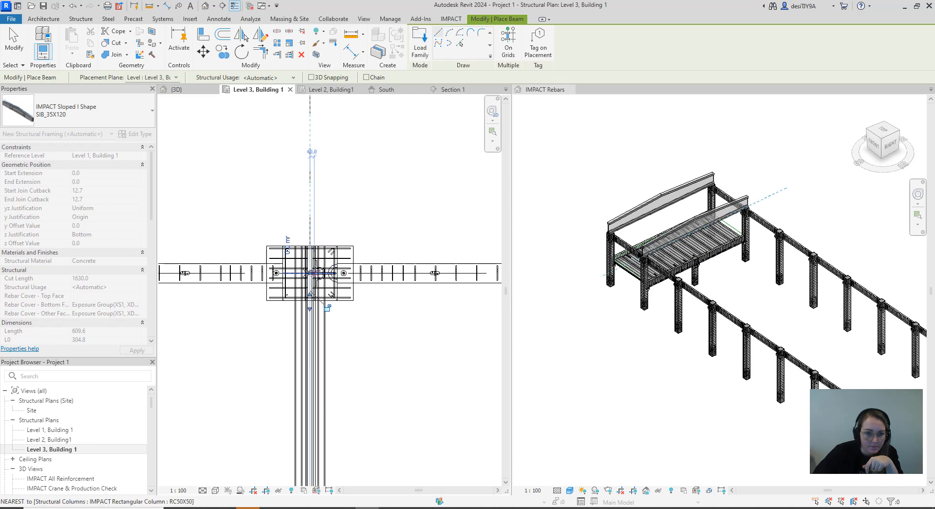
Place a sloped I beam along grid 3, spanning from the column at grid C to the column at grid A.
scroll(312, 271, down, 3)
scroll(347, 338, down, 2)
middle_drag(347, 338, 273, 221)
scroll(325, 312, down, 1)
middle_drag(328, 314, 253, 187)
scroll(292, 308, up, 3)
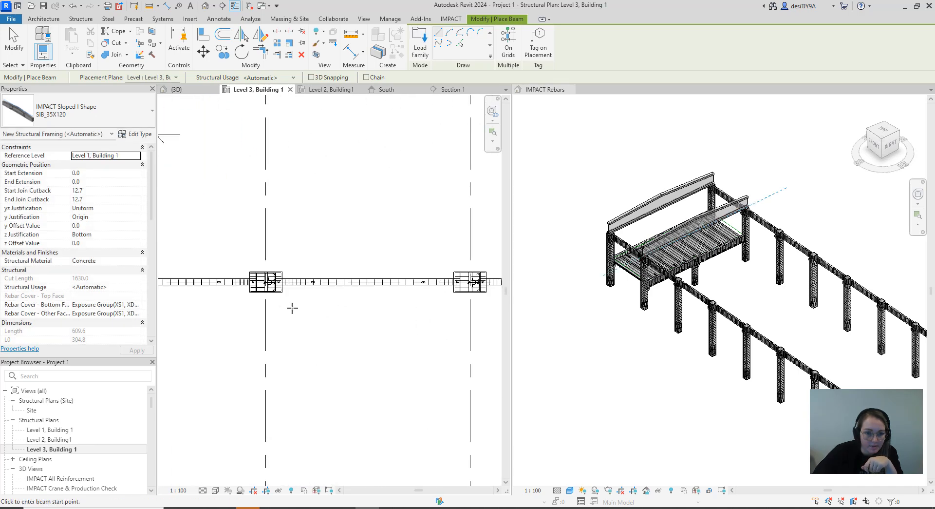
scroll(275, 301, up, 3)
scroll(253, 281, up, 2)
click(252, 279)
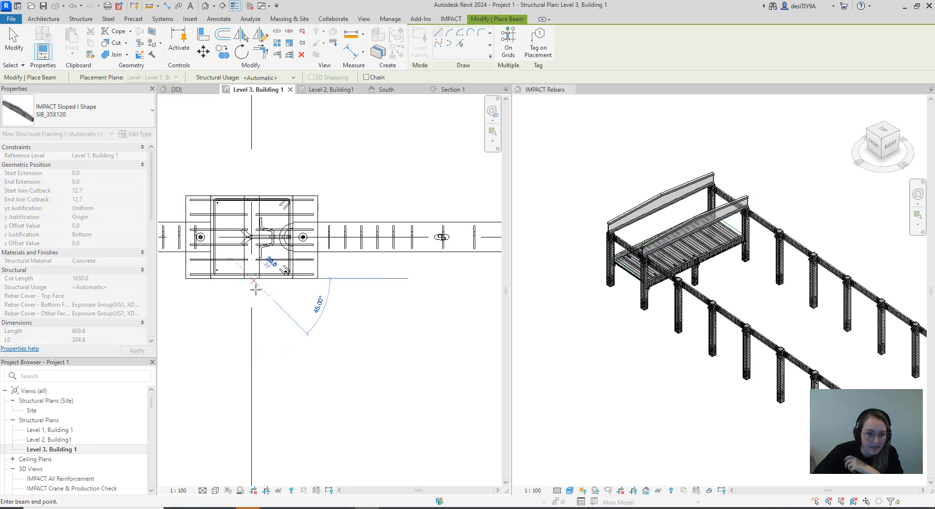
scroll(288, 209, down, 5)
scroll(292, 233, up, 3)
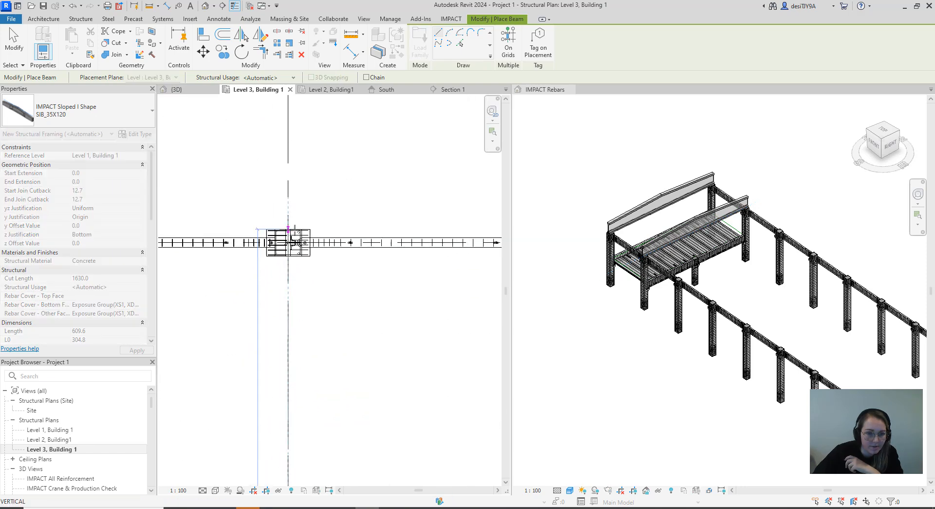
click(298, 278)
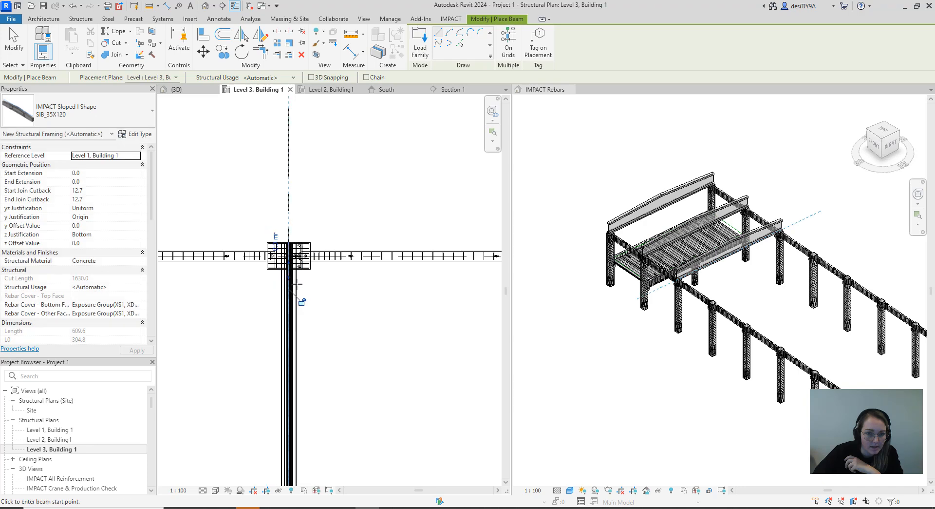
Place a sloped I beam along grid 4 between the outer column faces at grids C and A.
scroll(352, 328, down, 5)
middle_drag(353, 328, 330, 316)
scroll(312, 292, up, 4)
scroll(312, 293, up, 3)
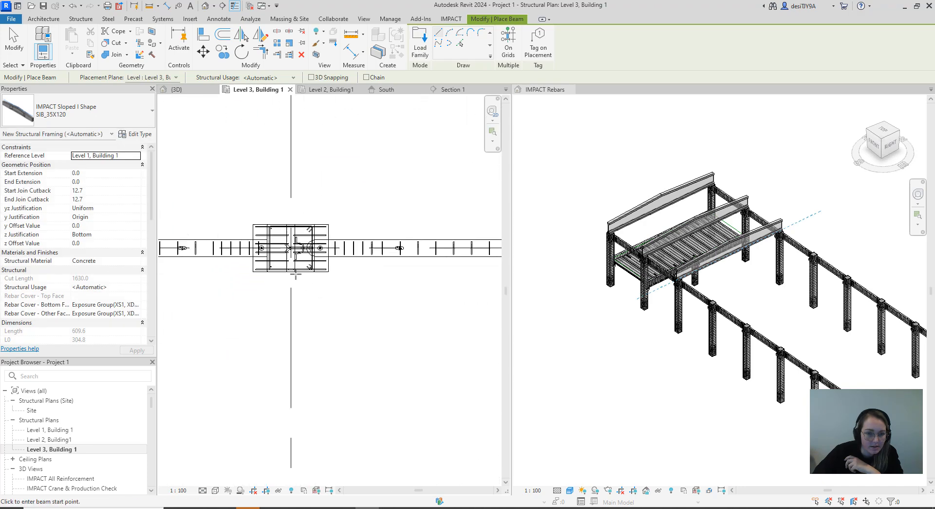
scroll(315, 298, down, 6)
middle_drag(325, 200, 328, 366)
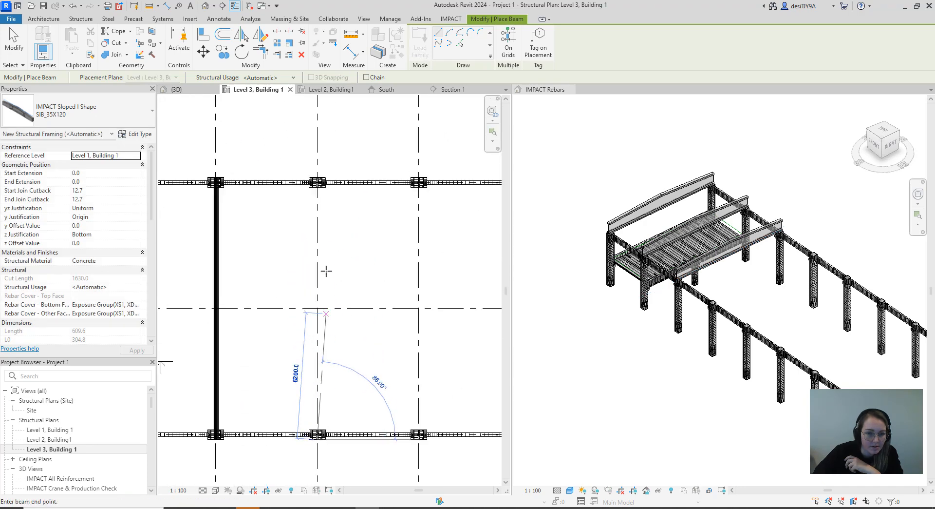
scroll(323, 204, up, 3)
scroll(310, 139, up, 3)
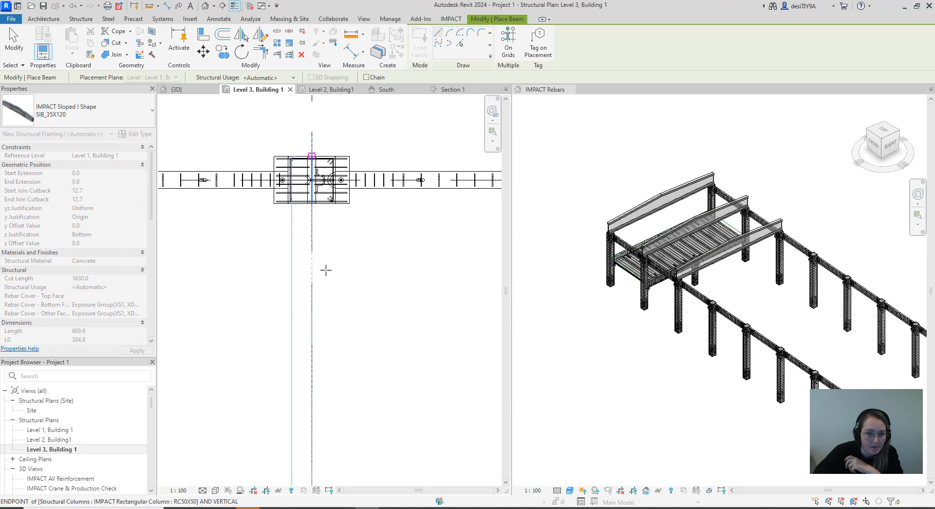
click(311, 156)
Place a sloped I beam along grid 5 from the grid C column to the grid A column.
scroll(323, 279, down, 5)
scroll(330, 299, down, 3)
middle_drag(372, 348, 277, 200)
scroll(306, 319, up, 2)
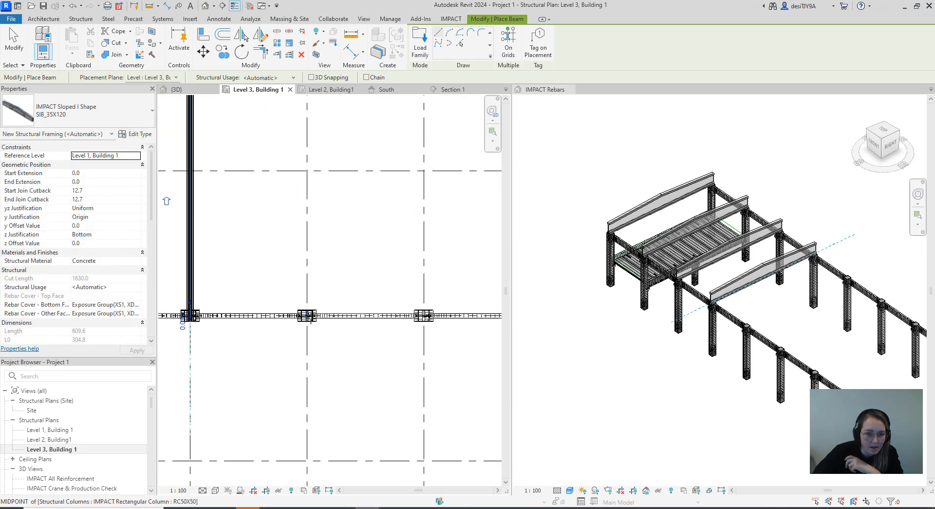
scroll(310, 320, up, 2)
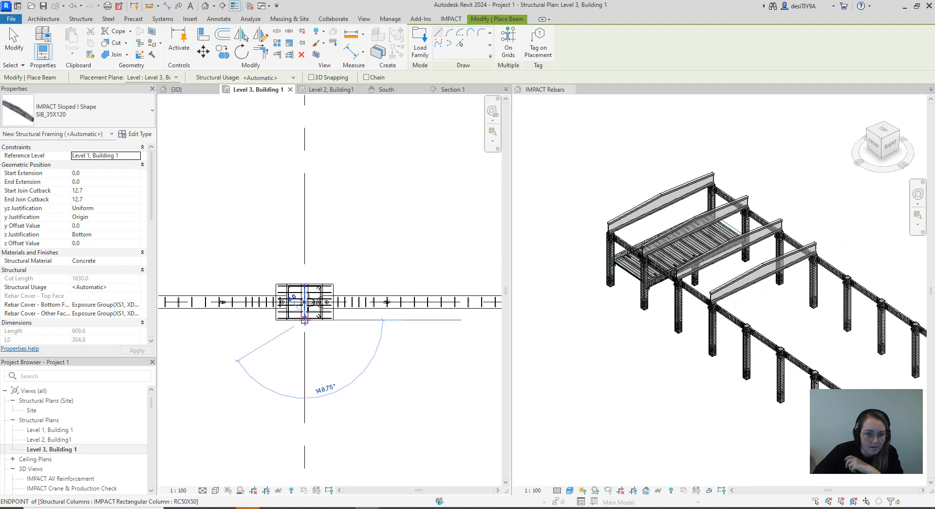
click(304, 320)
scroll(324, 387, down, 4)
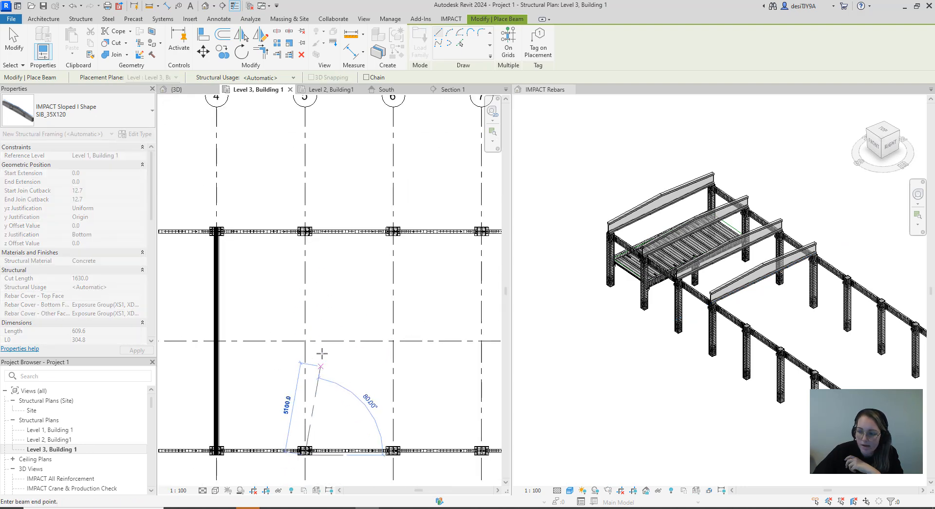
scroll(304, 210, up, 6)
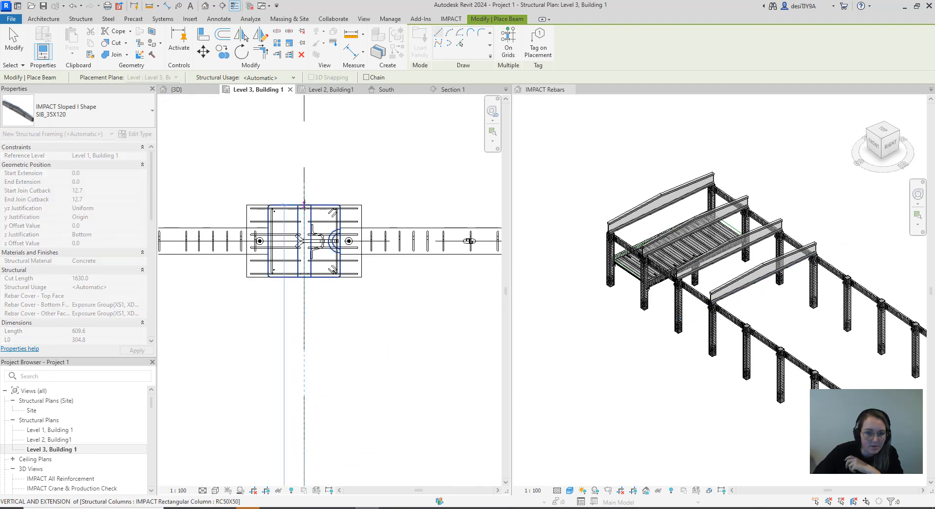
click(311, 214)
scroll(314, 295, down, 5)
middle_drag(354, 373, 282, 196)
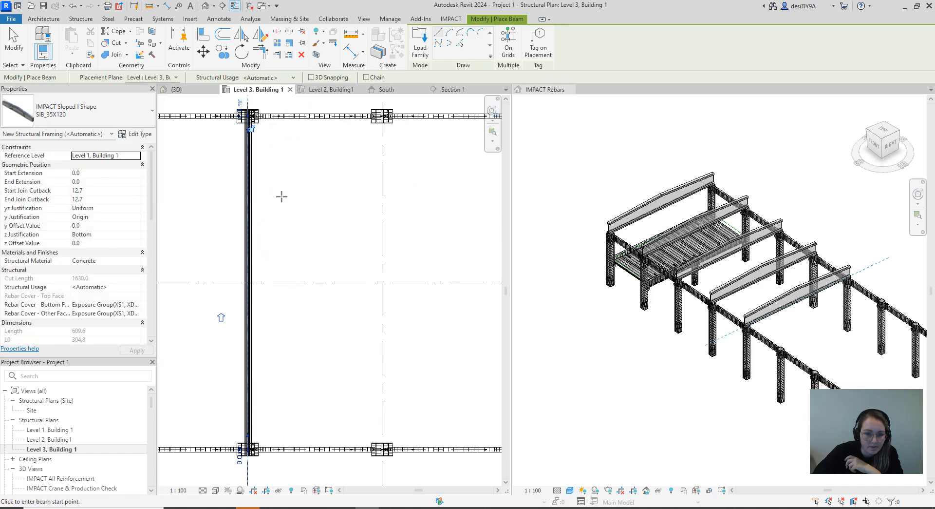
Place a SIB_35X120 sloped I beam along grid 6, from the grid C column to the grid A column.
middle_drag(352, 354, 291, 224)
scroll(316, 322, up, 6)
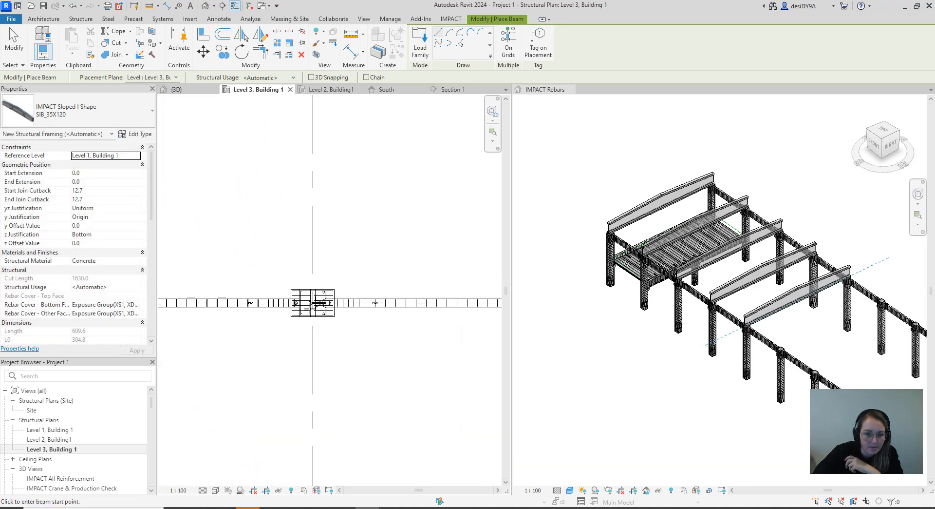
click(310, 320)
scroll(314, 371, down, 5)
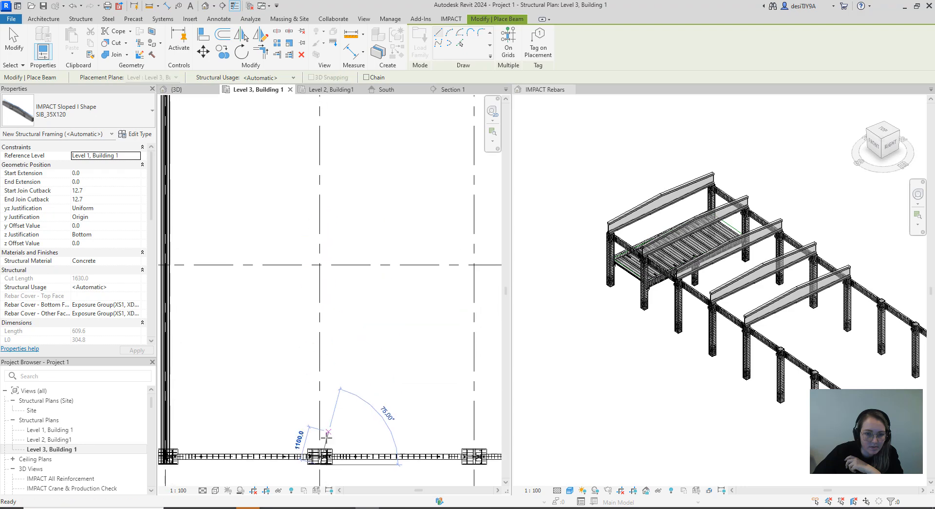
scroll(332, 204, up, 5)
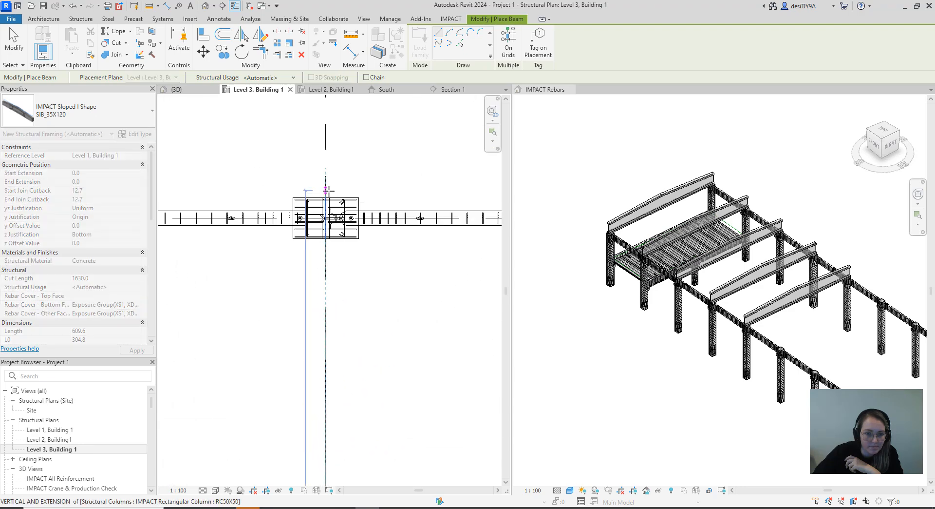
click(344, 279)
scroll(349, 292, down, 5)
Place a sloped I beam along grid 7, spanning from the outer column face at grid C to that at grid A.
scroll(323, 351, up, 6)
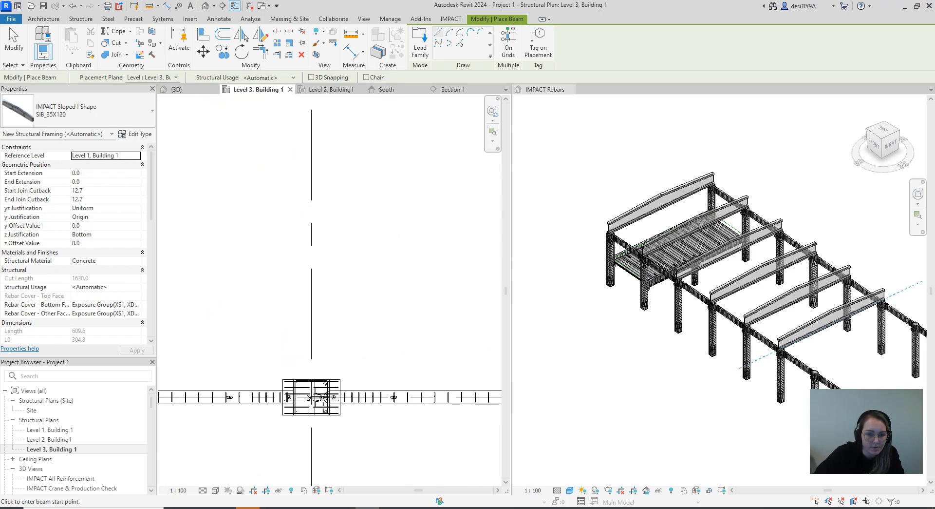
scroll(310, 419, up, 2)
click(306, 418)
scroll(311, 414, down, 4)
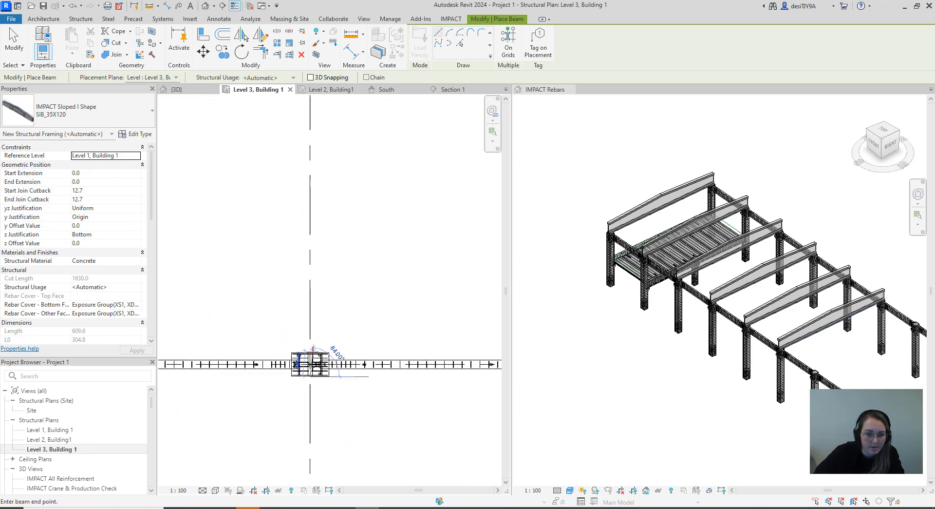
scroll(326, 370, up, 3)
scroll(326, 291, up, 5)
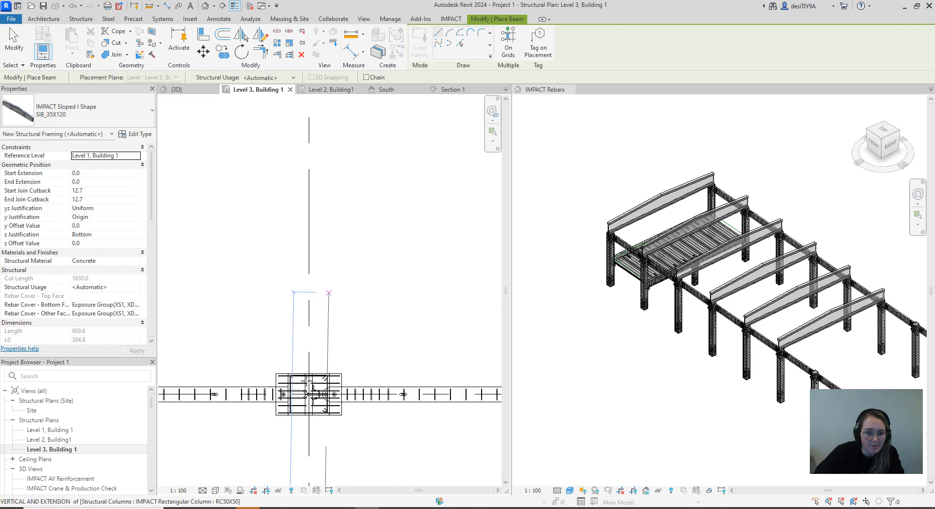
click(306, 386)
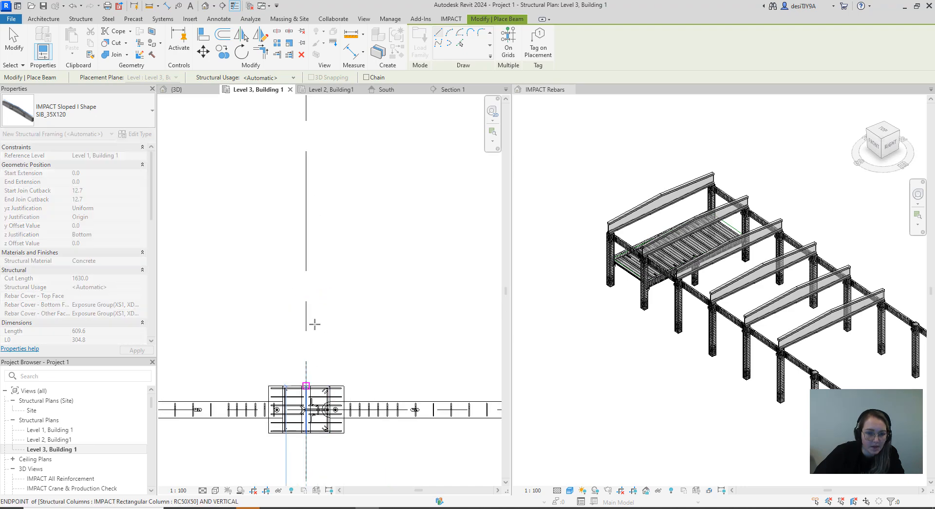
Place the last sloped I beam along grid 8 between the grid C and grid A corner columns, and end beam placement.
scroll(316, 325, down, 7)
middle_drag(363, 390, 294, 206)
scroll(332, 314, up, 3)
scroll(317, 323, up, 3)
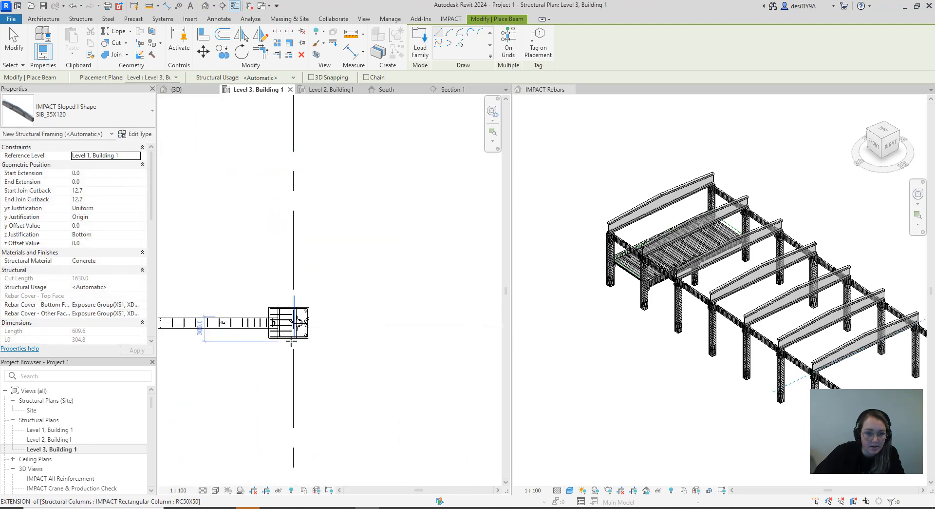
click(297, 335)
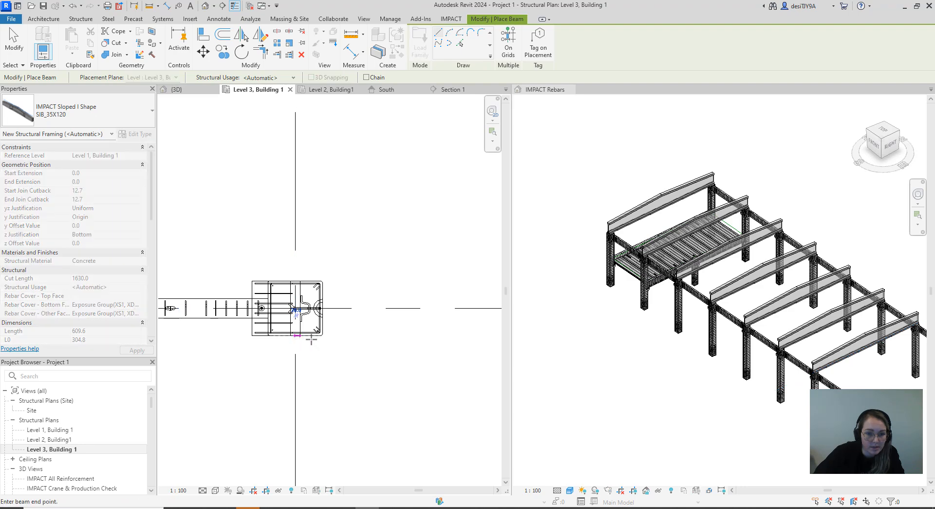
scroll(319, 224, down, 7)
middle_drag(326, 212, 321, 475)
scroll(320, 468, down, 1)
scroll(310, 279, up, 6)
scroll(310, 278, up, 2)
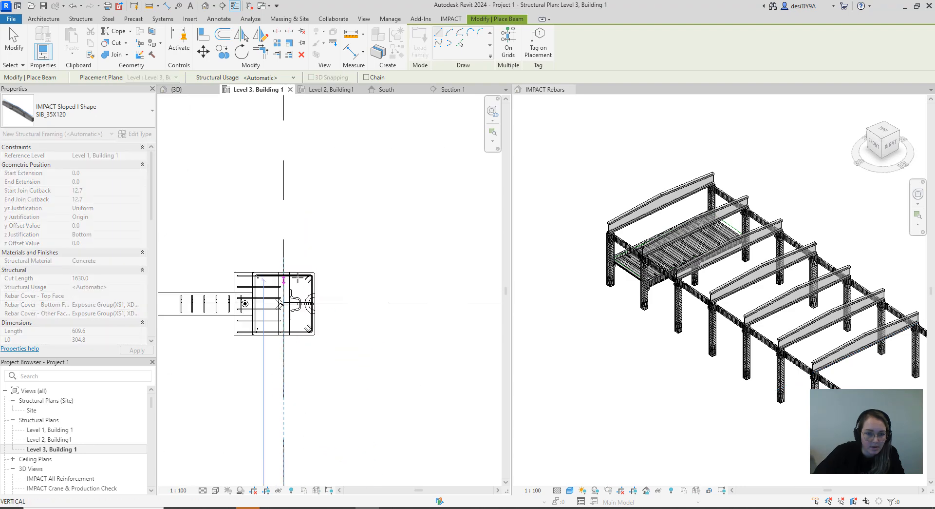
click(314, 296)
scroll(337, 295, down, 4)
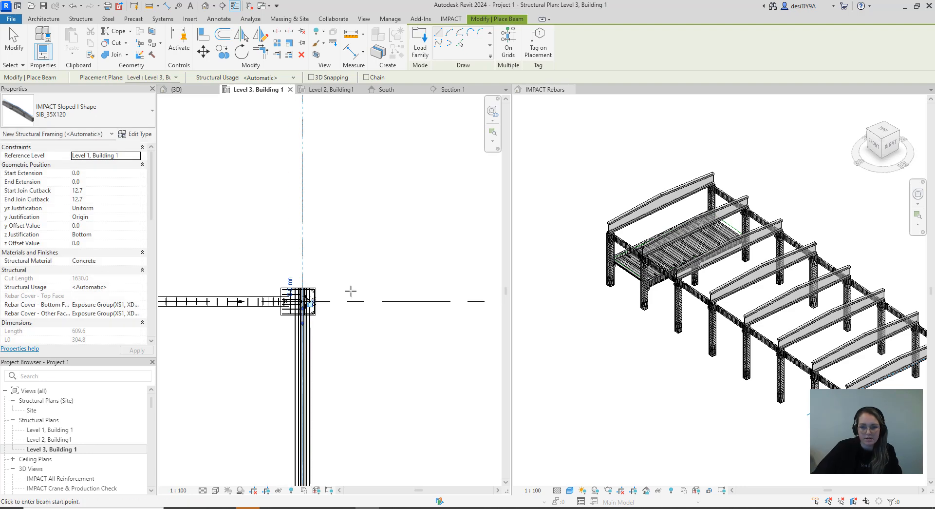
key(Escape)
key(Escape)
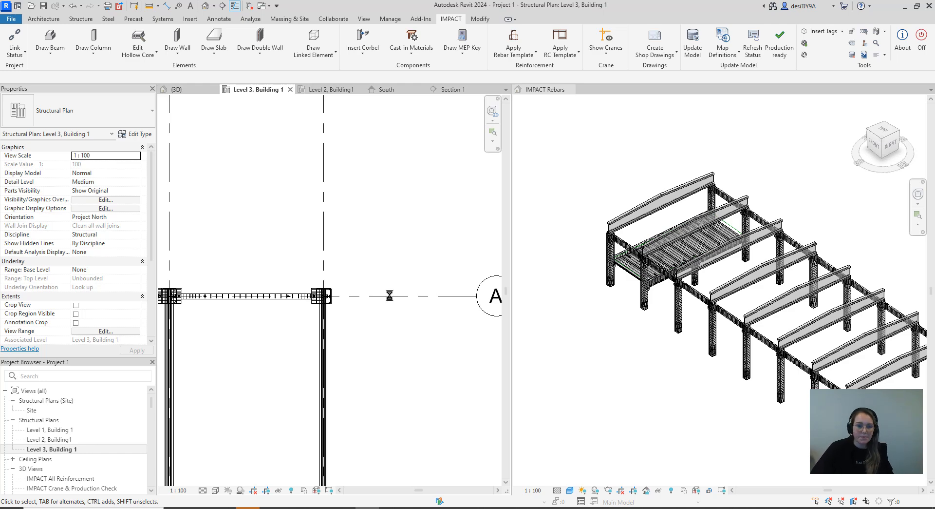
Examine the prestressing strands at the end of the grid 8 sloped beam in the 3D view, and review the whole frame.
scroll(384, 297, down, 3)
scroll(385, 297, down, 2)
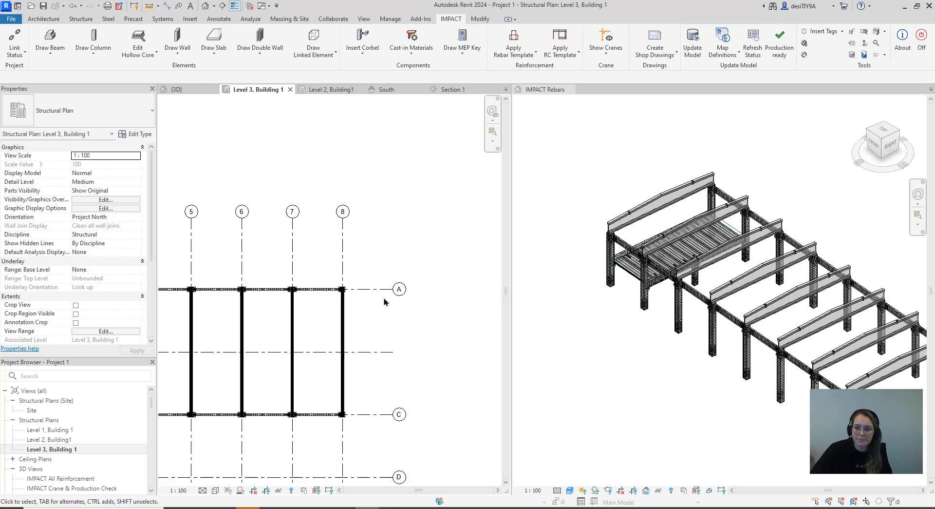
click(600, 253)
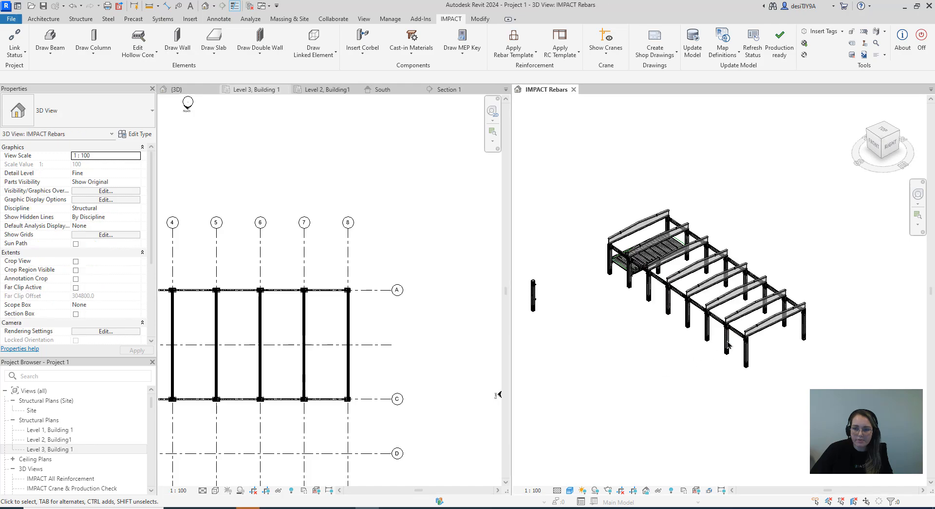
scroll(807, 334, up, 5)
scroll(770, 351, up, 6)
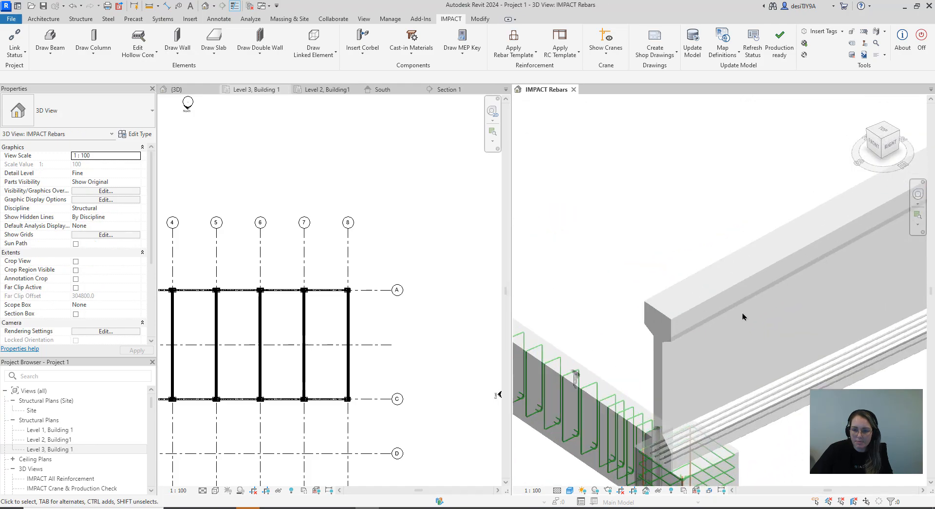
scroll(675, 347, up, 8)
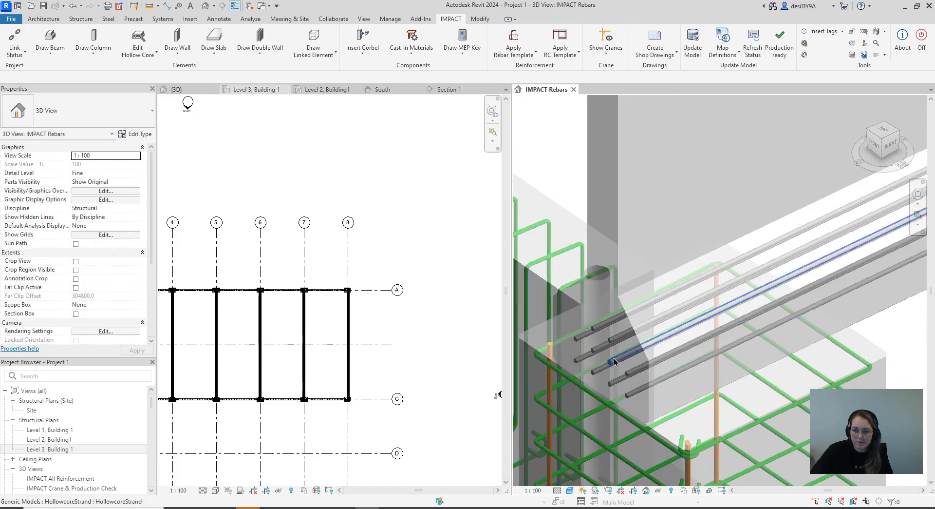
scroll(595, 335, up, 2)
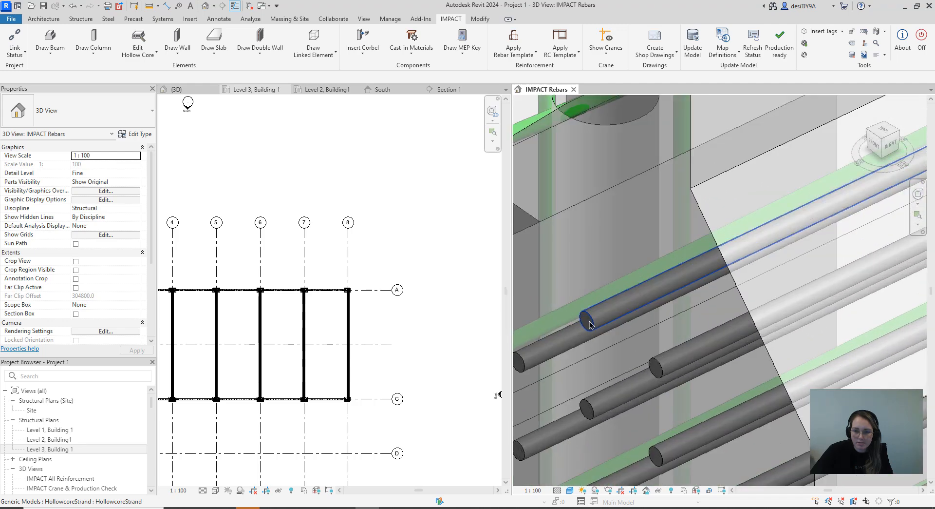
click(590, 322)
click(661, 368)
key(Escape)
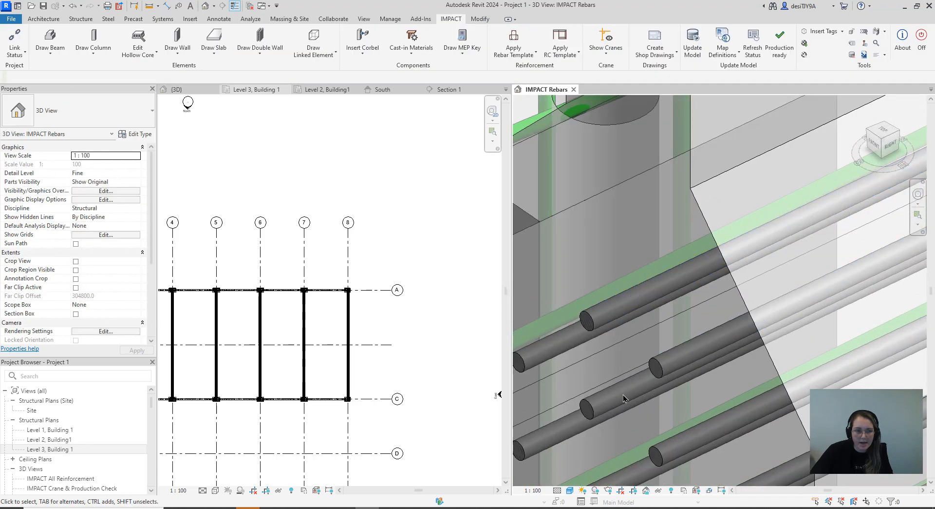
scroll(773, 322, down, 8)
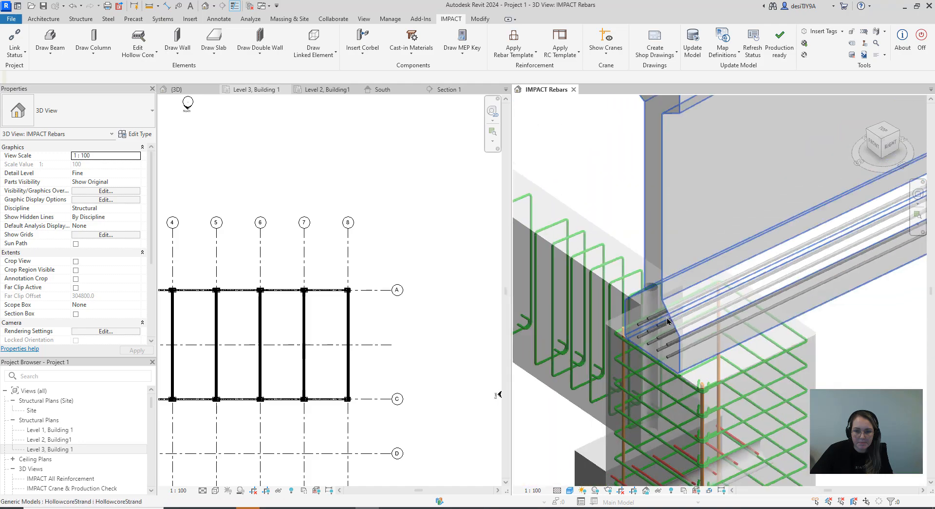
scroll(733, 330, down, 6)
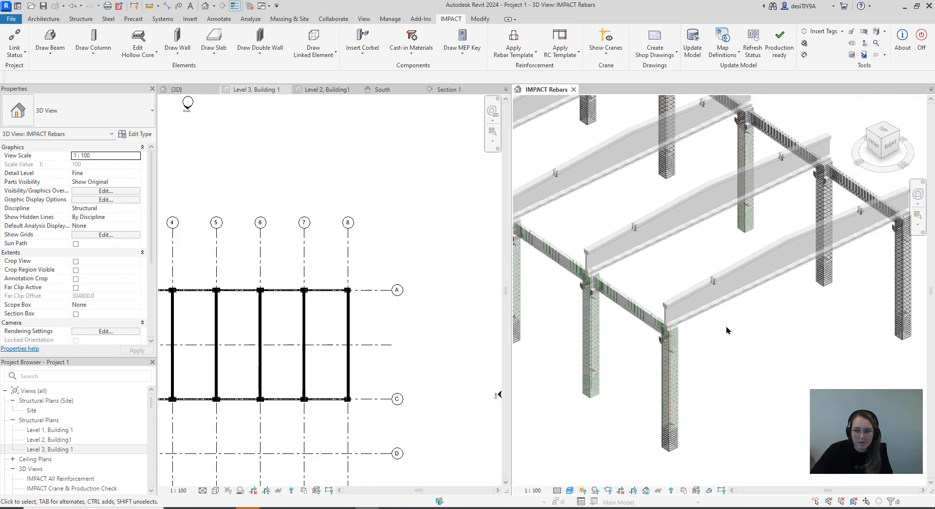
scroll(668, 389, down, 3)
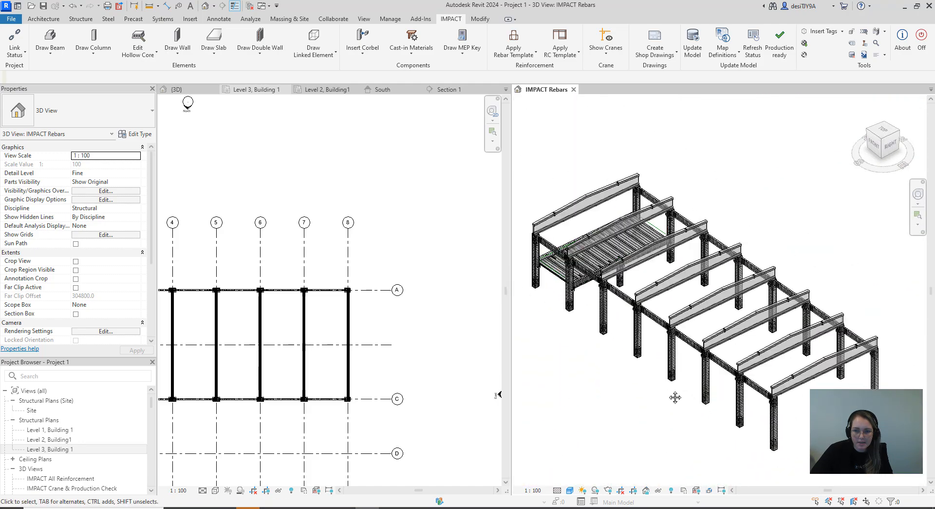
click(431, 390)
scroll(438, 342, down, 4)
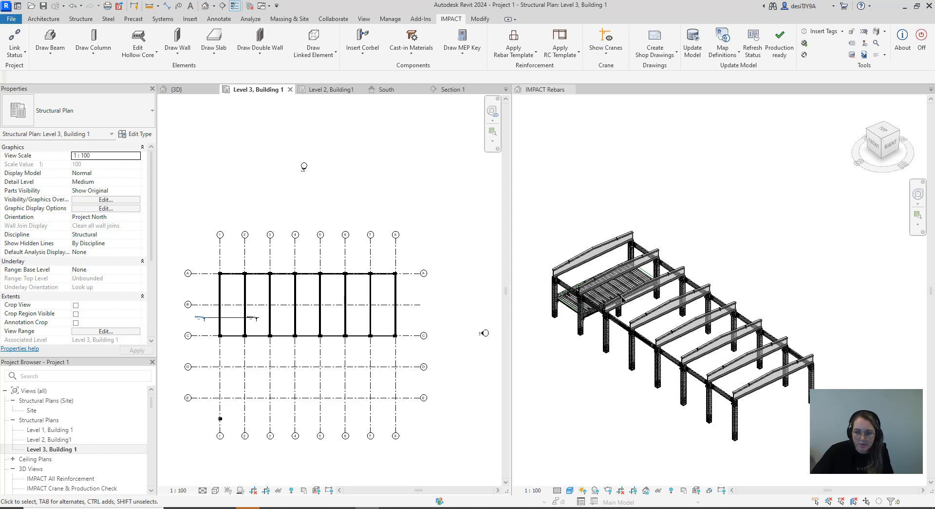
scroll(617, 315, up, 3)
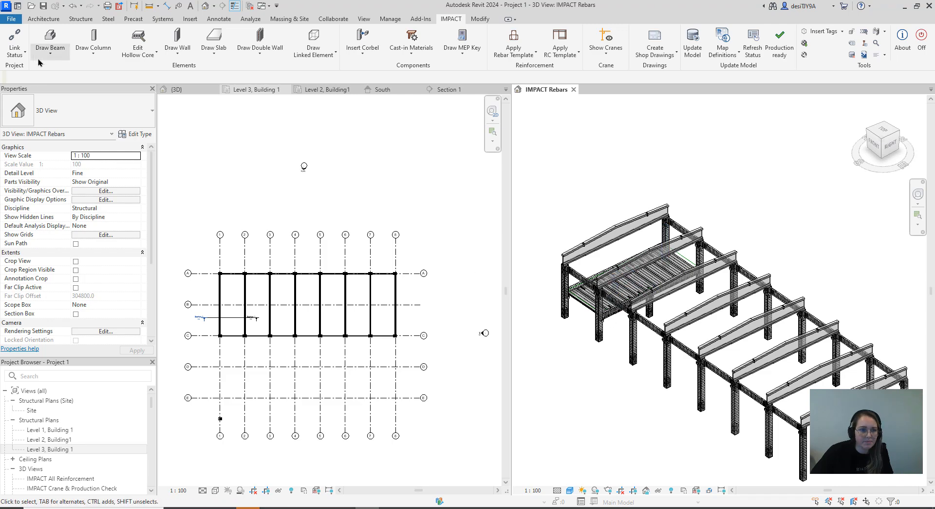
scroll(566, 263, down, 1)
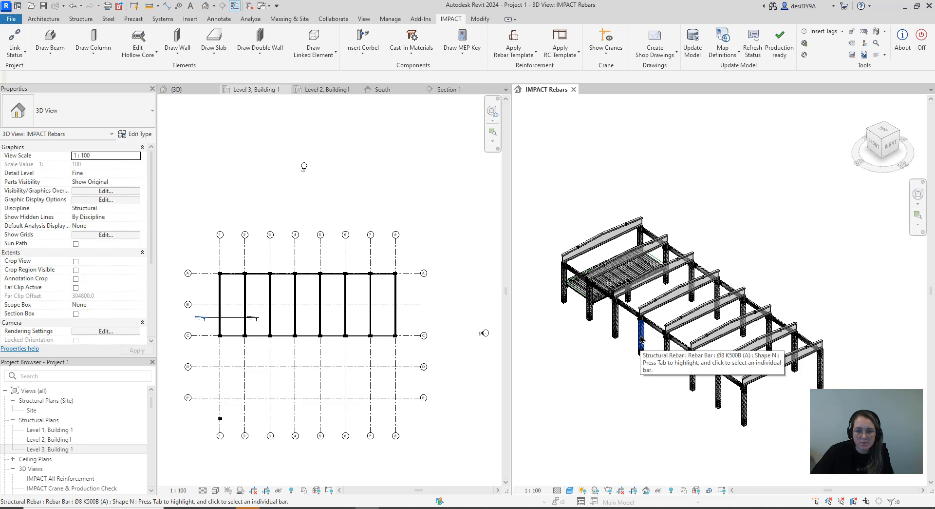
Select all instances of the Ø8 K500B (A) rebar visible in the 3D view, excluding those in the detached column beside the building.
scroll(781, 426, up, 3)
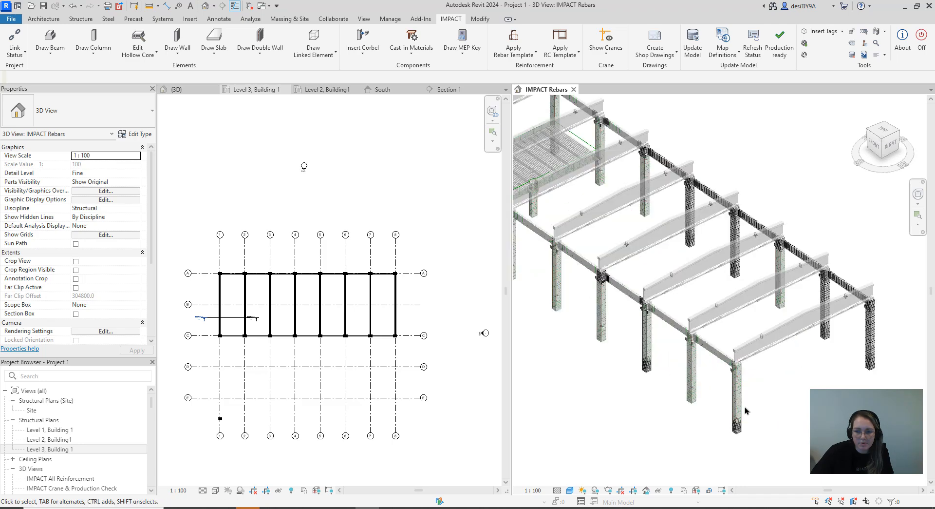
right_click(738, 398)
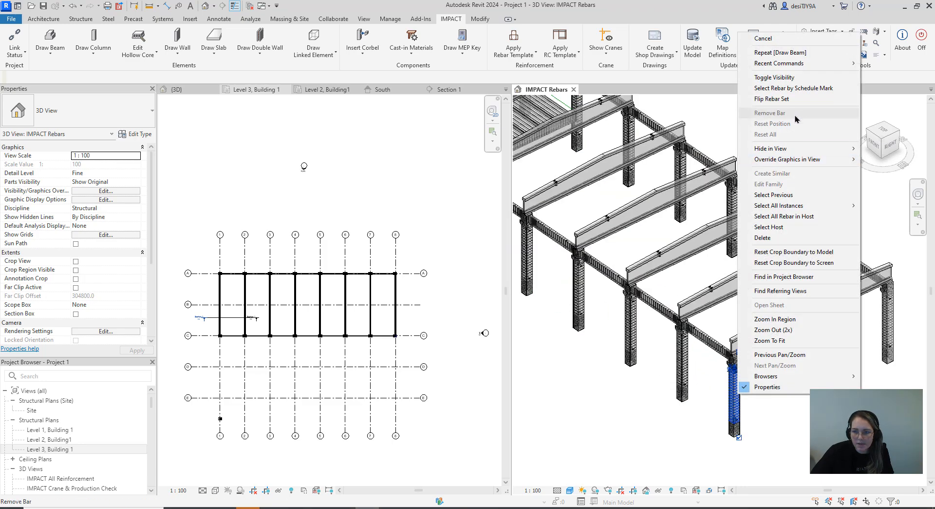
mouse_move(805, 150)
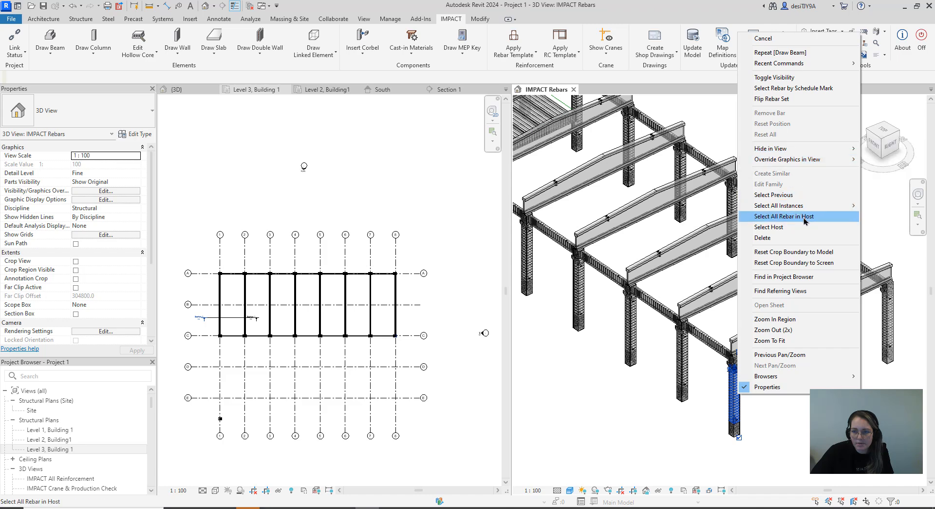
mouse_move(781, 212)
click(672, 207)
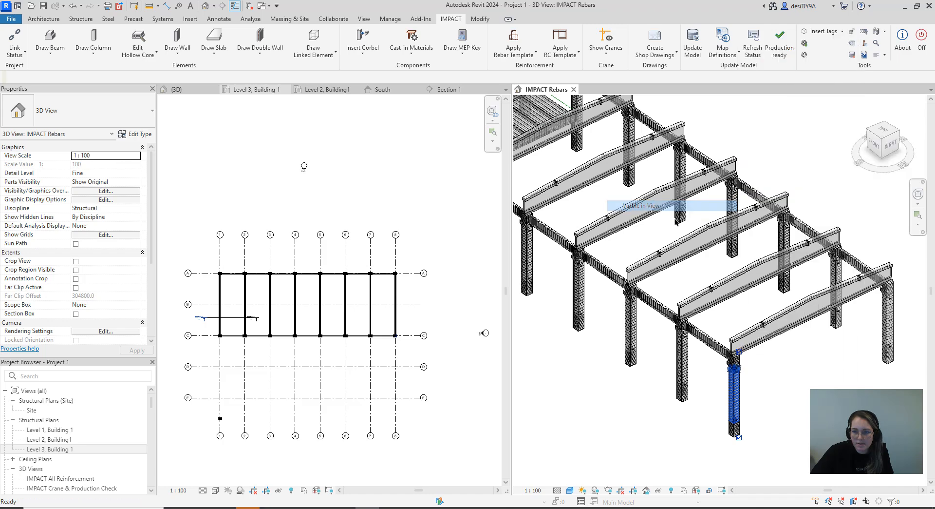
scroll(774, 327, down, 5)
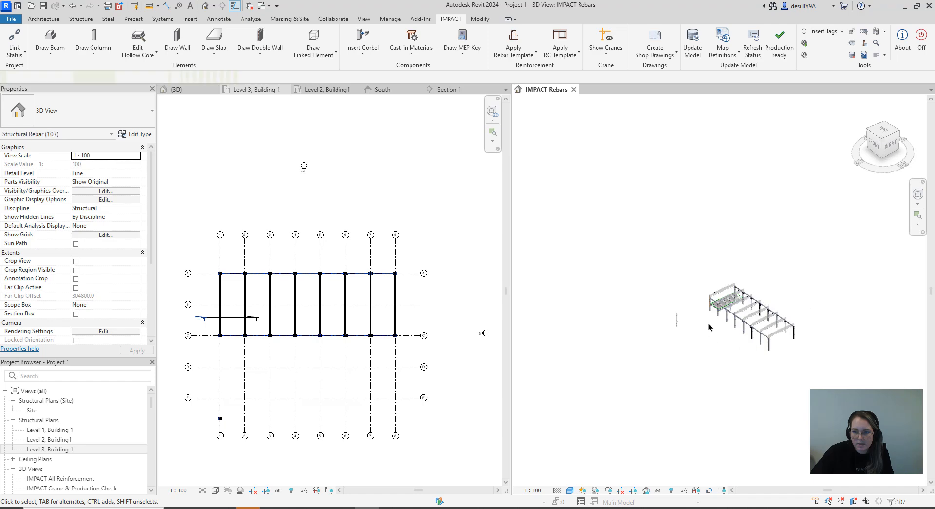
shift+drag(675, 355, 605, 293)
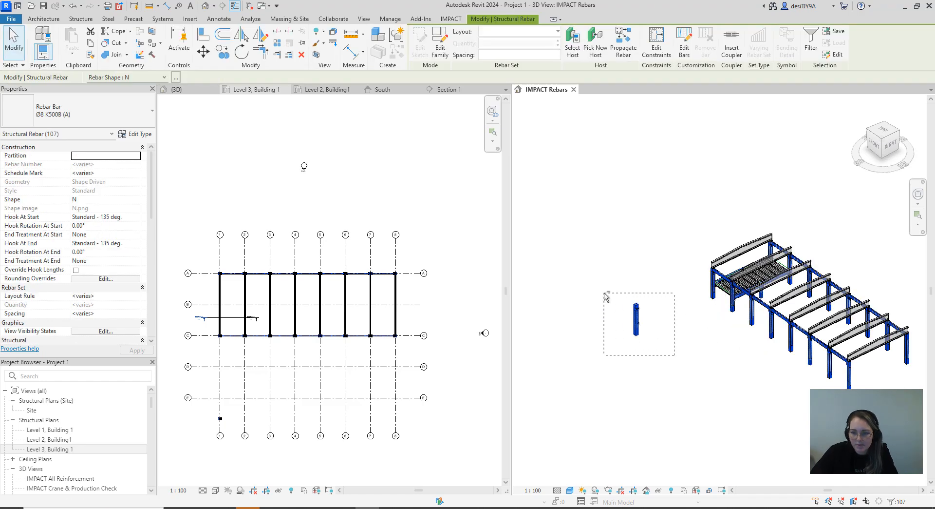
scroll(632, 341, down, 1)
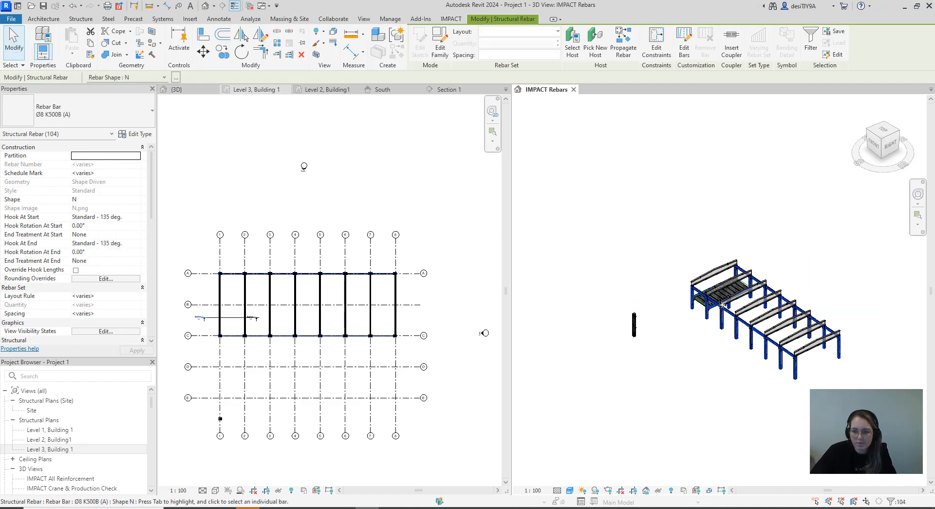
click(451, 18)
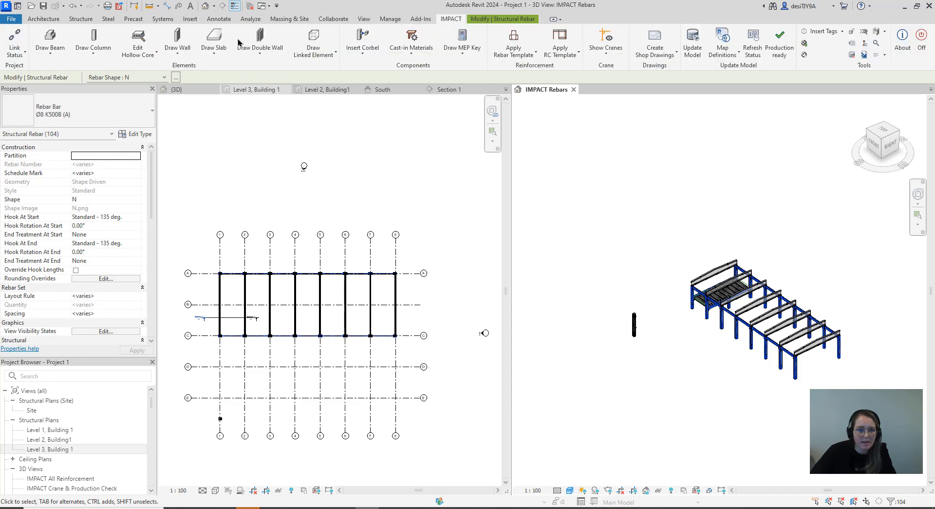
click(93, 49)
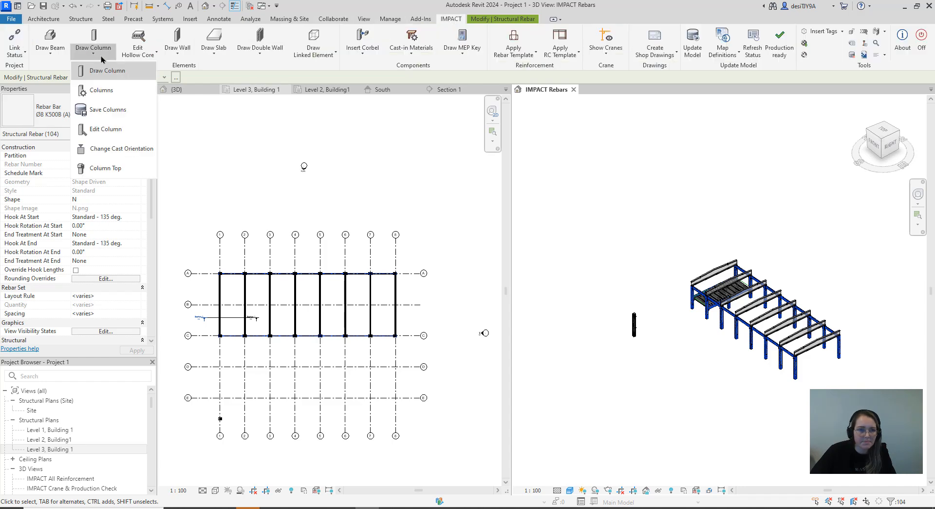
click(108, 109)
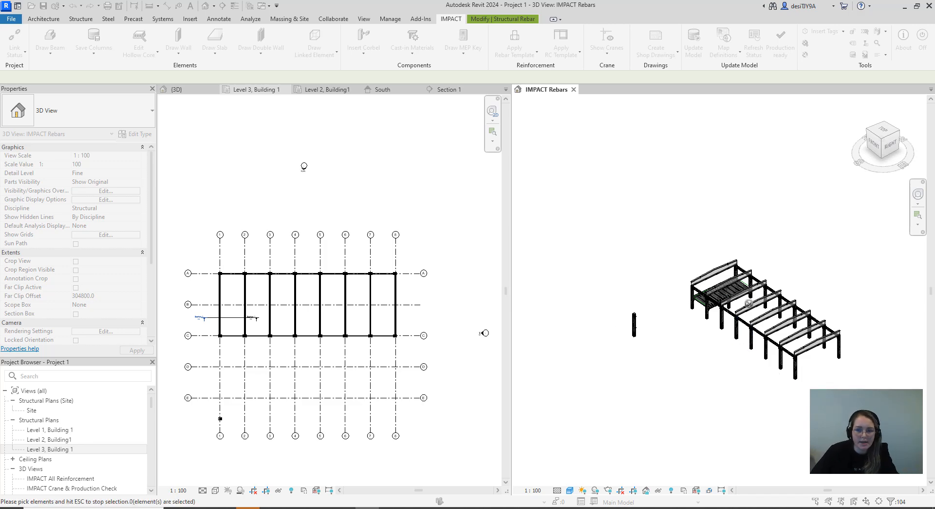
scroll(749, 303, up, 2)
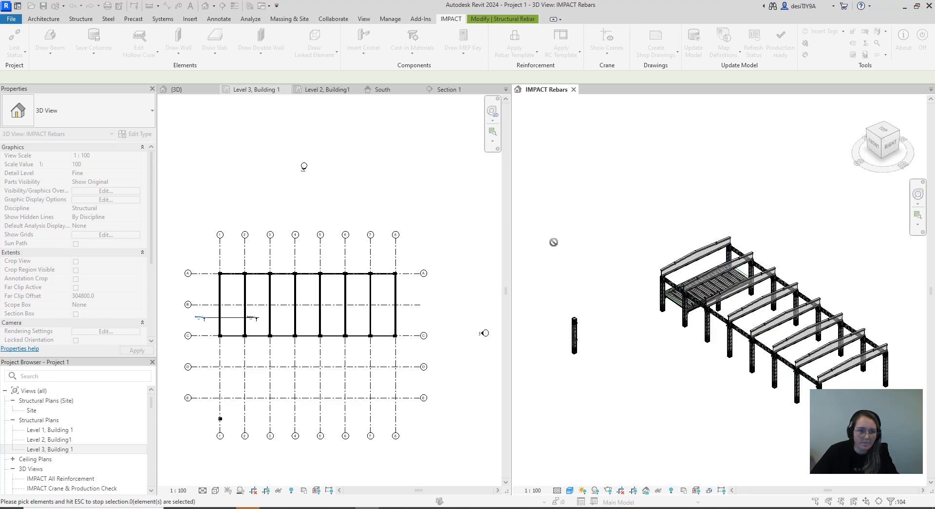
key(Escape)
click(541, 208)
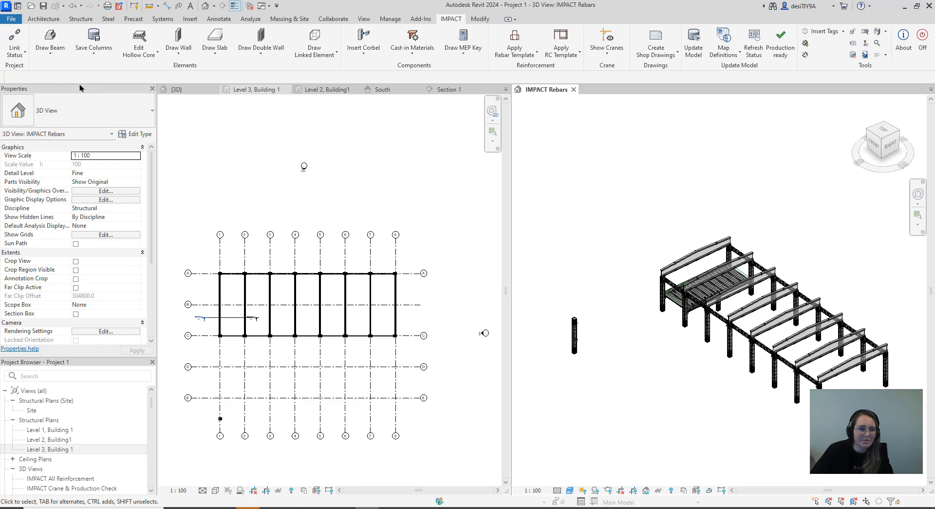
click(91, 55)
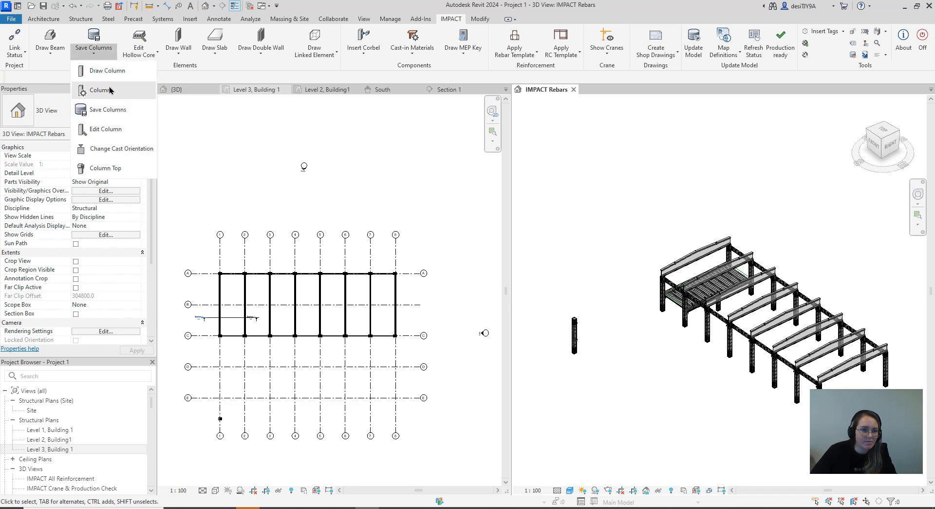
scroll(697, 268, down, 3)
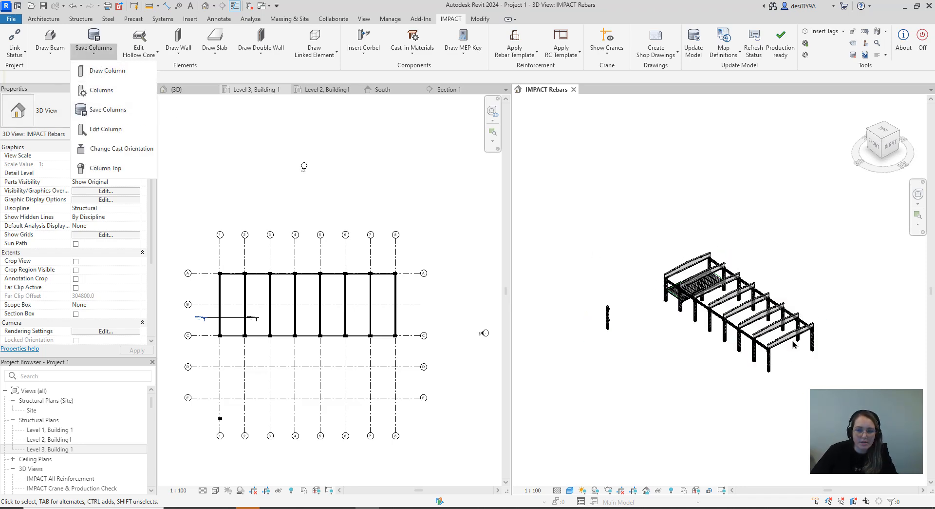
click(745, 296)
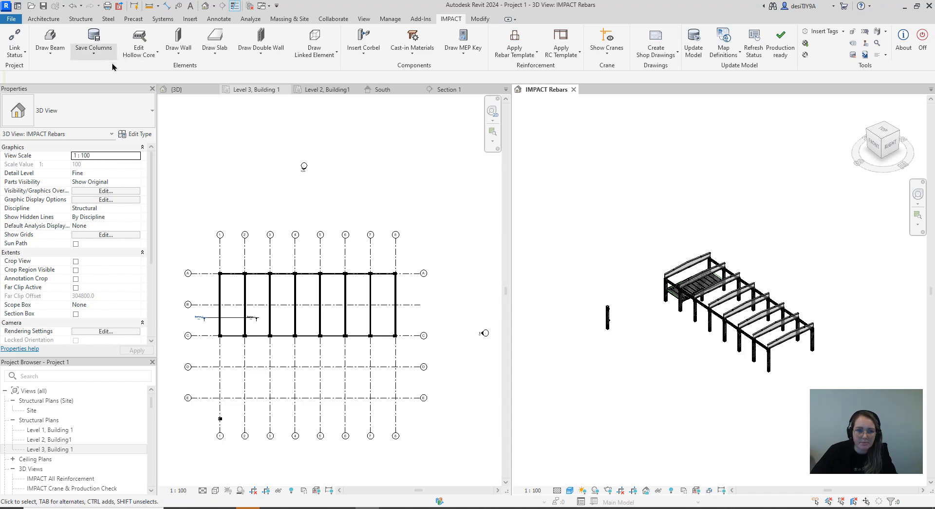
Select the whole building frame, excluding the detached column, and save all its columns to IMPACT without exporting to OBJ.
drag(835, 388, 713, 283)
drag(635, 214, 627, 203)
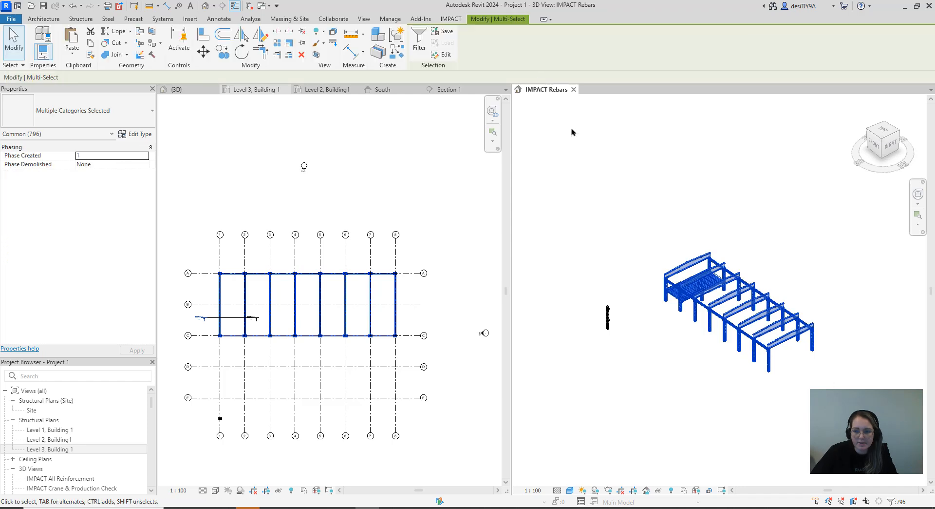
click(453, 20)
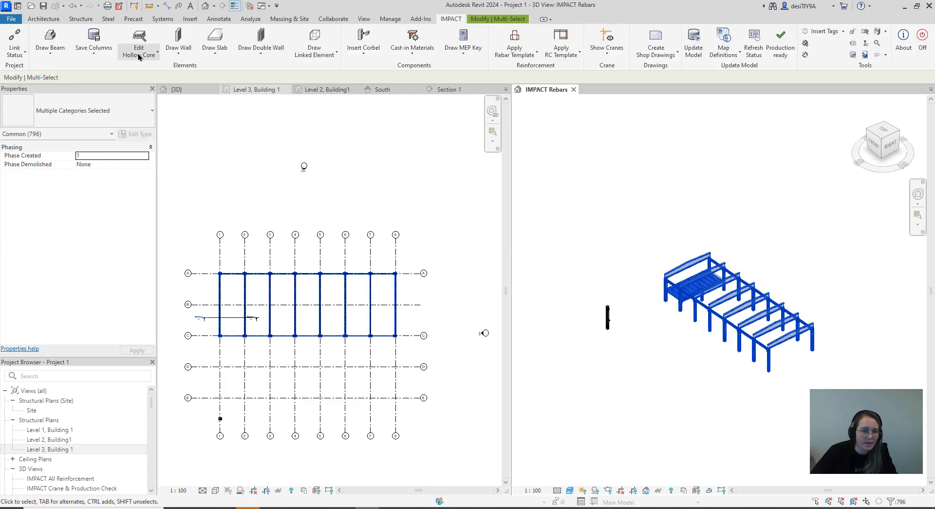
click(100, 55)
click(110, 111)
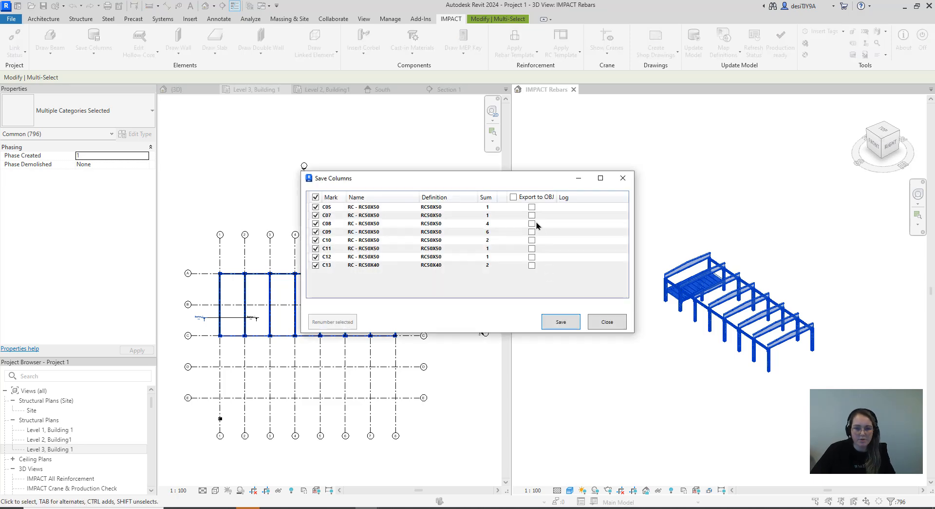
click(561, 312)
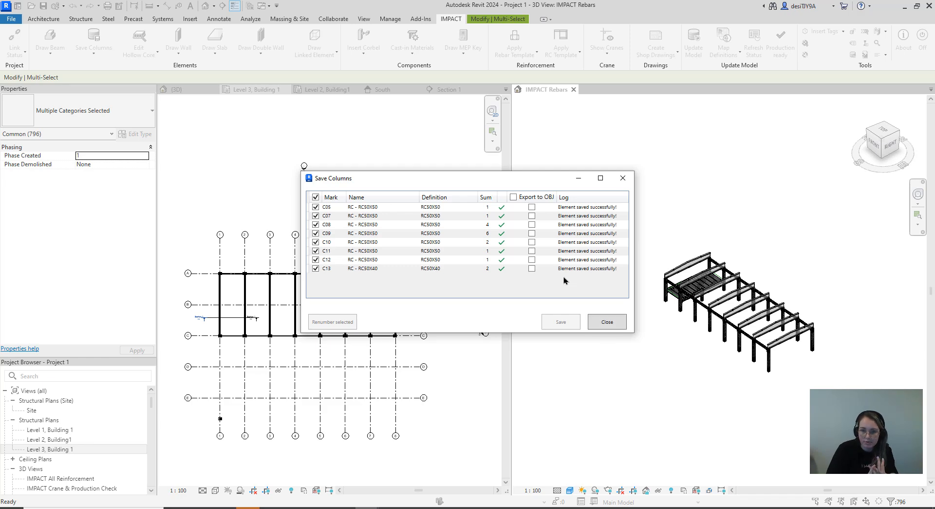
click(608, 321)
click(680, 379)
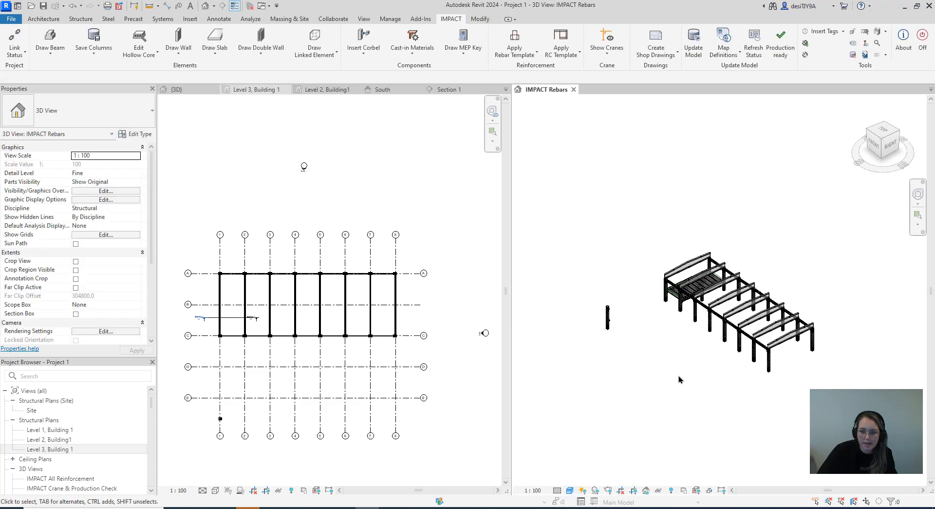
Reselect the whole building frame and save all its rectangular, ledged and sloped I beams to IMPACT.
drag(823, 385, 643, 196)
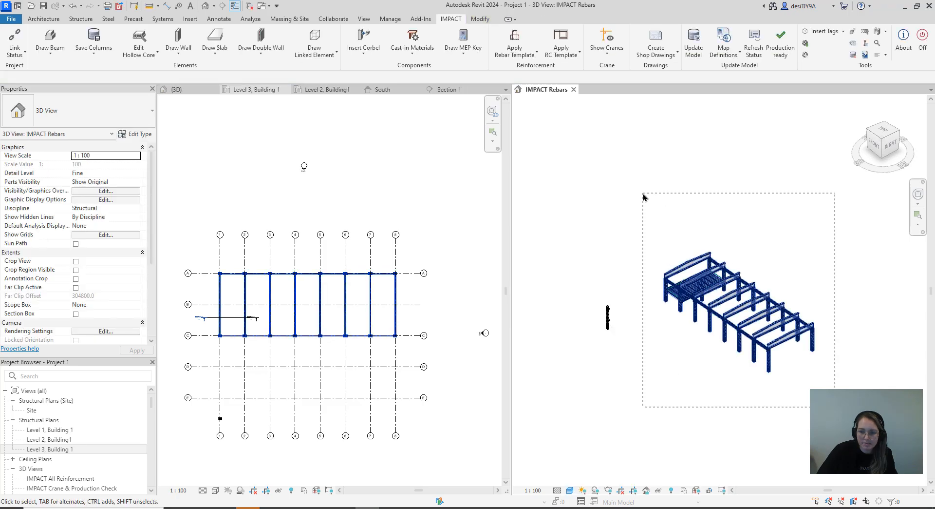
click(452, 19)
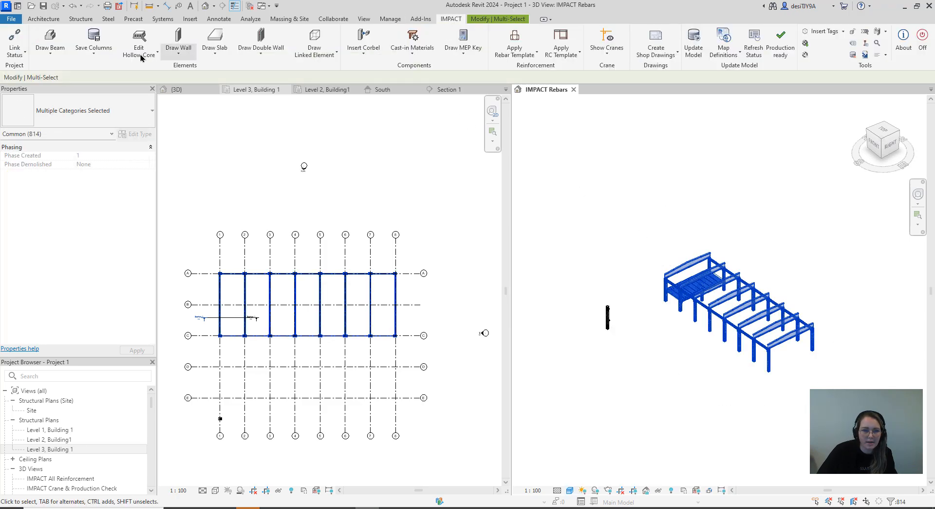
click(50, 51)
click(65, 109)
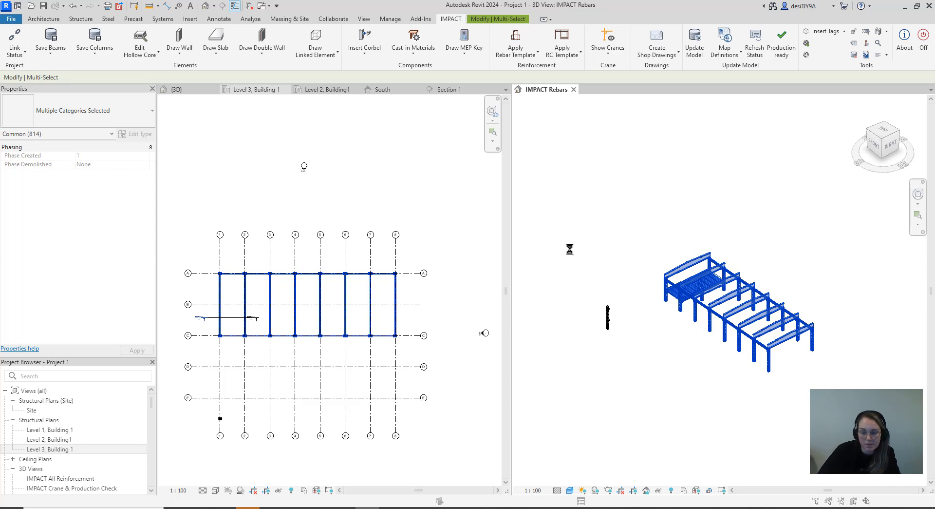
click(565, 324)
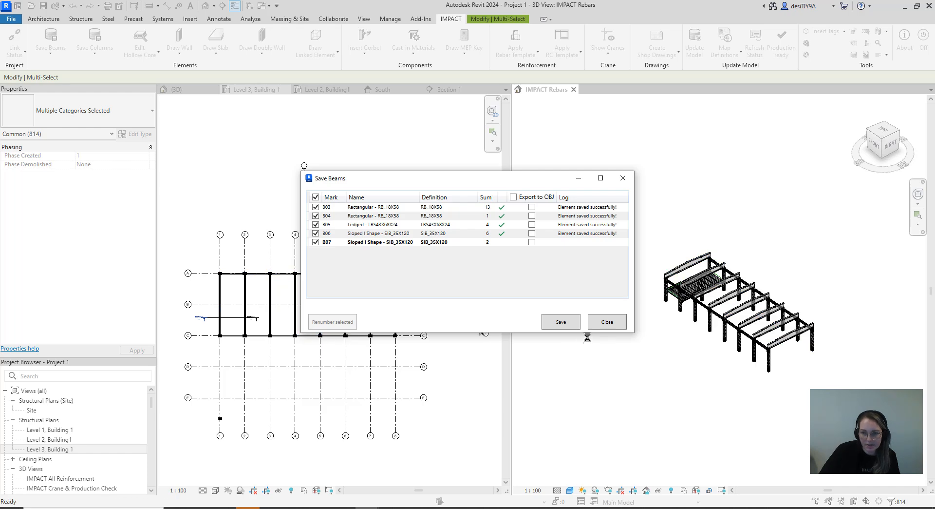
click(608, 322)
Reselect the whole building frame and save all its hollow core slabs to IMPACT.
drag(836, 399, 654, 191)
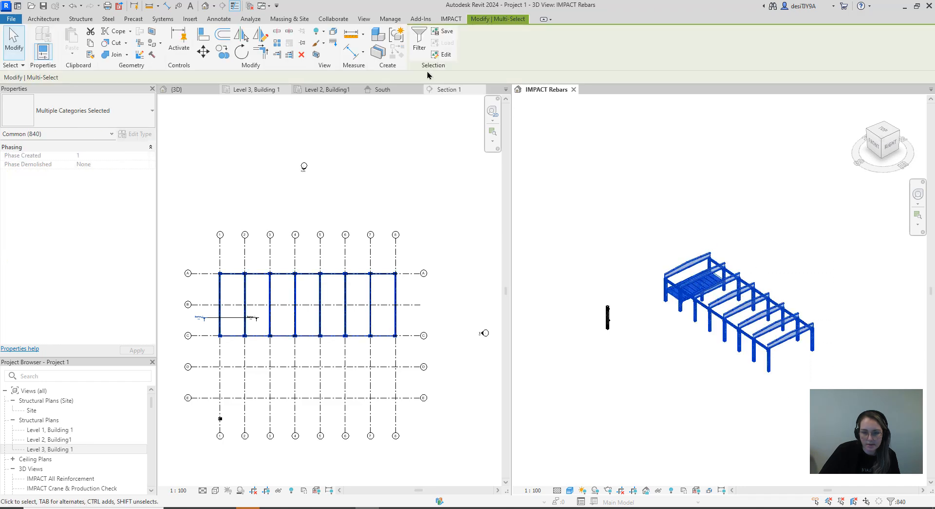
click(453, 19)
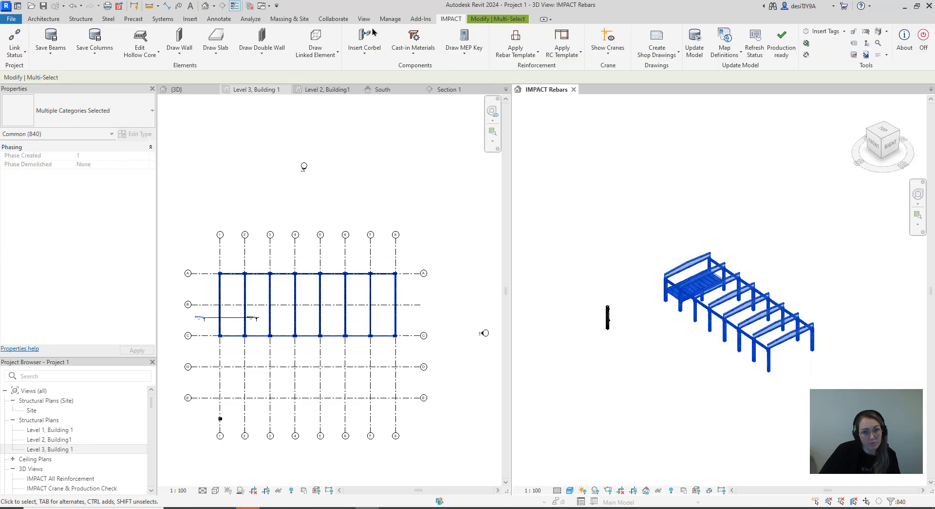
click(131, 61)
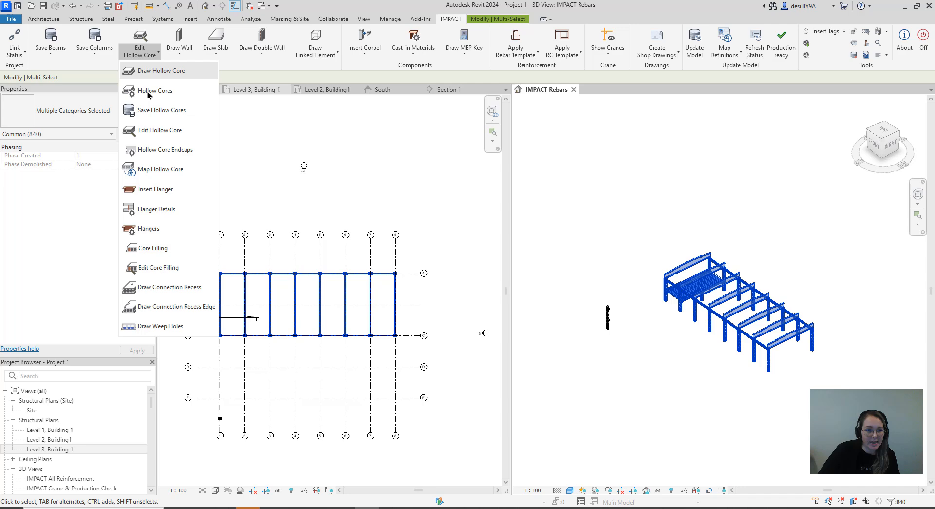
click(185, 111)
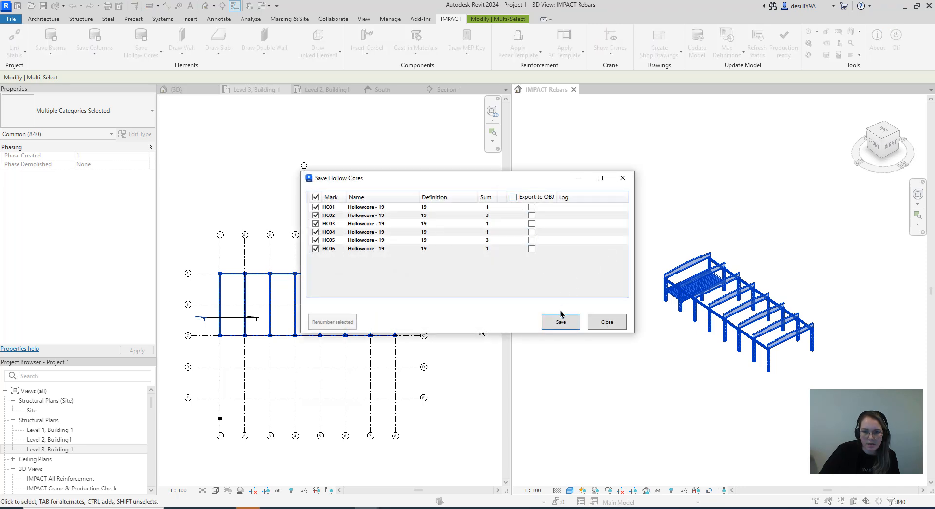
click(561, 315)
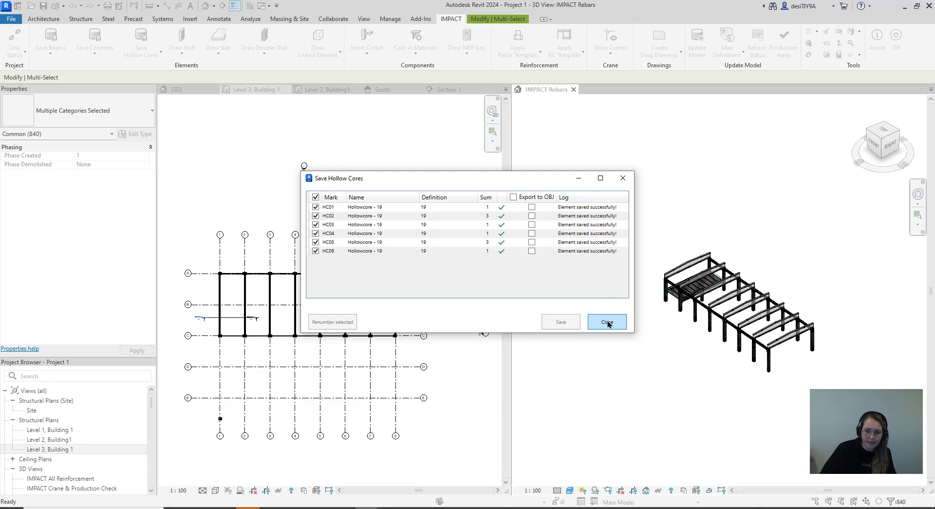
click(609, 323)
Switch to IMPACT Project Manager and reload the model of project TEST_SW_D.
click(321, 508)
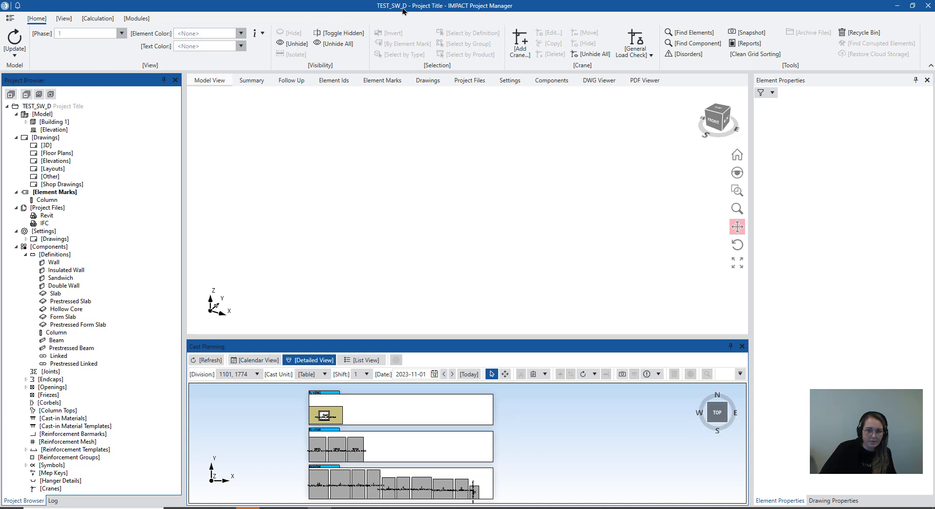
click(16, 56)
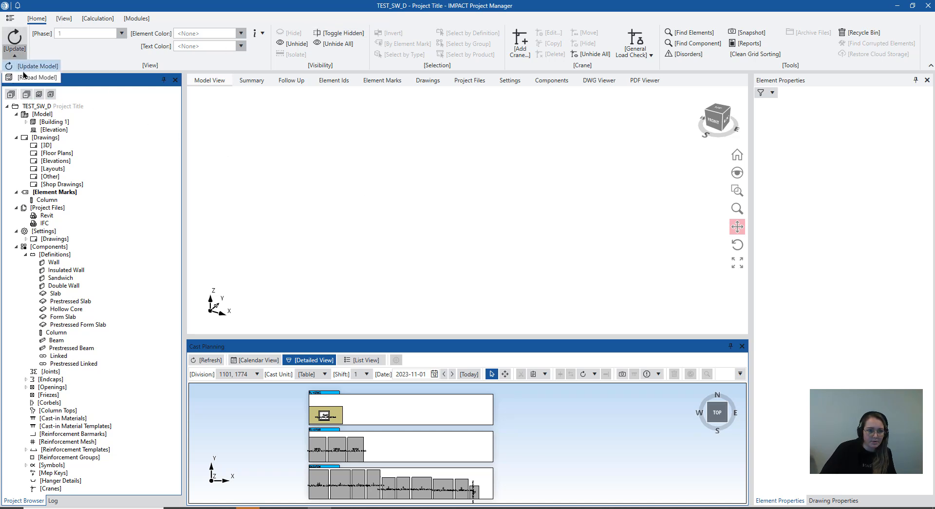
click(26, 80)
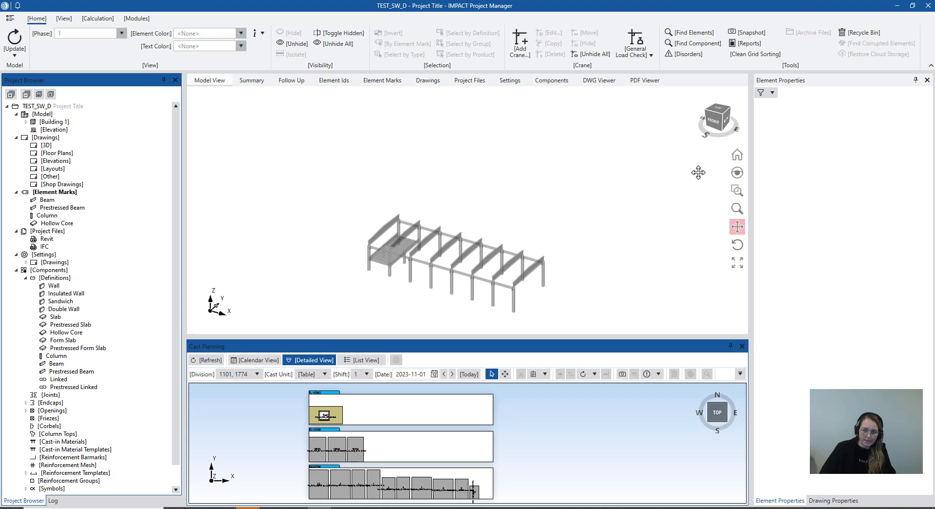
Select one of the middle sloped I roof beams in the model view and examine its element properties.
drag(700, 169, 718, 166)
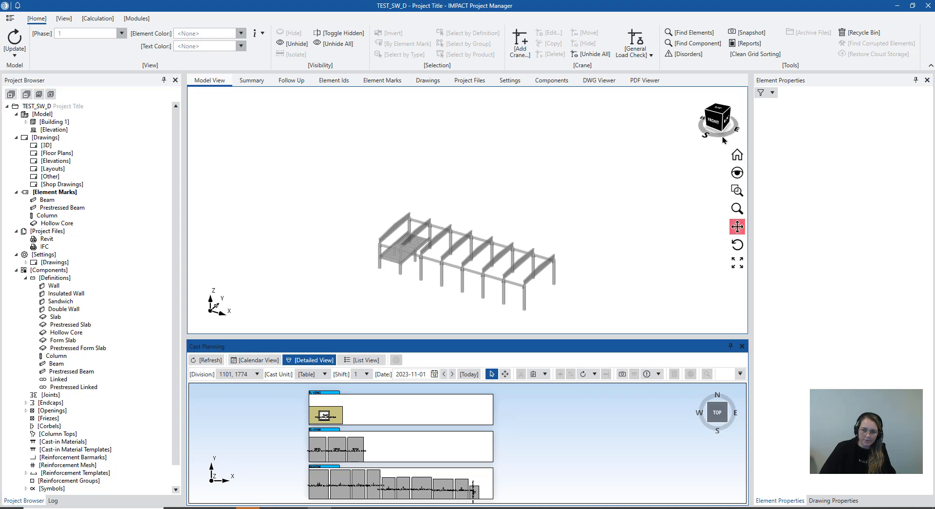
drag(725, 122, 672, 121)
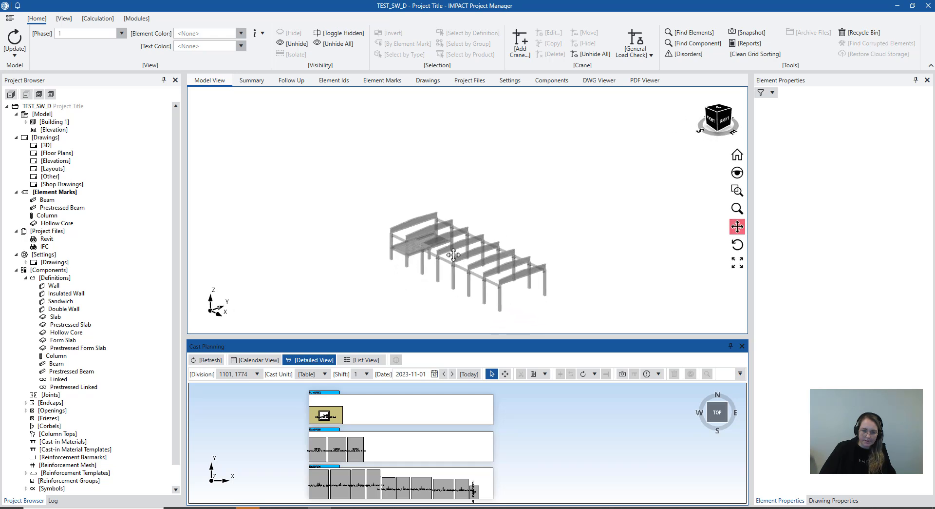
scroll(453, 255, up, 5)
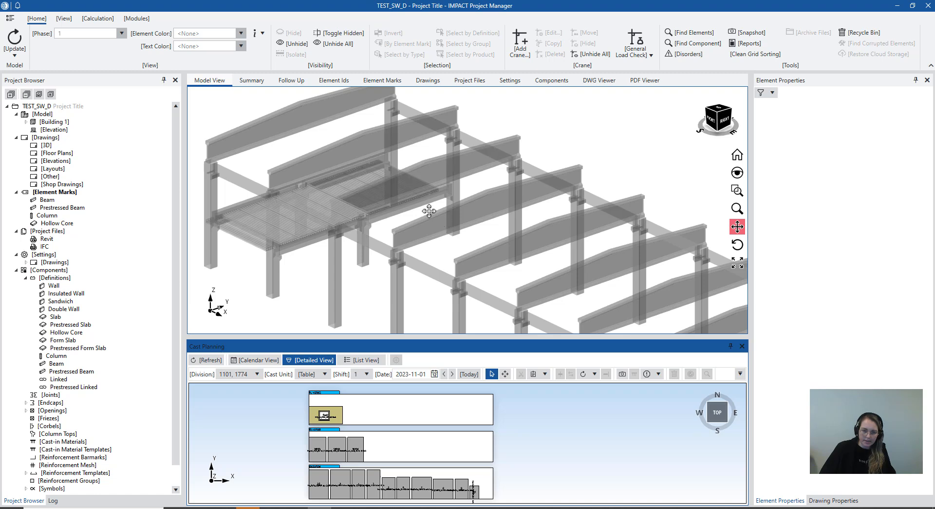
click(737, 226)
click(588, 224)
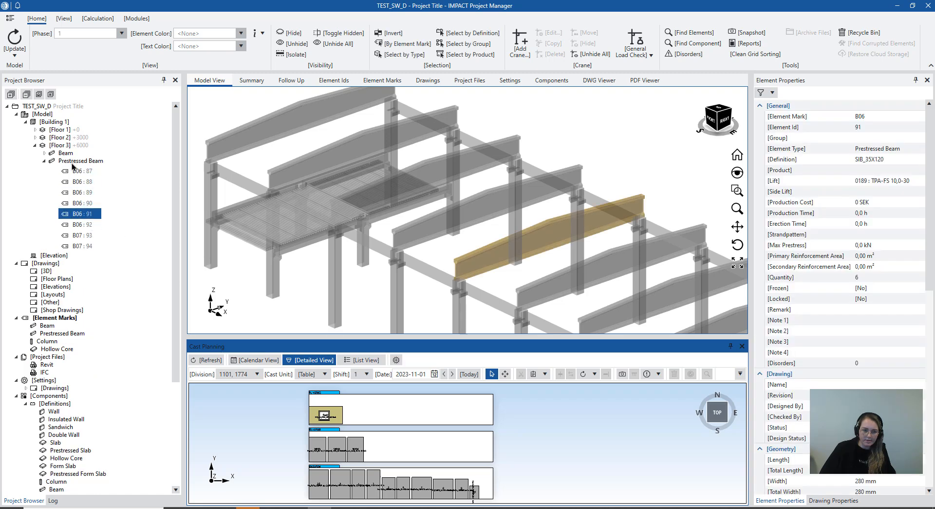
scroll(877, 234, down, 8)
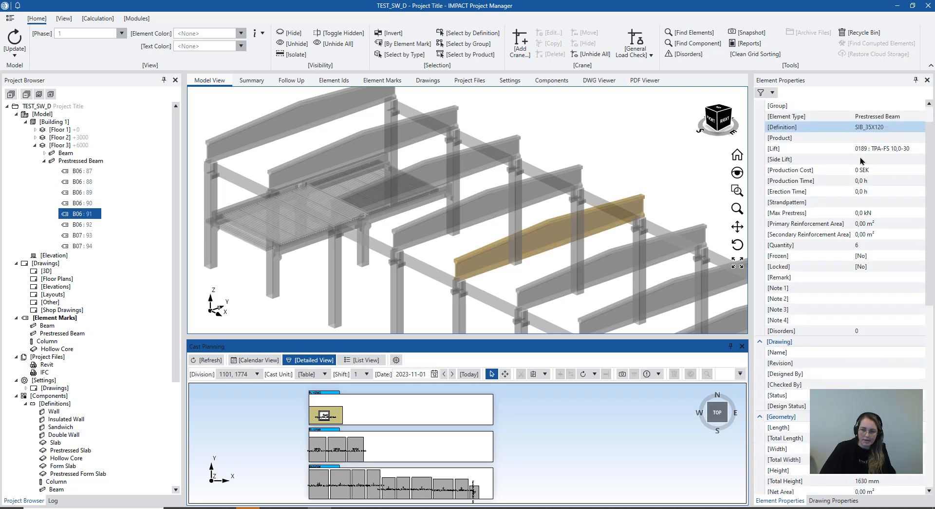
scroll(892, 256, down, 7)
scroll(882, 302, up, 11)
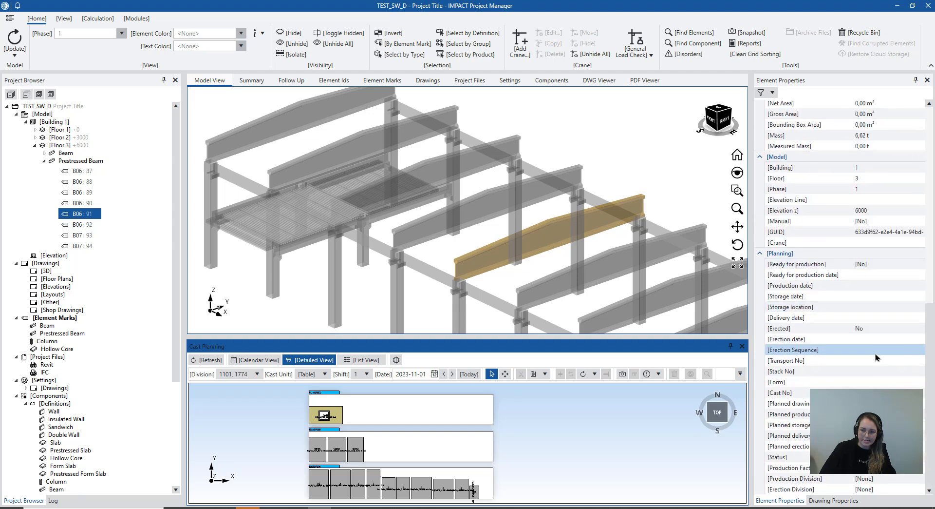
scroll(876, 347, up, 4)
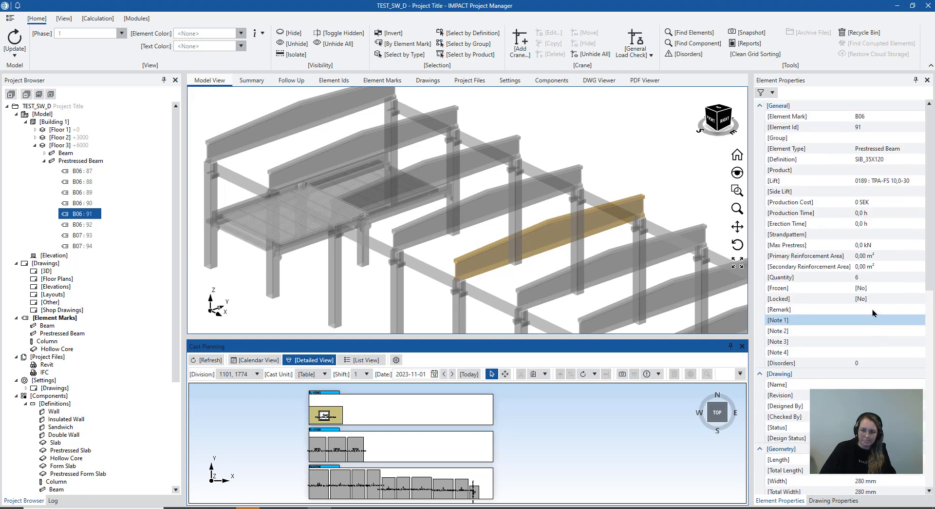
scroll(462, 242, up, 2)
Select the outermost hollow core slab of the Floor 2 deck and the adjacent corner column in turn to inspect their properties.
scroll(285, 234, down, 4)
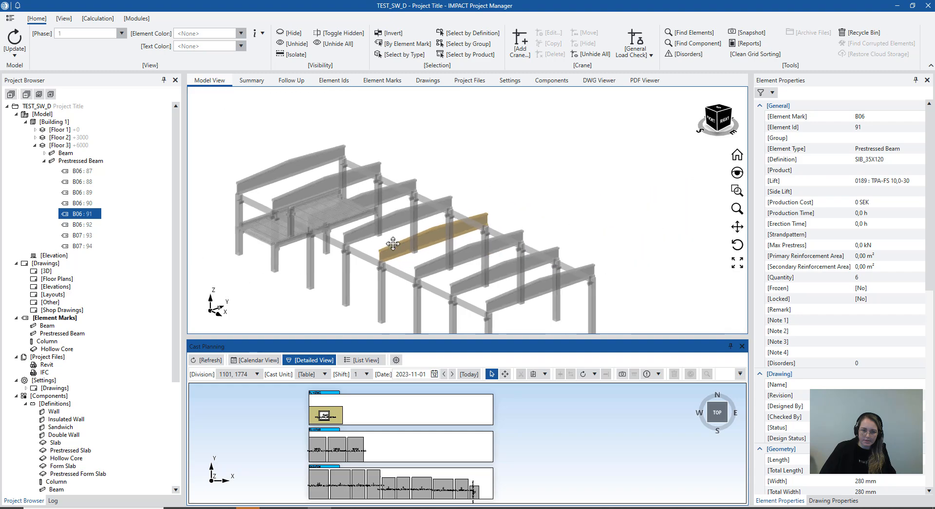
scroll(341, 233, up, 8)
click(335, 216)
scroll(358, 239, down, 5)
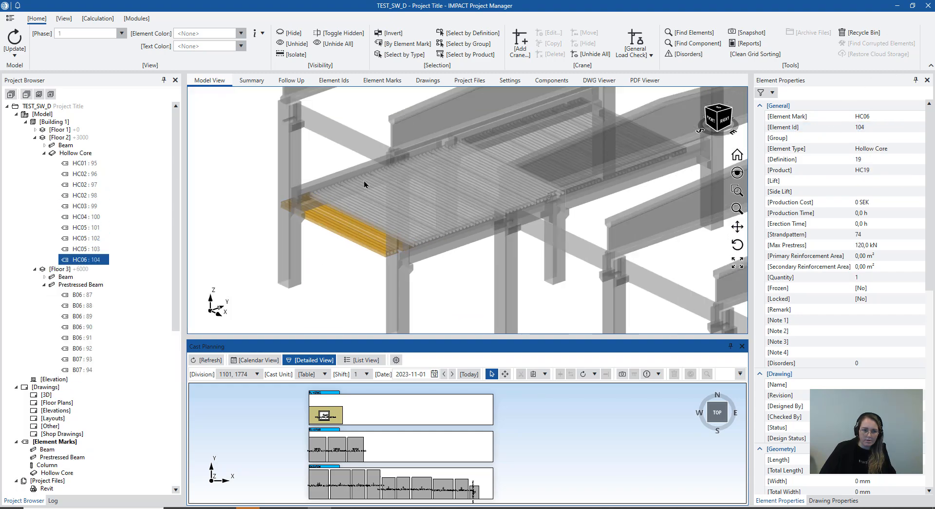
scroll(364, 180, up, 3)
click(276, 145)
scroll(332, 217, down, 5)
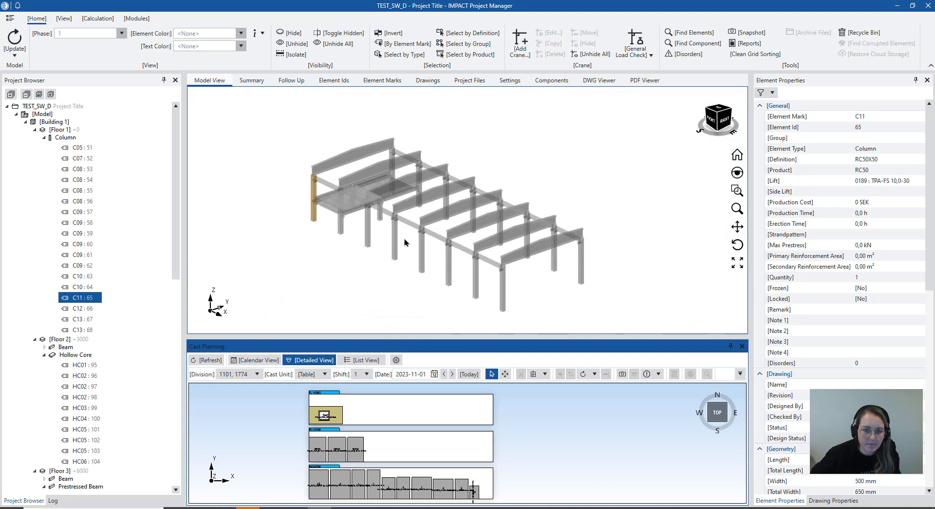
Switch to Revit and save the rear corner column C05 to IMPACT again with Export to OBJ enabled.
click(367, 508)
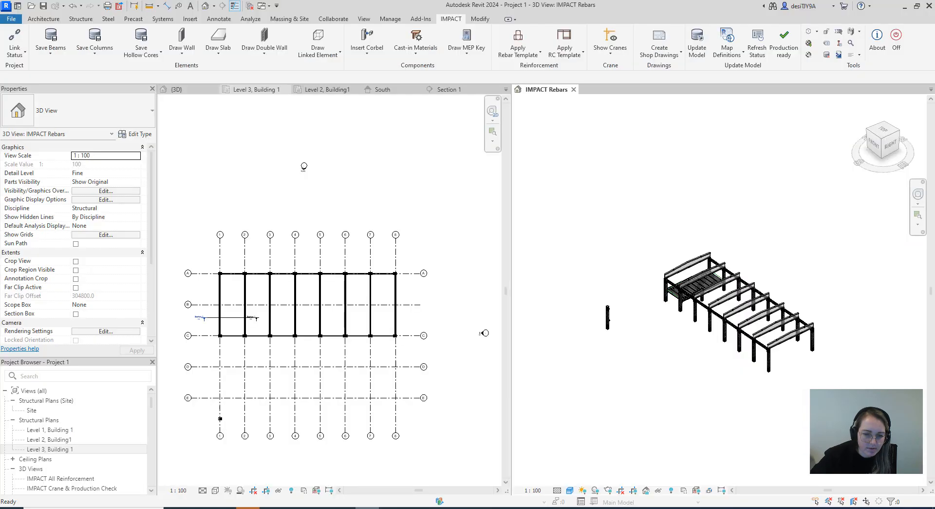
scroll(704, 256, up, 3)
scroll(740, 264, up, 8)
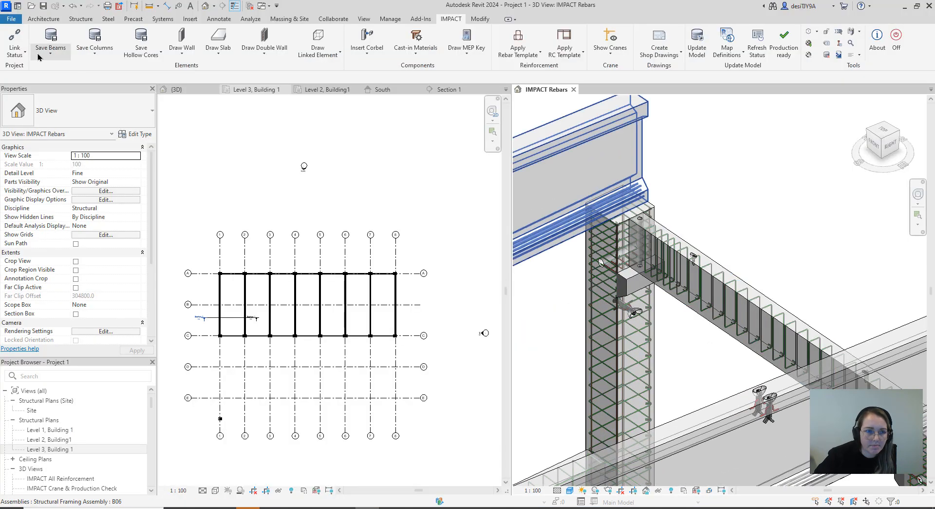
click(94, 52)
click(107, 113)
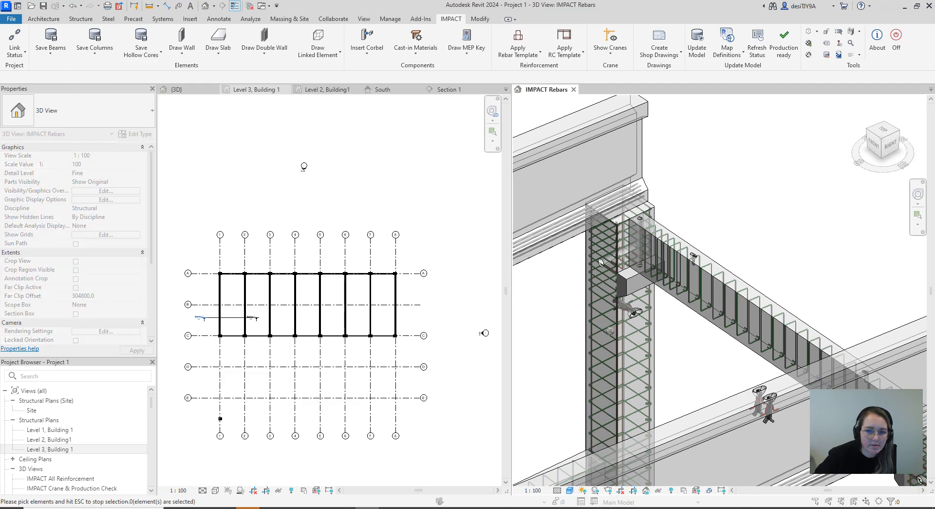
click(626, 288)
key(Escape)
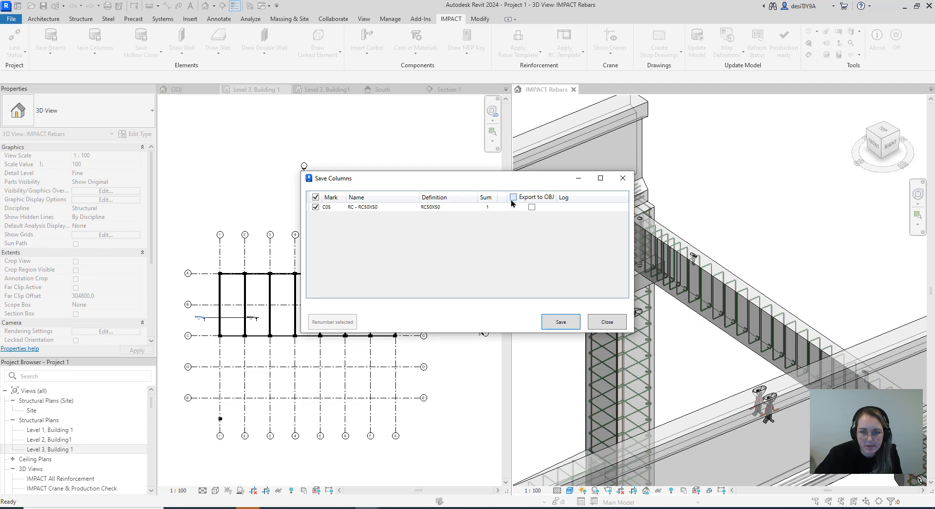
click(571, 326)
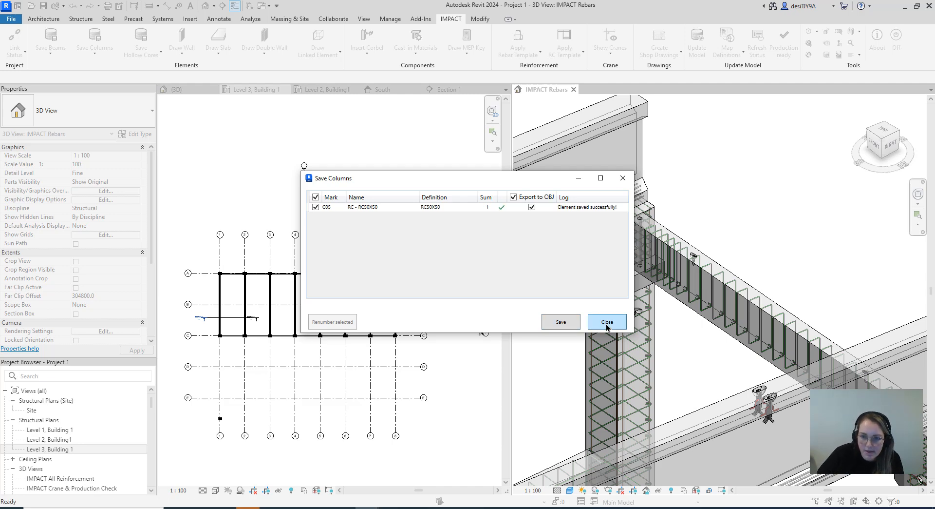
click(606, 323)
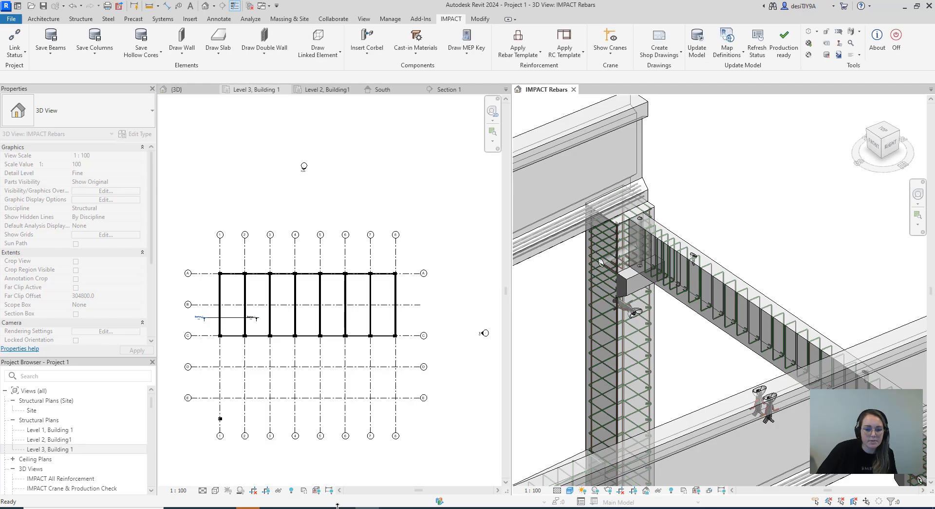
Switch to IMPACT Project Manager, update the model and select the rear corner column C05.
click(321, 507)
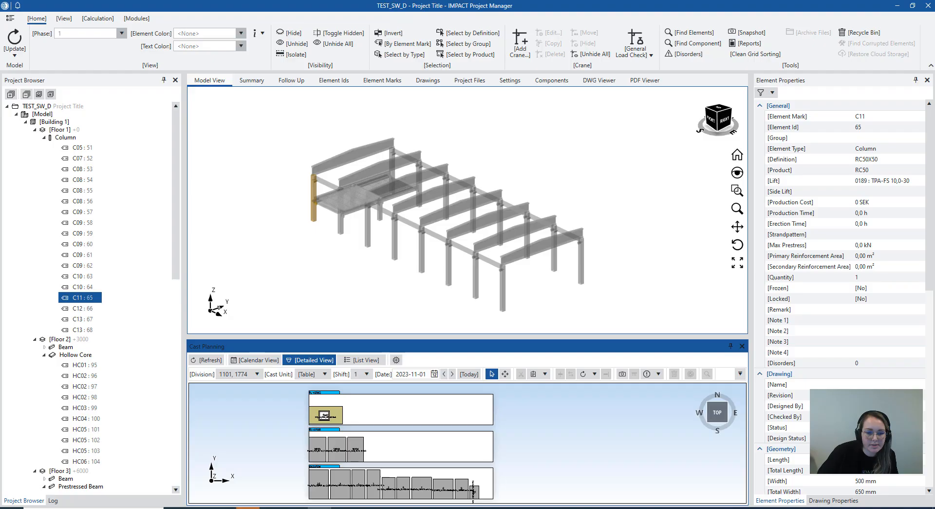
click(22, 51)
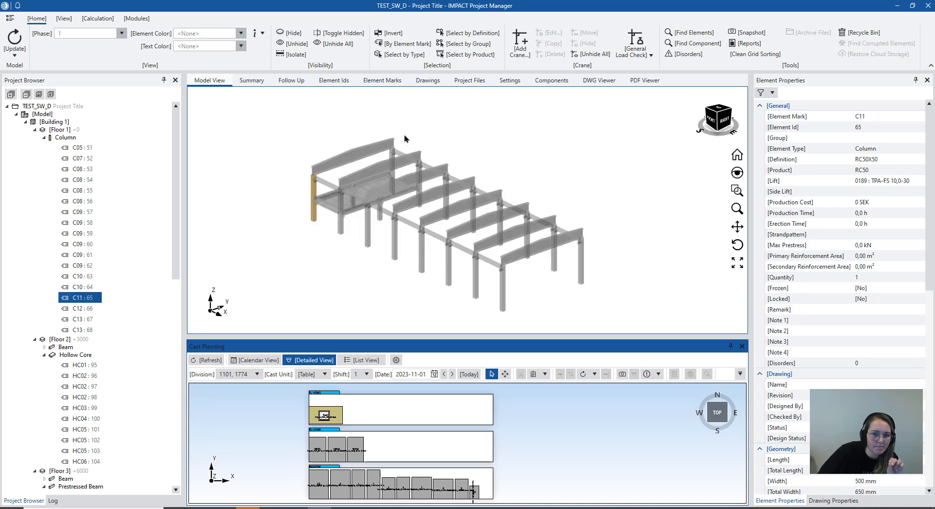
scroll(414, 171, up, 5)
scroll(446, 185, down, 3)
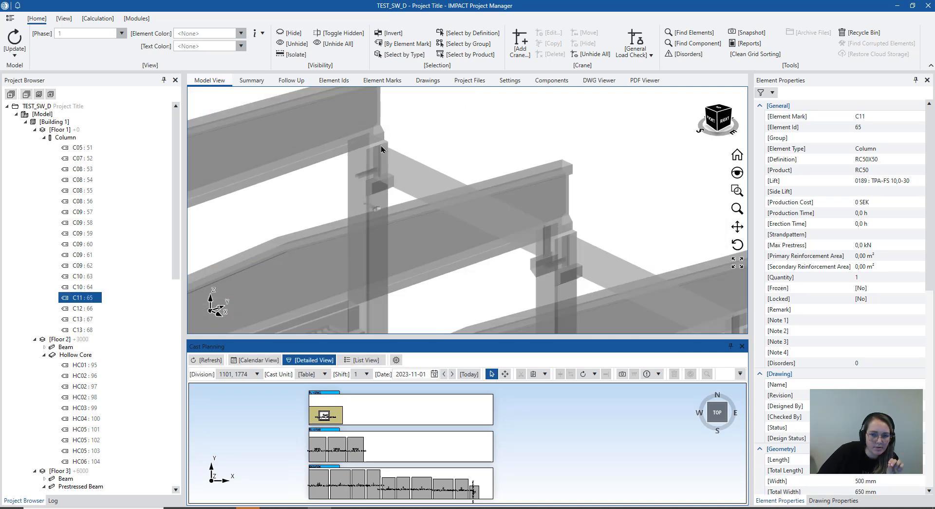
scroll(369, 174, up, 2)
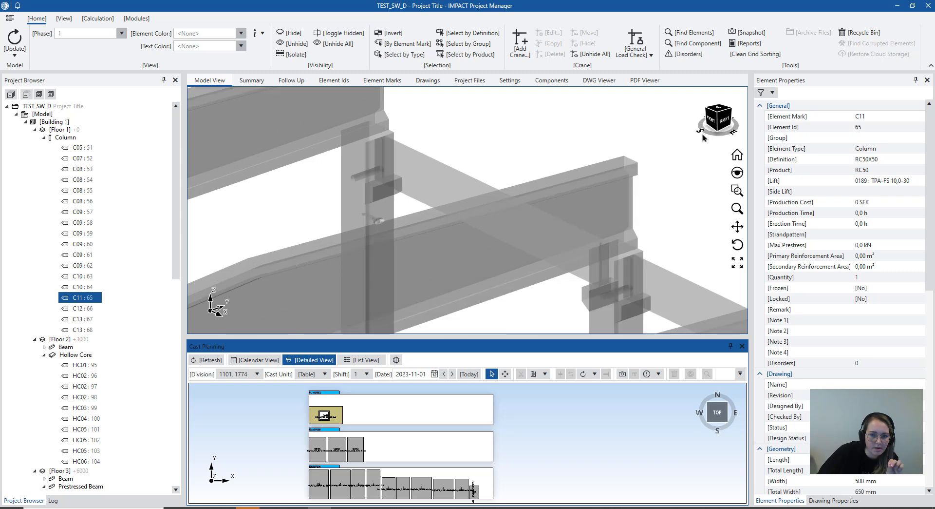
mouse_move(709, 120)
mouse_down()
mouse_move(715, 127)
mouse_move(705, 124)
mouse_up()
middle_drag(378, 141, 407, 248)
click(407, 248)
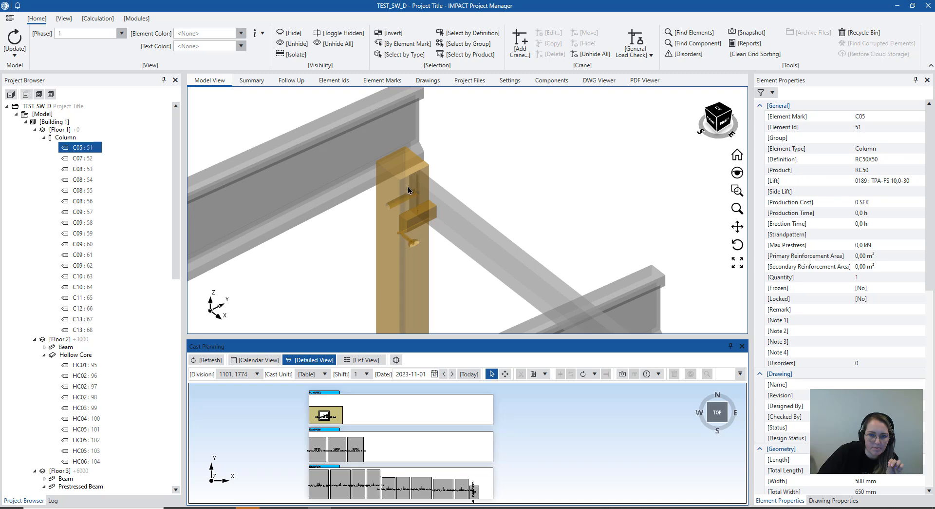
Examine the corbels and cast-in components of column C05 up close and compare them with the neighbouring column.
middle_drag(458, 211, 392, 112)
scroll(495, 227, down, 2)
scroll(495, 227, down, 1)
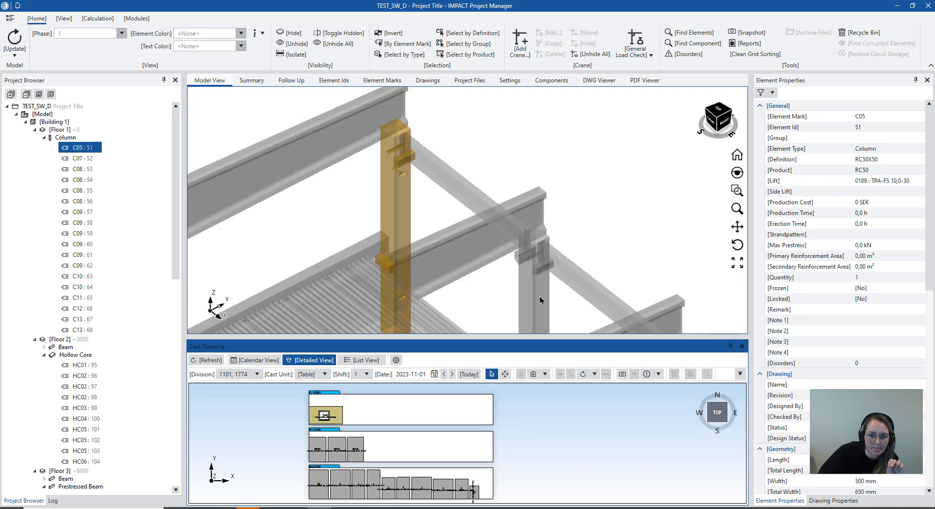
scroll(541, 299, up, 6)
scroll(524, 195, down, 4)
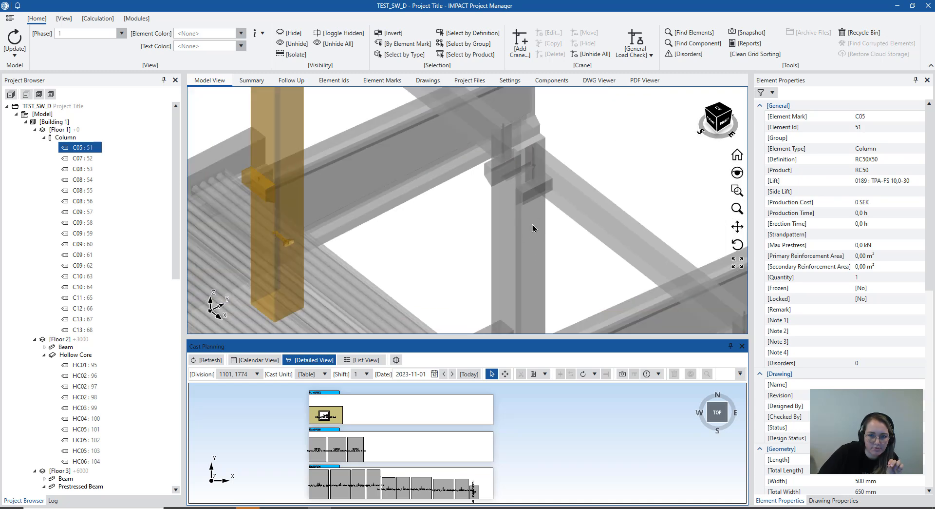
scroll(520, 217, down, 3)
middle_drag(502, 194, 526, 248)
scroll(438, 148, up, 7)
middle_drag(369, 165, 427, 224)
scroll(401, 228, up, 6)
scroll(352, 277, down, 3)
scroll(358, 276, up, 5)
scroll(425, 232, down, 6)
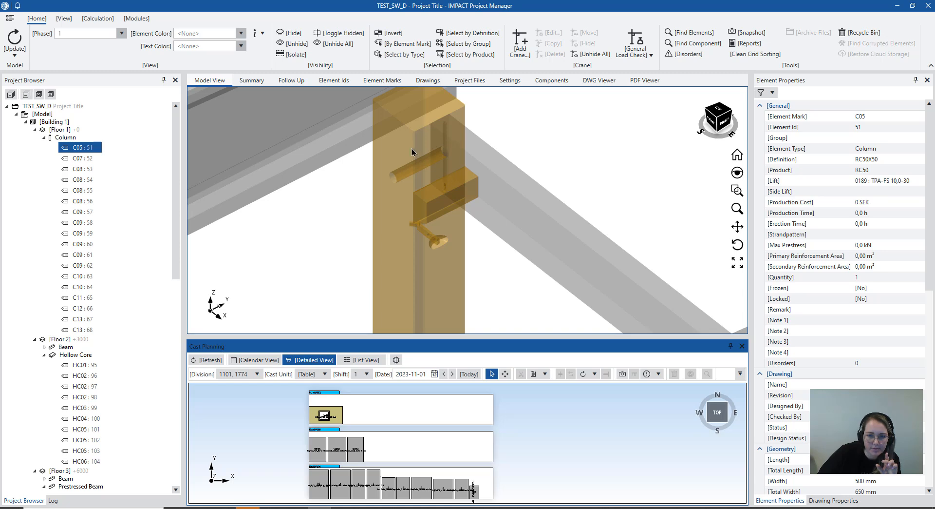
scroll(431, 245, up, 3)
click(554, 263)
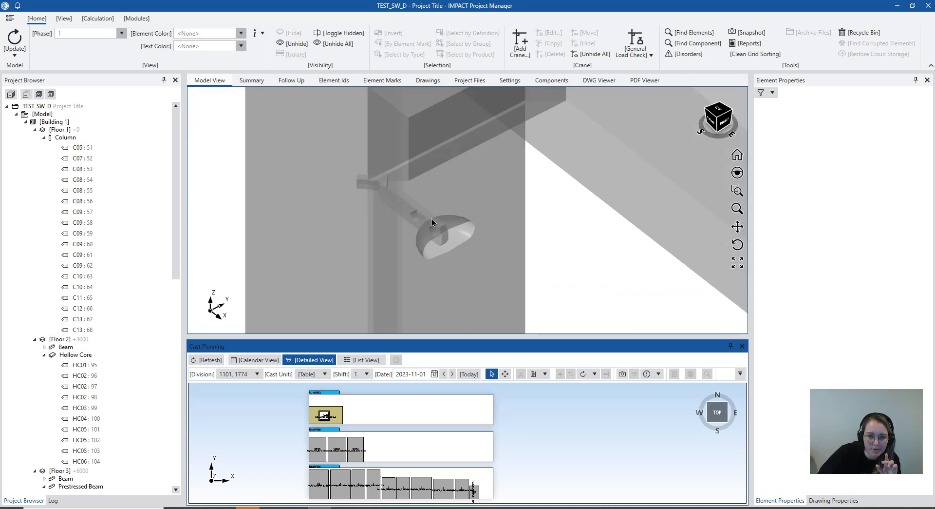
scroll(432, 218, down, 5)
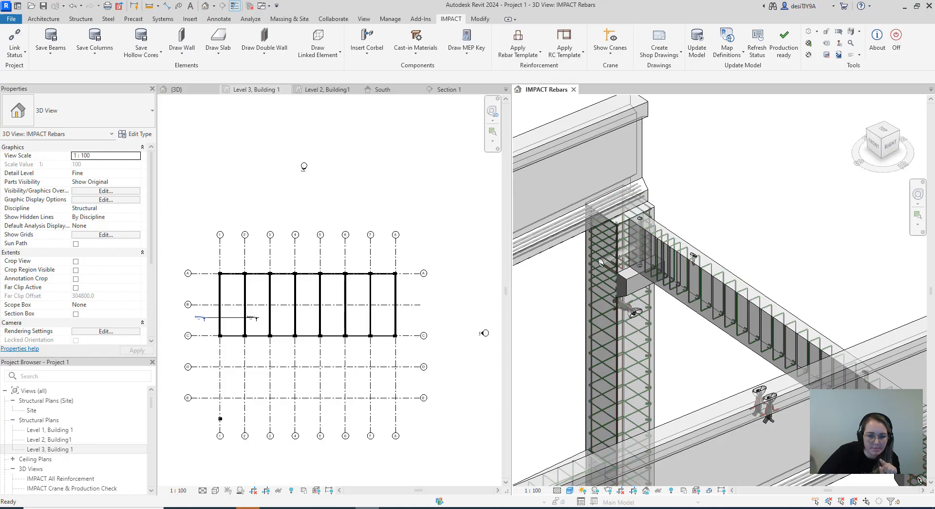
Switch to Revit and review the general IMPACT settings, including the option to export elements to IFC while saving.
click(366, 508)
scroll(534, 308, down, 6)
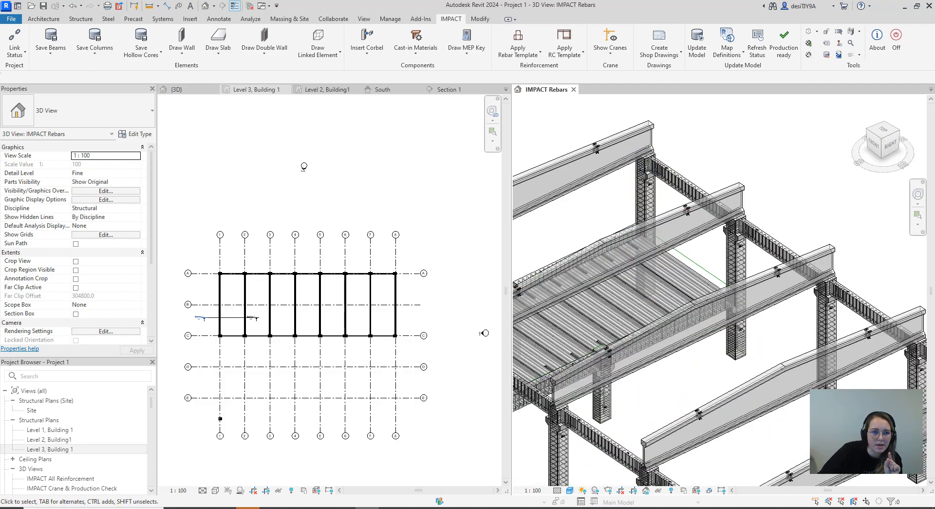
click(25, 56)
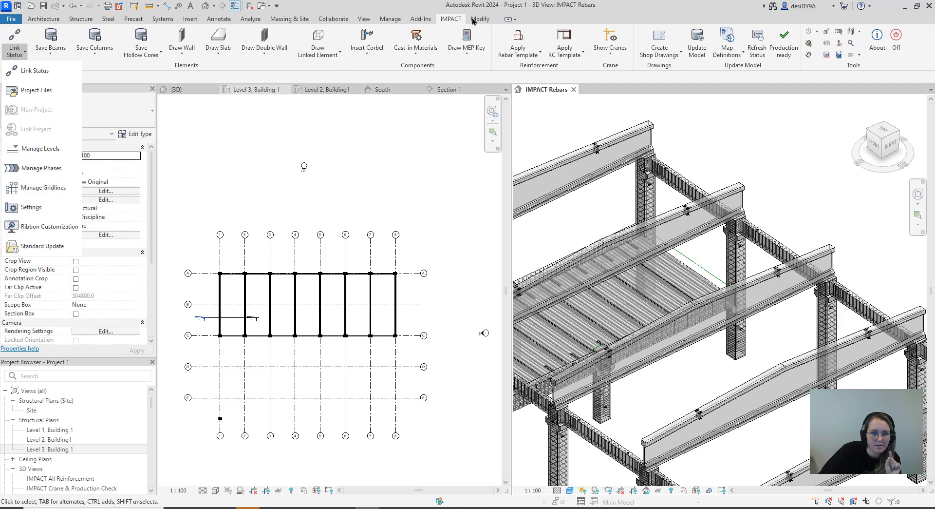
click(31, 207)
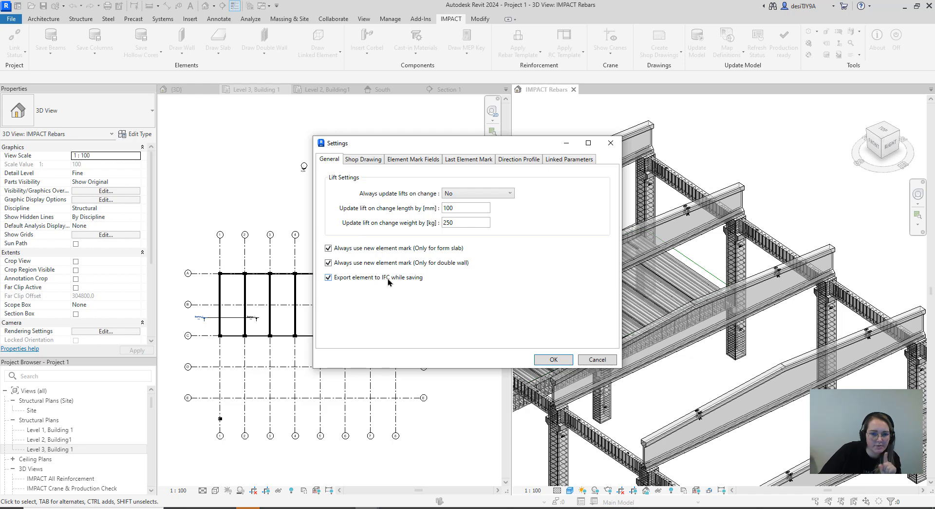
click(607, 145)
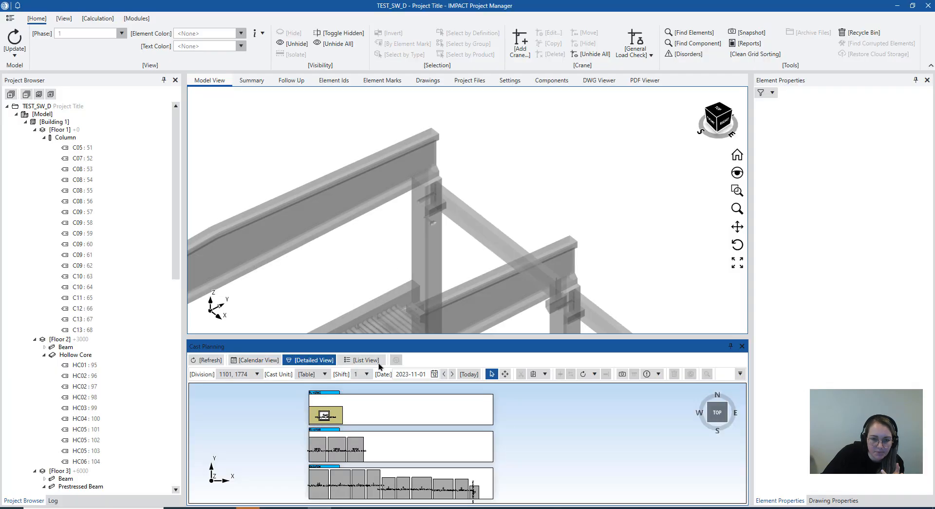
Switch to IMPACT Project Manager and select one of the C09 columns in the front row to inspect its properties.
scroll(422, 303, down, 6)
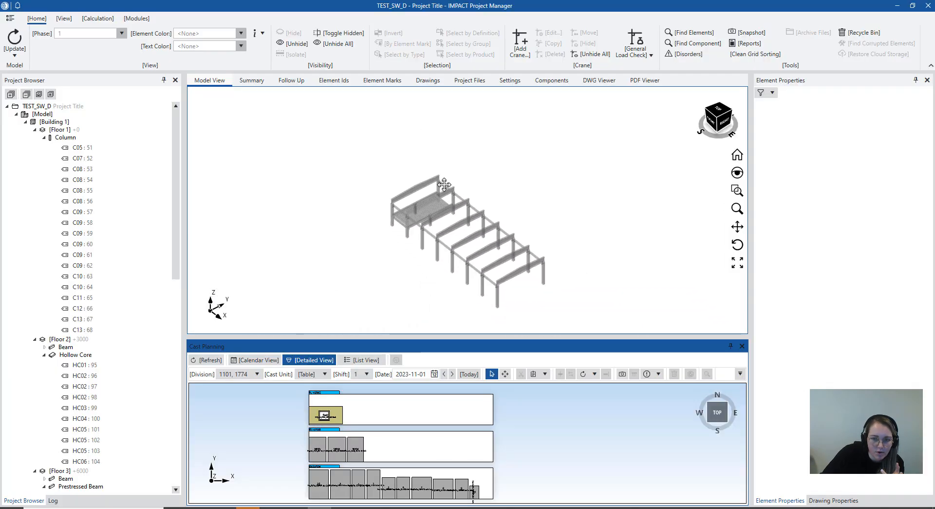
scroll(449, 196, up, 2)
scroll(449, 196, down, 3)
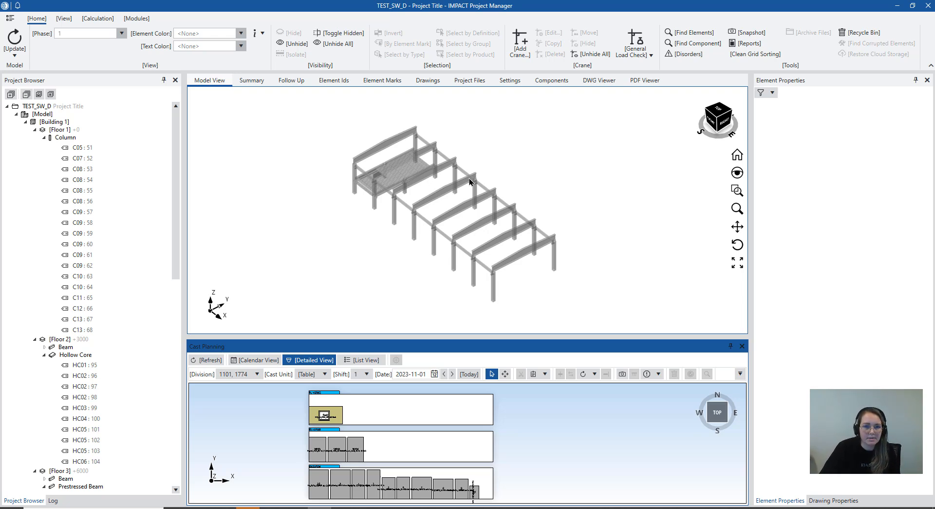
scroll(455, 195, up, 3)
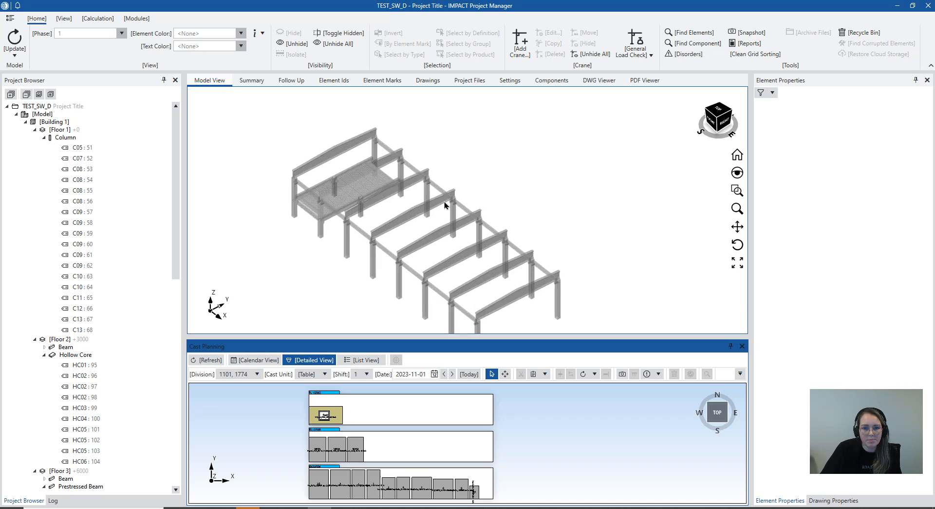
click(425, 307)
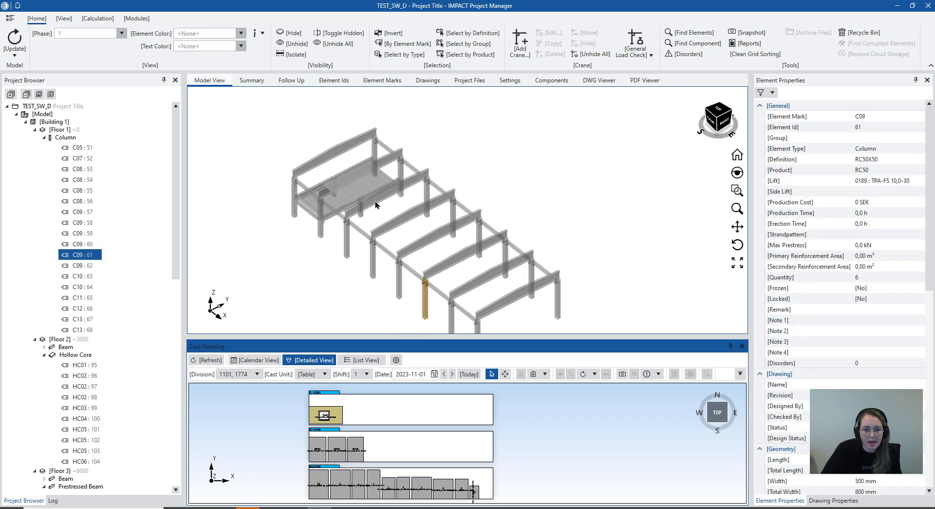
Plan the short column C13 under the hollow core deck on the first casting table for 2023-11-01, declining the planned dates update.
scroll(357, 213, up, 3)
scroll(380, 236, up, 3)
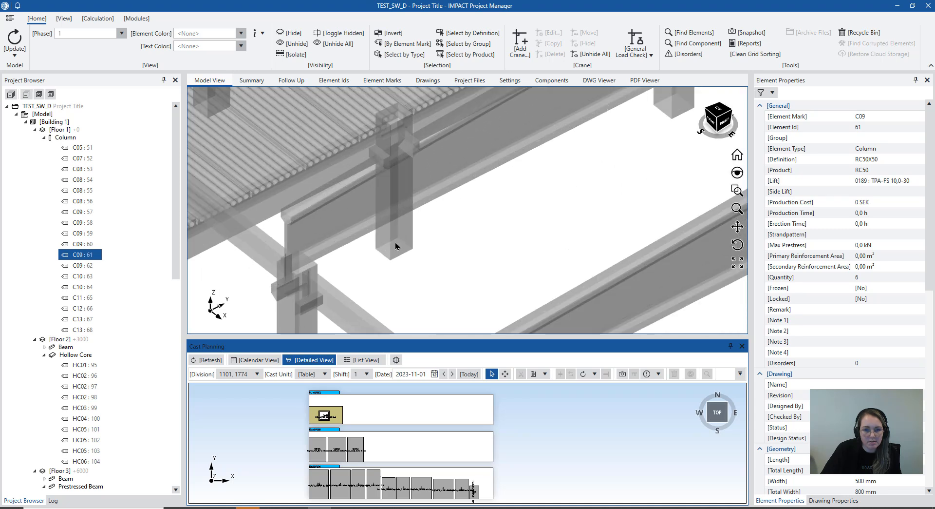
click(397, 252)
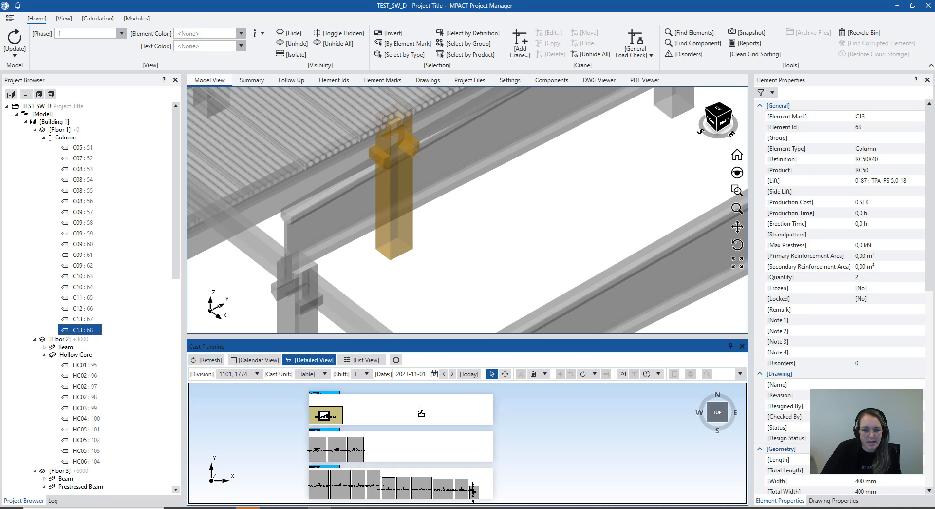
drag(408, 407, 437, 408)
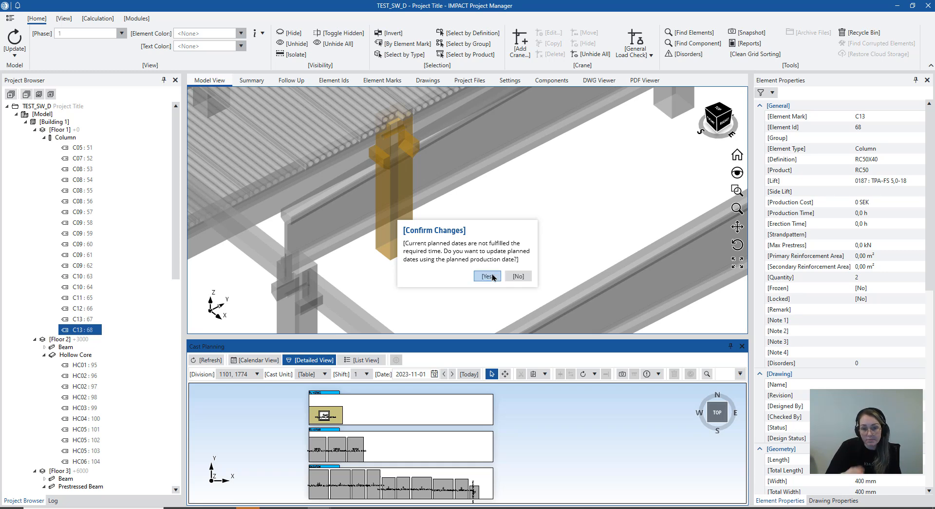
click(520, 276)
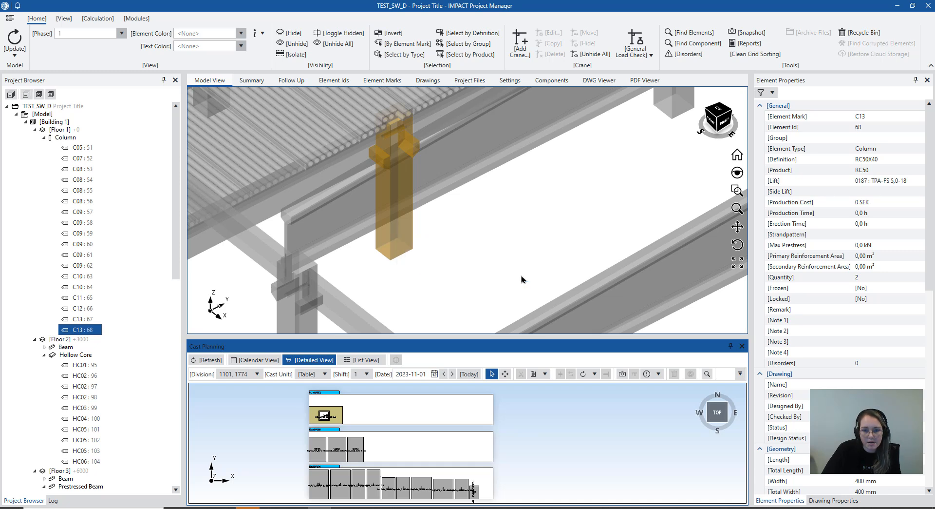
click(461, 208)
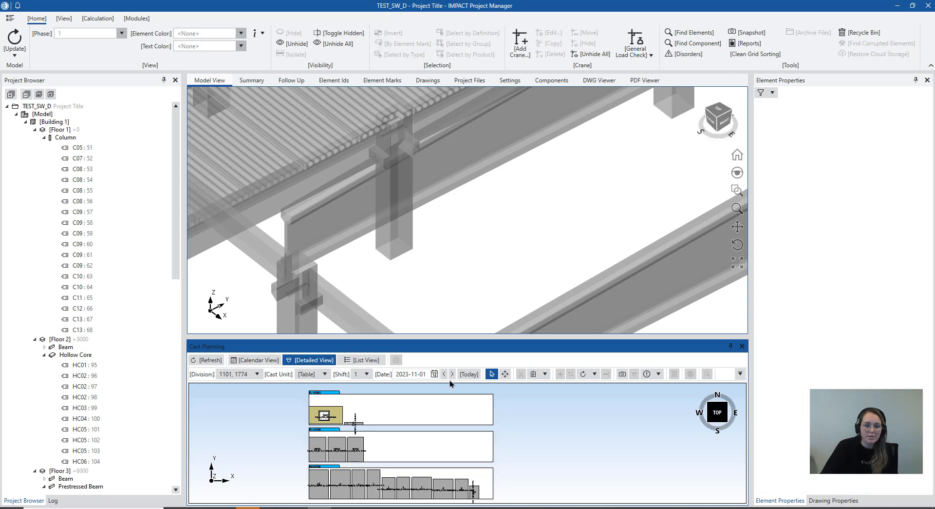
Review the elements planned on the casting tables and select a front-row C08 column beside the deck in the building model.
scroll(532, 282, down, 6)
middle_drag(531, 281, 410, 205)
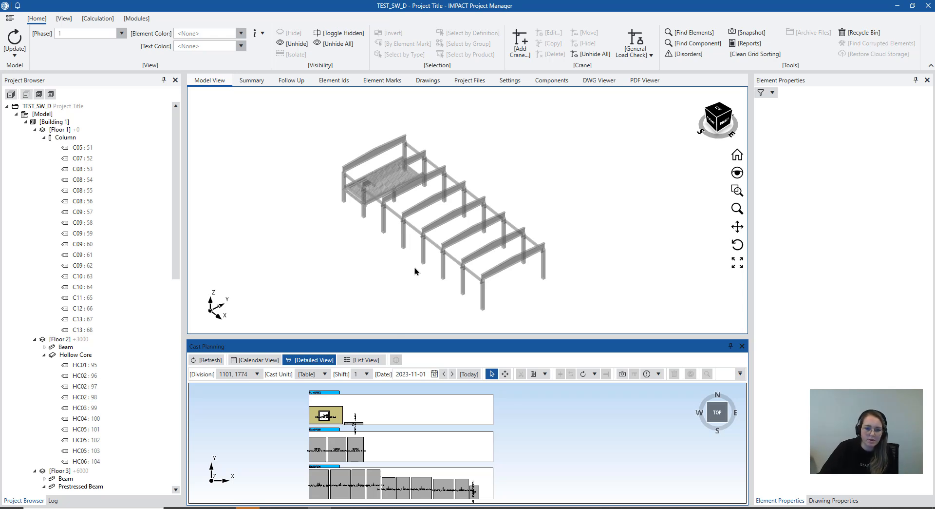
scroll(351, 451, up, 5)
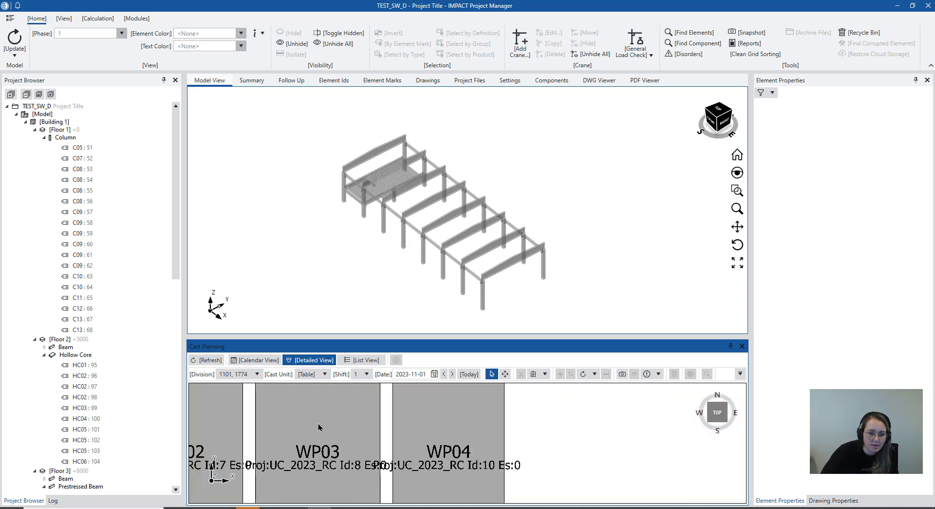
scroll(319, 427, down, 5)
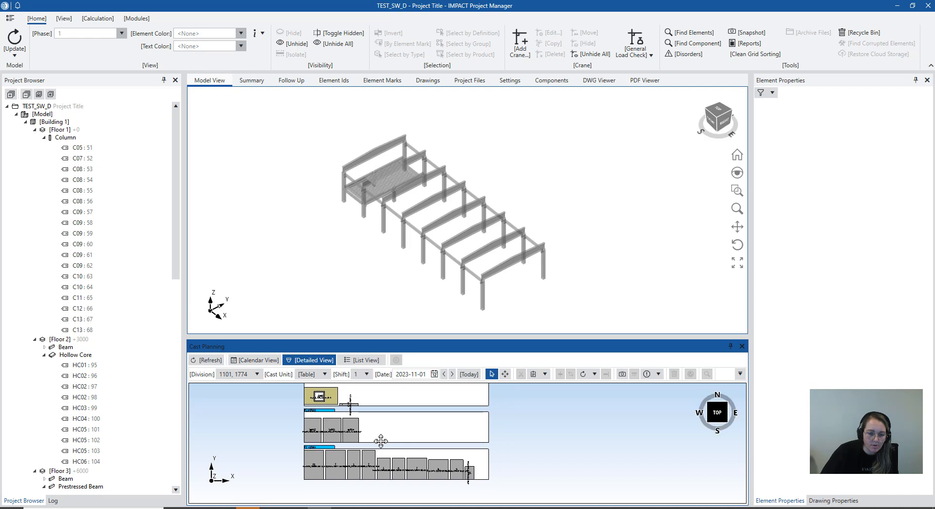
middle_drag(381, 441, 377, 435)
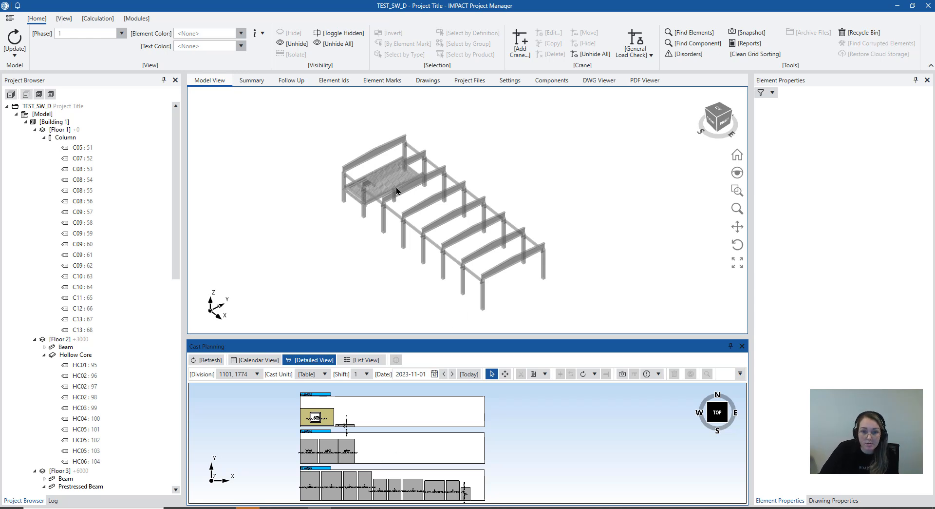
click(385, 217)
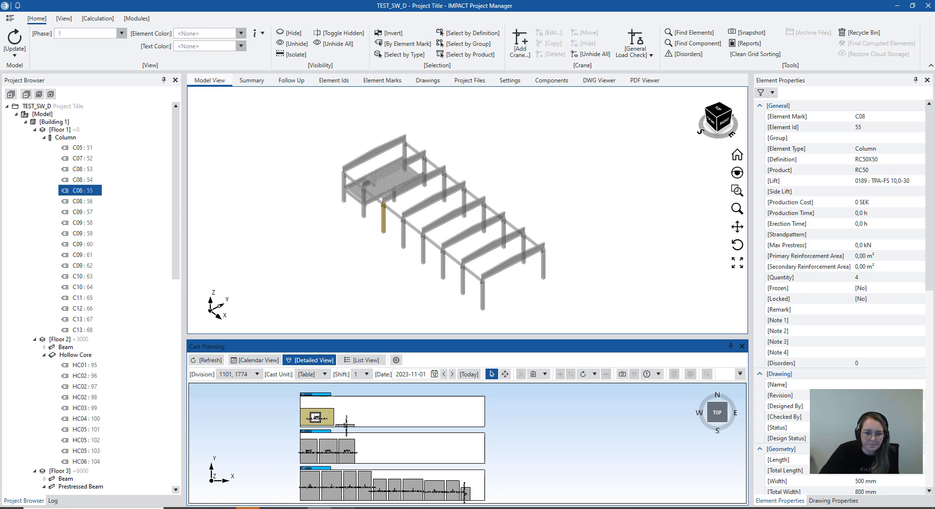
Switch to Revit, bring the whole building into view and review the available shop drawing commands.
click(367, 507)
scroll(457, 313, down, 5)
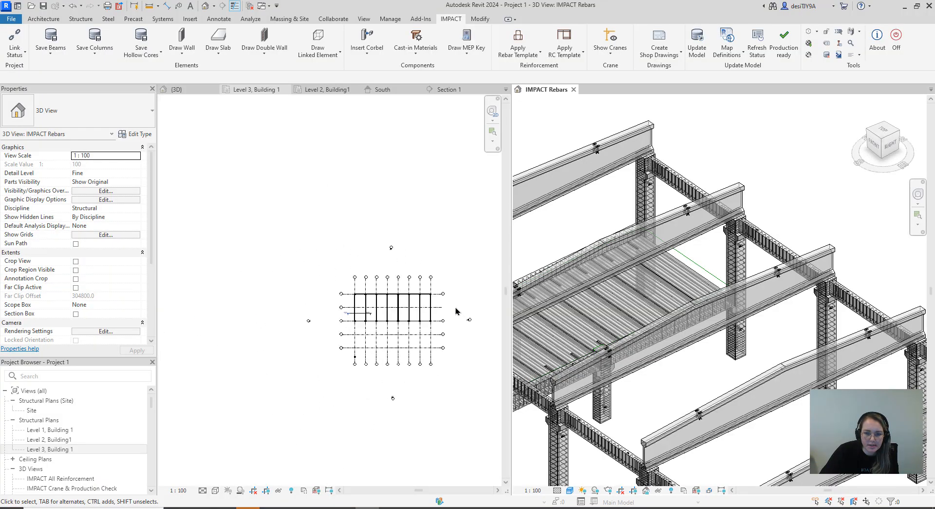
scroll(457, 311, up, 4)
scroll(457, 310, down, 1)
scroll(718, 314, down, 3)
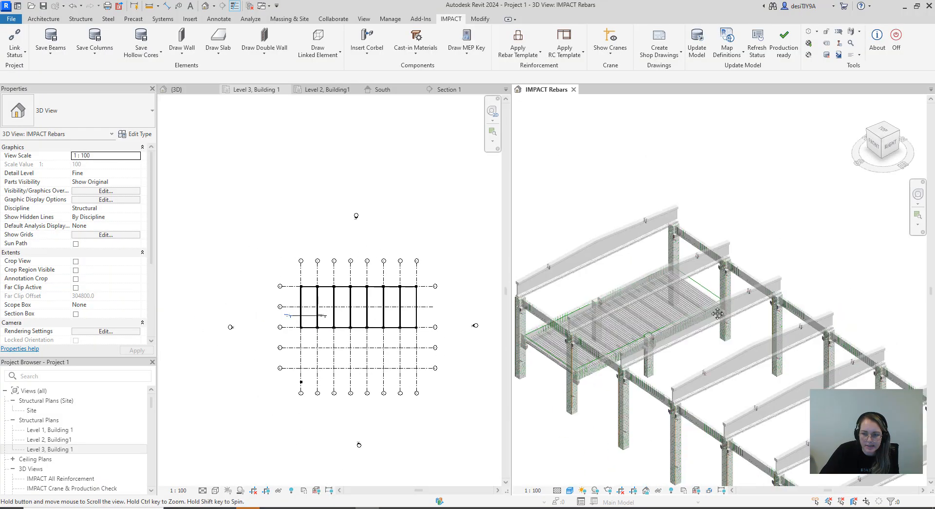
scroll(718, 313, down, 5)
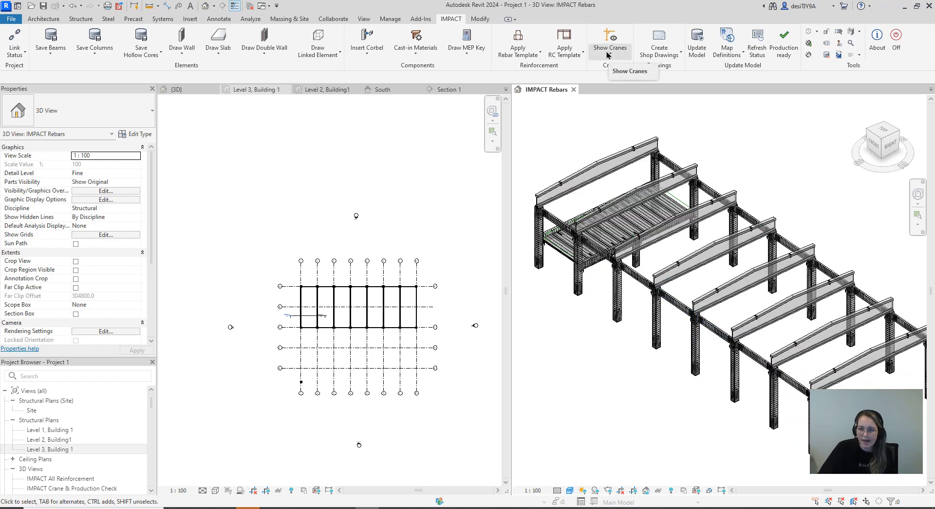
click(669, 56)
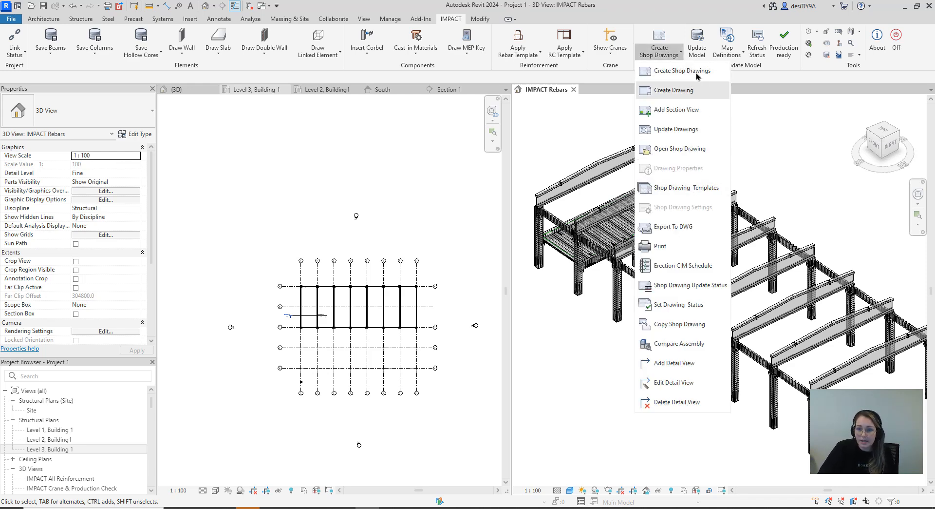
click(668, 56)
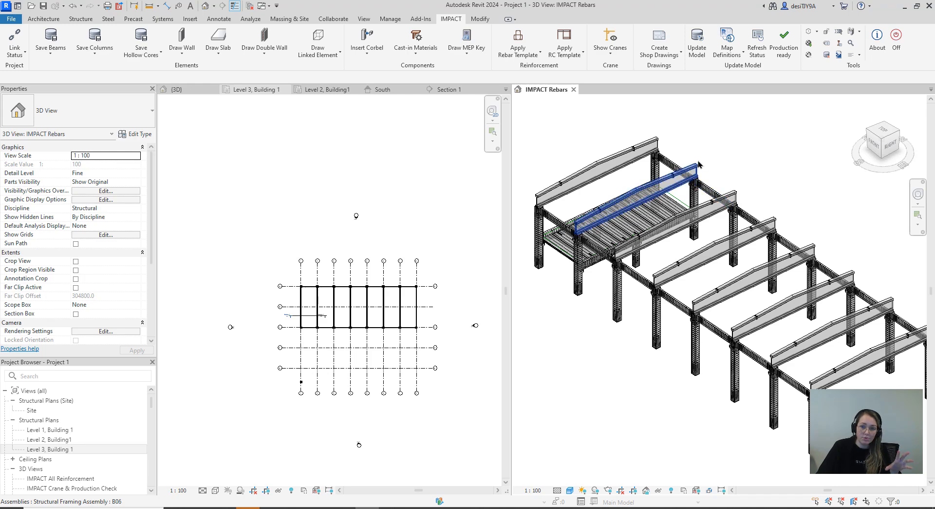
Create a shop drawing of the short column C13 from the Column Shop Drawing Template and open its sheet 1-Sheet.
click(677, 55)
click(680, 73)
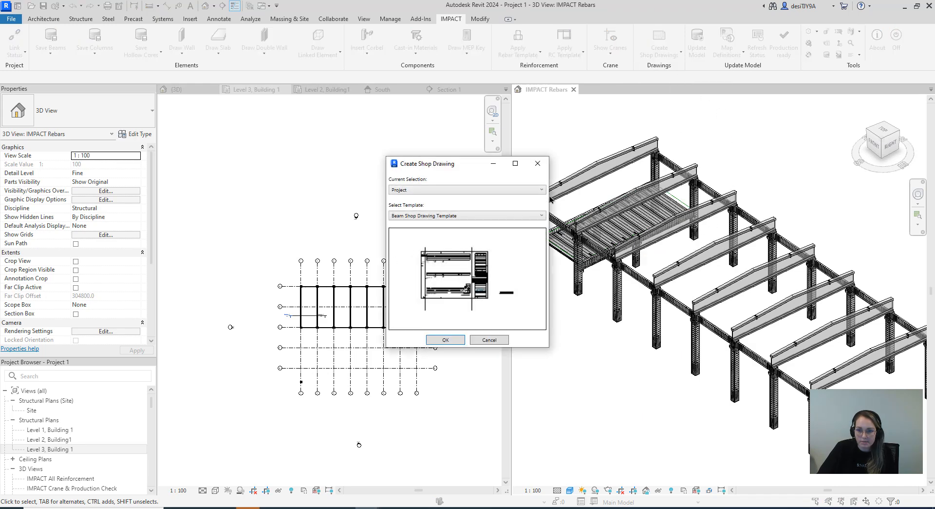
click(475, 216)
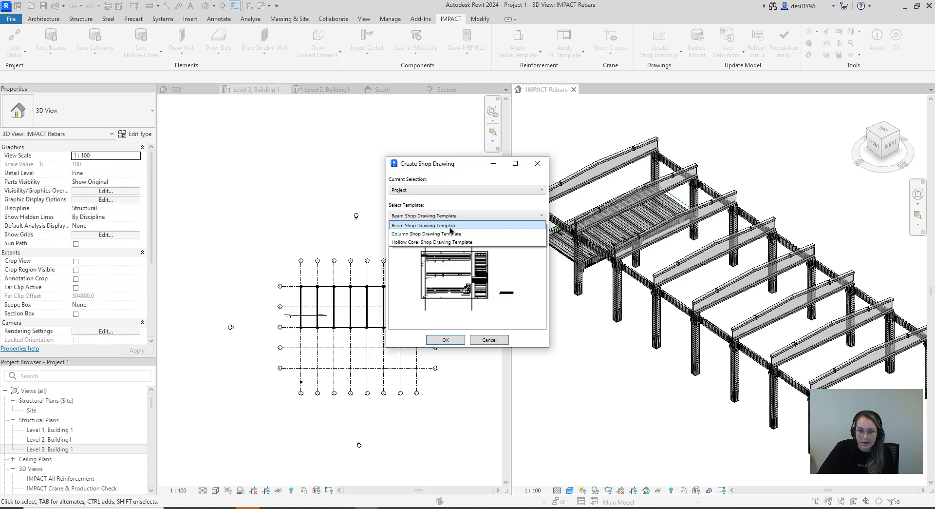
click(448, 234)
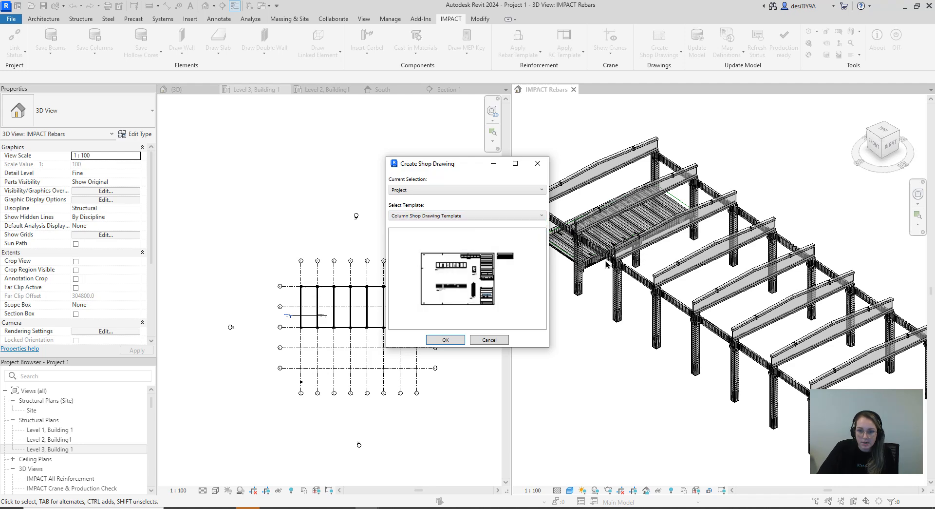
click(446, 340)
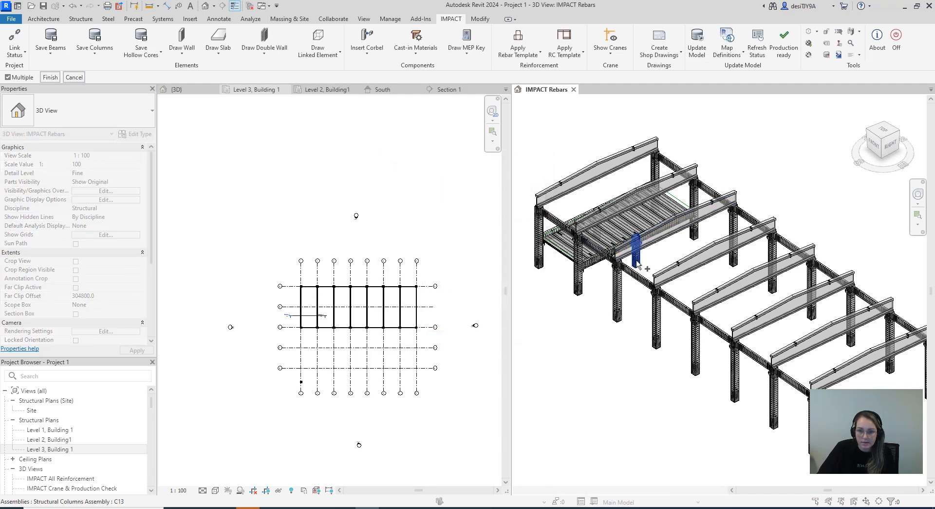
click(51, 78)
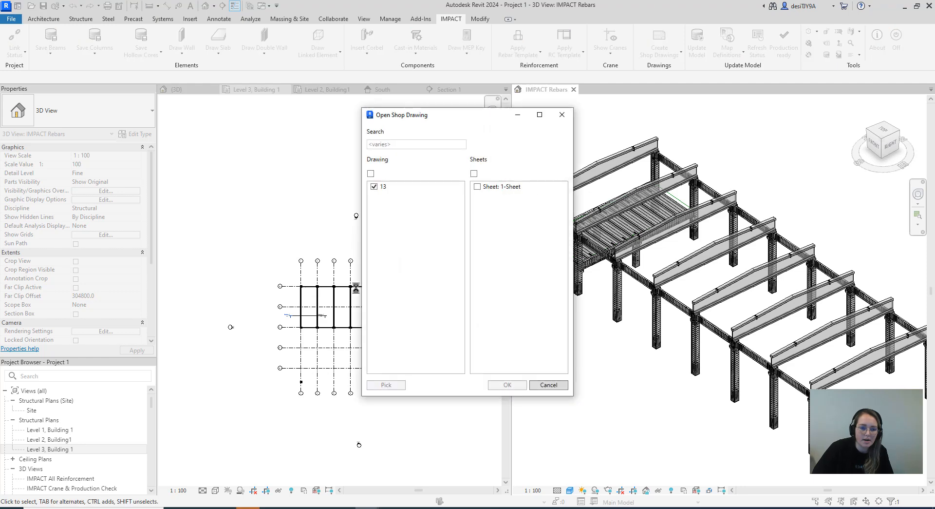
click(484, 189)
click(507, 385)
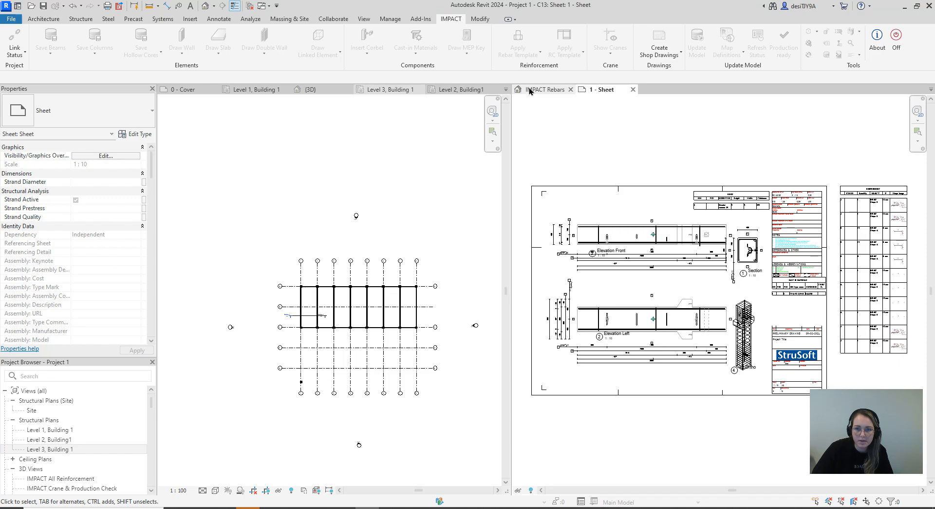
Select column C13 in the IMPACT Rebars view, compare it with the views on its sheet and clear the selection.
click(545, 90)
scroll(648, 248, up, 6)
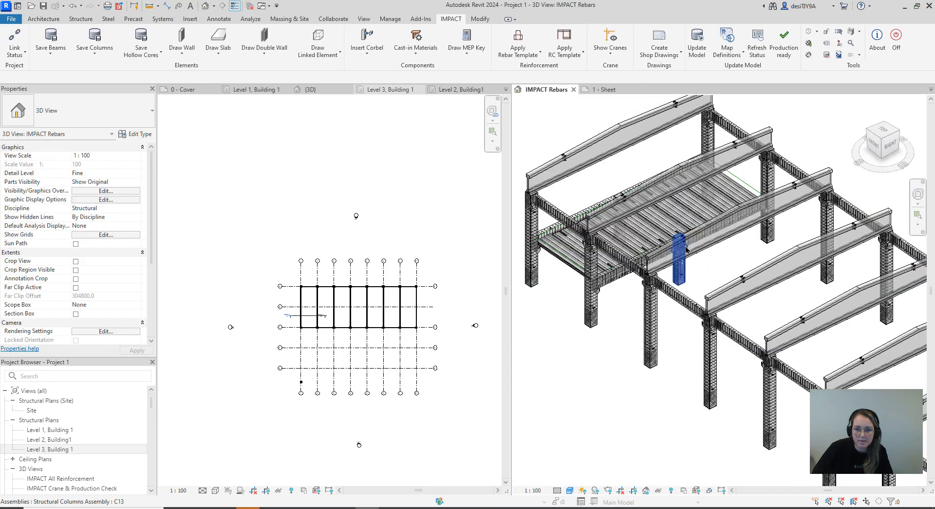
click(659, 295)
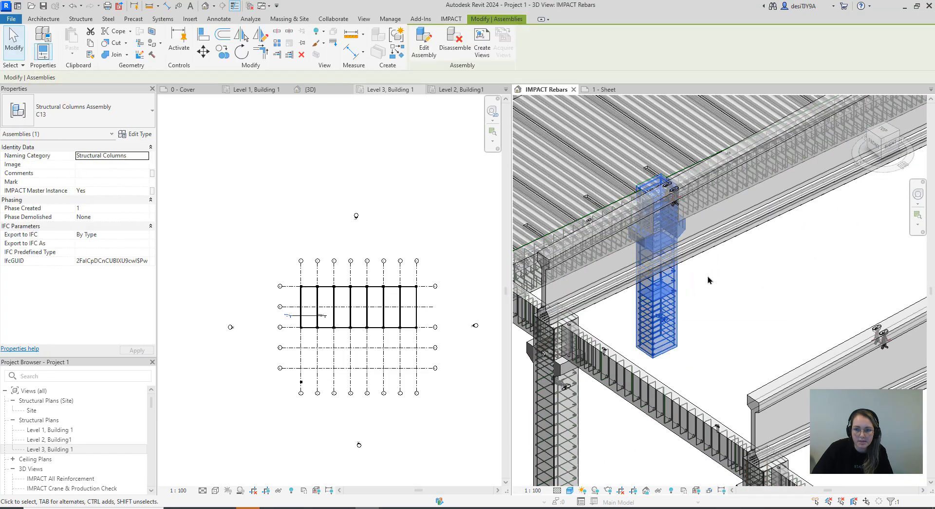
click(607, 89)
scroll(607, 292, down, 1)
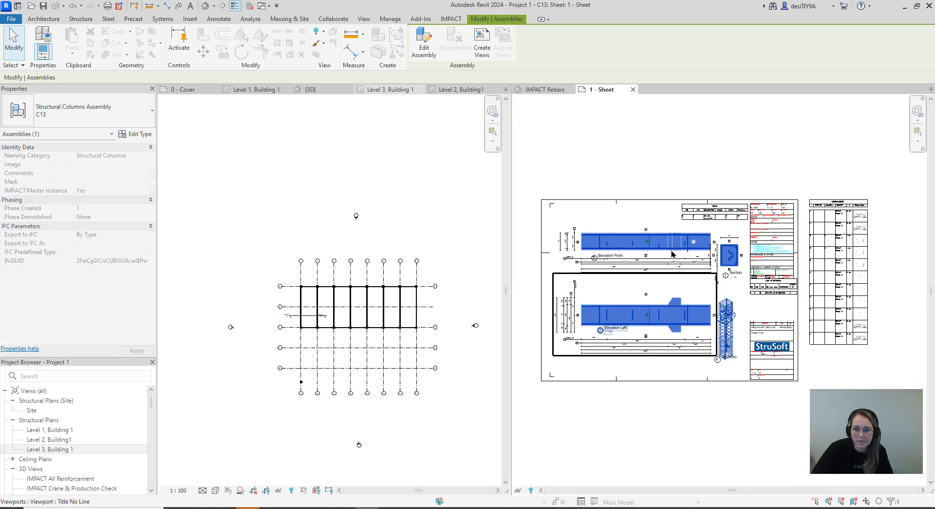
scroll(672, 255, down, 1)
click(693, 183)
Examine the C13 sheet's 3D Ortho view, section, elevations, title block and reinforcement schedule.
scroll(673, 267, up, 1)
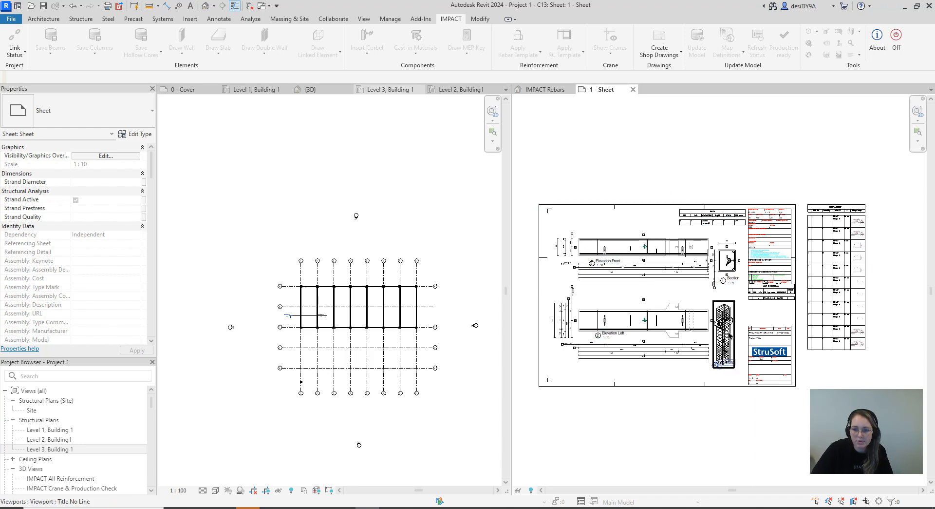
scroll(736, 341, up, 5)
middle_drag(782, 341, 801, 278)
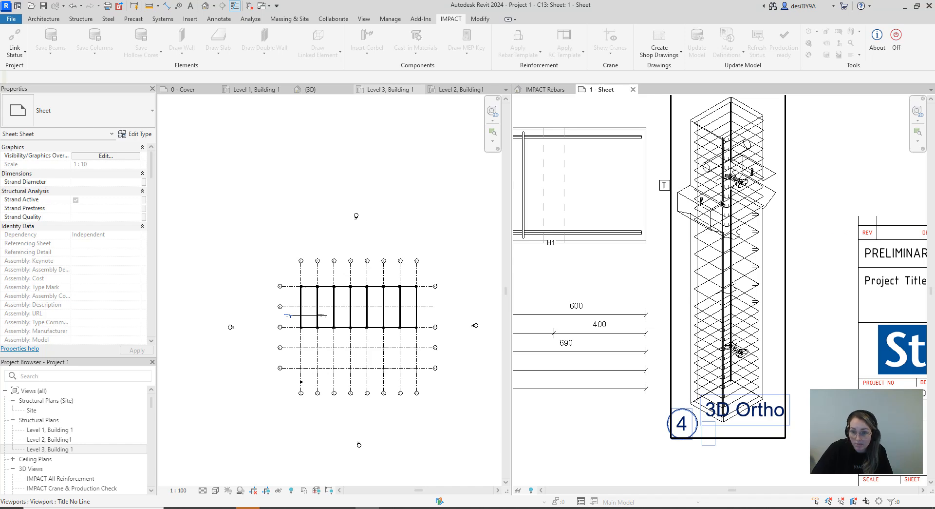
scroll(717, 311, down, 8)
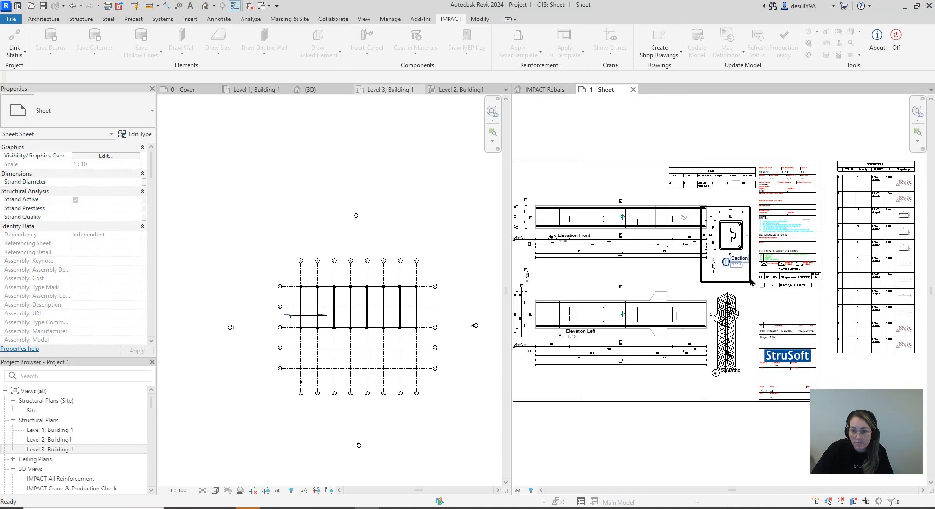
scroll(794, 273, down, 2)
scroll(749, 249, up, 4)
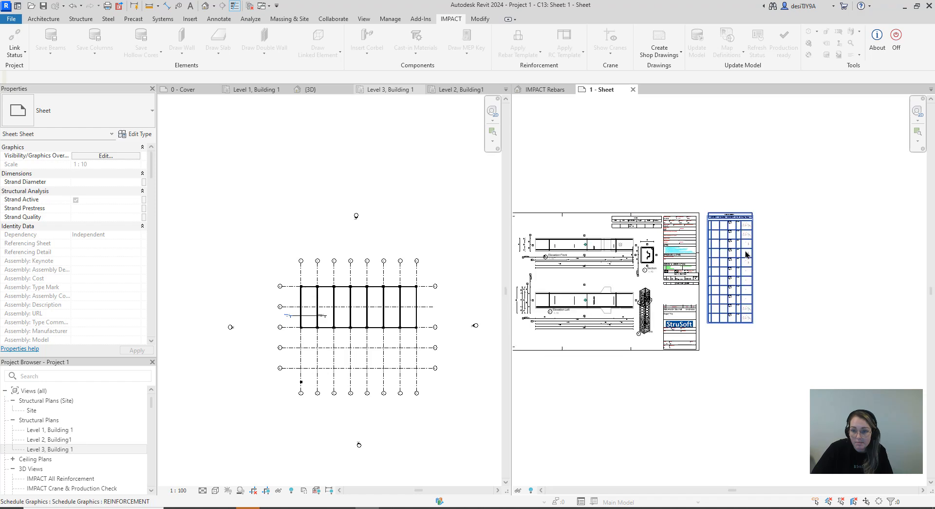
scroll(749, 249, up, 4)
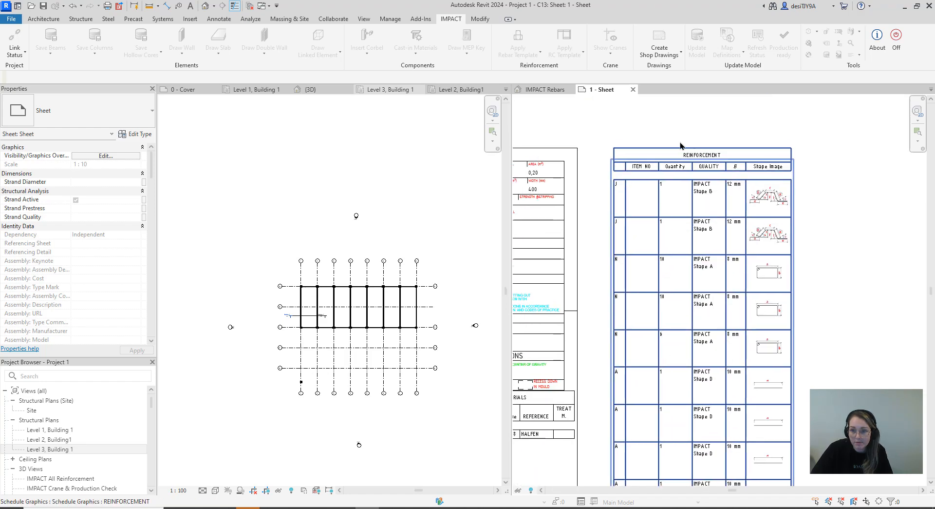
scroll(766, 209, up, 2)
scroll(788, 249, down, 6)
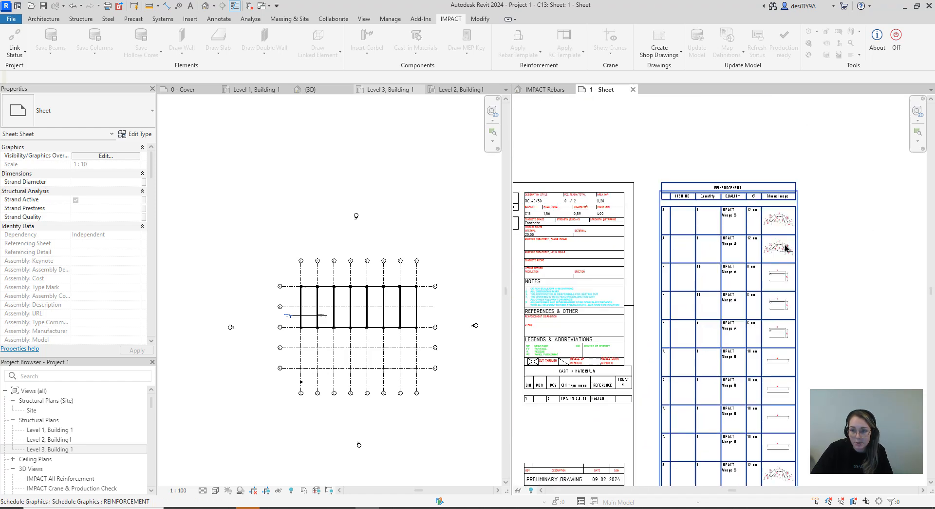
scroll(794, 269, down, 3)
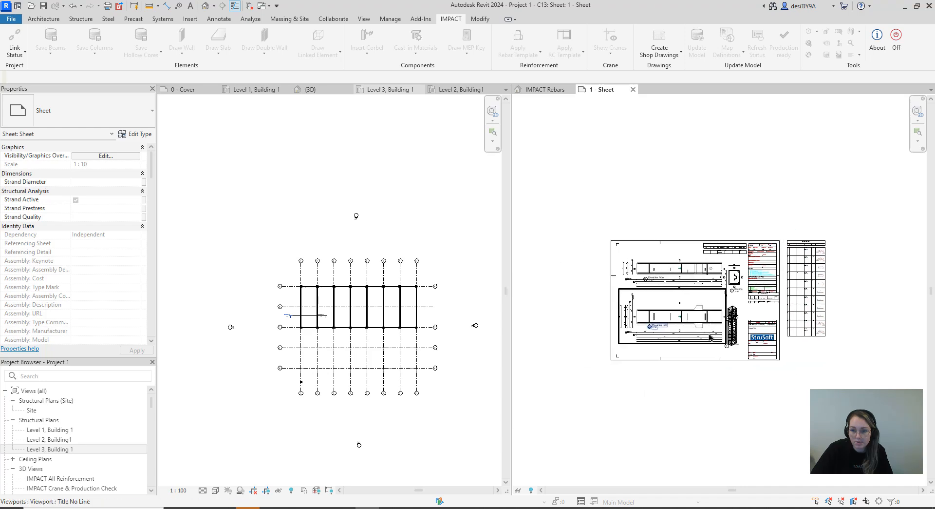
scroll(778, 361, up, 2)
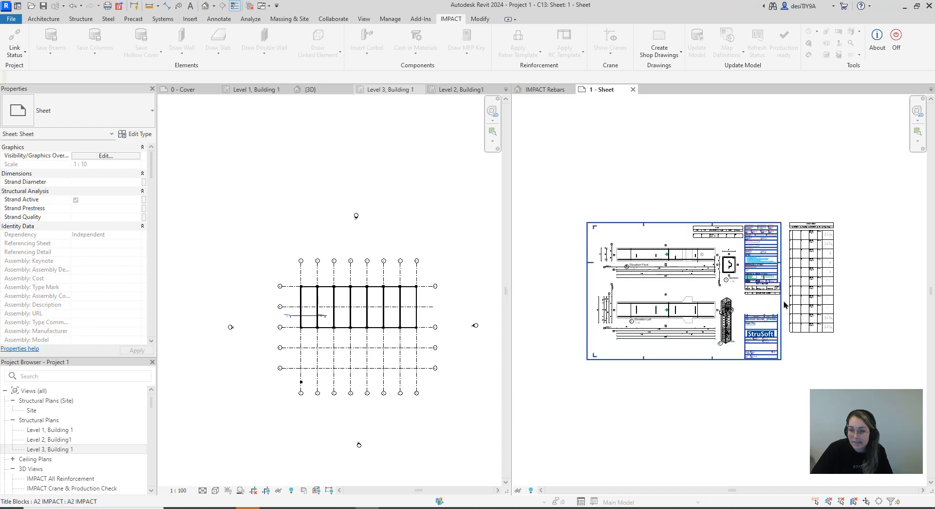
middle_drag(746, 371, 799, 381)
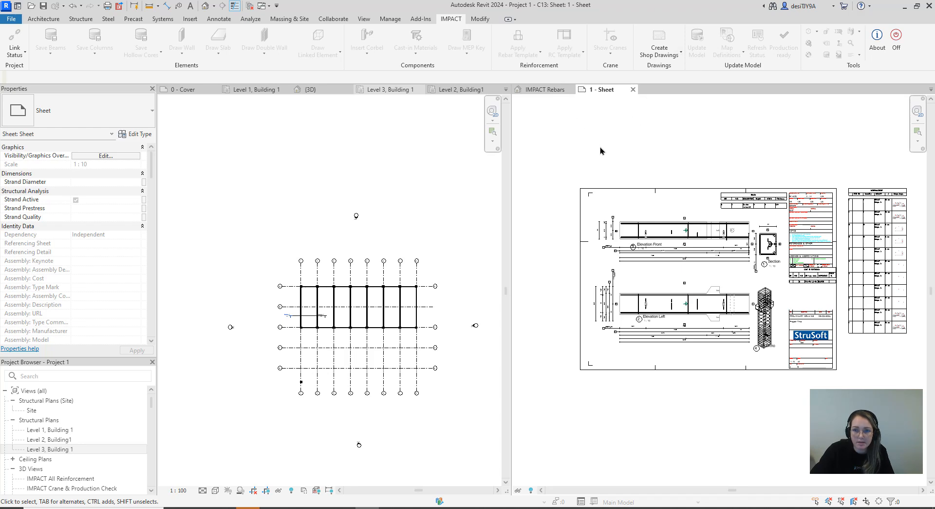
scroll(585, 168, down, 3)
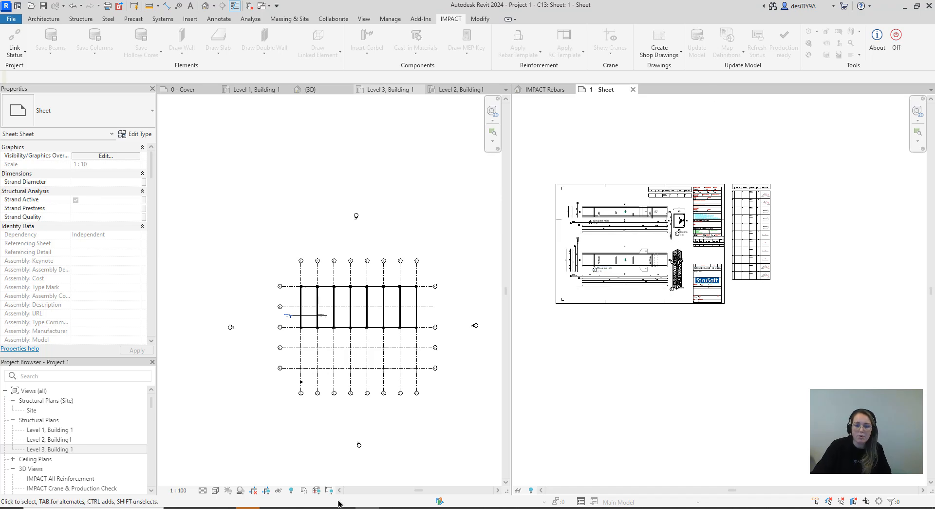
Look up assembly C13 among the project's Revit assemblies and review its views, schedules and sheet.
mouse_move(320, 505)
click(320, 456)
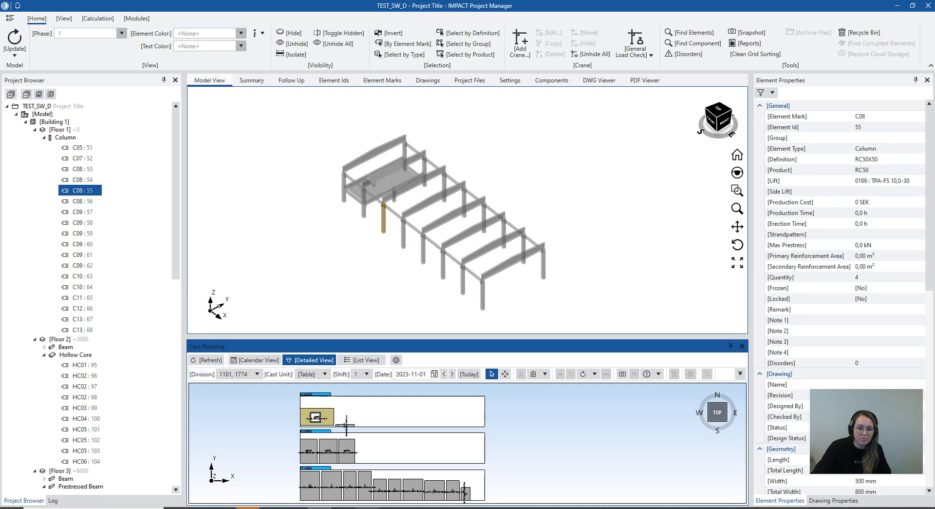
click(366, 508)
scroll(74, 461, down, 15)
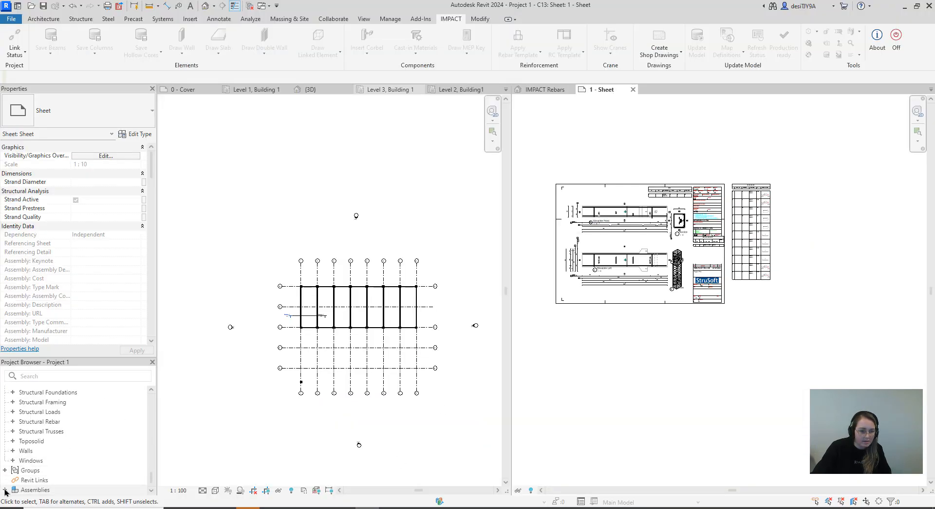
click(5, 490)
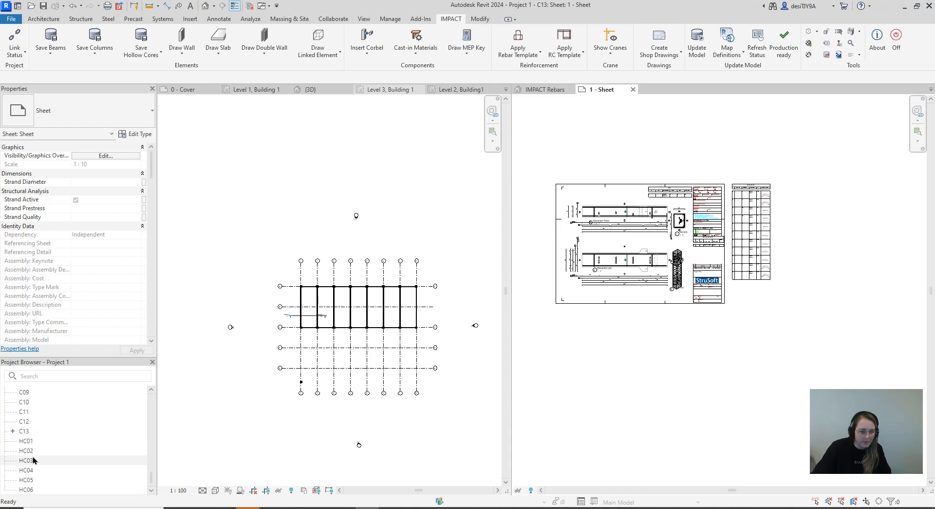
click(12, 431)
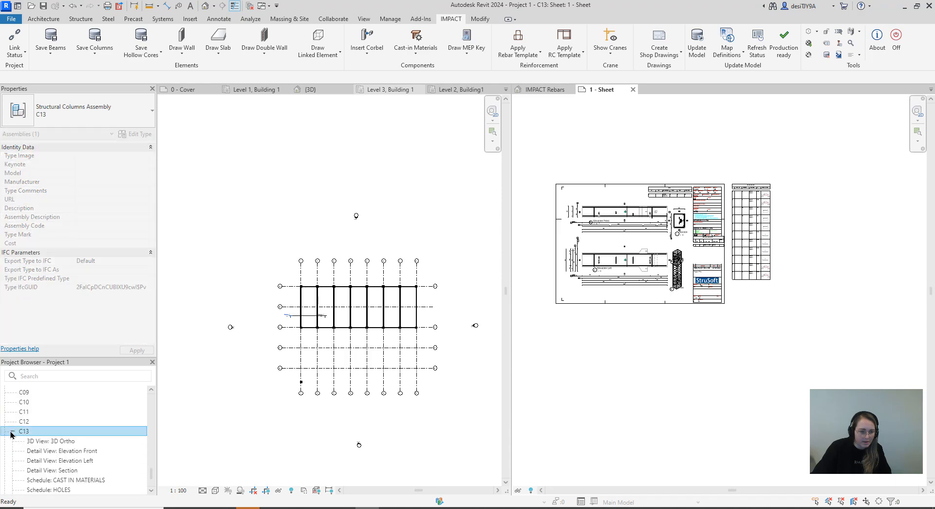
scroll(32, 442, down, 3)
click(39, 432)
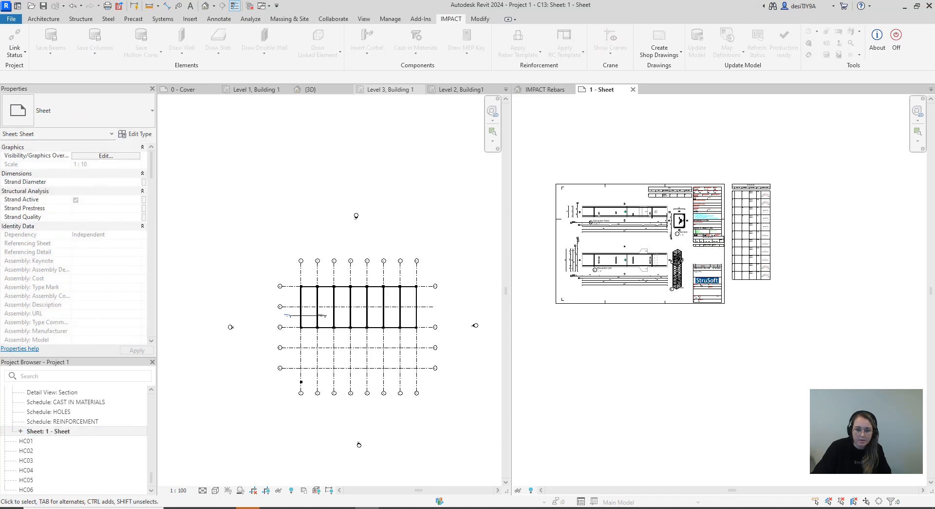
Switch to IMPACT Project Manager and reload the model.
click(320, 508)
click(14, 55)
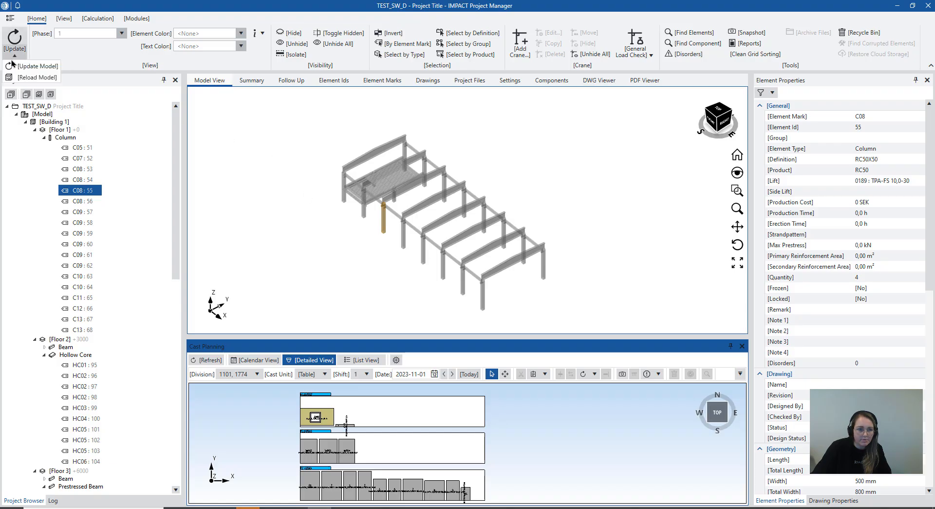
click(21, 78)
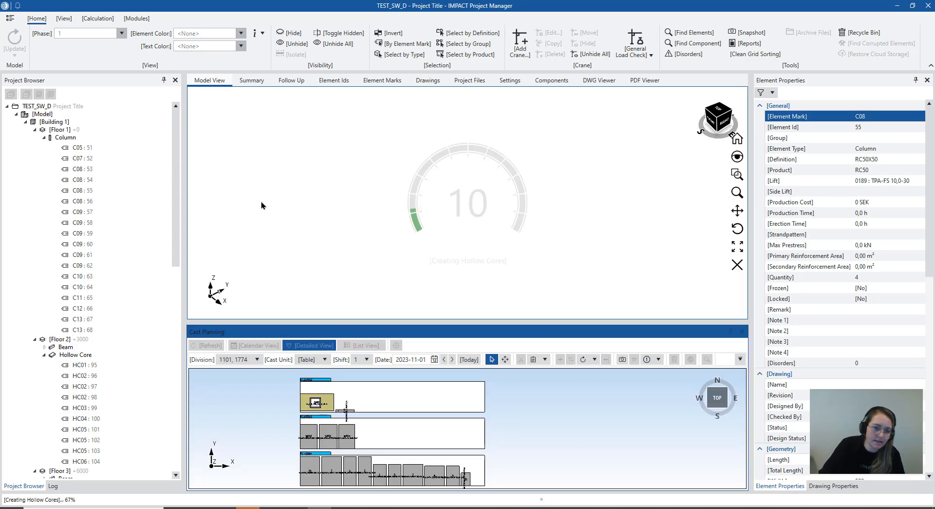
Inspect the properties of the C13 drawing in the Other category, and select prestressed beam B06 : 90 in the building model.
scroll(97, 319, down, 10)
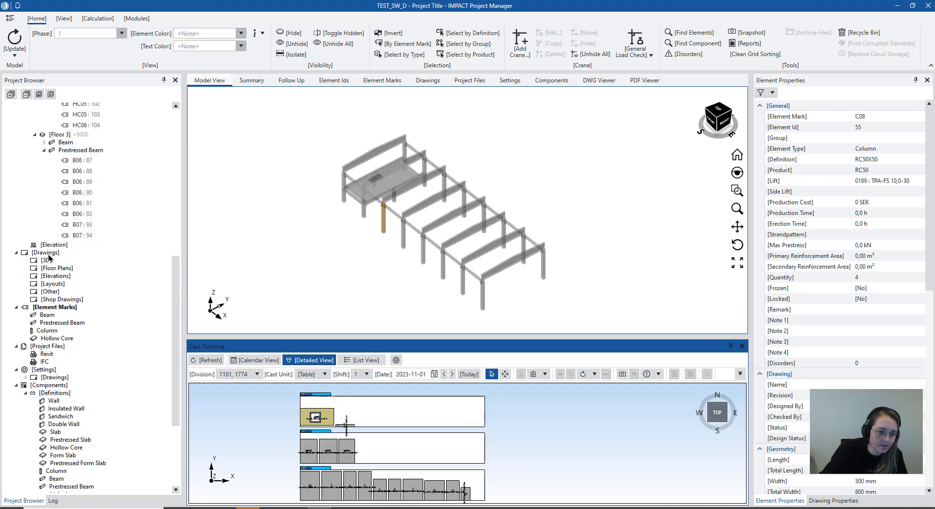
click(50, 290)
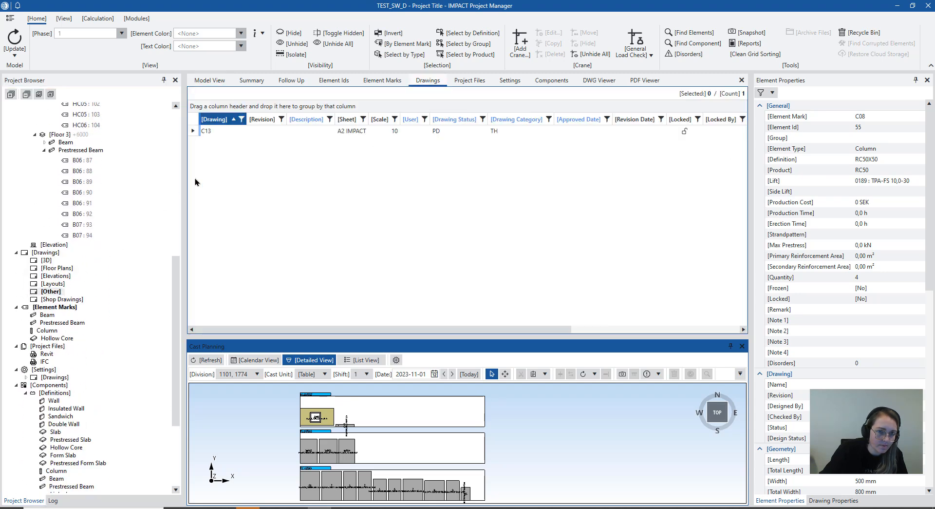
click(237, 131)
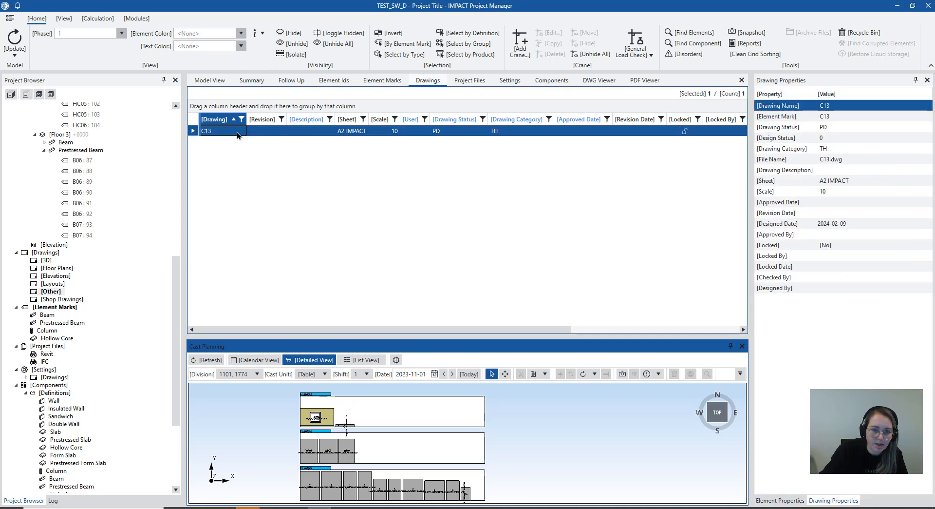
click(83, 192)
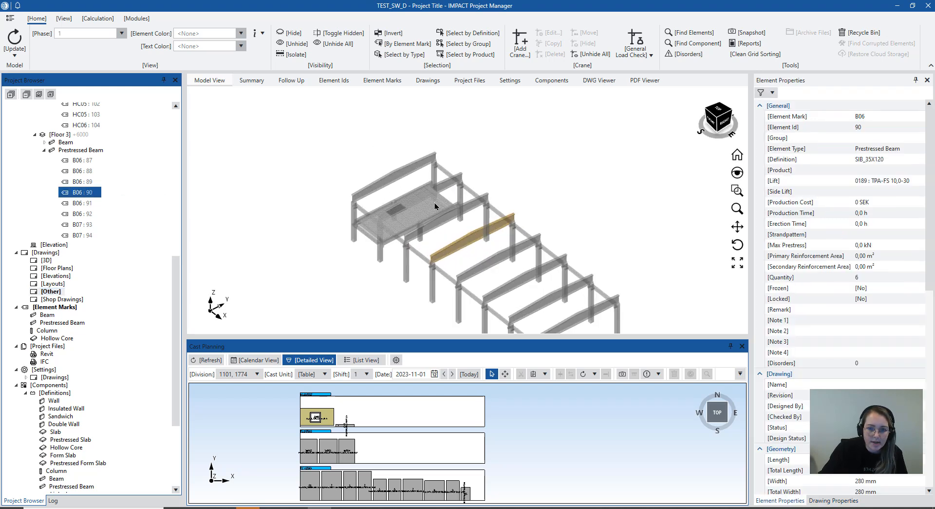
scroll(453, 156, down, 3)
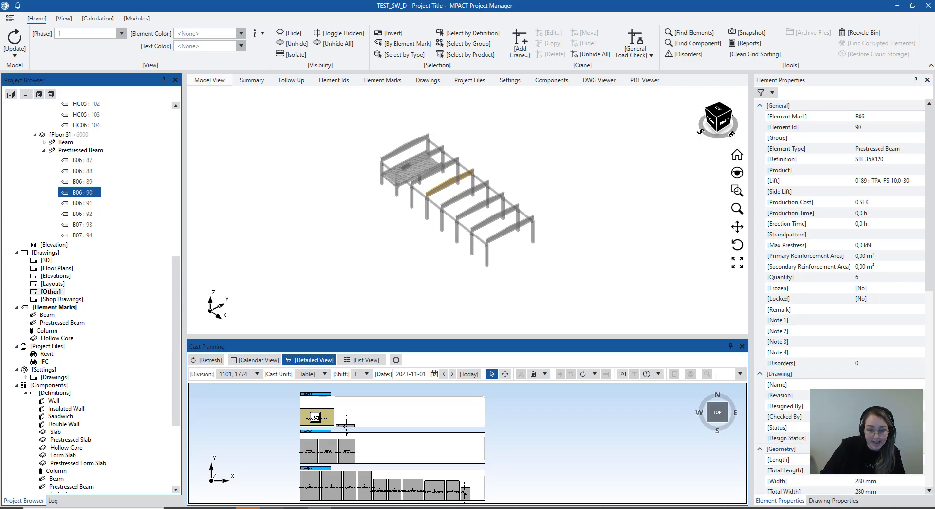
Switch to the WEB_I presentation in PowerPoint and run its slideshow up to the overview of the three IMPACT precast detailing parts.
click(271, 507)
click(99, 270)
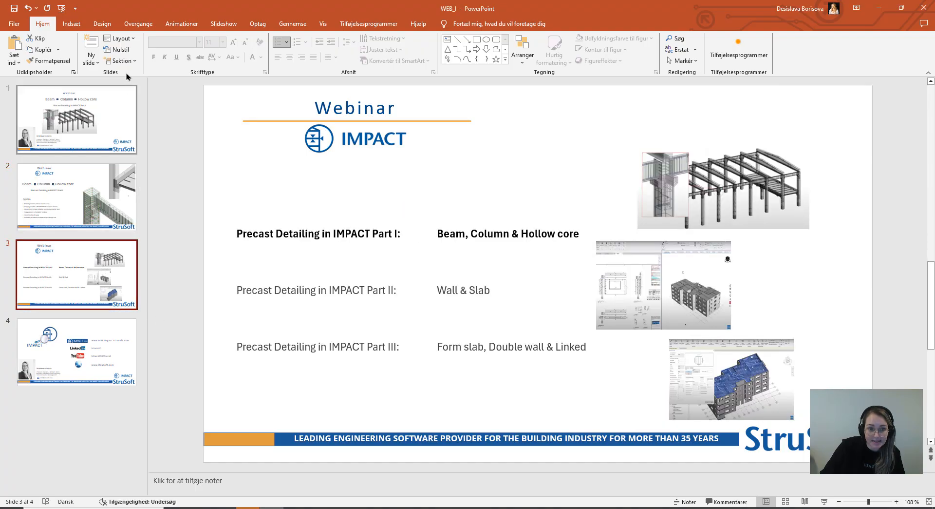
click(61, 8)
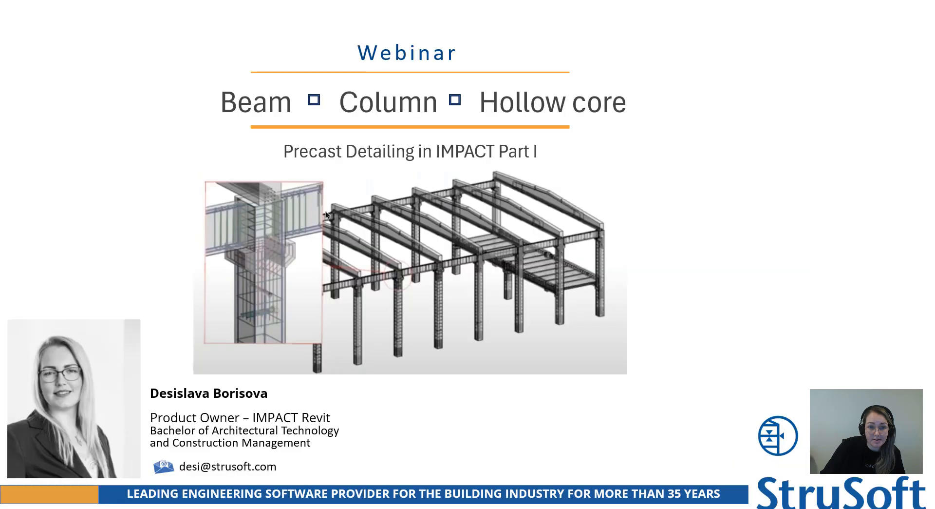
click(357, 234)
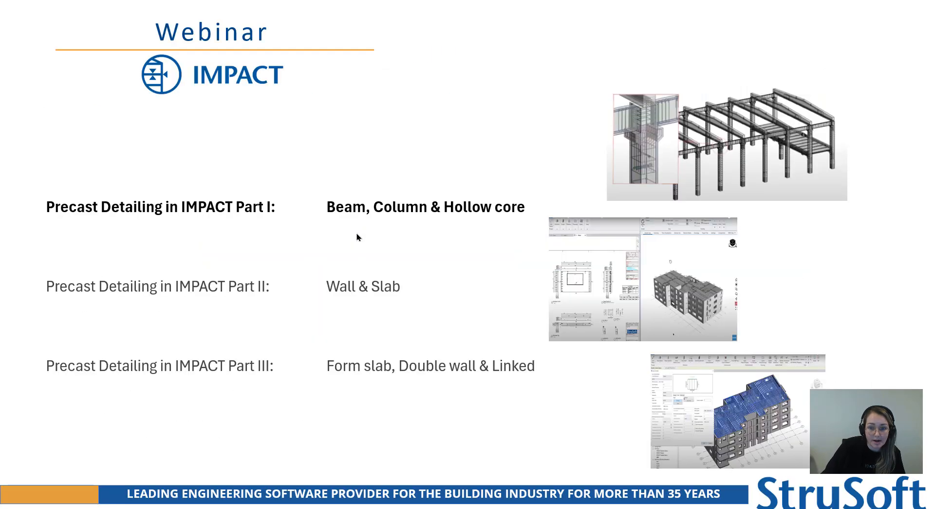